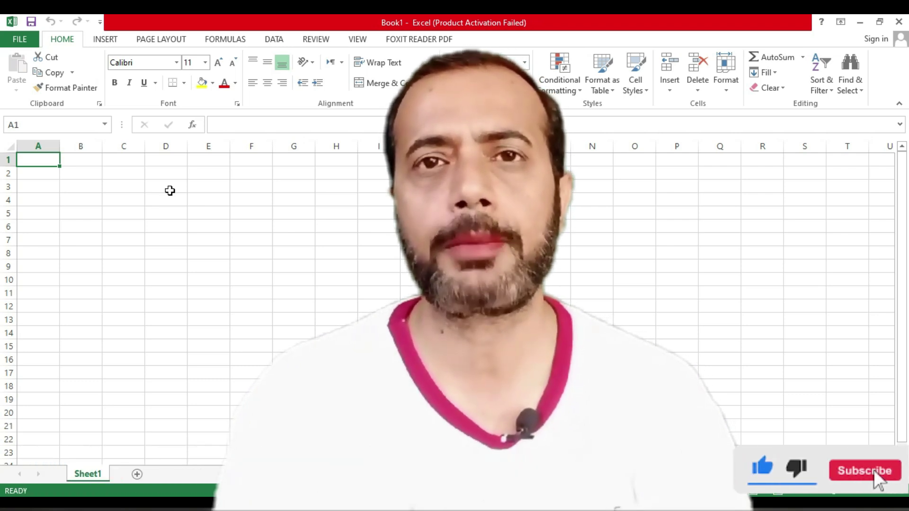
# Step: Enter the header S.no in D3 and Class Name on two lines in E3
pyautogui.click(169, 190)
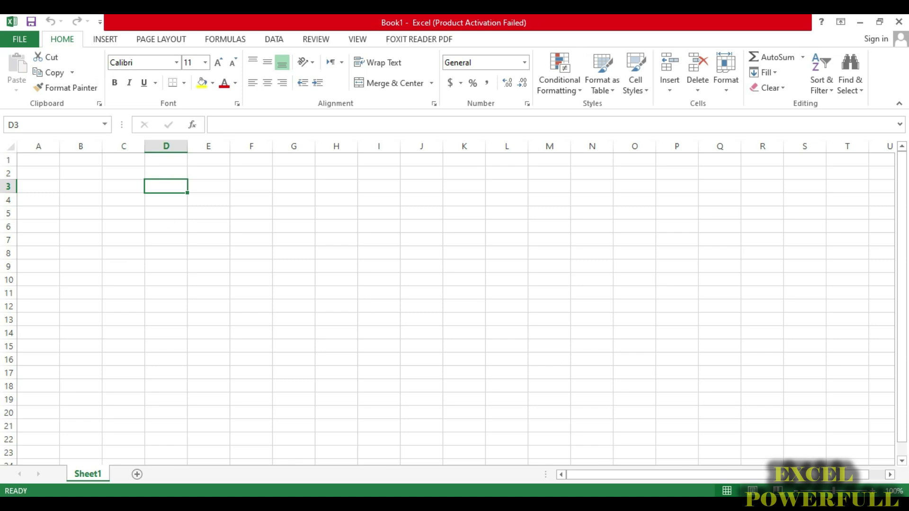
pyautogui.click(873, 492)
pyautogui.click(872, 491)
pyautogui.click(873, 491)
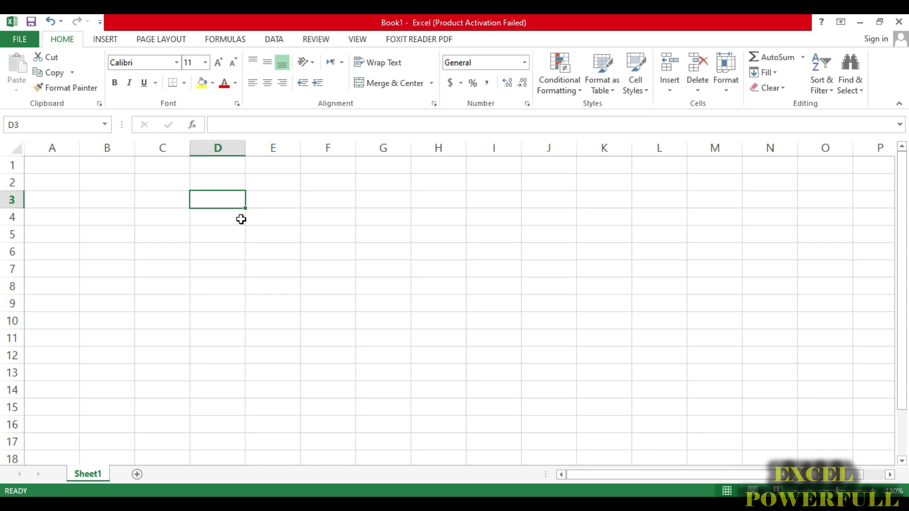
pyautogui.write('S.no')
pyautogui.press('Tab')
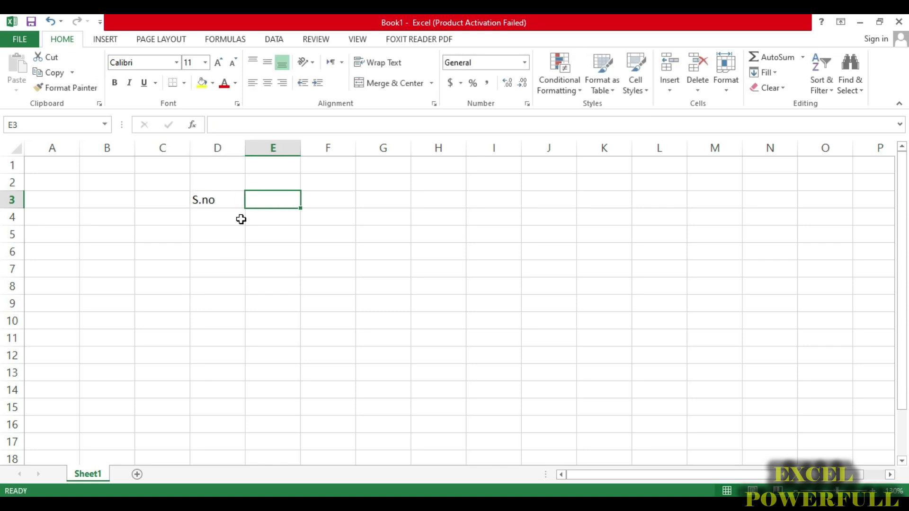
pyautogui.write('Class')
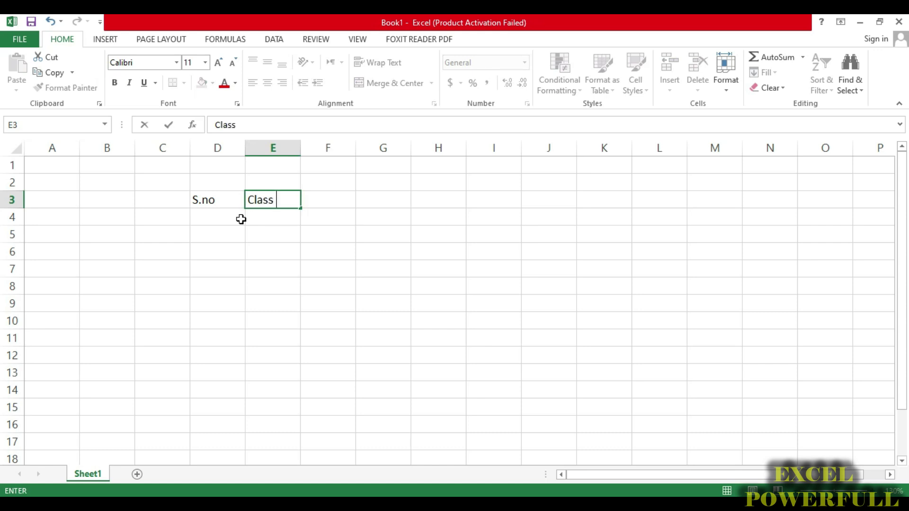
pyautogui.hotkey('alt', 'Return')
pyautogui.write('Name')
pyautogui.press('Tab')
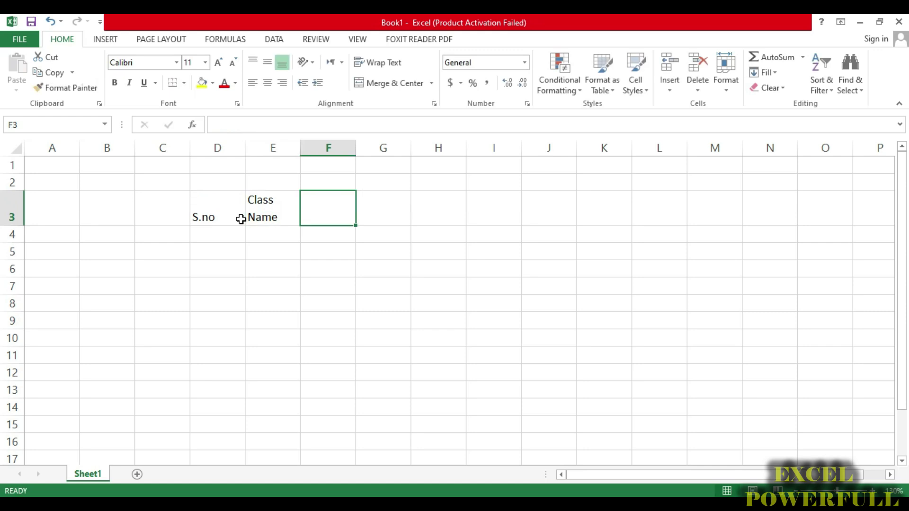
# Step: Enter the headers Strength in F3 and Present in G3
pyautogui.write('S')
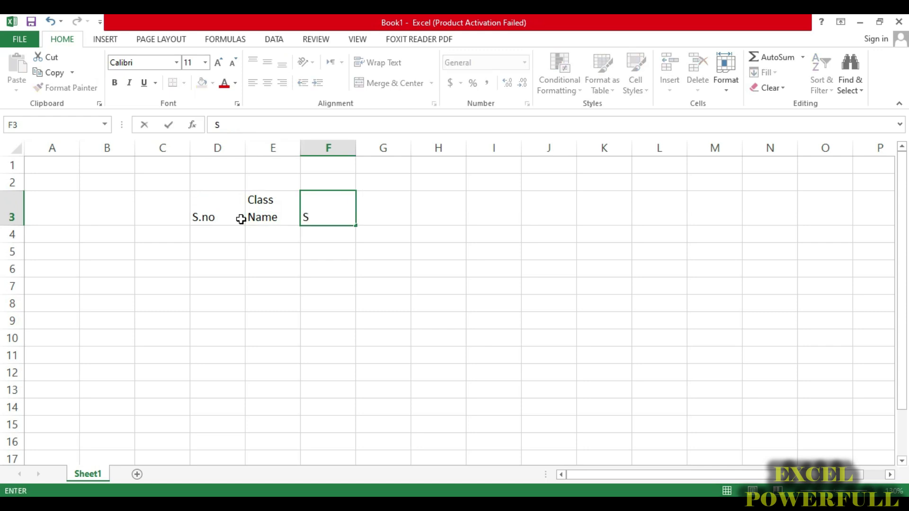
pyautogui.write('trength')
pyautogui.press('Tab')
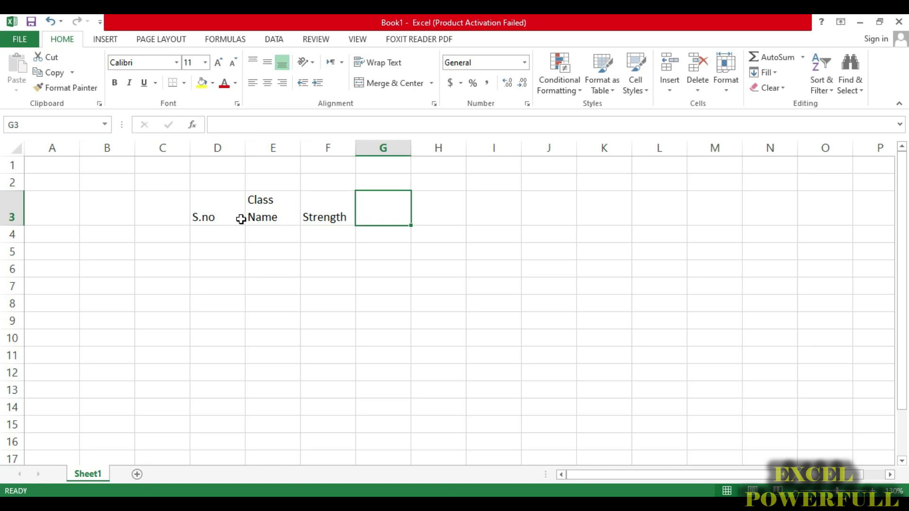
pyautogui.write('P')
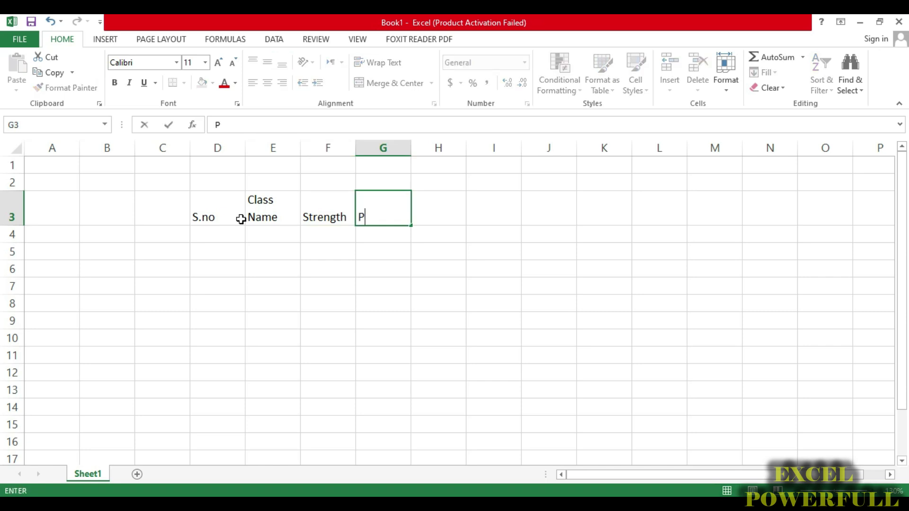
pyautogui.write('resent')
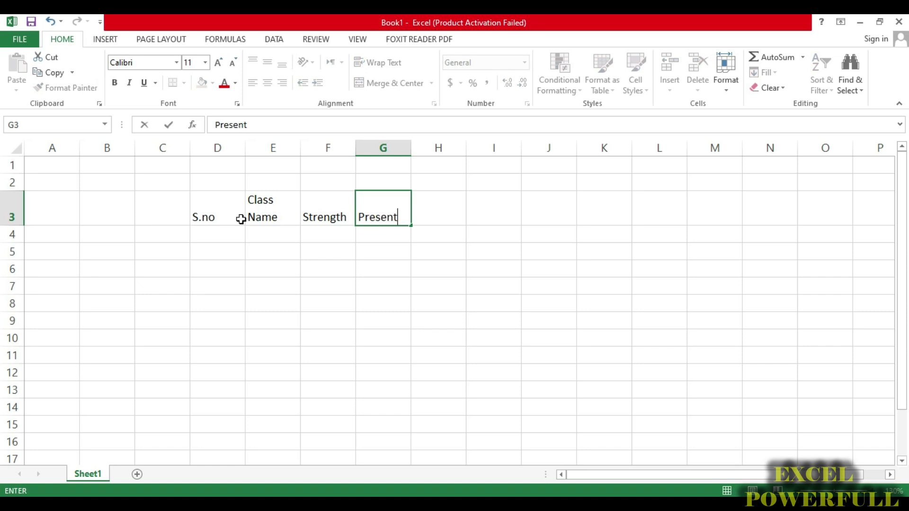
pyautogui.press('Tab')
# Step: Enter the headers Absent in H3, P% in I3 and A% in J3
pyautogui.write('A')
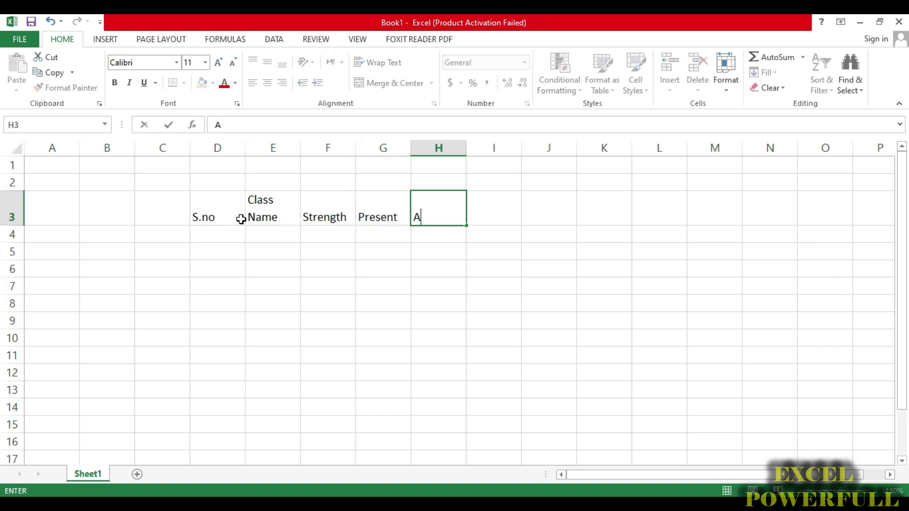
pyautogui.write('bsent')
pyautogui.press('Tab')
pyautogui.write('P')
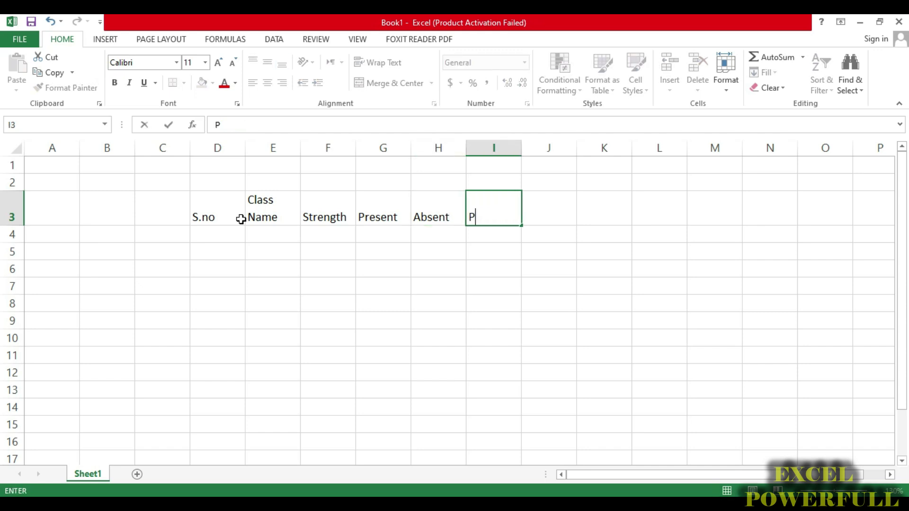
pyautogui.write('%')
pyautogui.press('Tab')
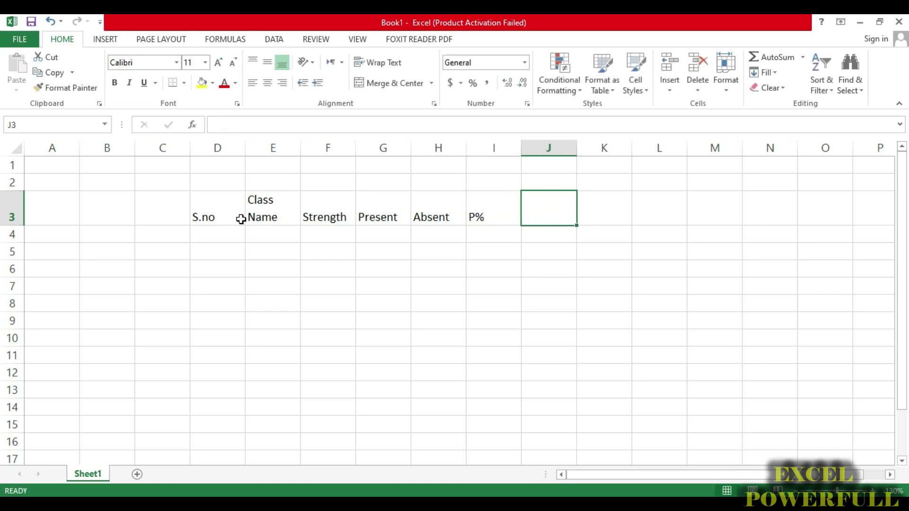
pyautogui.write('A%')
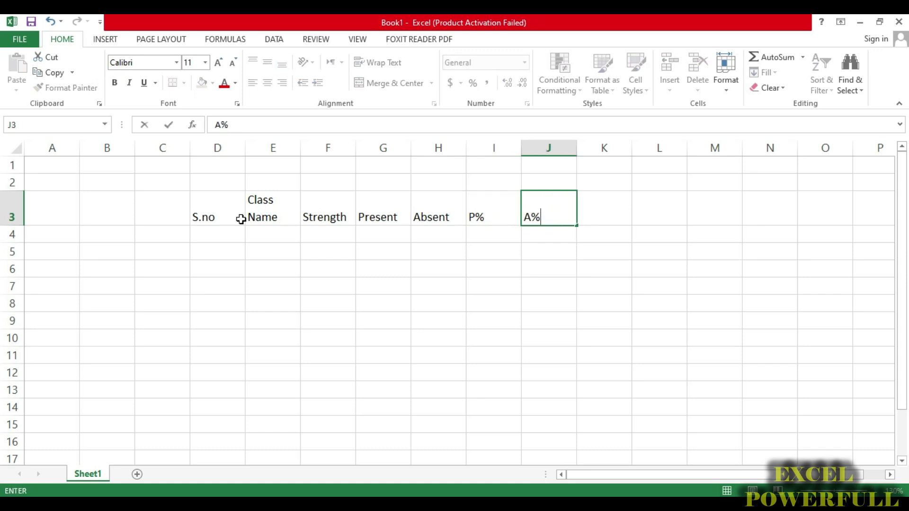
pyautogui.press('Return')
# Step: Make the header cells D3:J3 bold and centre their text vertically and horizontally
pyautogui.moveTo(205, 210); pyautogui.dragTo(551, 211)
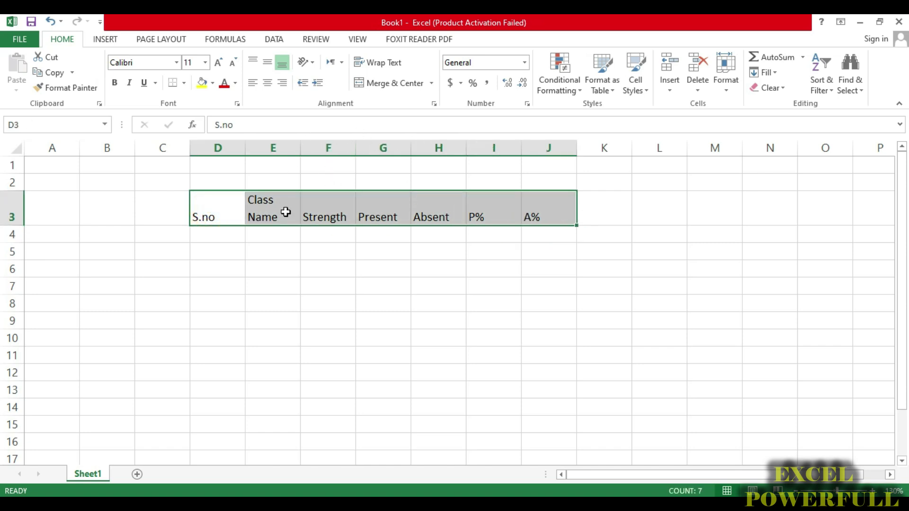
pyautogui.click(114, 83)
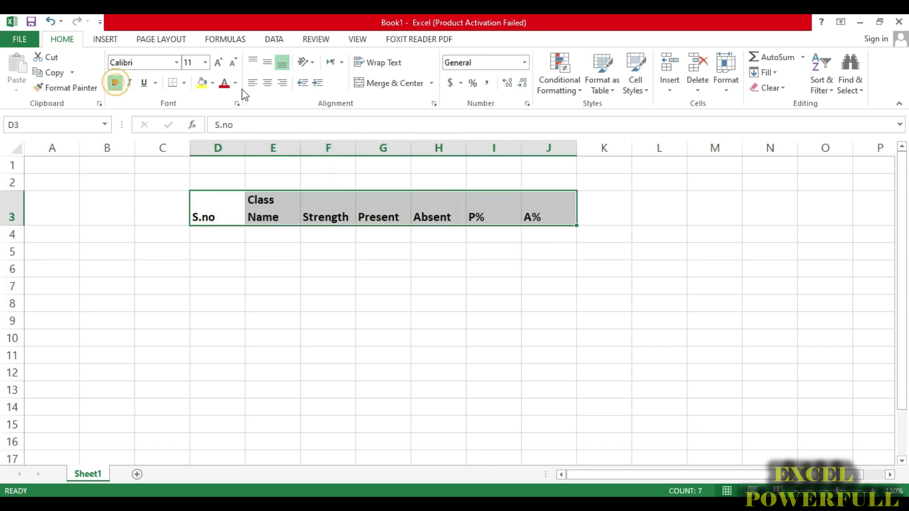
pyautogui.click(267, 62)
pyautogui.click(267, 83)
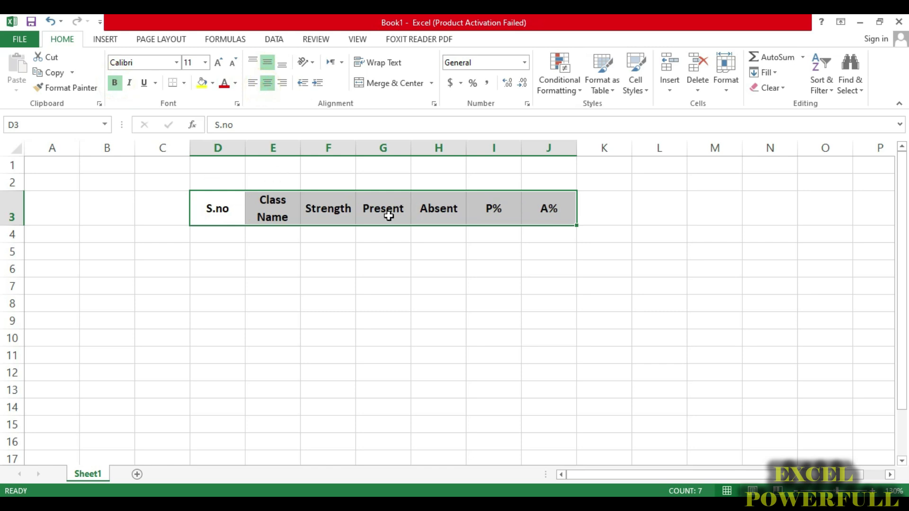
# Step: Auto-fit the widths of columns D, E and F to their header text
pyautogui.click(488, 200)
pyautogui.doubleClick(246, 148)
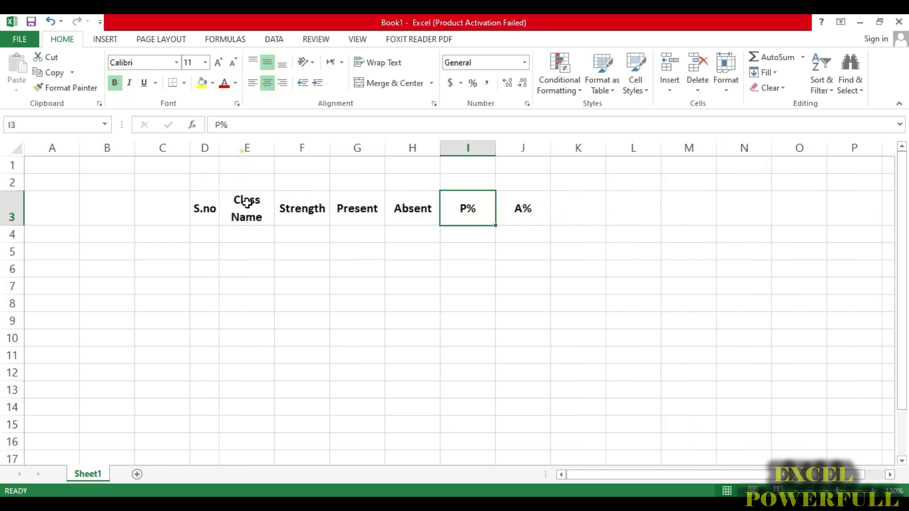
pyautogui.click(244, 199)
pyautogui.doubleClick(272, 147)
pyautogui.click(286, 210)
pyautogui.click(356, 208)
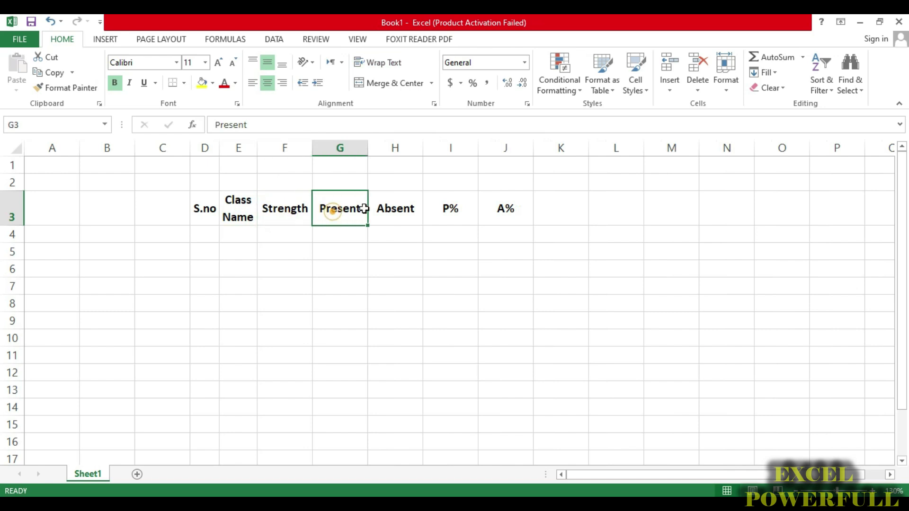
pyautogui.doubleClick(312, 148)
pyautogui.click(327, 209)
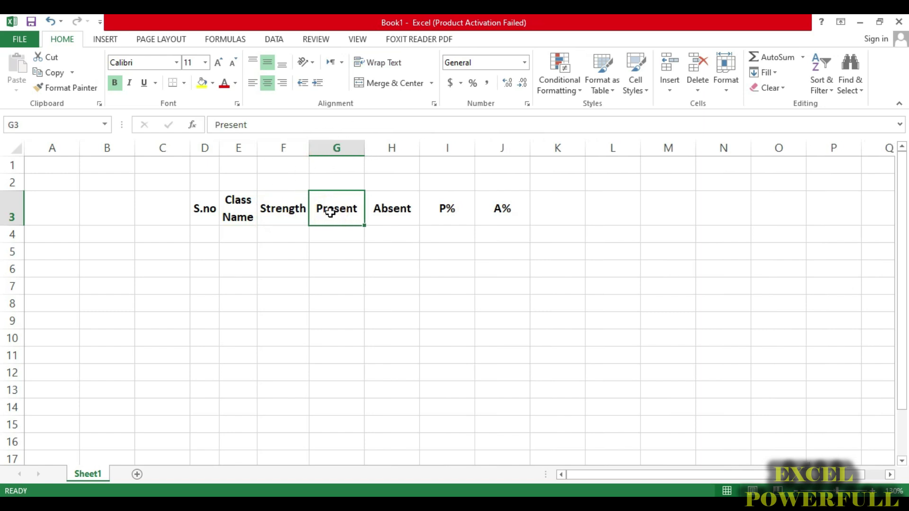
# Step: Auto-fit columns G through J to their headers and narrow the empty column K
pyautogui.doubleClick(367, 148)
pyautogui.click(376, 209)
pyautogui.doubleClick(411, 147)
pyautogui.click(414, 209)
pyautogui.doubleClick(456, 146)
pyautogui.click(469, 206)
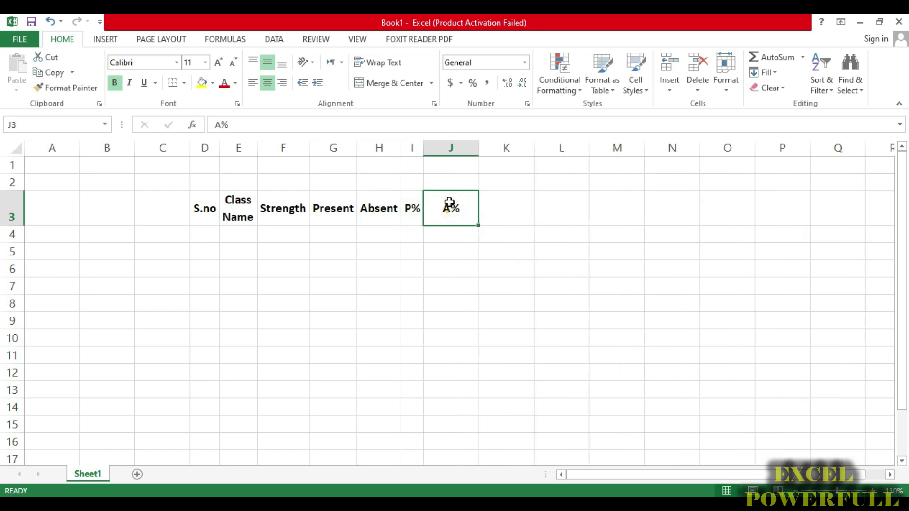
pyautogui.doubleClick(477, 148)
pyautogui.click(467, 214)
pyautogui.moveTo(501, 147); pyautogui.dragTo(458, 148)
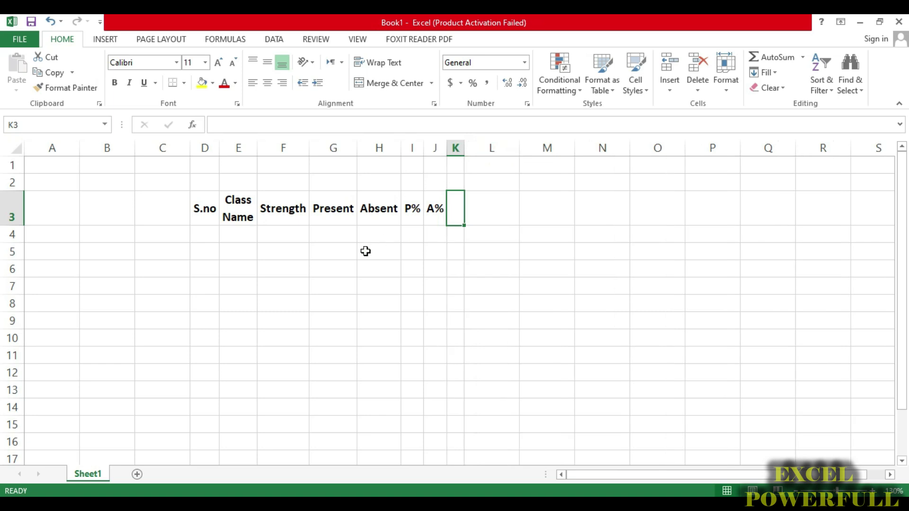
# Step: Number the rows from 1 to 7 in D4:D10 by entering 1 and 2 and filling the series down
pyautogui.click(202, 238)
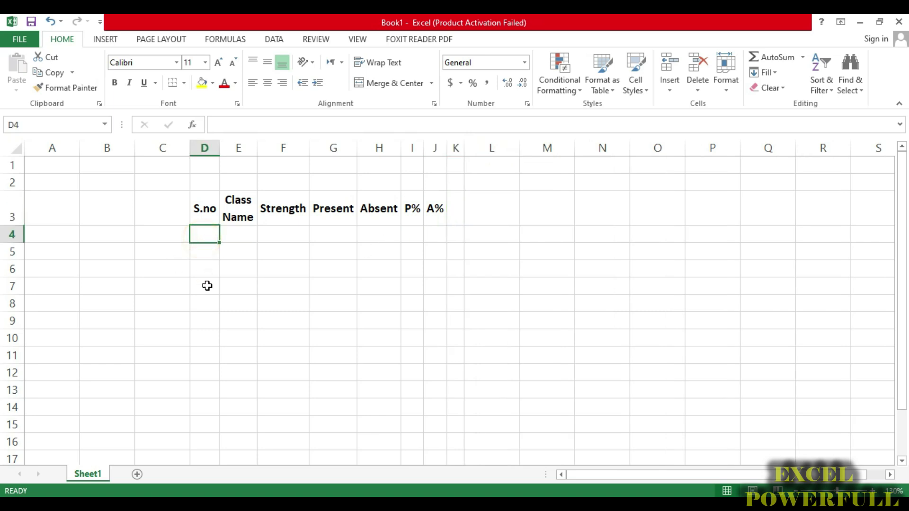
pyautogui.write('1')
pyautogui.press('Return')
pyautogui.write('2')
pyautogui.press('Return')
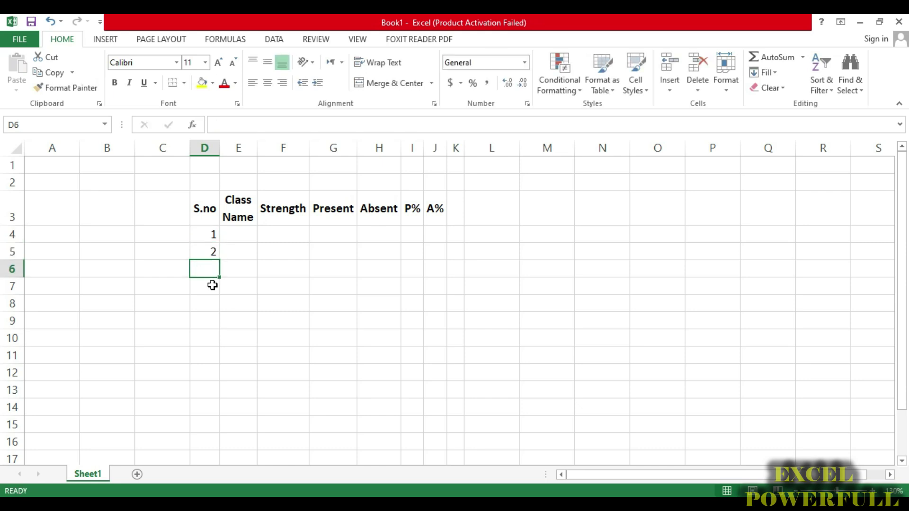
pyautogui.moveTo(209, 233); pyautogui.dragTo(219, 351)
pyautogui.click(289, 316)
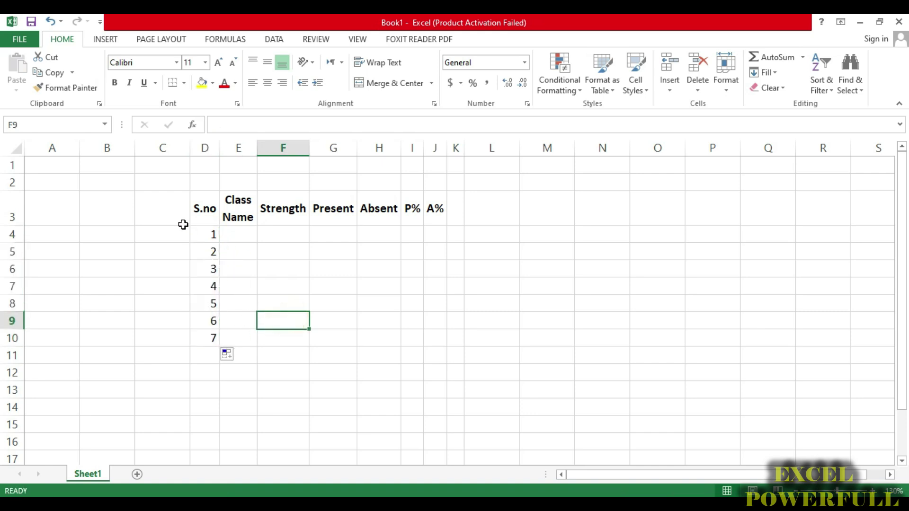
# Step: Apply a Thick Box Border around the header range D3:J3
pyautogui.moveTo(204, 208); pyautogui.dragTo(433, 208)
pyautogui.click(183, 83)
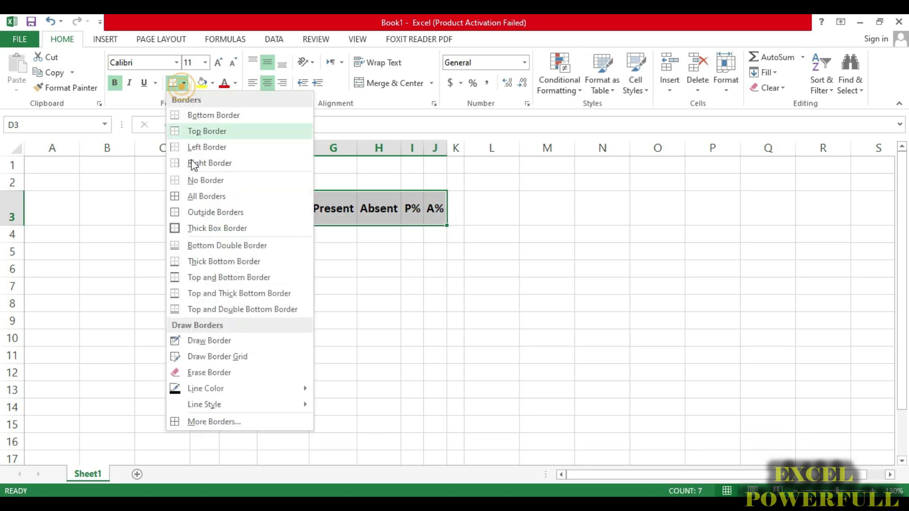
pyautogui.click(193, 228)
pyautogui.click(223, 209)
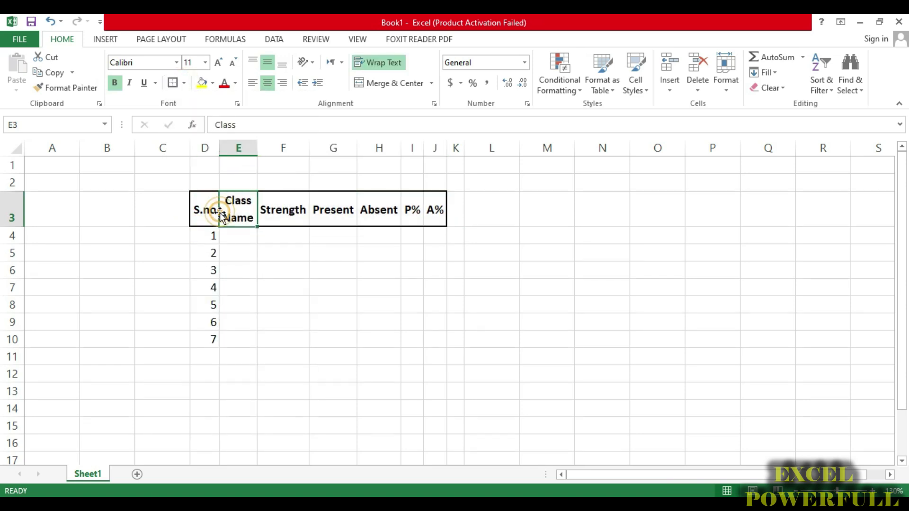
# Step: Apply the Thick Box Border individually to each header cell from S.no in D3 to A% in J3
pyautogui.click(207, 211)
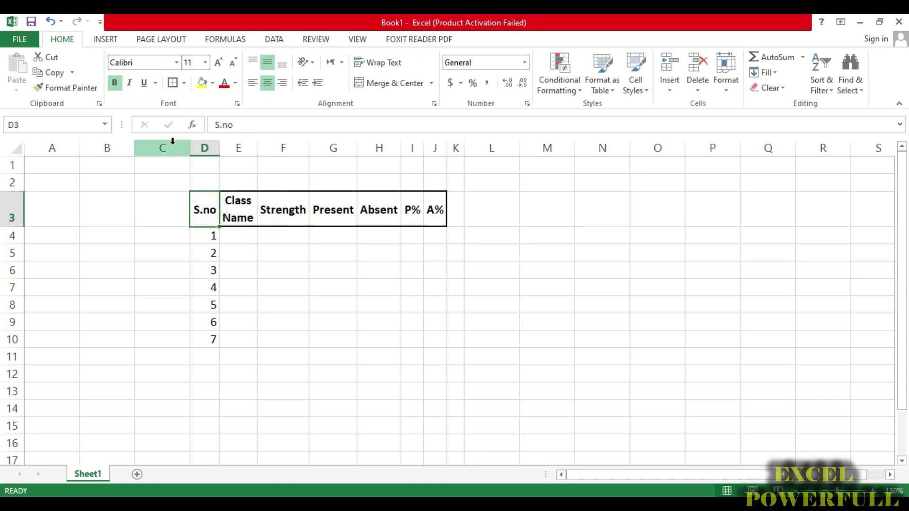
pyautogui.click(173, 83)
pyautogui.press('Right')
pyautogui.click(173, 84)
pyautogui.press('Right')
pyautogui.click(173, 83)
pyautogui.press('Right')
pyautogui.click(173, 83)
pyautogui.press('Right')
pyautogui.click(173, 84)
pyautogui.press('Right')
pyautogui.click(173, 83)
pyautogui.press('Right')
pyautogui.click(173, 84)
pyautogui.click(333, 214)
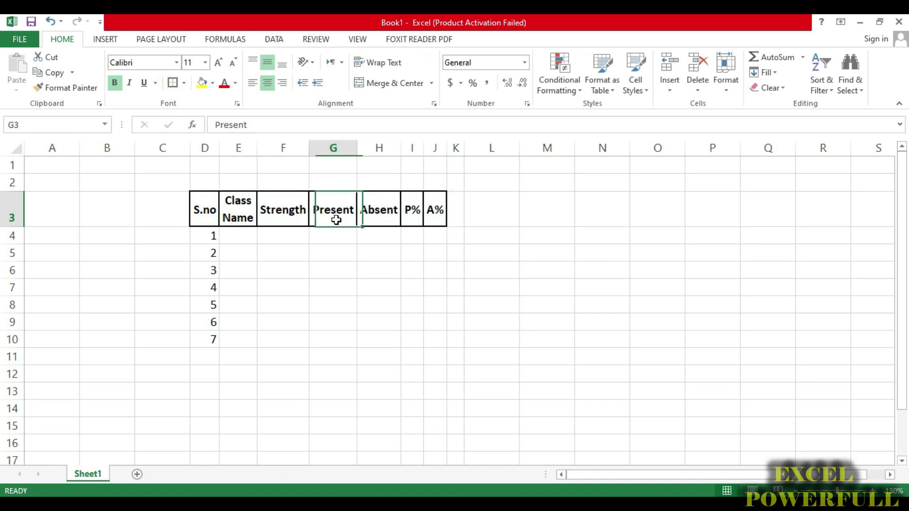
# Step: Fill K3:K10 with yellow and narrow column K further to form a divider strip
pyautogui.moveTo(453, 202); pyautogui.dragTo(454, 329)
pyautogui.moveTo(453, 203); pyautogui.dragTo(452, 331)
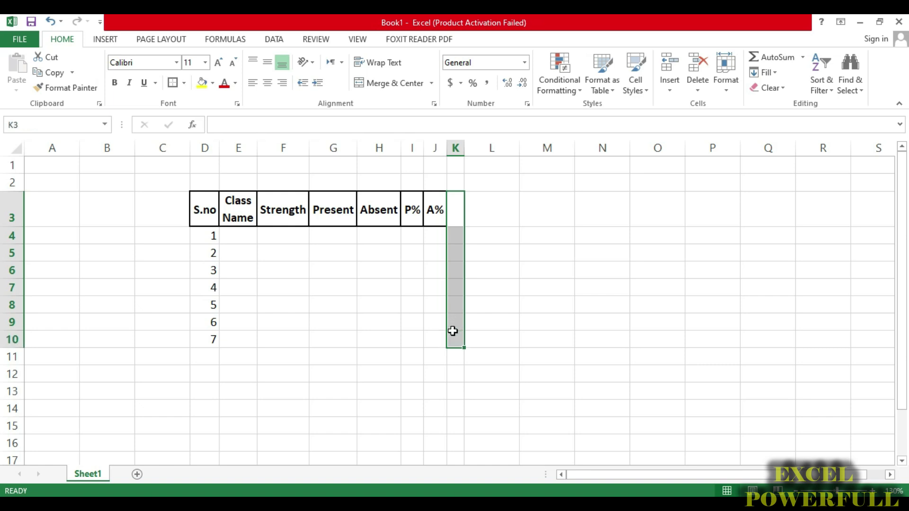
pyautogui.click(201, 83)
pyautogui.moveTo(464, 148); pyautogui.dragTo(458, 148)
pyautogui.click(414, 268)
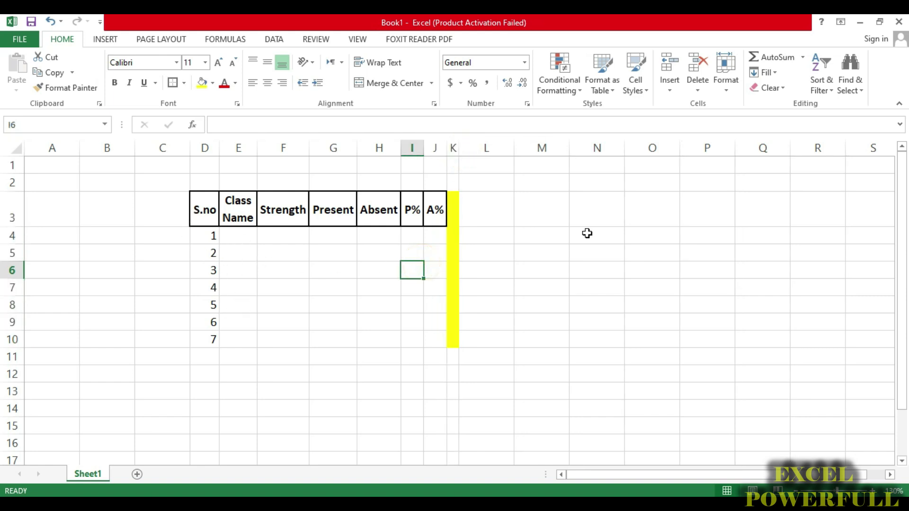
pyautogui.click(204, 212)
pyautogui.moveTo(235, 211); pyautogui.dragTo(428, 210)
pyautogui.click(385, 264)
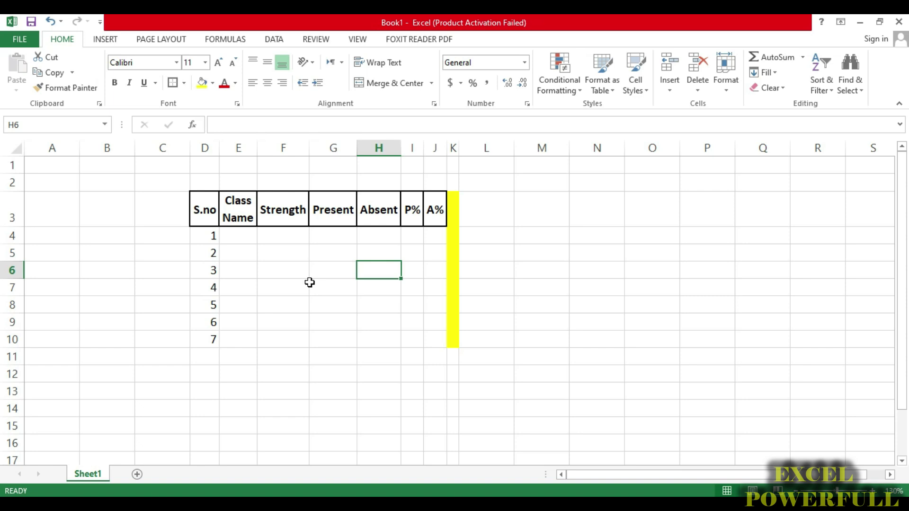
pyautogui.click(228, 211)
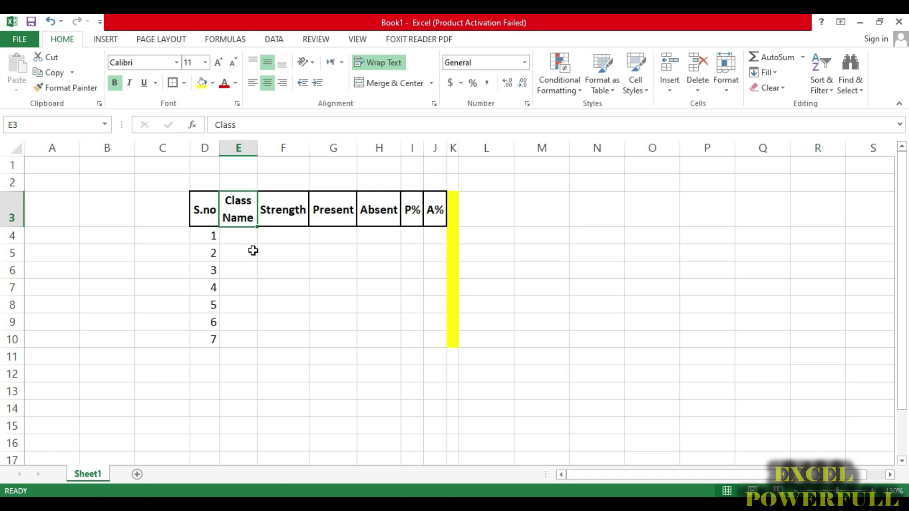
# Step: Copy the header row D3:J3 and paste it starting at L3, beyond the yellow divider
pyautogui.moveTo(205, 209); pyautogui.dragTo(434, 210)
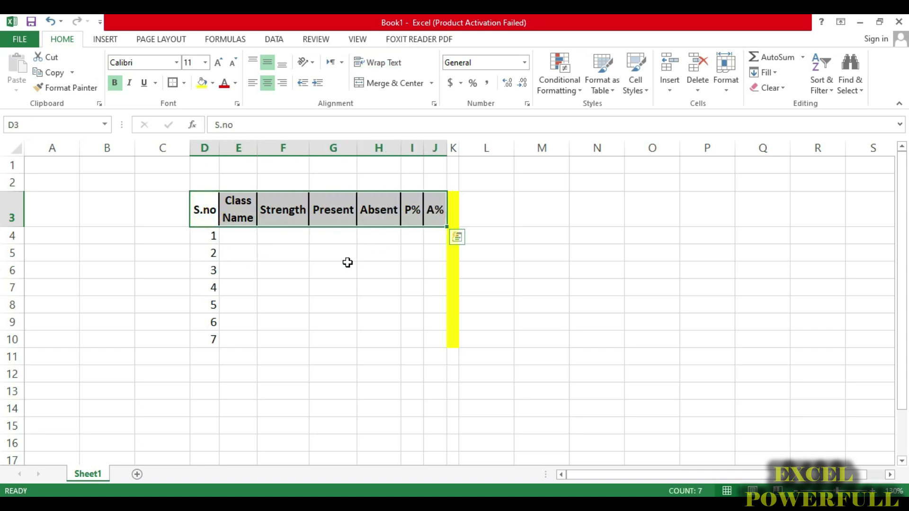
pyautogui.hotkey('ctrl', 'c')
pyautogui.click(487, 205)
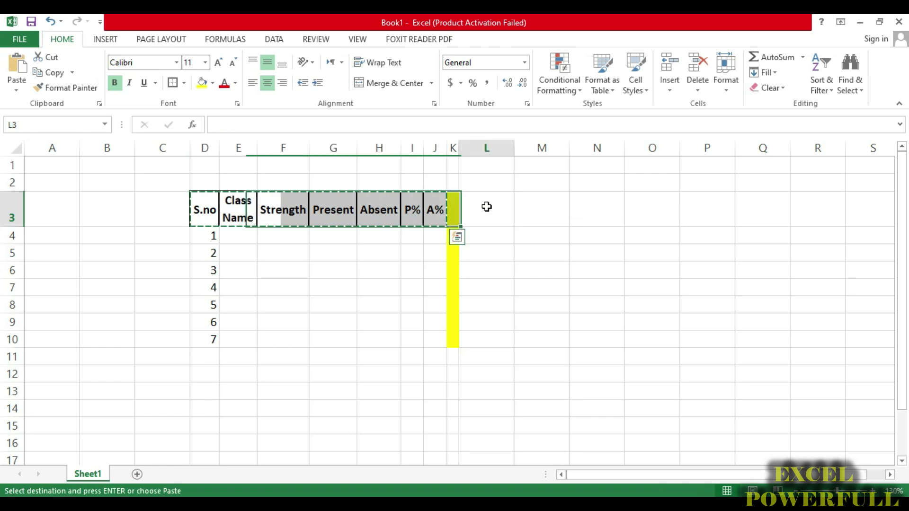
pyautogui.hotkey('ctrl', 'v')
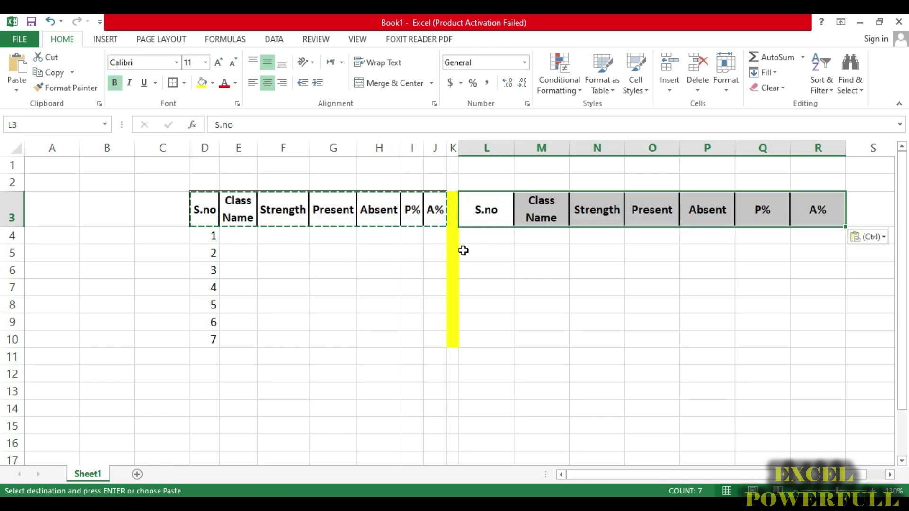
# Step: Narrow columns L through R to fit their S.no to A% headers, matching the first table
pyautogui.click(420, 220)
pyautogui.click(408, 268)
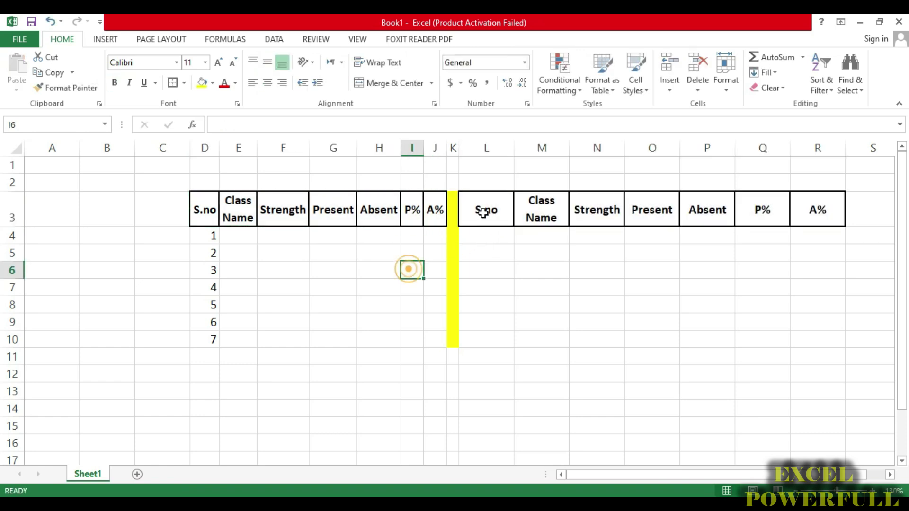
pyautogui.click(481, 209)
pyautogui.moveTo(513, 148)
pyautogui.mouseDown()
pyautogui.moveTo(487, 148)
pyautogui.moveTo(525, 148)
pyautogui.mouseUp()
pyautogui.click(502, 212)
pyautogui.click(553, 223)
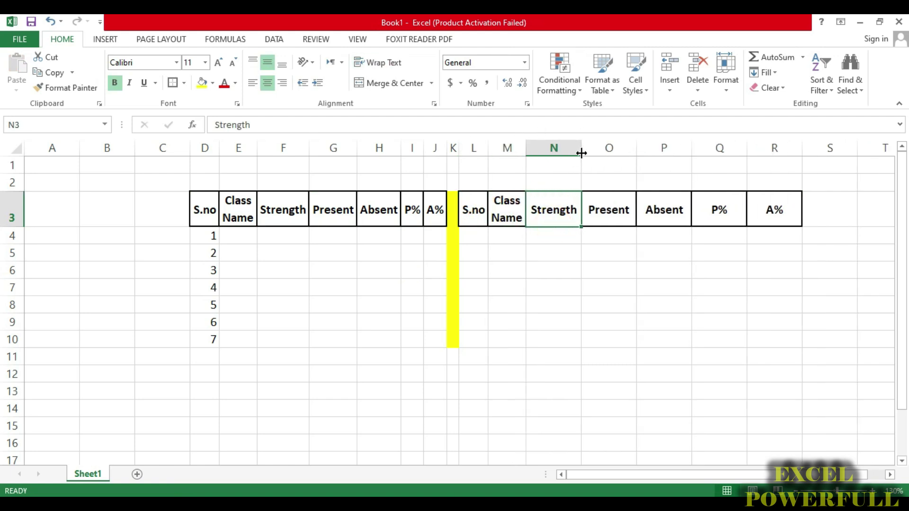
pyautogui.moveTo(581, 148); pyautogui.dragTo(578, 148)
pyautogui.click(594, 211)
pyautogui.moveTo(632, 148); pyautogui.dragTo(625, 148)
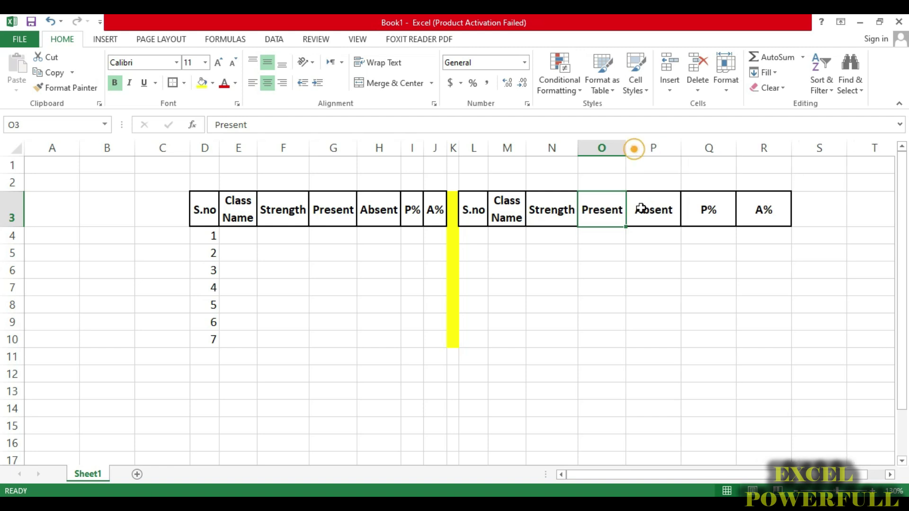
pyautogui.click(642, 208)
pyautogui.moveTo(682, 149); pyautogui.dragTo(716, 148)
pyautogui.click(688, 219)
pyautogui.click(721, 210)
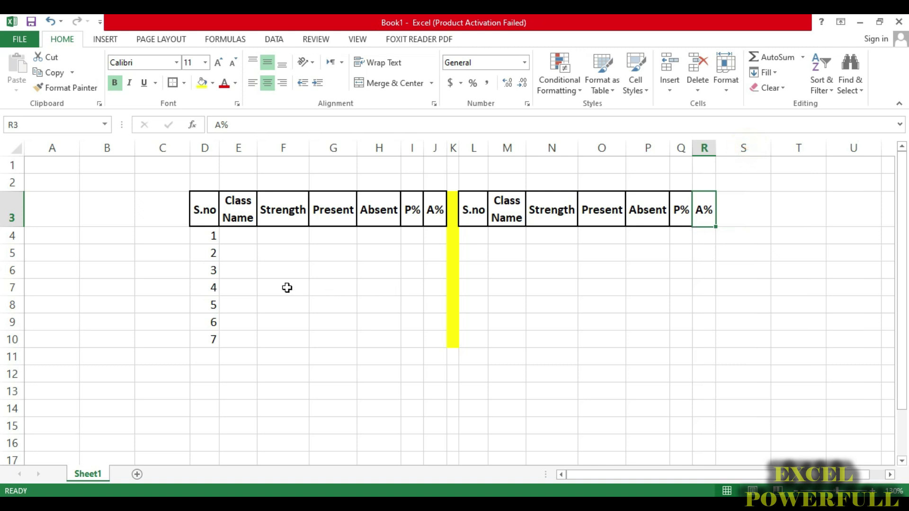
# Step: Merge and center D1:R2 above both tables and enter the title "IQRA SCHOOL"
pyautogui.click(215, 237)
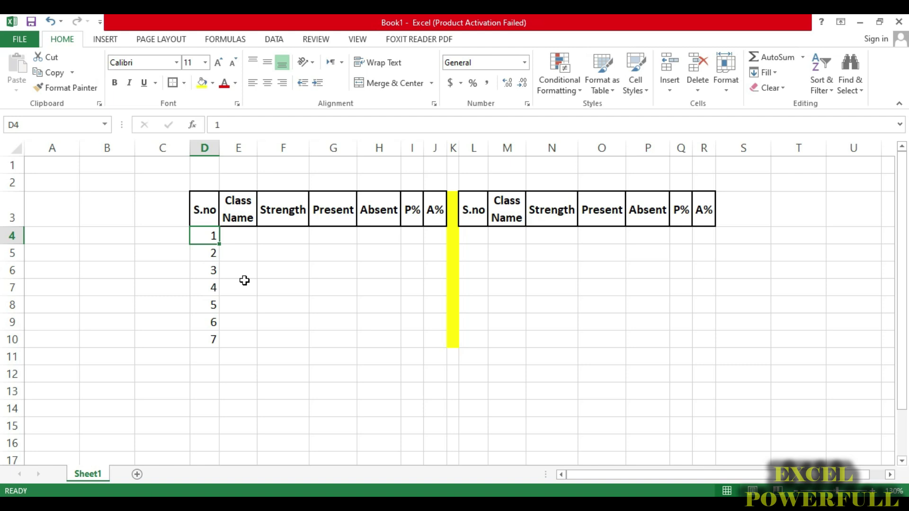
pyautogui.moveTo(205, 166); pyautogui.dragTo(703, 184)
pyautogui.click(267, 61)
pyautogui.click(388, 82)
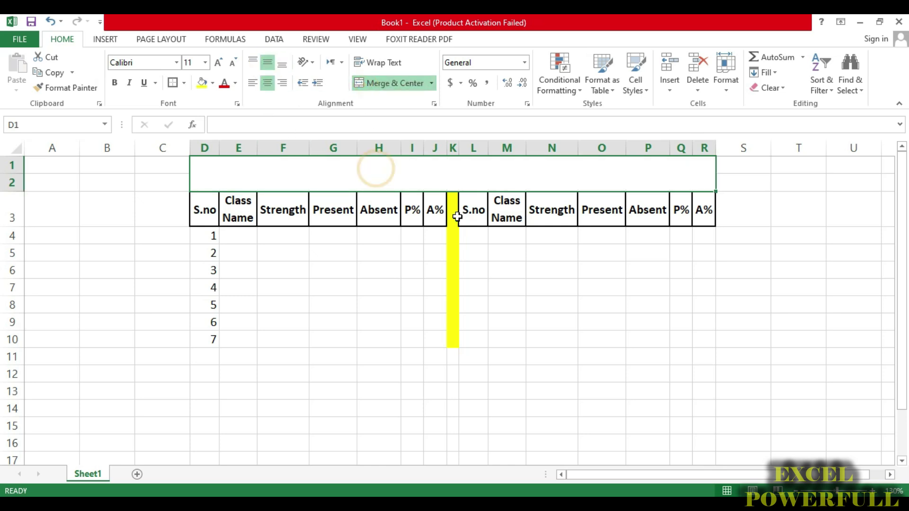
pyautogui.write('IQ')
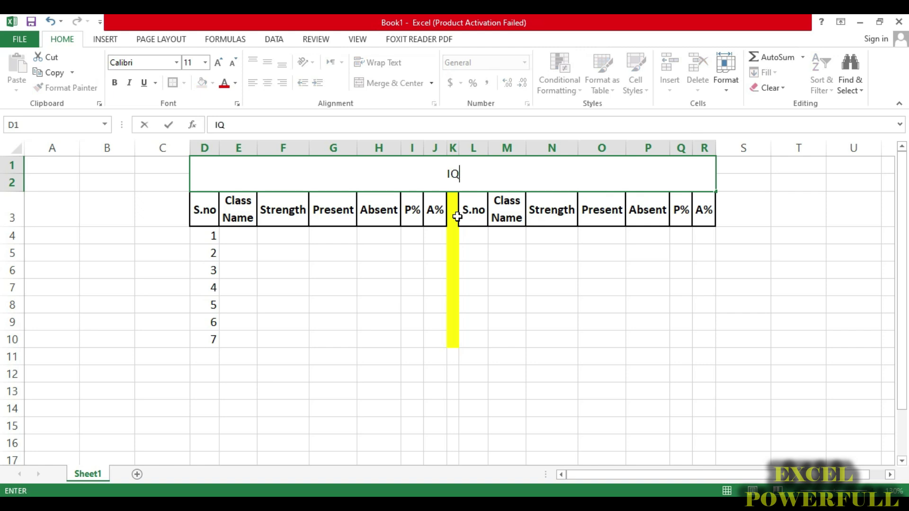
pyautogui.write('RA SCHOOL')
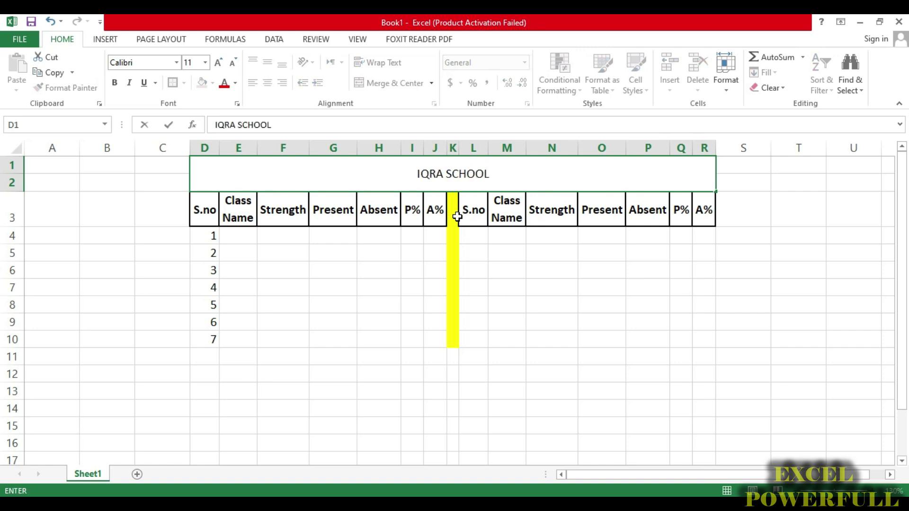
pyautogui.press('Return')
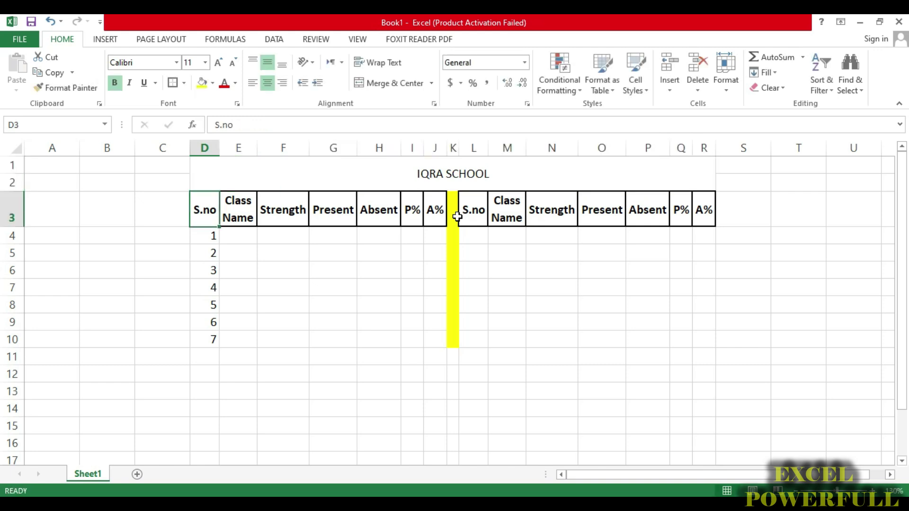
# Step: Make the merged school title bold and enlarge its font size to 18
pyautogui.click(455, 187)
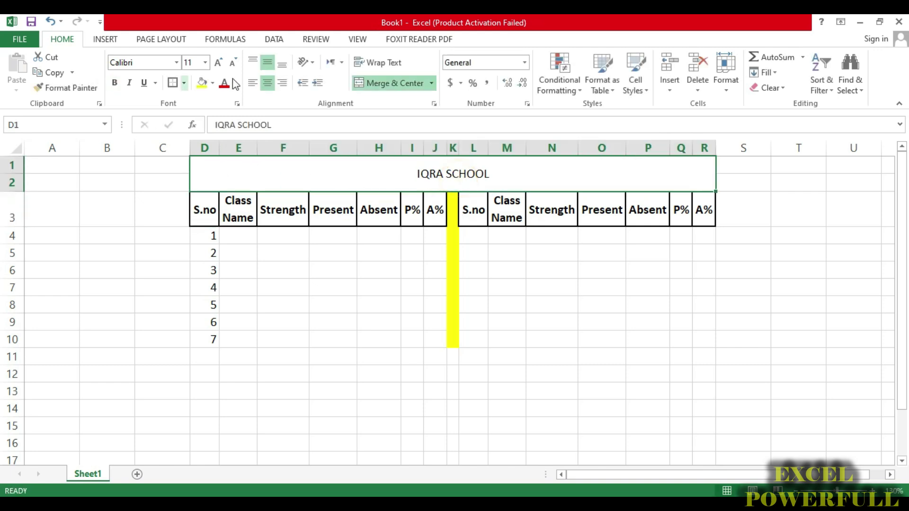
pyautogui.click(114, 83)
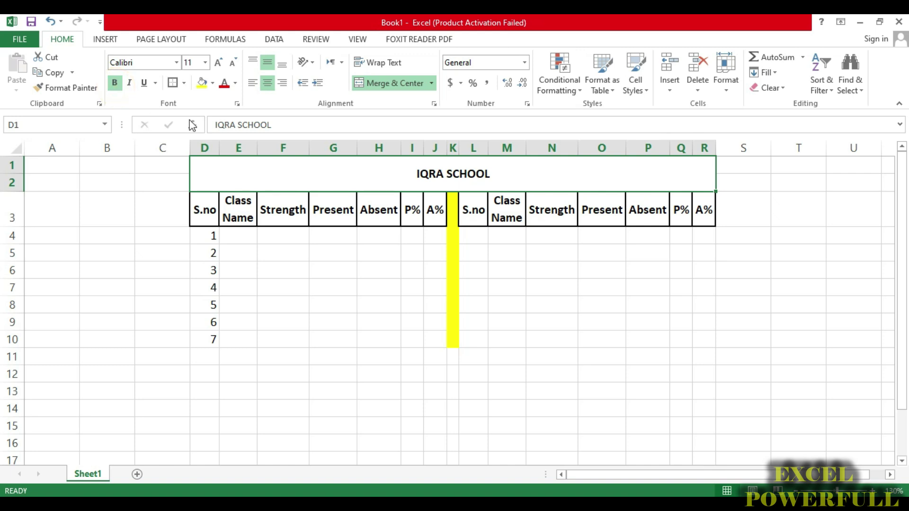
pyautogui.click(219, 63)
pyautogui.click(218, 63)
pyautogui.click(218, 63)
pyautogui.click(218, 63)
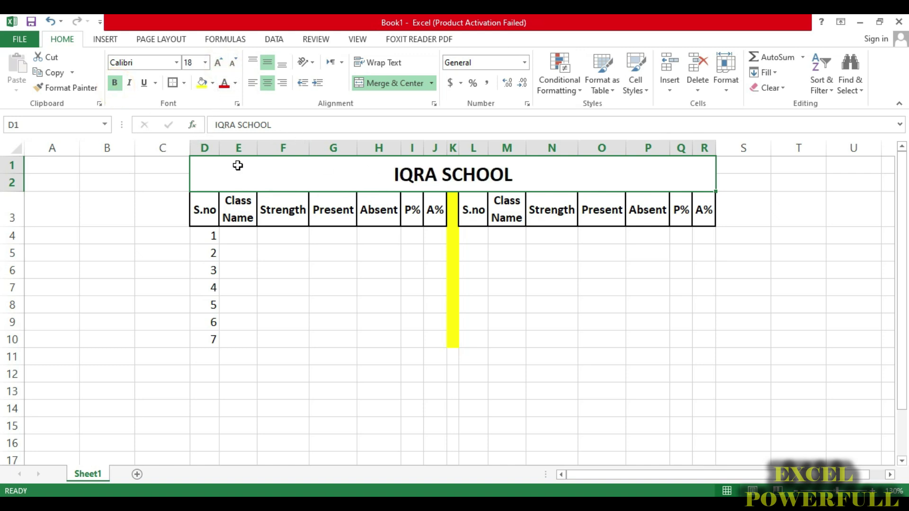
# Step: Extend the merged title text to read "IQRA SCHOOL OKARA"
pyautogui.doubleClick(506, 171)
pyautogui.click(531, 181)
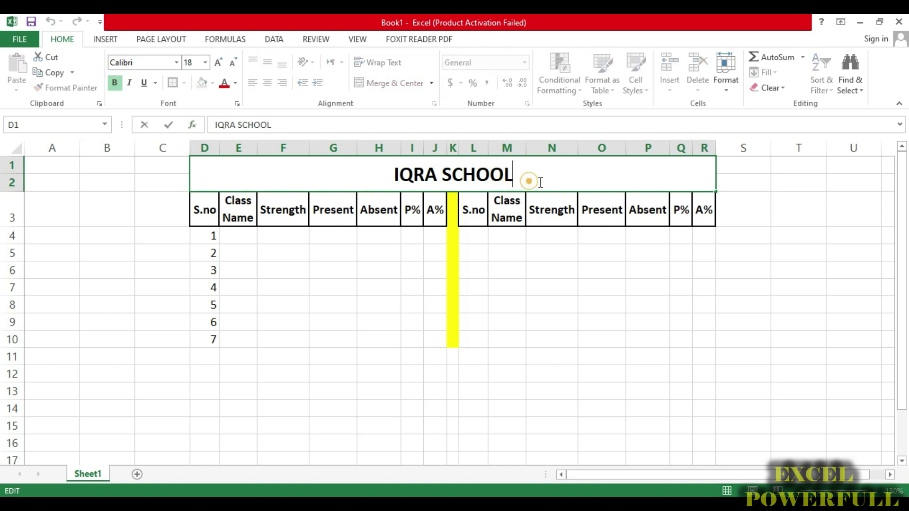
pyautogui.write('OKARA')
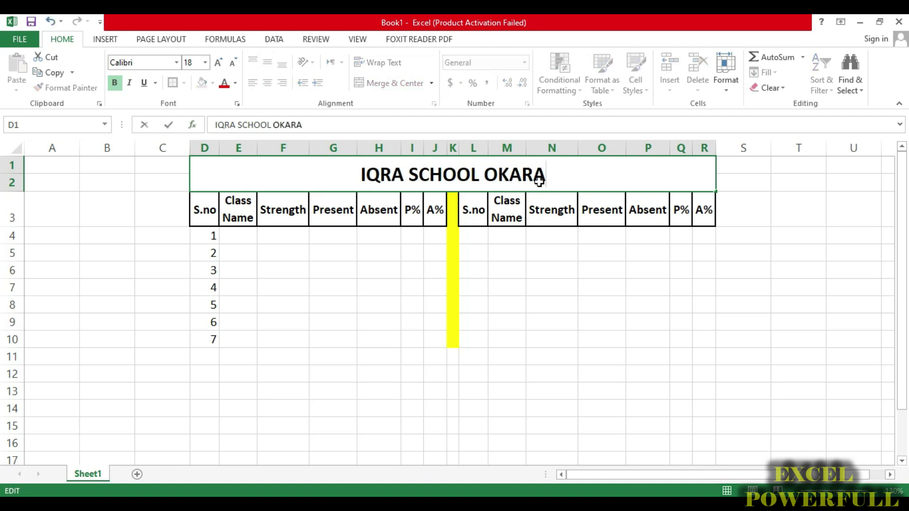
pyautogui.press('Return')
# Step: Fill the merged title cell with light gray and increase the height of row 2 slightly
pyautogui.click(539, 181)
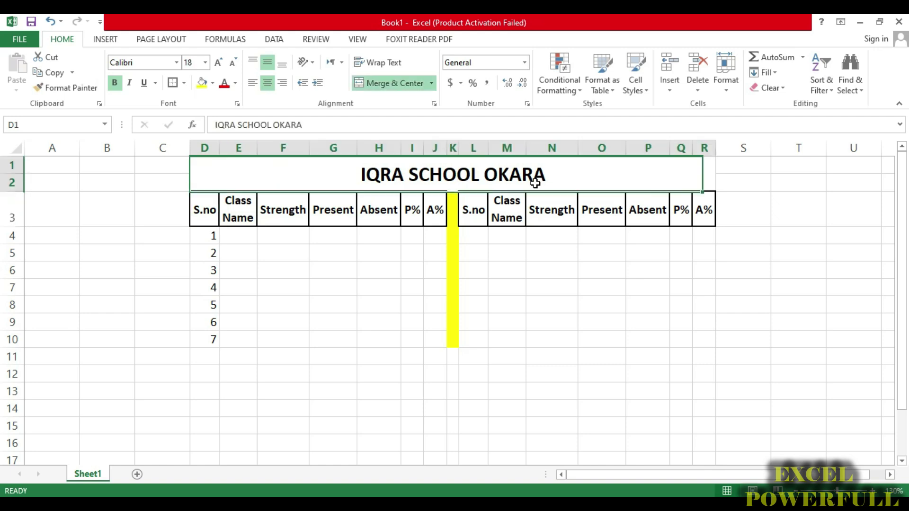
pyautogui.click(213, 83)
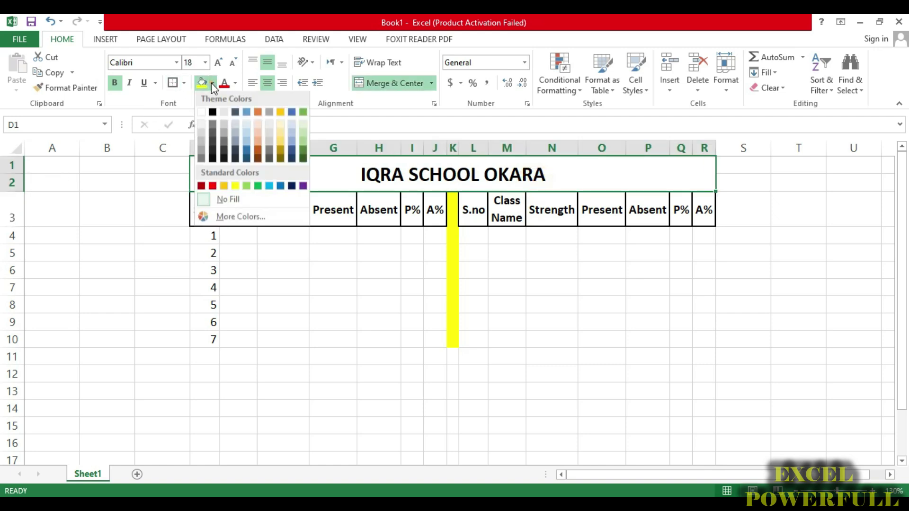
pyautogui.click(268, 138)
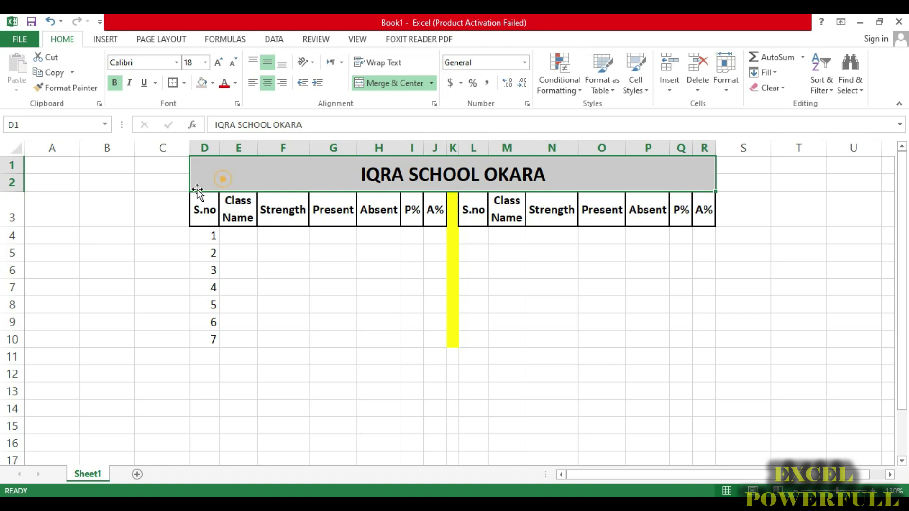
pyautogui.moveTo(17, 189); pyautogui.dragTo(17, 196)
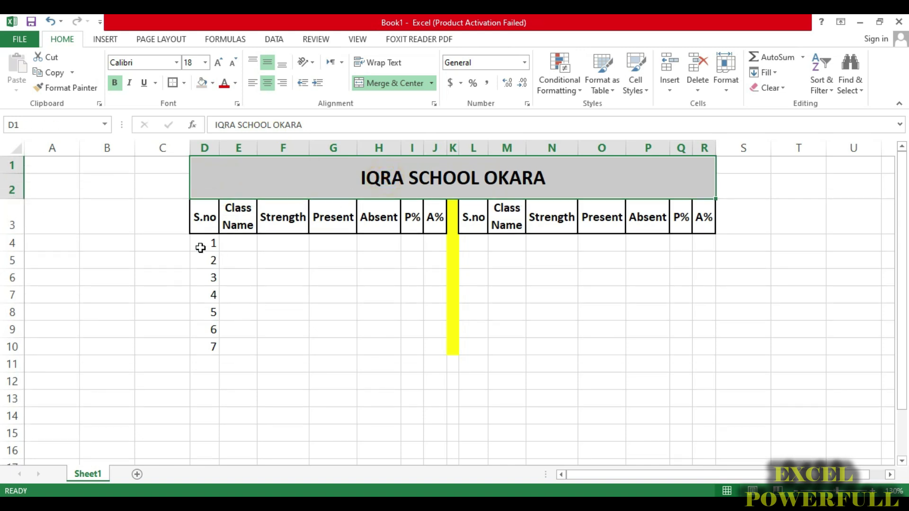
# Step: Insert blank cells at D4:J4 below the first table's header, shifting the serial numbers down
pyautogui.moveTo(203, 243); pyautogui.dragTo(432, 244)
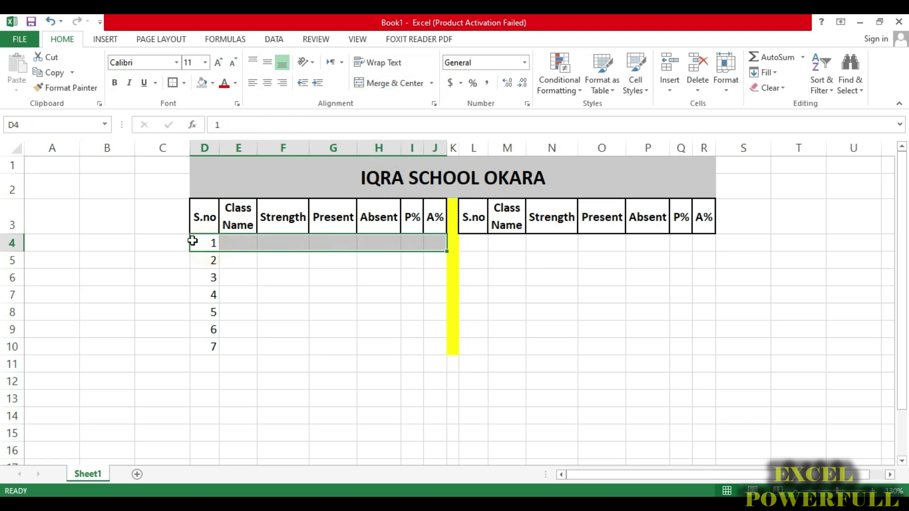
pyautogui.rightClick(236, 246)
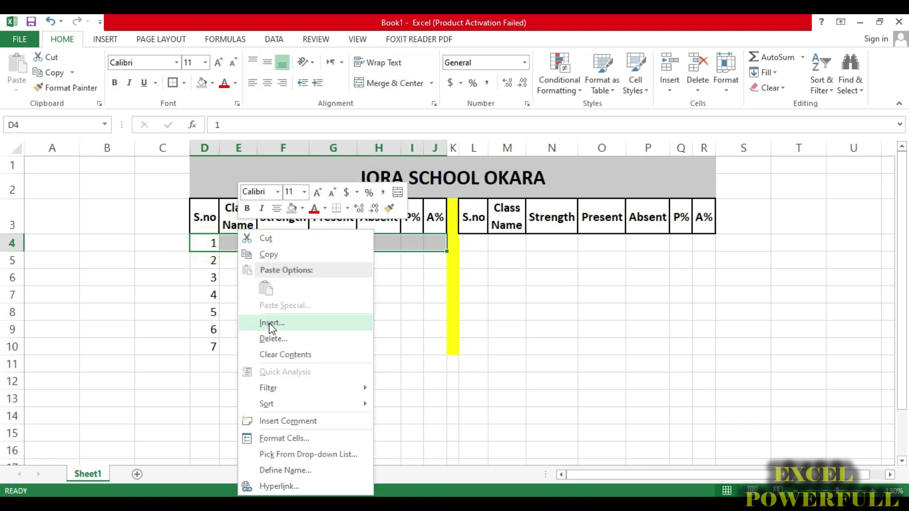
pyautogui.click(268, 325)
pyautogui.click(245, 355)
pyautogui.click(249, 307)
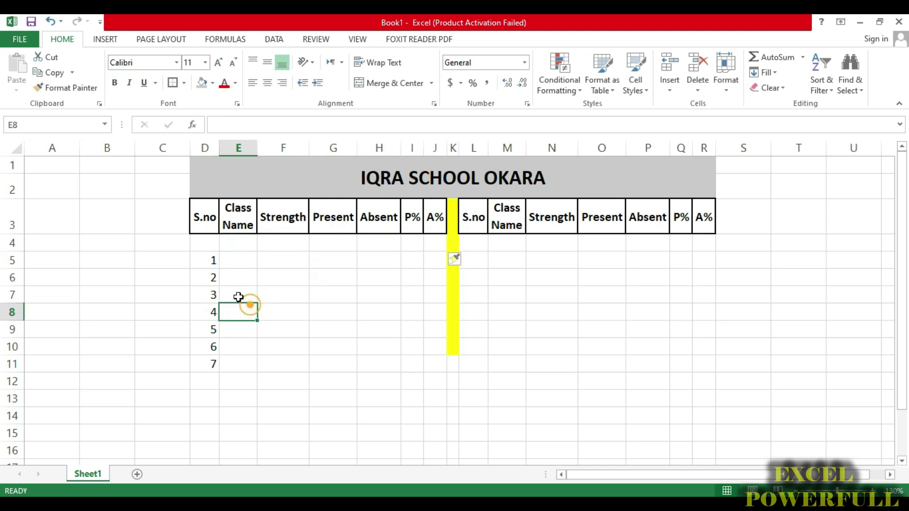
# Step: Merge and center D4:J4 and enter the section heading "P&G TO 5TH CLASS BOYS"
pyautogui.moveTo(211, 241); pyautogui.dragTo(429, 242)
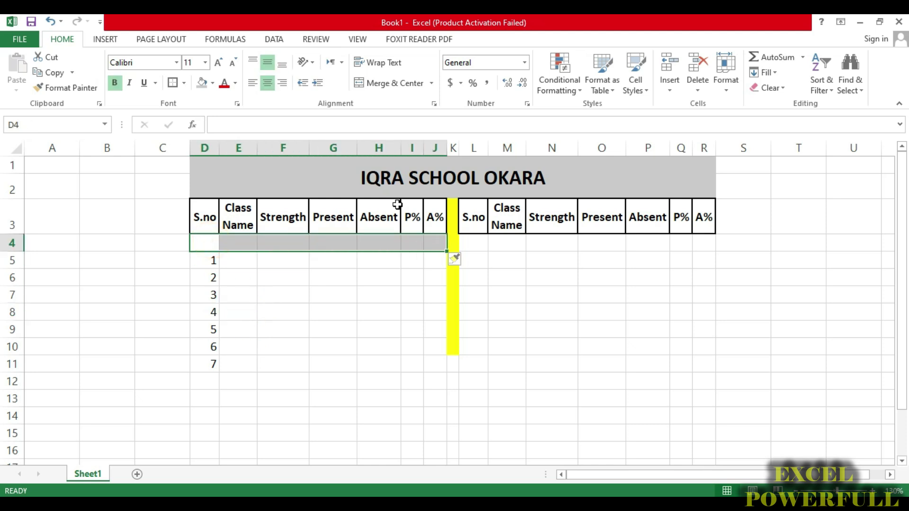
pyautogui.click(394, 83)
pyautogui.doubleClick(317, 245)
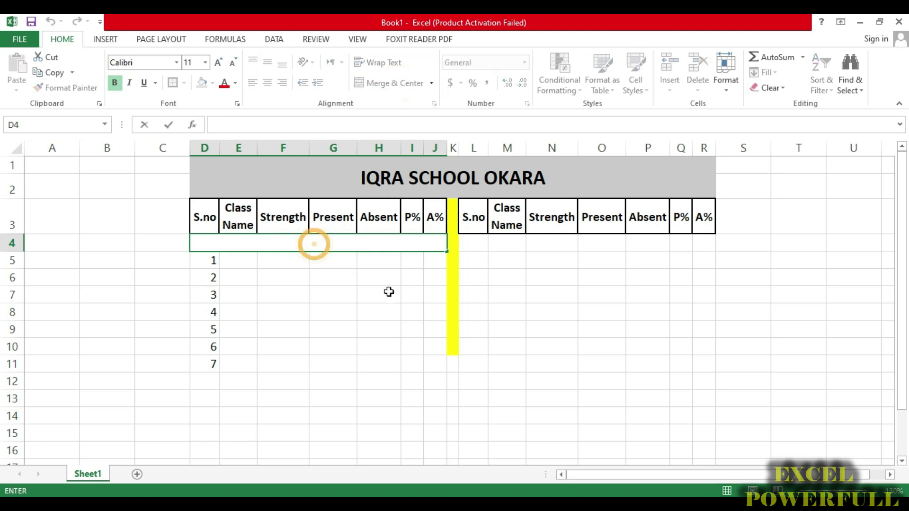
pyautogui.write('P&G')
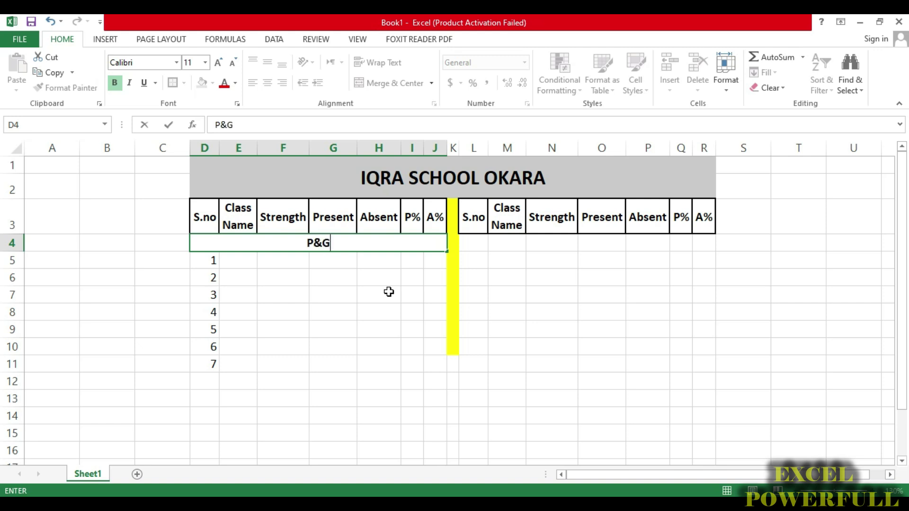
pyautogui.write(' TO 5')
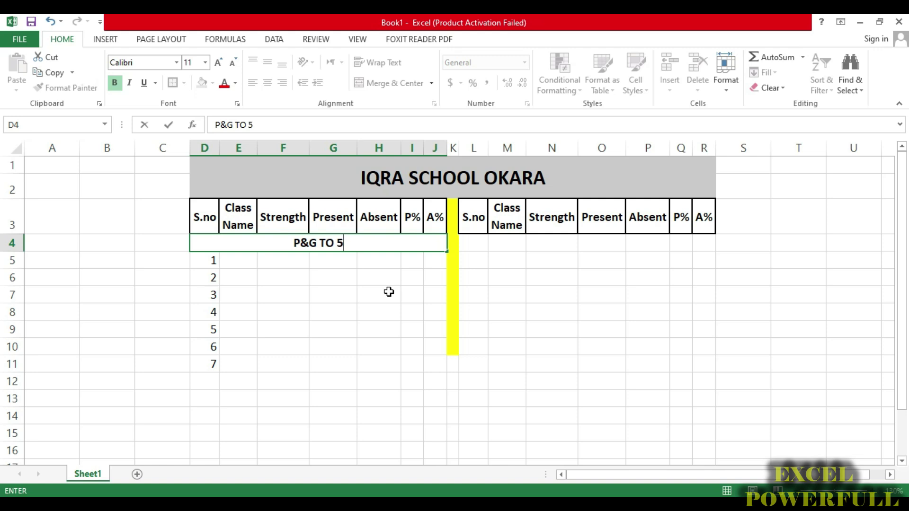
pyautogui.write('TH CLA')
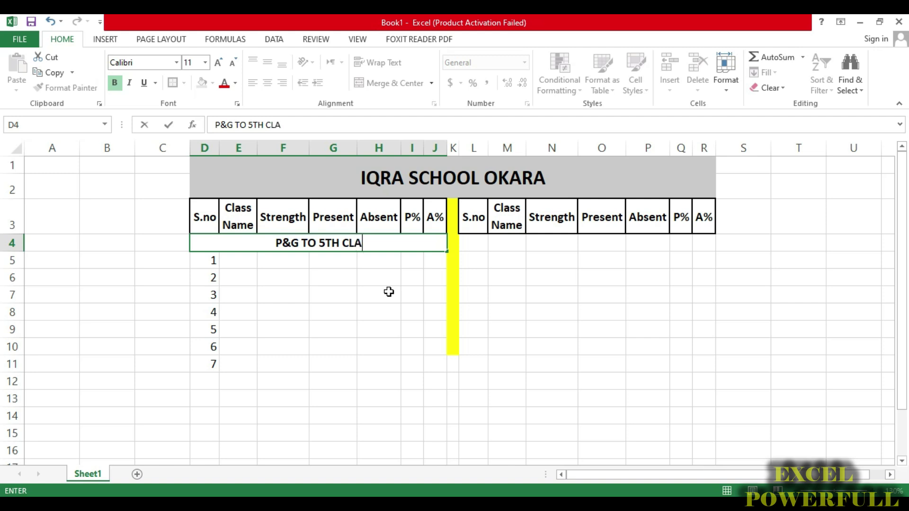
pyautogui.write('SS BOYS')
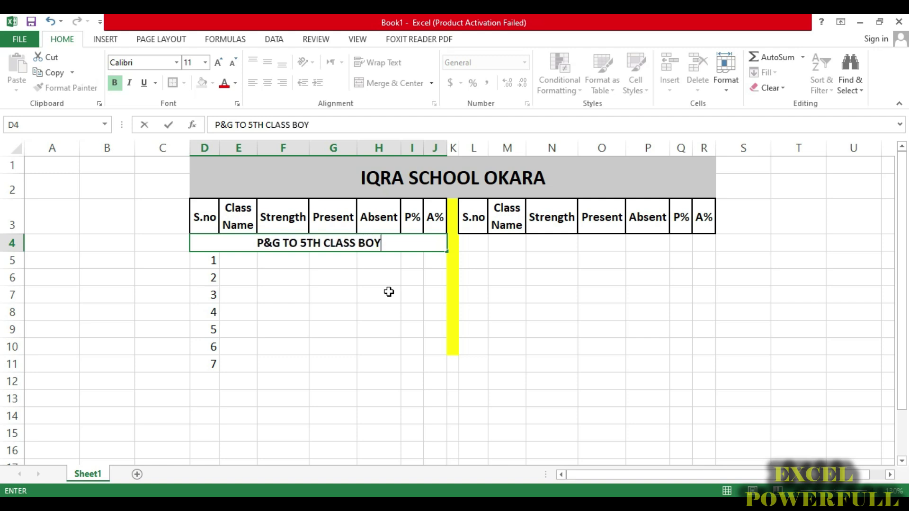
pyautogui.press('Return')
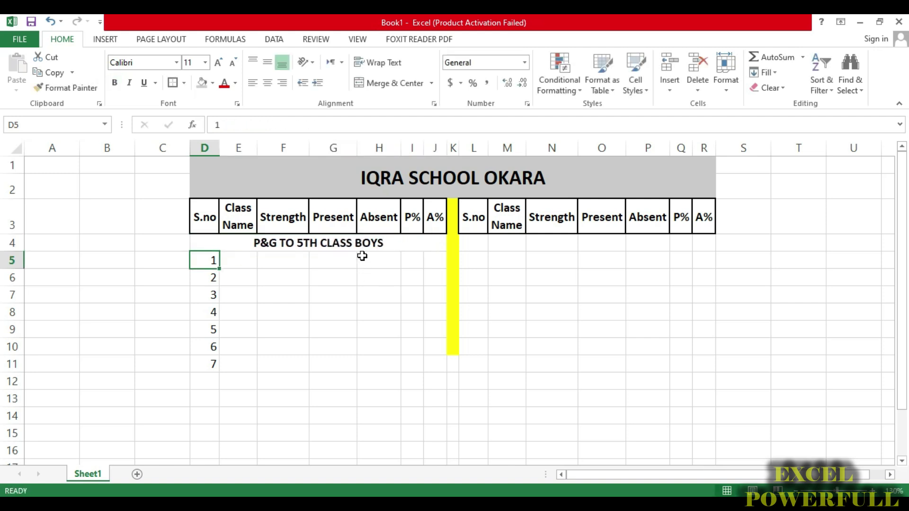
# Step: Apply All Borders to the first table's section heading and rows, D4:J11
pyautogui.click(362, 243)
pyautogui.moveTo(223, 241); pyautogui.dragTo(432, 360)
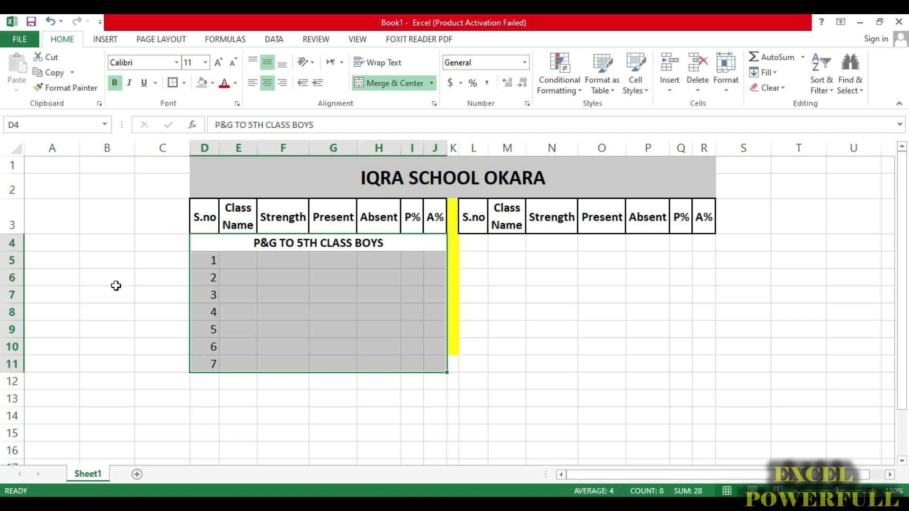
pyautogui.click(184, 83)
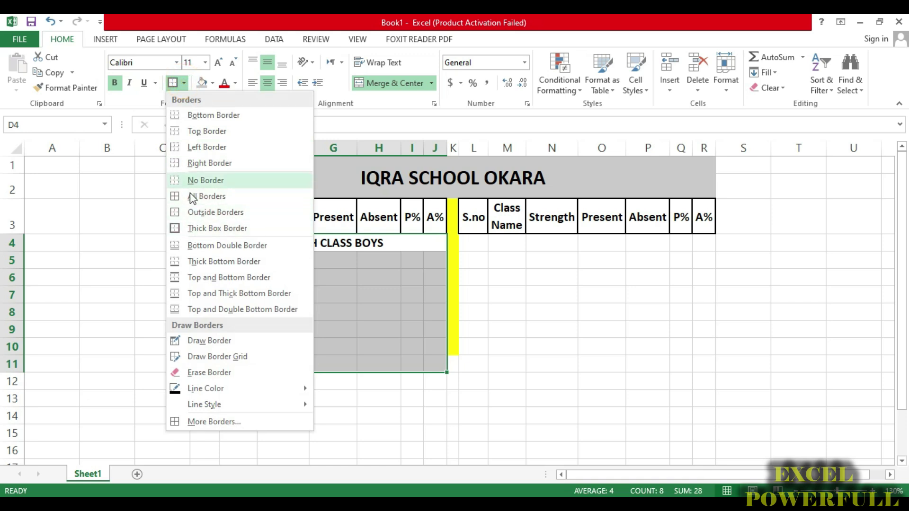
pyautogui.click(191, 198)
pyautogui.click(272, 266)
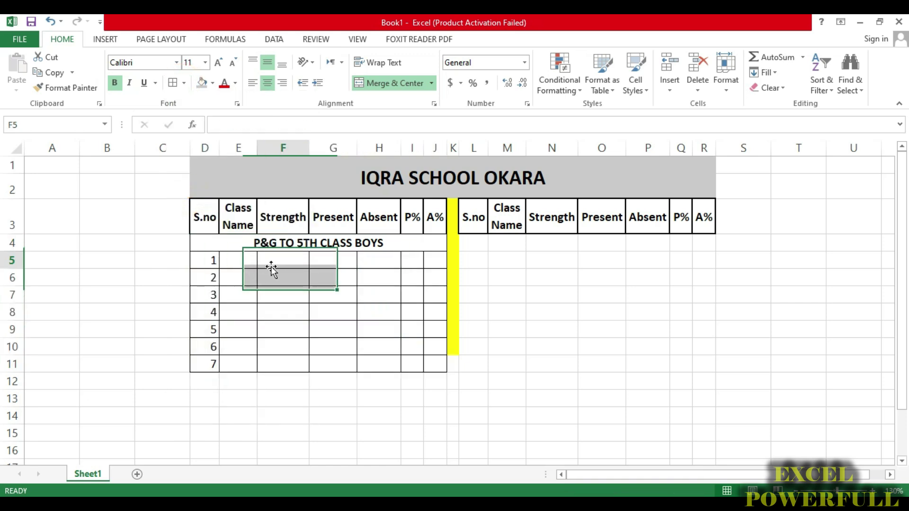
# Step: Fill the P&G TO 5TH CLASS BOYS heading and the header rows D3:J3 and L3:R3 with the same light gray
pyautogui.click(221, 246)
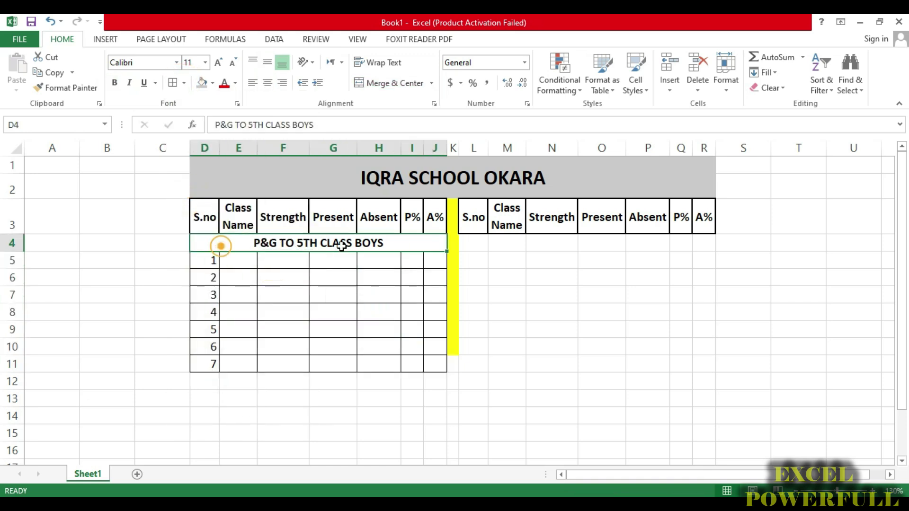
pyautogui.click(203, 83)
pyautogui.click(205, 219)
pyautogui.moveTo(267, 219); pyautogui.dragTo(704, 215)
pyautogui.click(203, 83)
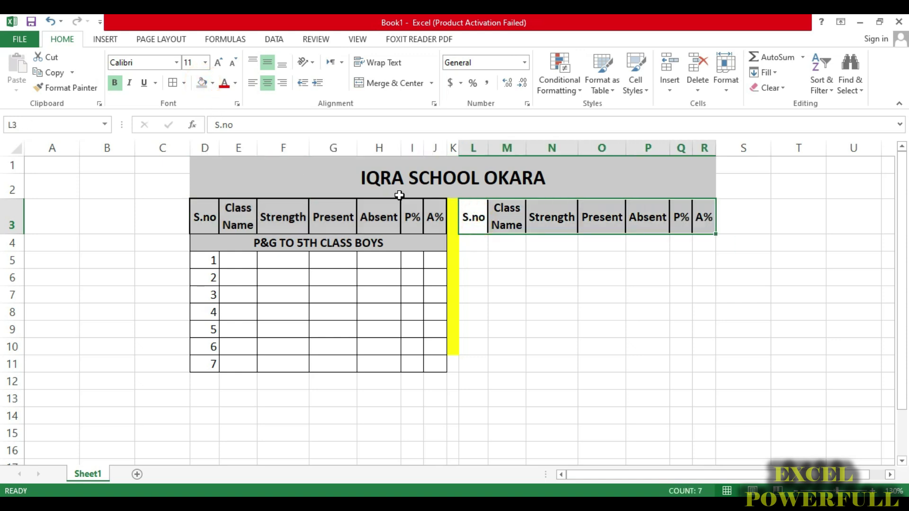
pyautogui.click(203, 83)
pyautogui.click(547, 283)
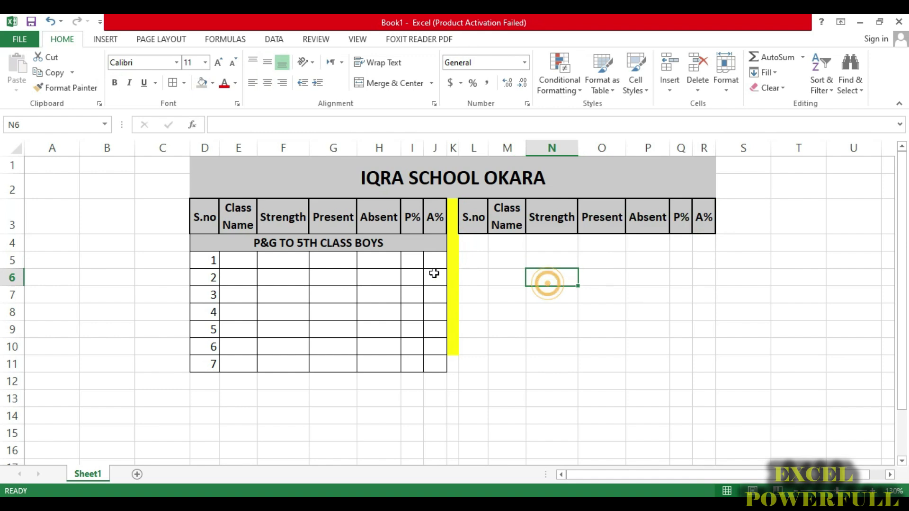
pyautogui.click(210, 247)
pyautogui.click(211, 260)
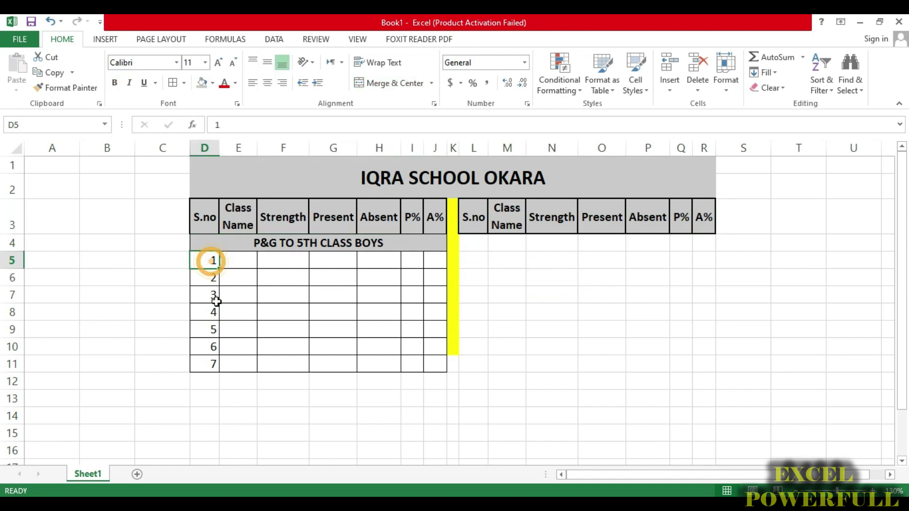
# Step: Center the serial numbers in D5:D11 and make them bold
pyautogui.moveTo(212, 261); pyautogui.dragTo(213, 362)
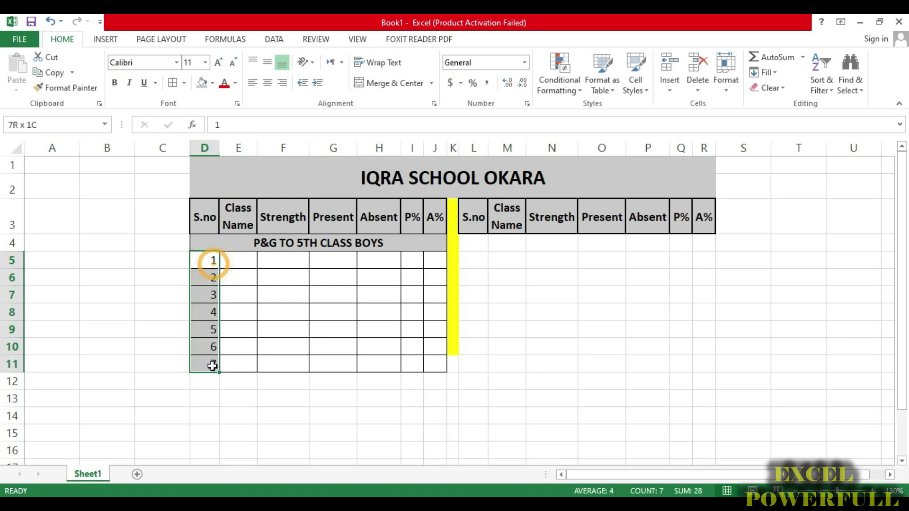
pyautogui.click(268, 84)
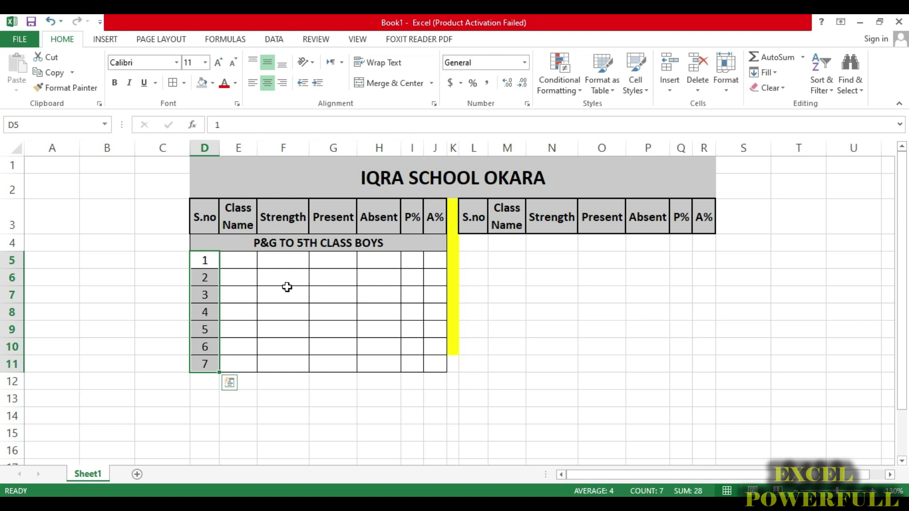
pyautogui.click(239, 261)
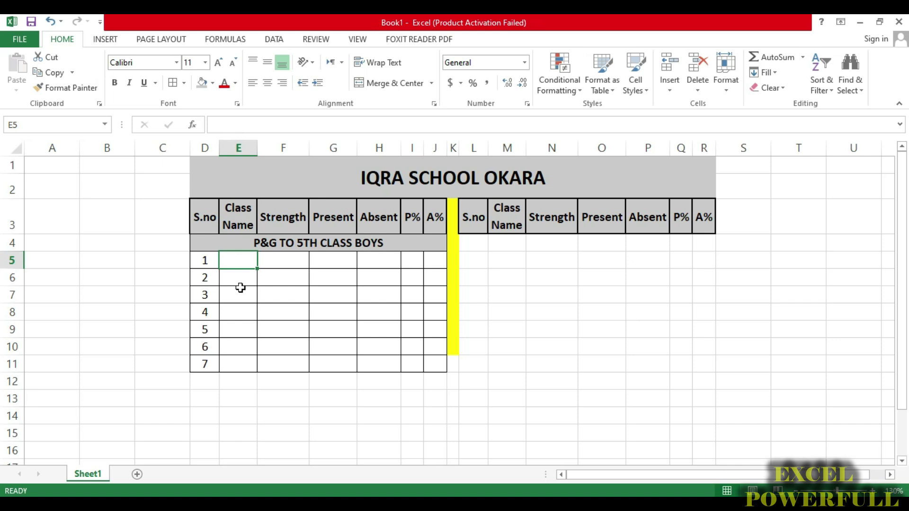
pyautogui.moveTo(206, 265); pyautogui.dragTo(209, 363)
pyautogui.click(114, 82)
# Step: Enter the first table's class names P&G, Nursery and 1st in E5:E7
pyautogui.click(237, 262)
pyautogui.write('P')
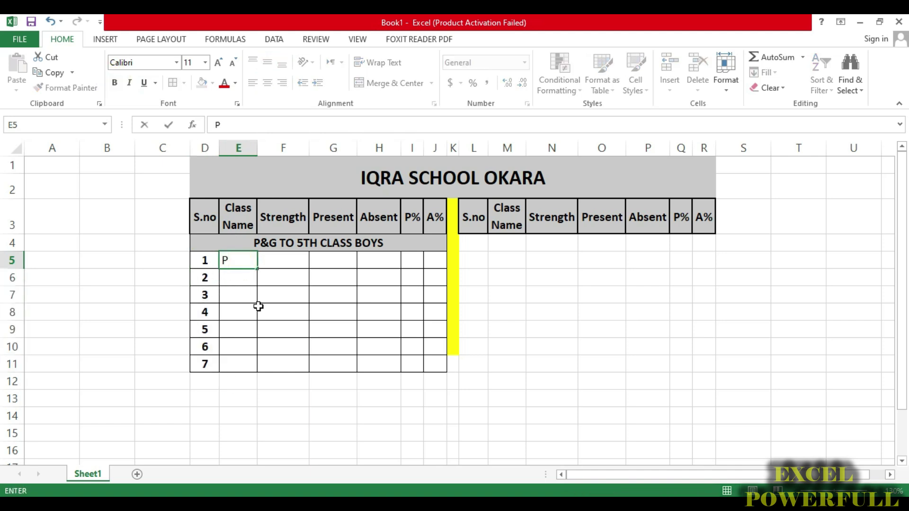
pyautogui.write('&G')
pyautogui.press('Return')
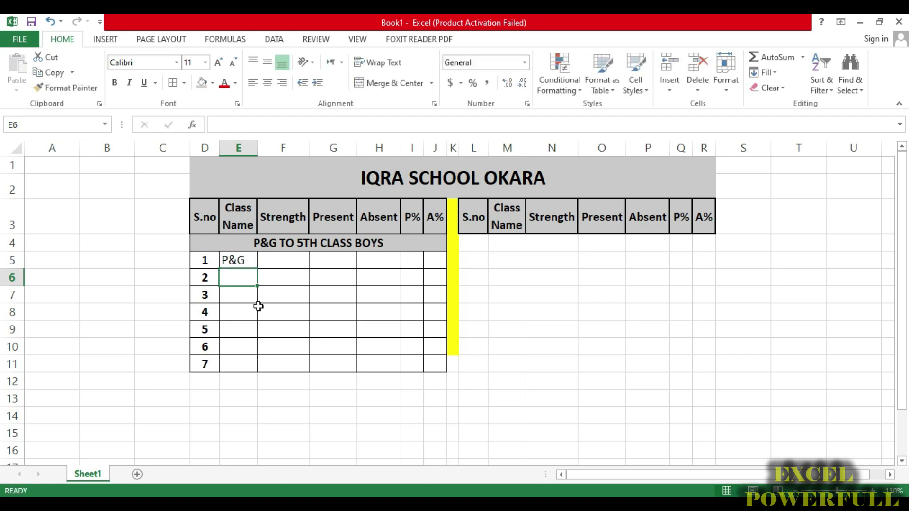
pyautogui.write('N')
pyautogui.press('BackSpace')
pyautogui.write('Nursery')
pyautogui.press('Return')
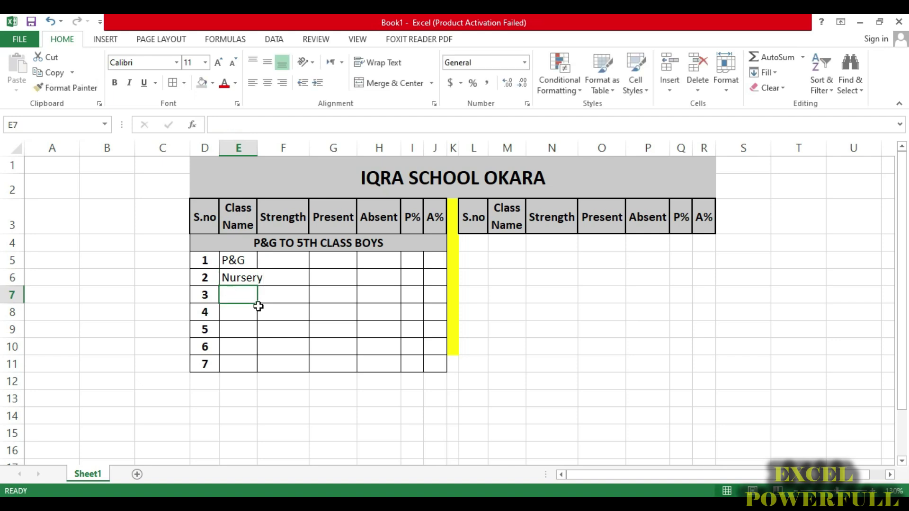
pyautogui.write('1st')
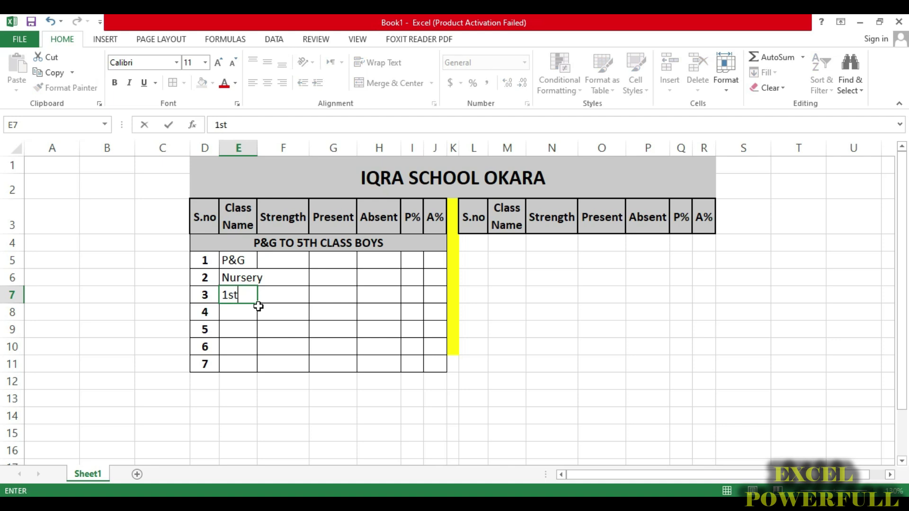
pyautogui.press('Return')
# Step: Enter the class names 2nd, 3th, 4th and 5th in E8:E11
pyautogui.write('e')
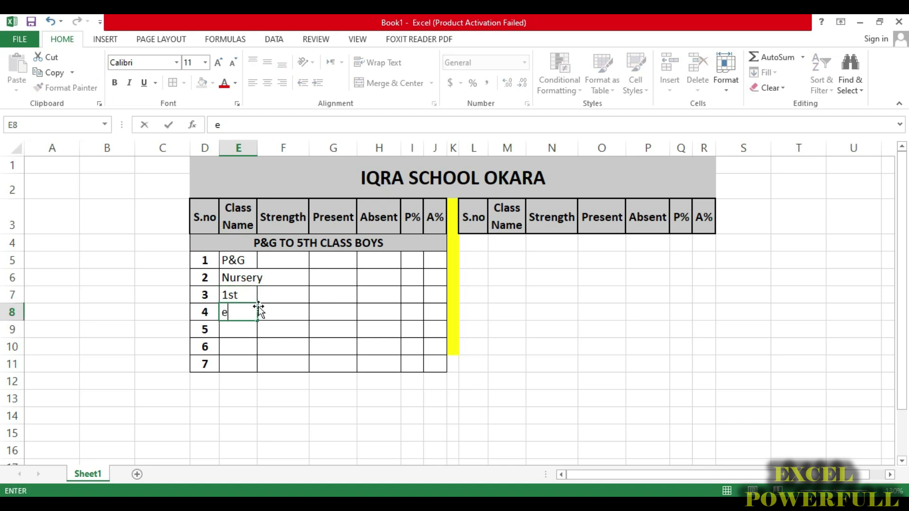
pyautogui.write('2nd')
pyautogui.press('Return')
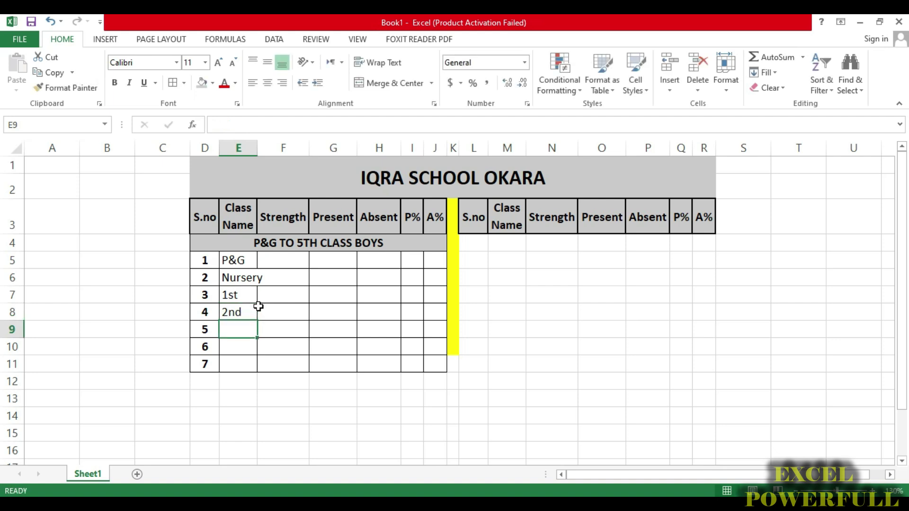
pyautogui.write('3th')
pyautogui.press('Return')
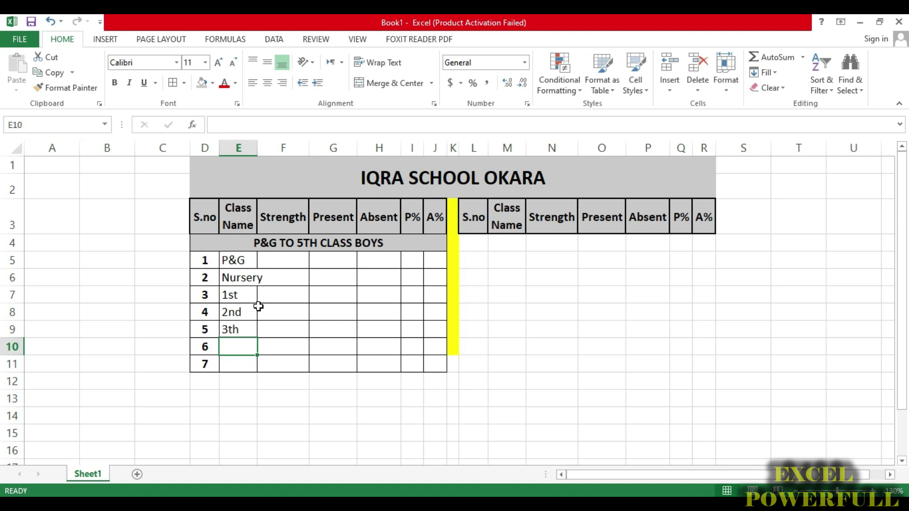
pyautogui.write('4th')
pyautogui.press('Return')
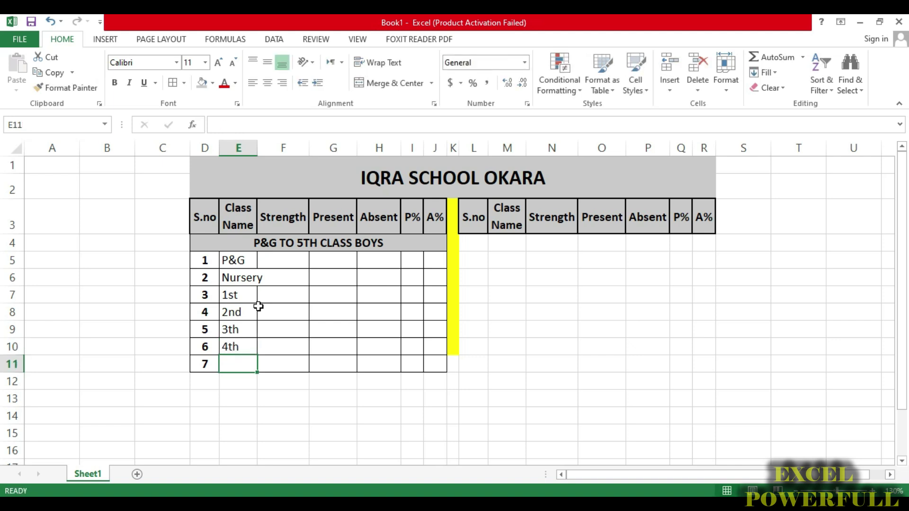
pyautogui.write('5th')
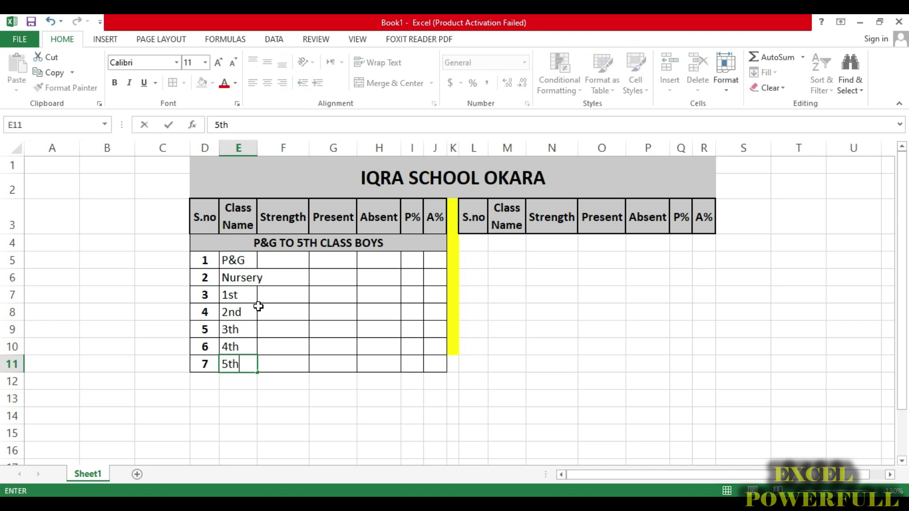
pyautogui.press('Return')
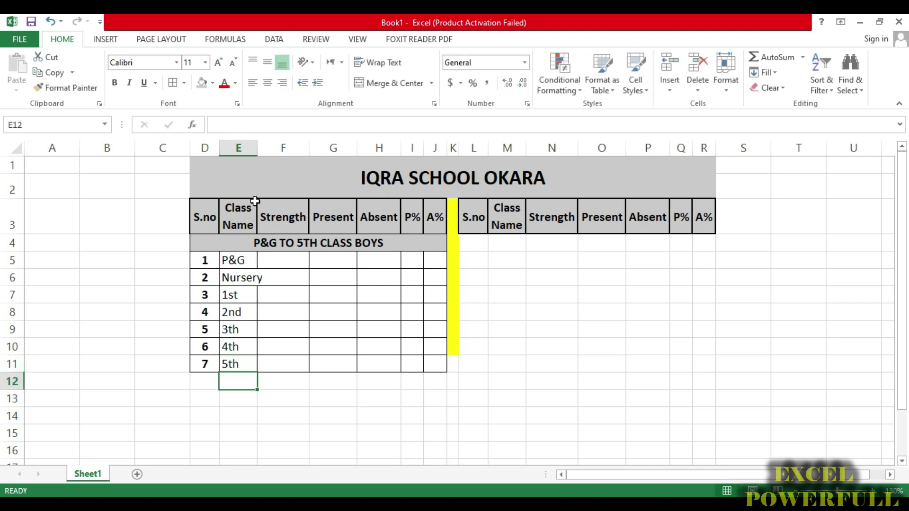
# Step: Autofit column E, and format the class names in E5:E11 as bold and centered both vertically and horizontally
pyautogui.doubleClick(257, 148)
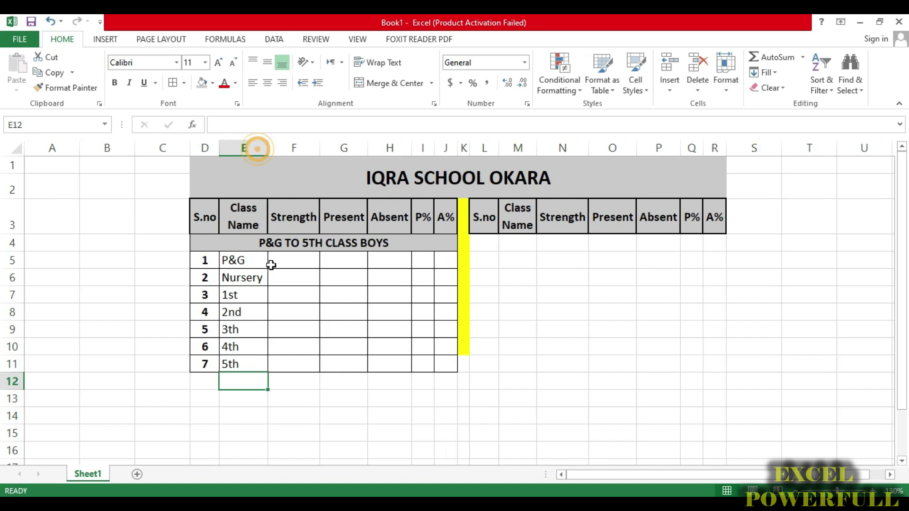
pyautogui.moveTo(232, 261); pyautogui.dragTo(239, 364)
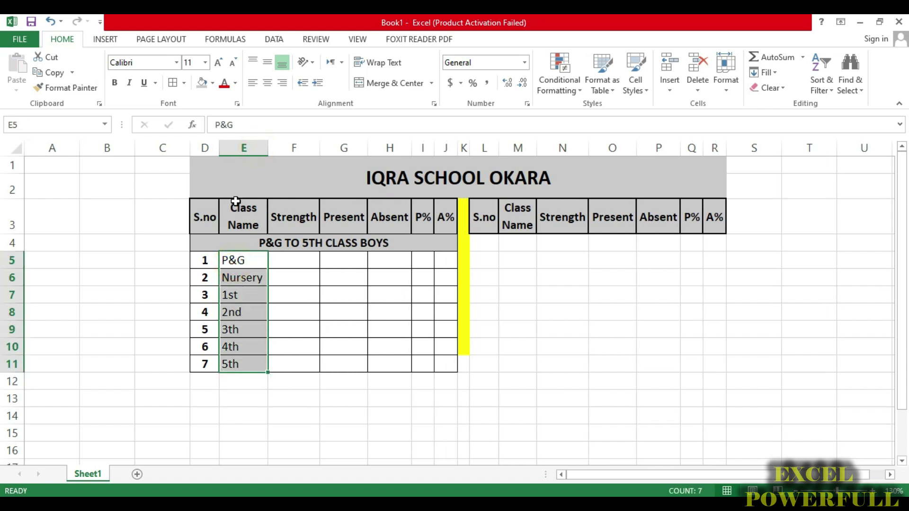
pyautogui.click(267, 62)
pyautogui.click(268, 83)
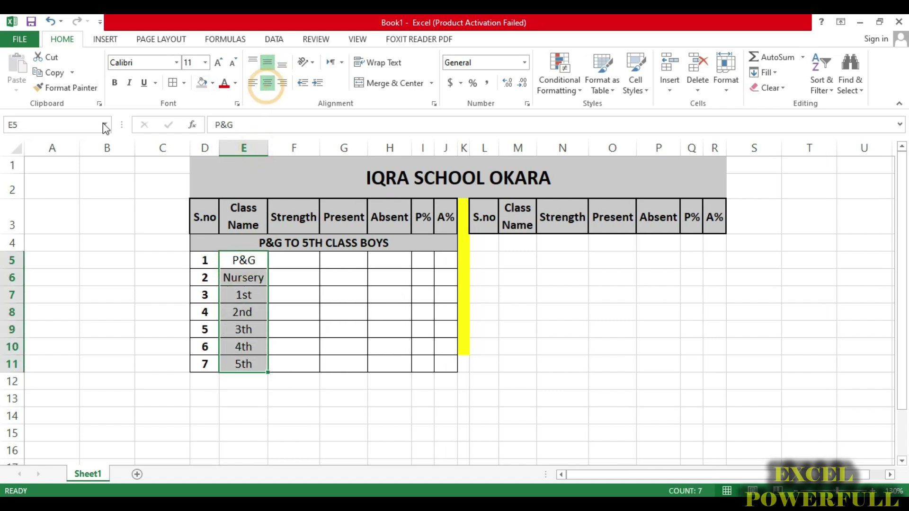
pyautogui.click(114, 83)
pyautogui.click(230, 278)
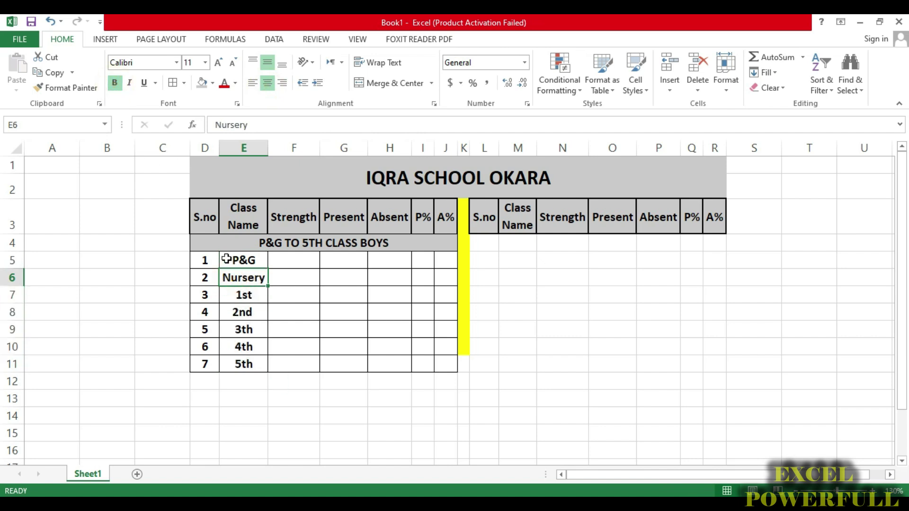
# Step: Copy the boys section D4:J11 and paste it under the second table's header, starting at L4
pyautogui.moveTo(208, 245); pyautogui.dragTo(397, 361)
pyautogui.hotkey('ctrl', 'c')
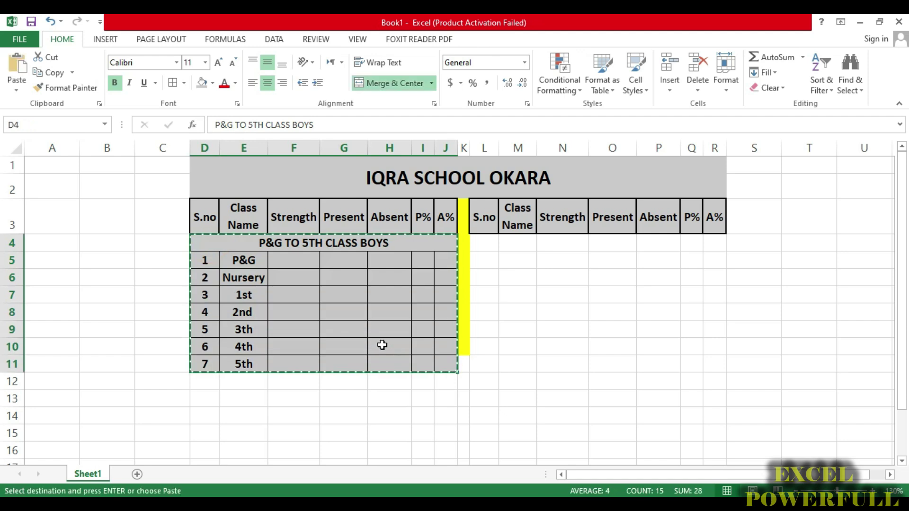
pyautogui.click(484, 249)
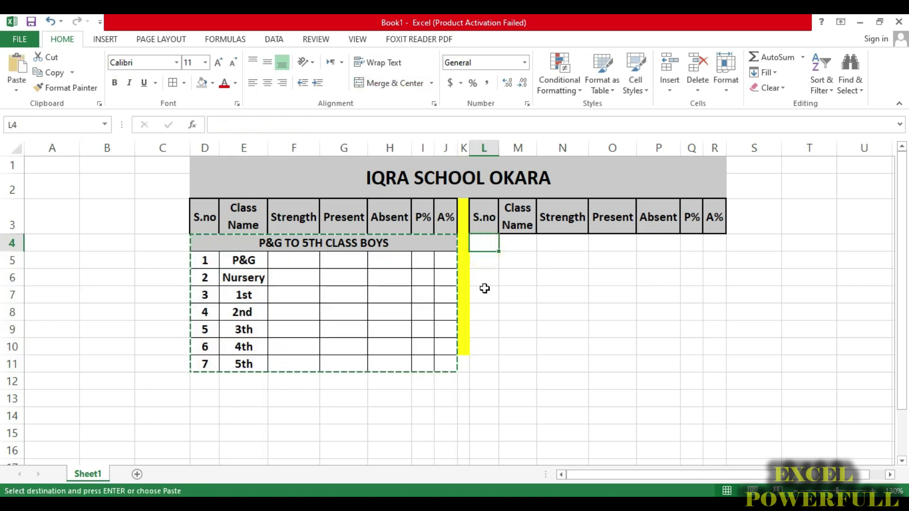
pyautogui.hotkey('ctrl', 'v')
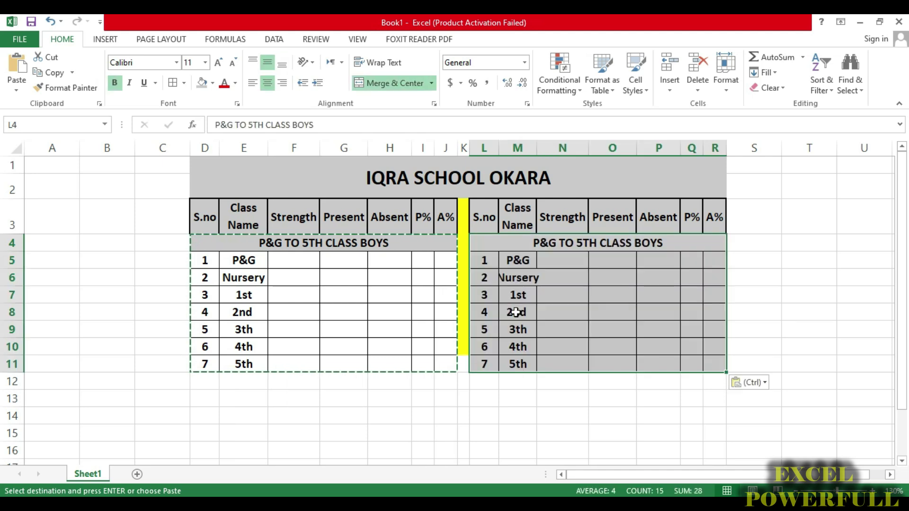
pyautogui.click(515, 282)
pyautogui.click(519, 266)
pyautogui.click(522, 278)
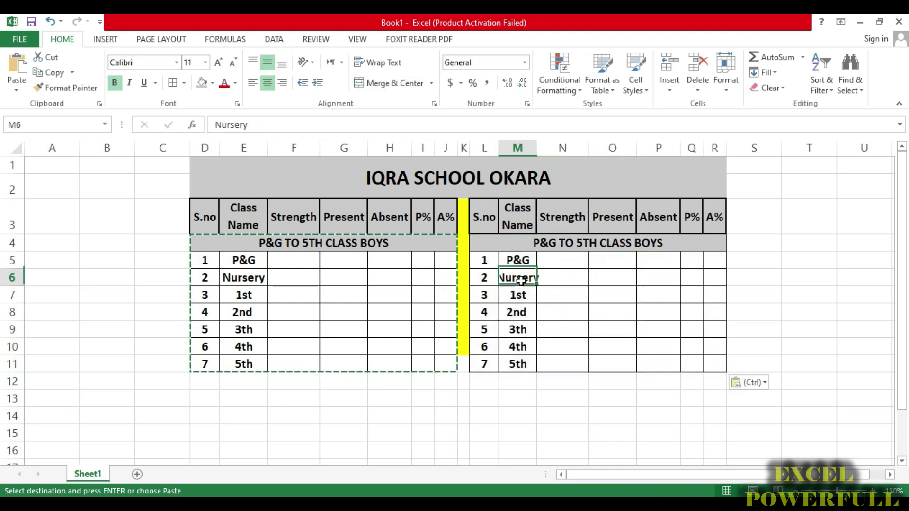
pyautogui.press('Escape')
# Step: Extend the yellow divider between the tables by filling K9:K11 with yellow
pyautogui.click(472, 293)
pyautogui.moveTo(463, 331); pyautogui.dragTo(463, 365)
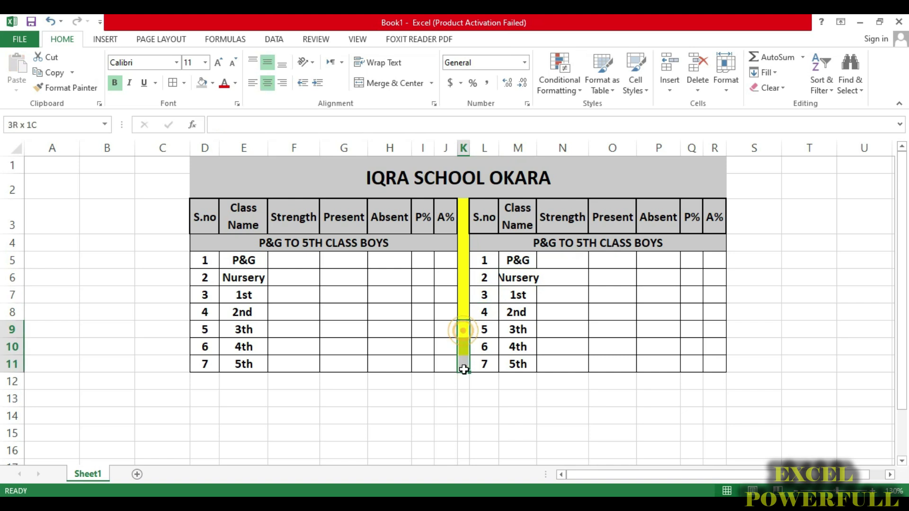
pyautogui.click(212, 83)
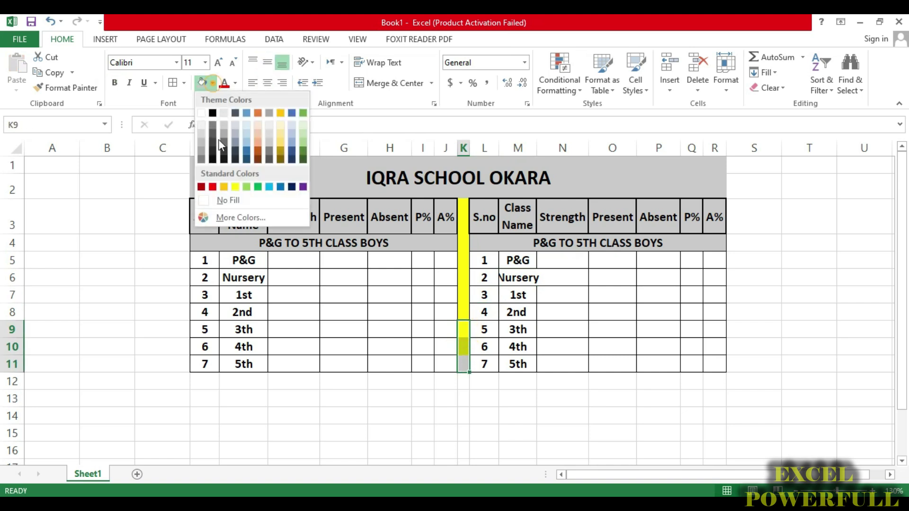
pyautogui.click(236, 187)
# Step: Change the second table's section heading to "P&G TO 5TH CLASS GIRLS" and autofit its Class Name column M
pyautogui.click(660, 245)
pyautogui.doubleClick(660, 244)
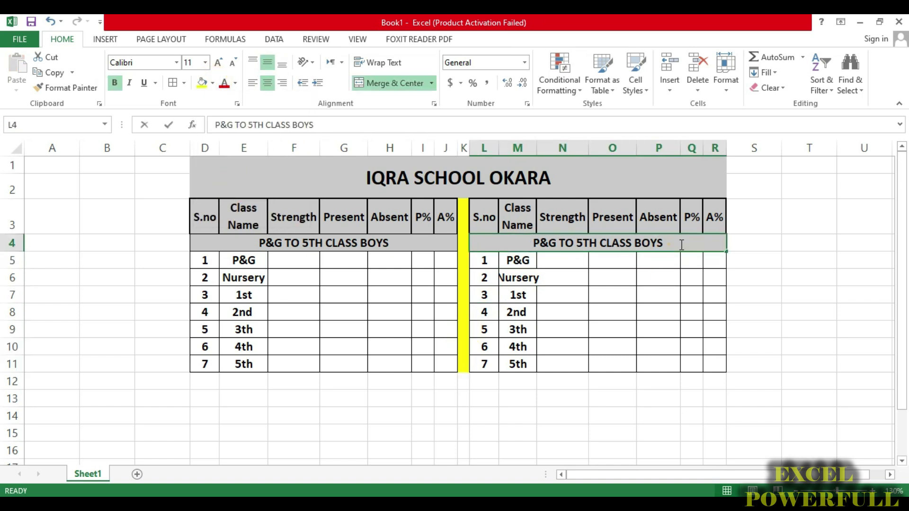
pyautogui.press('BackSpace')
pyautogui.press('BackSpace')
pyautogui.press('BackSpace')
pyautogui.press('BackSpace')
pyautogui.write('g')
pyautogui.press('BackSpace')
pyautogui.write('GIRLS')
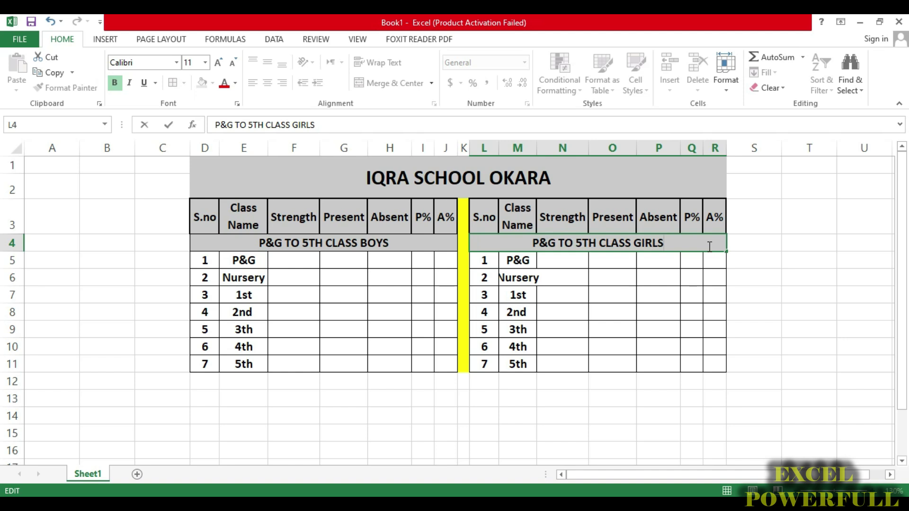
pyautogui.press('Return')
pyautogui.click(504, 278)
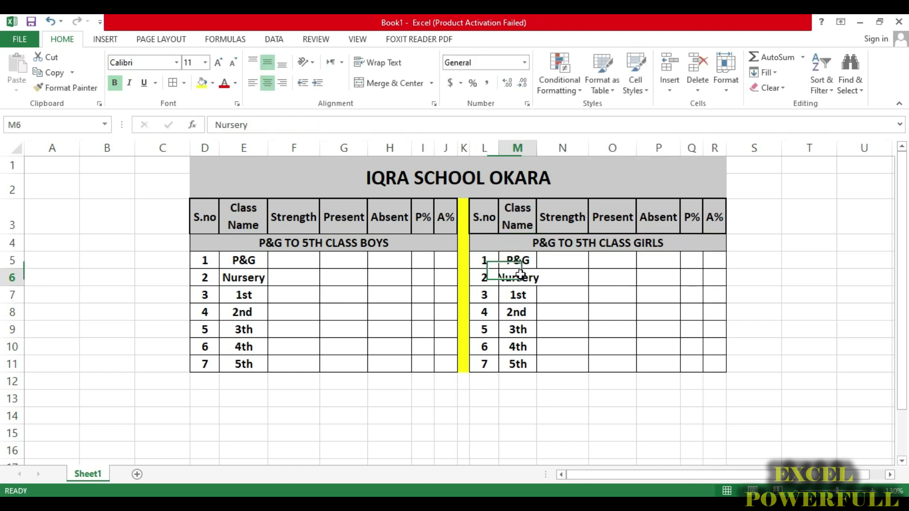
pyautogui.doubleClick(541, 149)
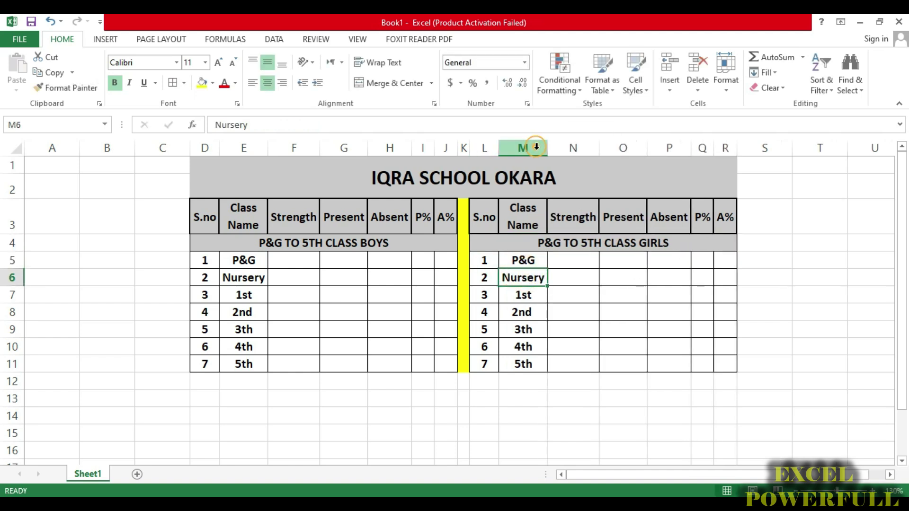
# Step: Enter the boys' Strength values 55, 50, 35, 38, 30, 25 and 40 in F5:F11, from P&G down to 5th
pyautogui.click(270, 282)
pyautogui.click(277, 269)
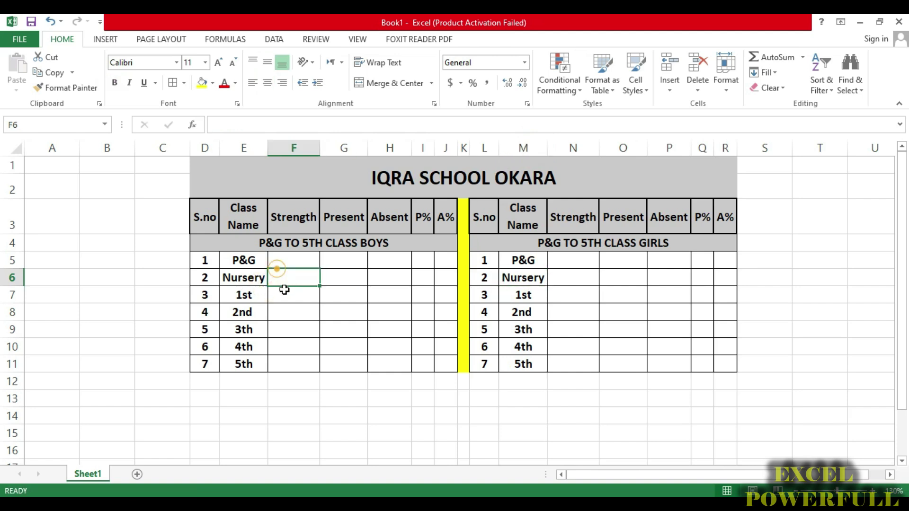
pyautogui.click(295, 259)
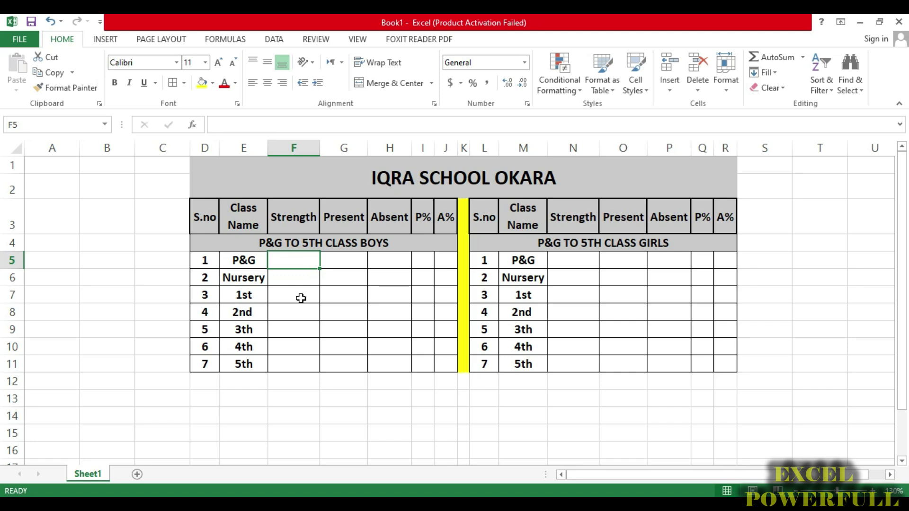
pyautogui.write('55')
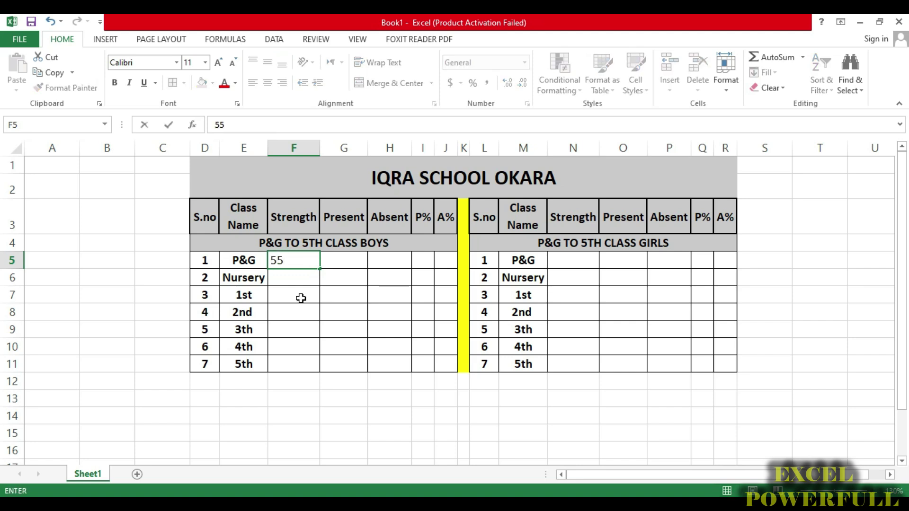
pyautogui.press('Return')
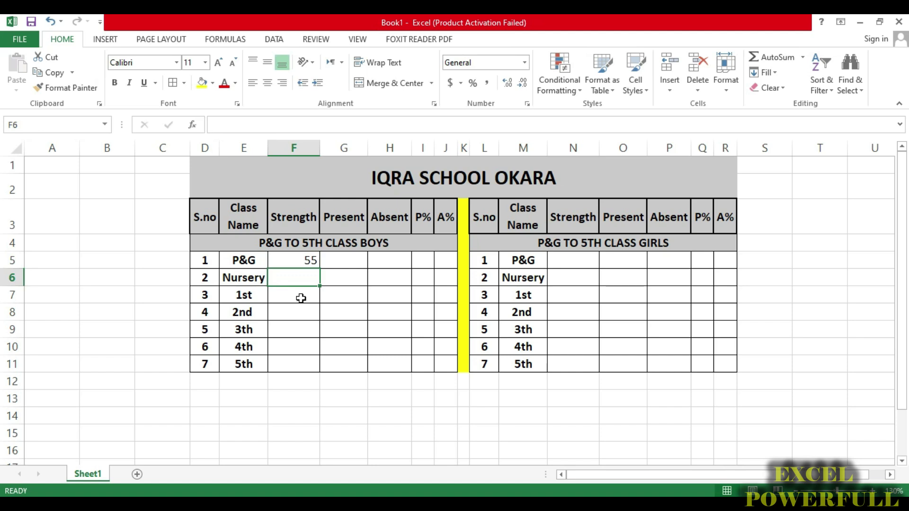
pyautogui.write('50')
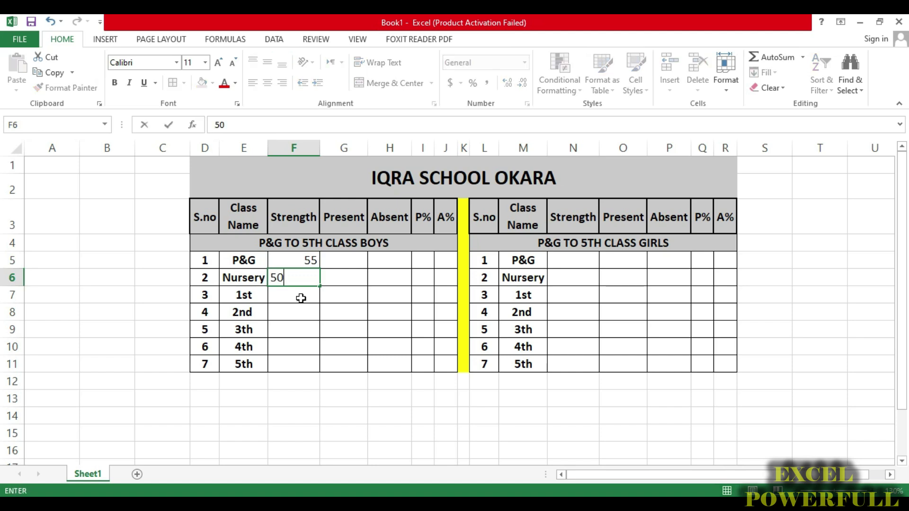
pyautogui.press('Return')
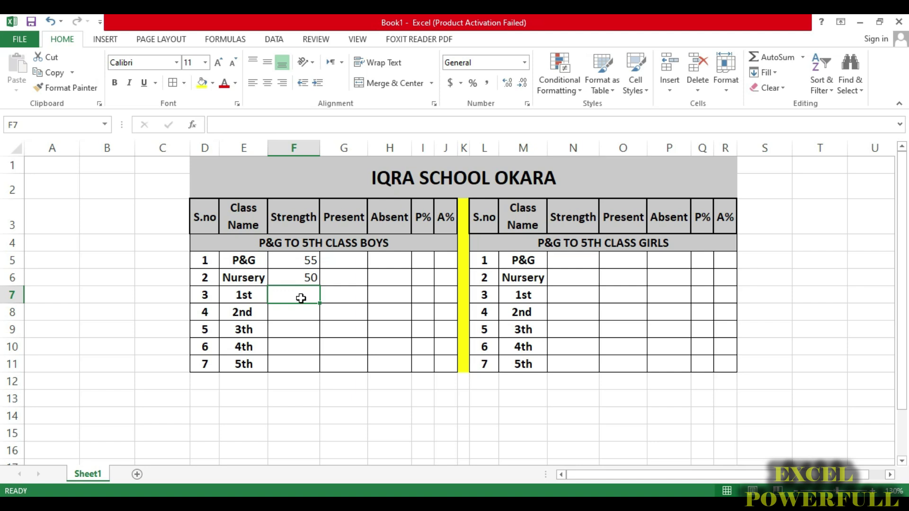
pyautogui.write('35')
pyautogui.press('Return')
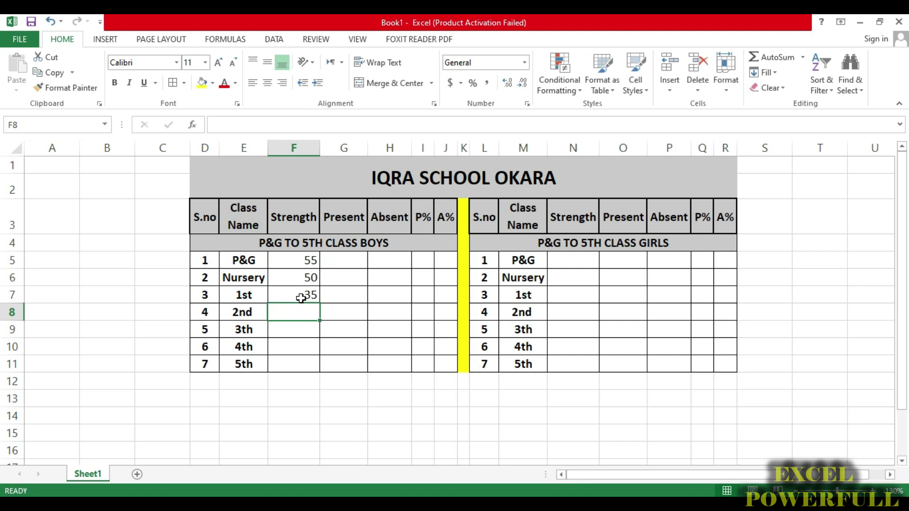
pyautogui.write('38')
pyautogui.press('Return')
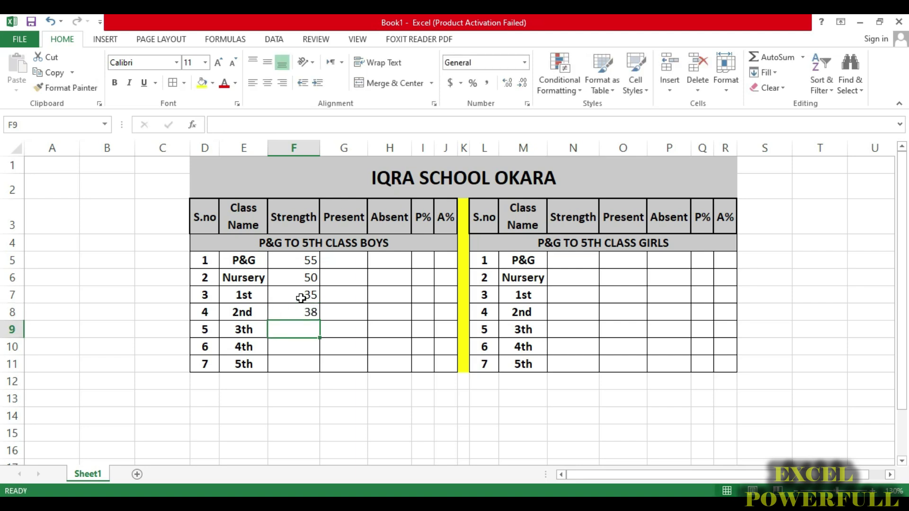
pyautogui.write('30')
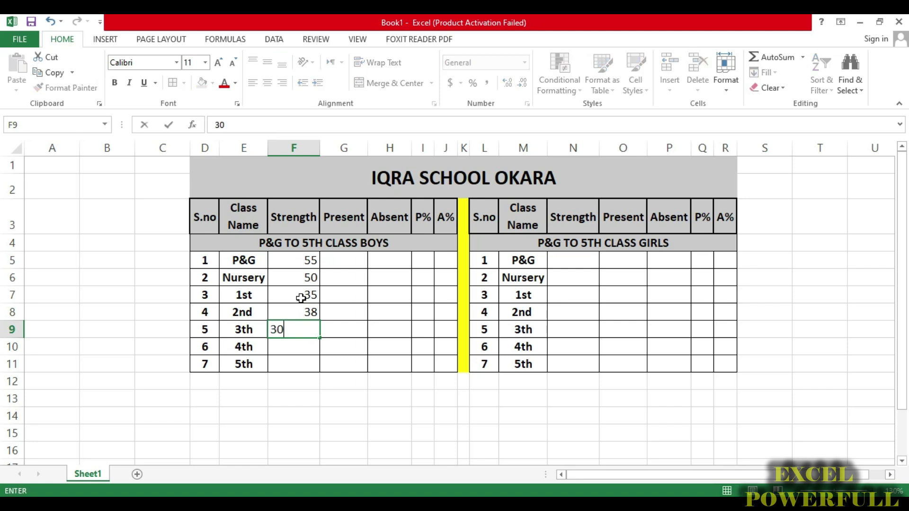
pyautogui.press('Return')
pyautogui.write('25')
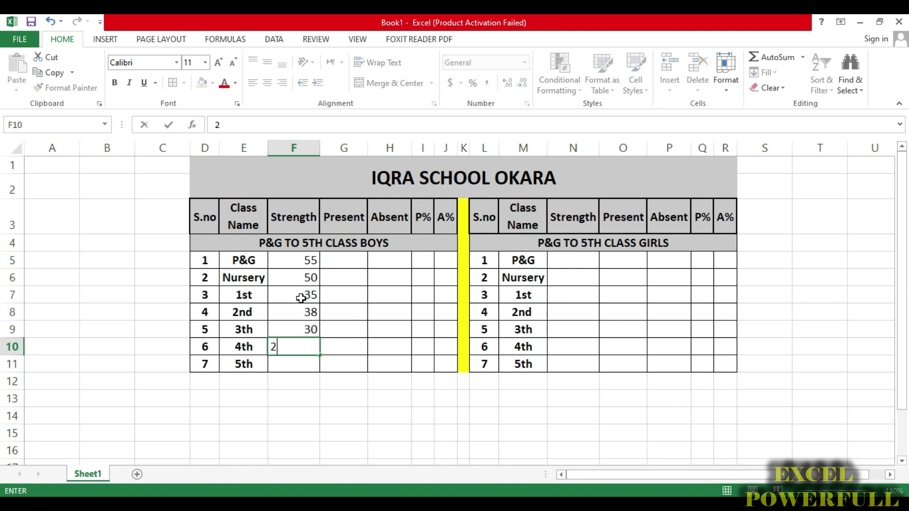
pyautogui.press('Return')
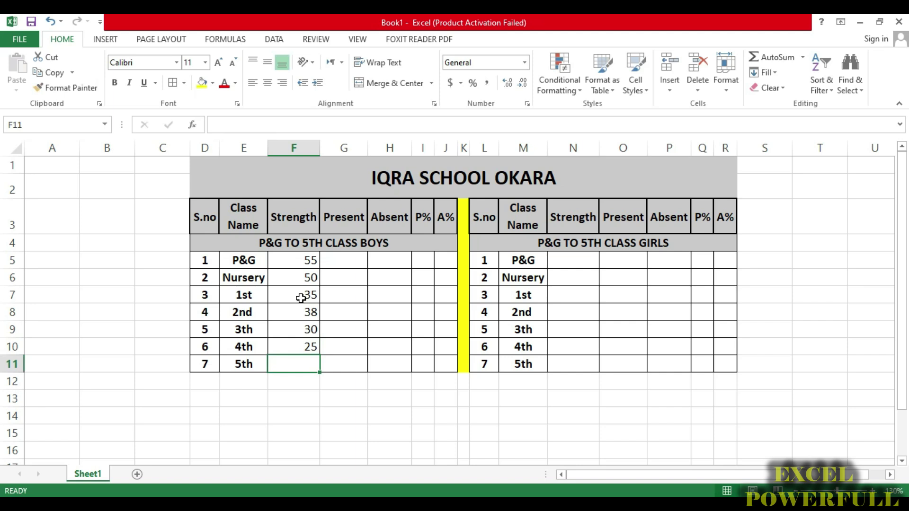
pyautogui.write('5')
pyautogui.press('BackSpace')
pyautogui.write('40')
pyautogui.press('Return')
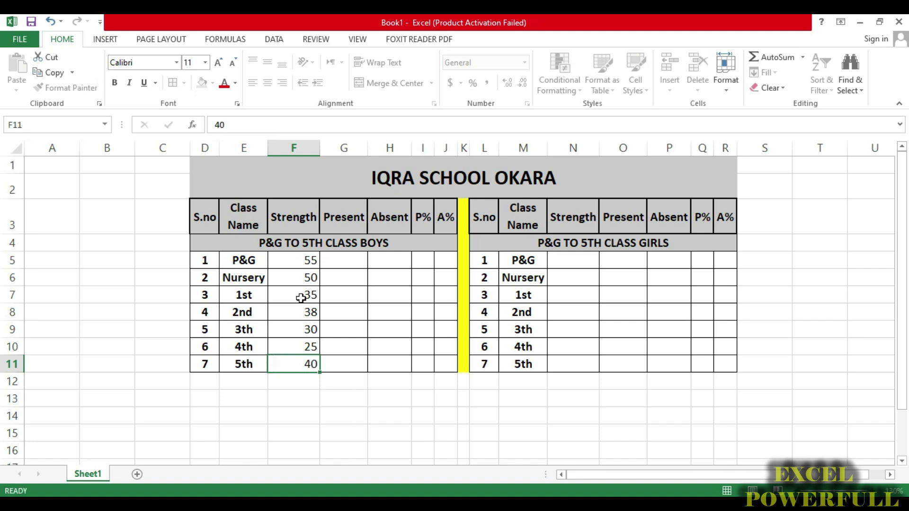
# Step: Center the boys' Strength values in F5:F11 both vertically and horizontally
pyautogui.moveTo(303, 263); pyautogui.dragTo(305, 360)
pyautogui.click(268, 62)
pyautogui.click(268, 83)
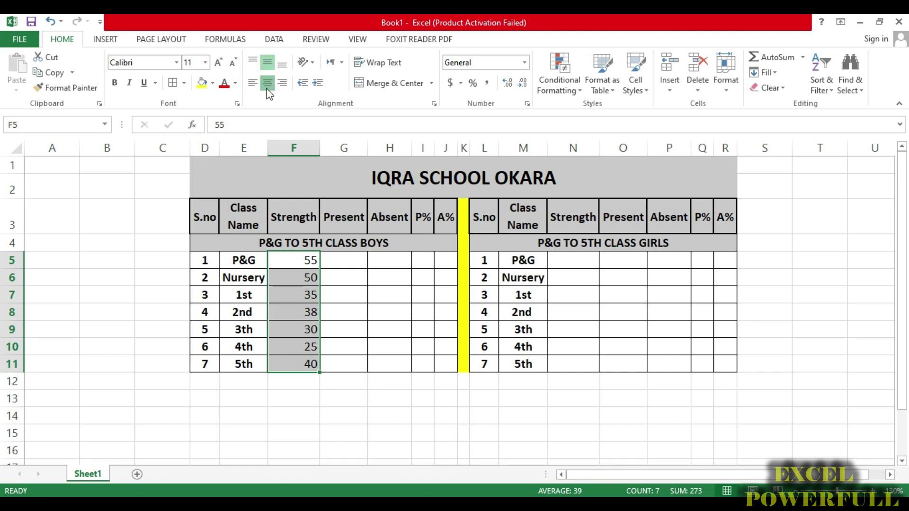
pyautogui.click(336, 336)
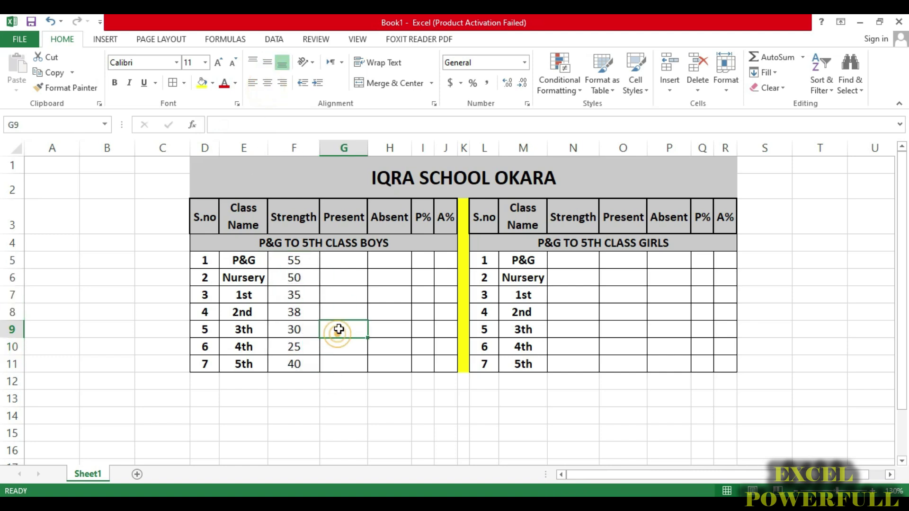
# Step: Enter the boys' Present values 50, 40, 25, 30, 22, 20 and 37 in G5:G11, from P&G down to 5th
pyautogui.click(337, 219)
pyautogui.click(342, 267)
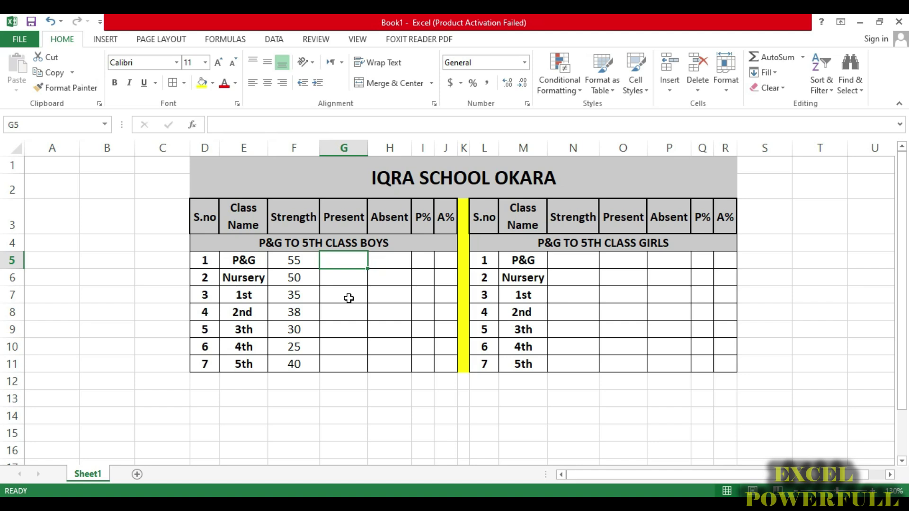
pyautogui.write('50')
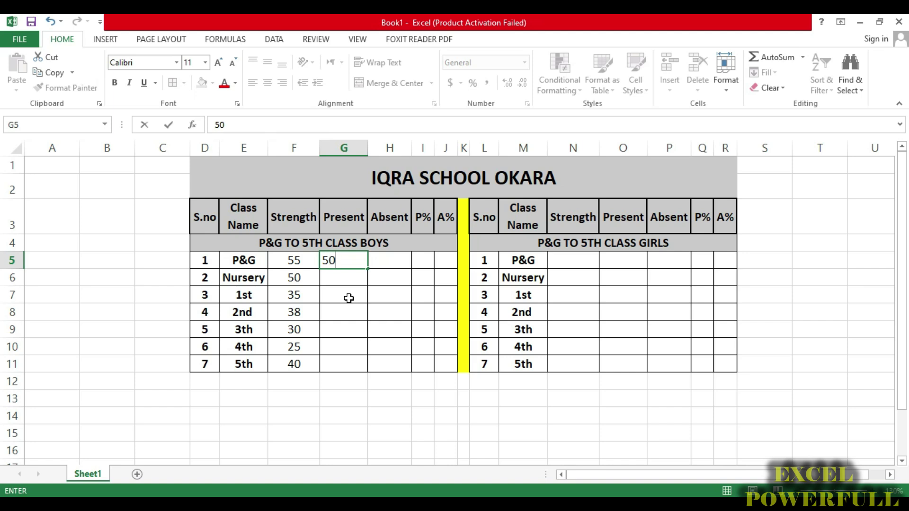
pyautogui.press('Return')
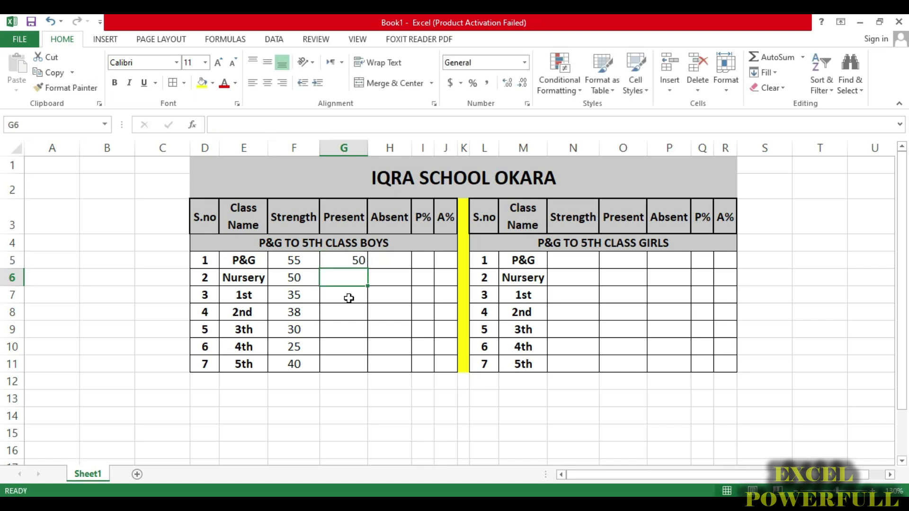
pyautogui.write('40')
pyautogui.press('Return')
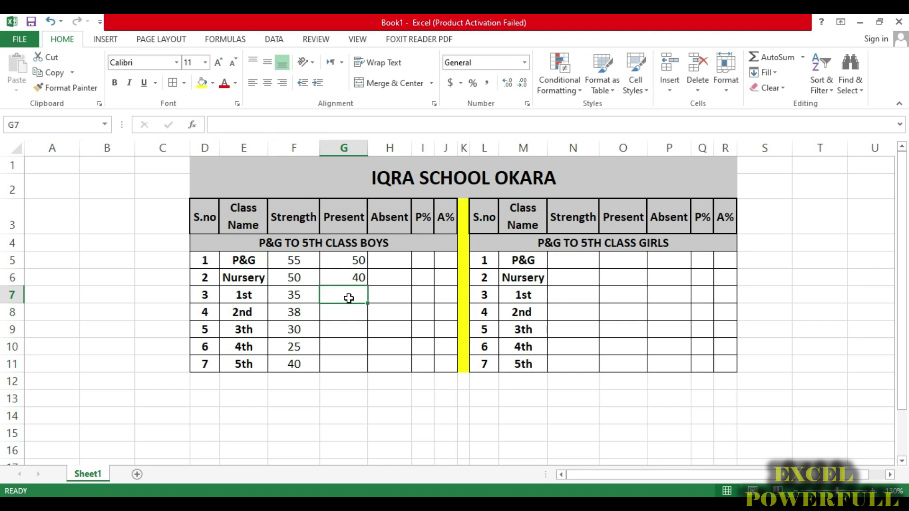
pyautogui.write('25')
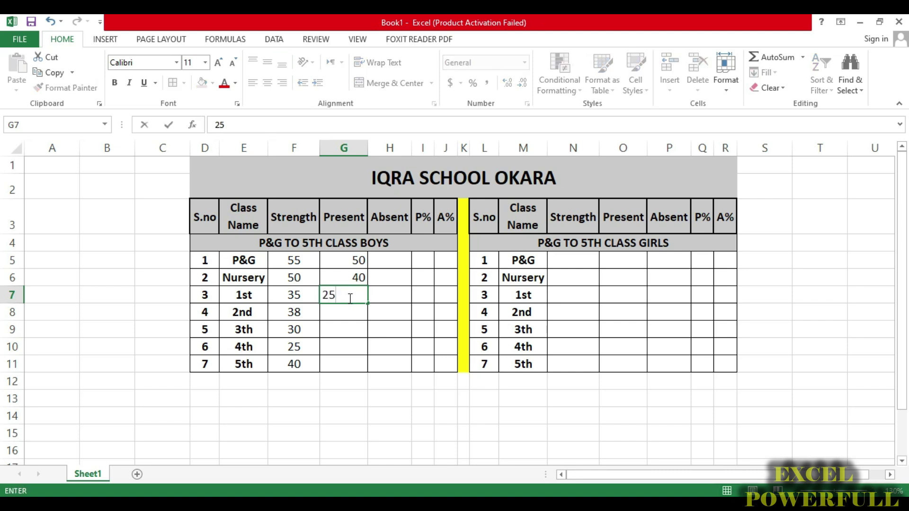
pyautogui.press('Return')
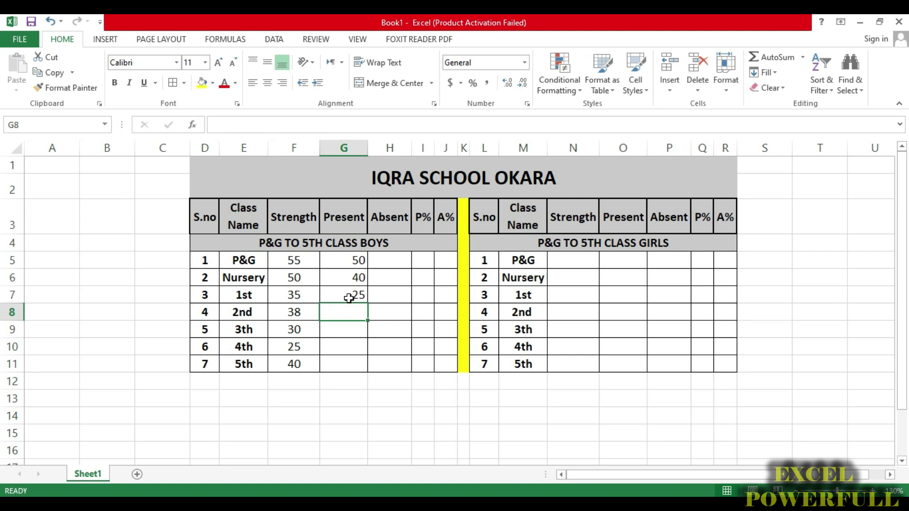
pyautogui.write('30')
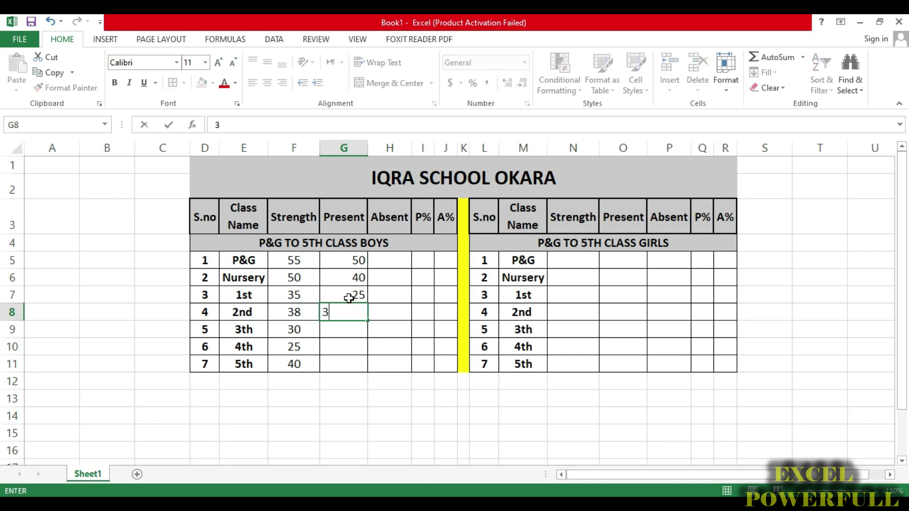
pyautogui.press('Return')
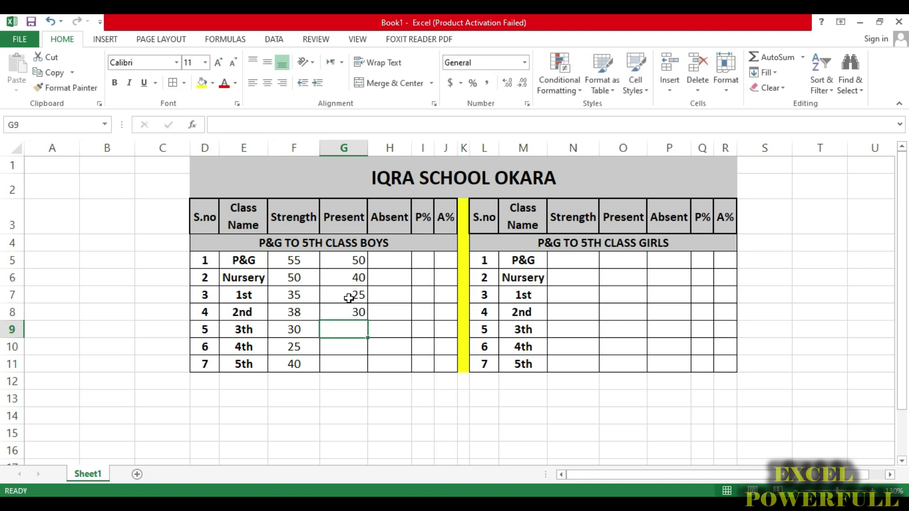
pyautogui.write('22')
pyautogui.press('Return')
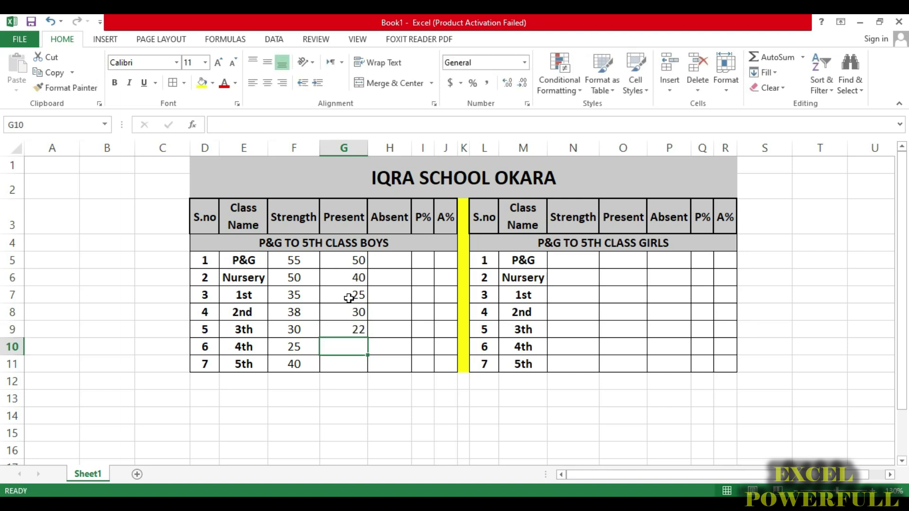
pyautogui.write('2')
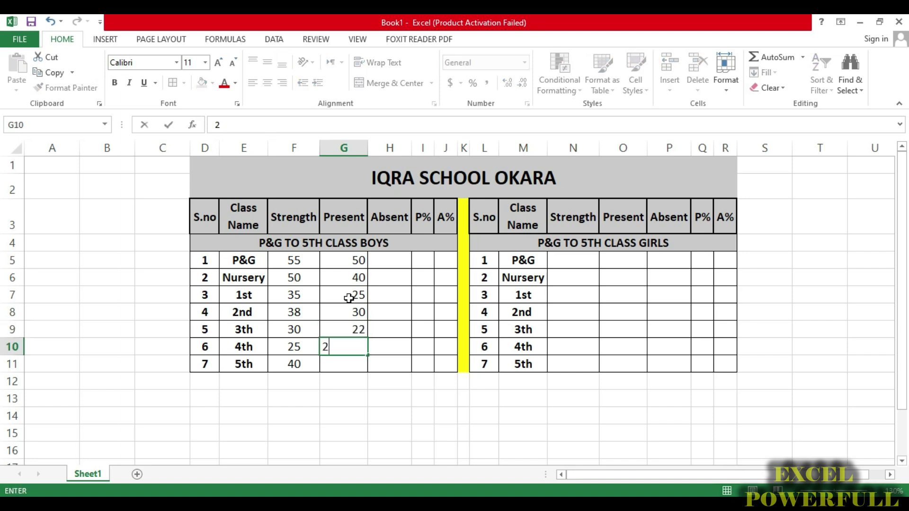
pyautogui.write('0')
pyautogui.press('Return')
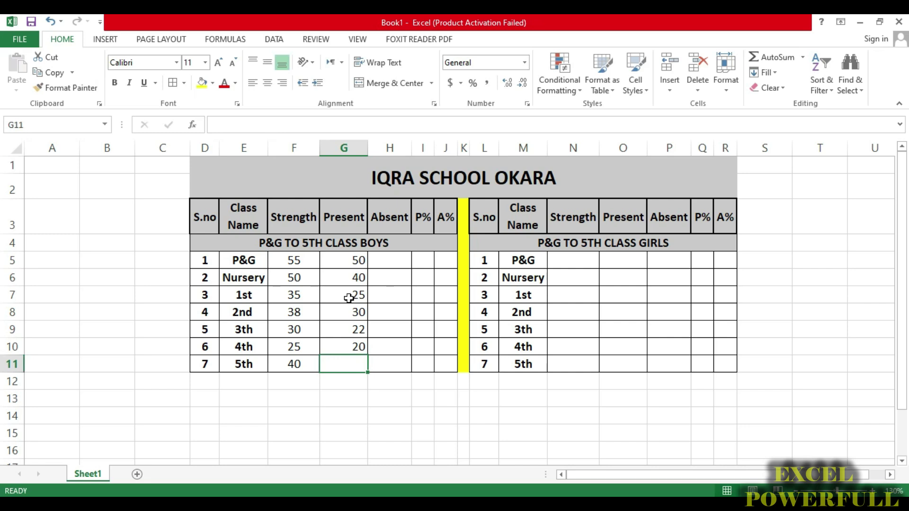
pyautogui.write('37')
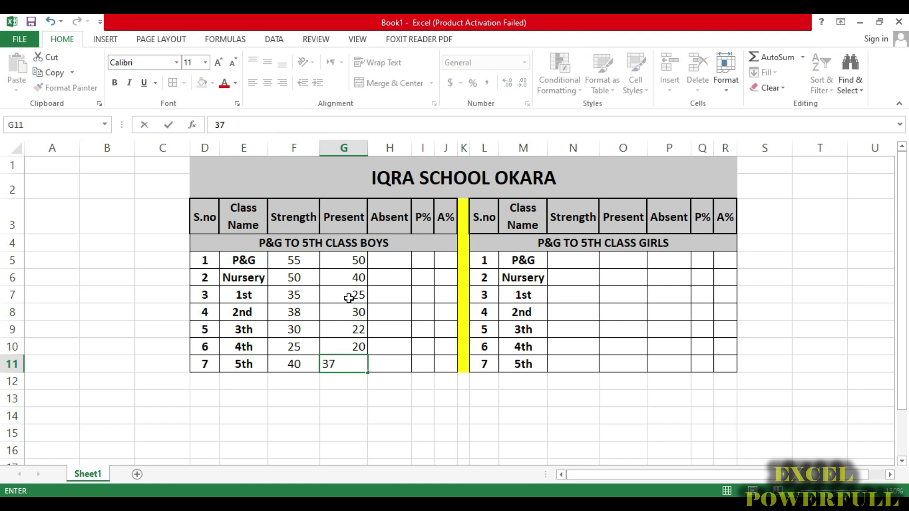
pyautogui.press('Return')
# Step: Center the boys' Present values in G5:G11 both vertically and horizontally
pyautogui.moveTo(355, 261); pyautogui.dragTo(351, 361)
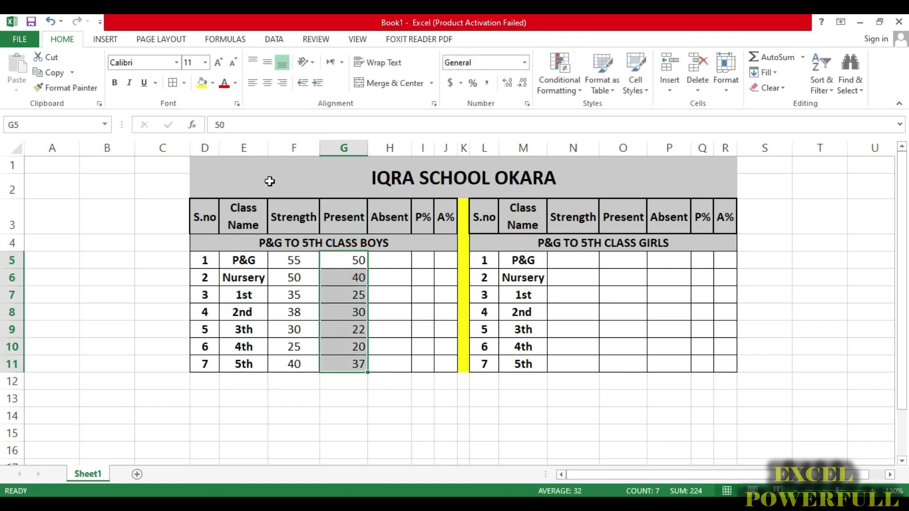
pyautogui.click(267, 61)
pyautogui.click(267, 84)
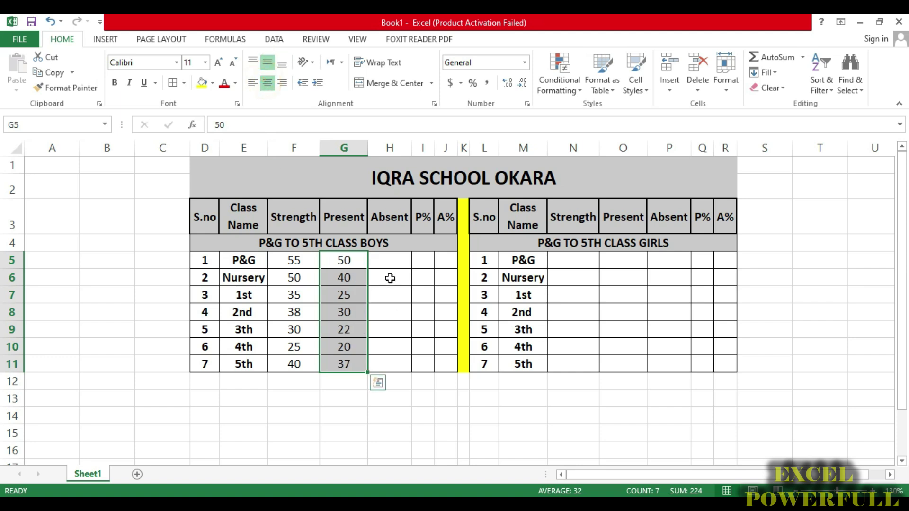
# Step: Calculate the boys' Absent counts with the formula =F5-G5 in H5 and fill it down to H11
pyautogui.click(388, 260)
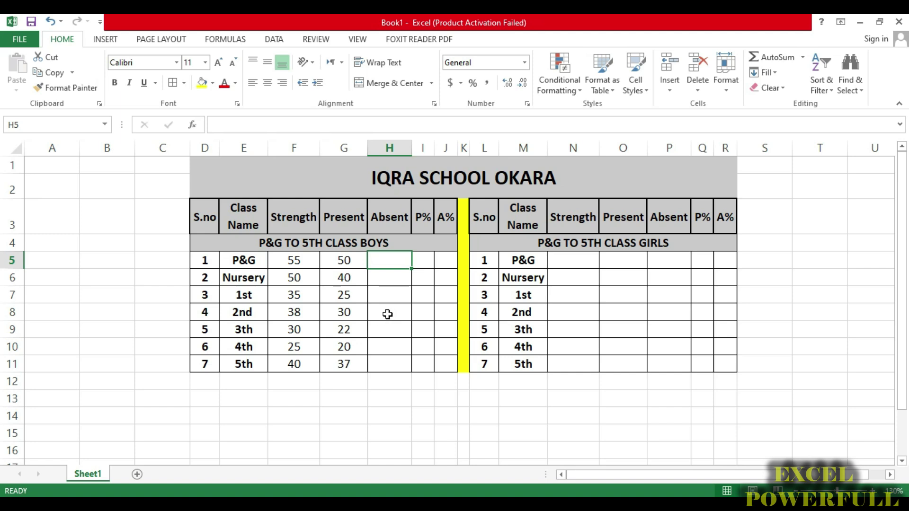
pyautogui.write('=')
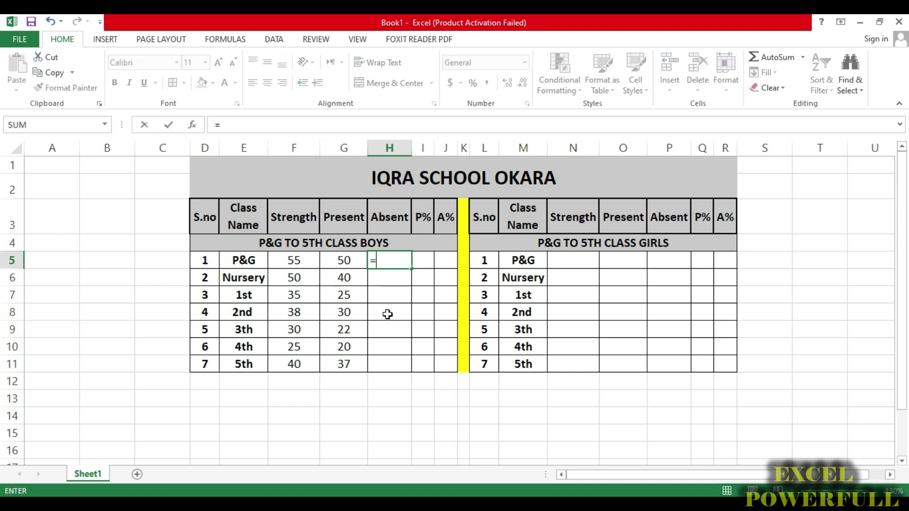
pyautogui.click(293, 261)
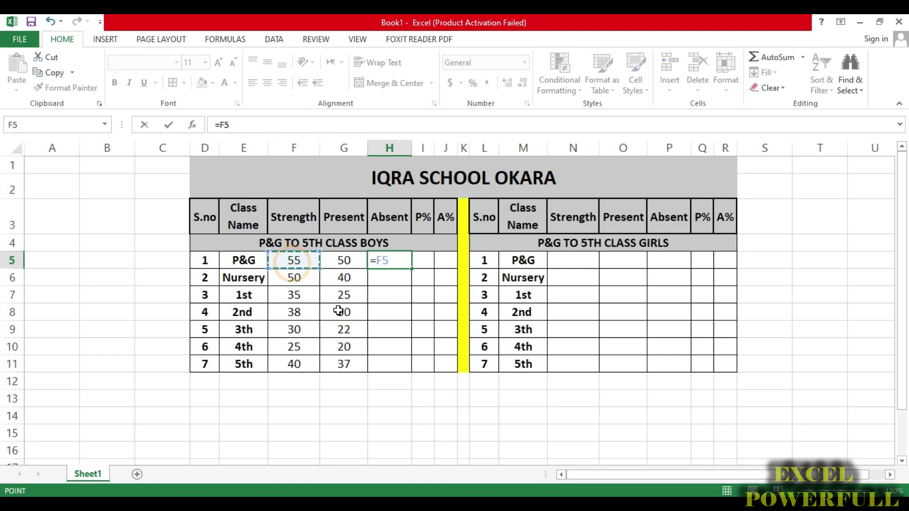
pyautogui.write('-')
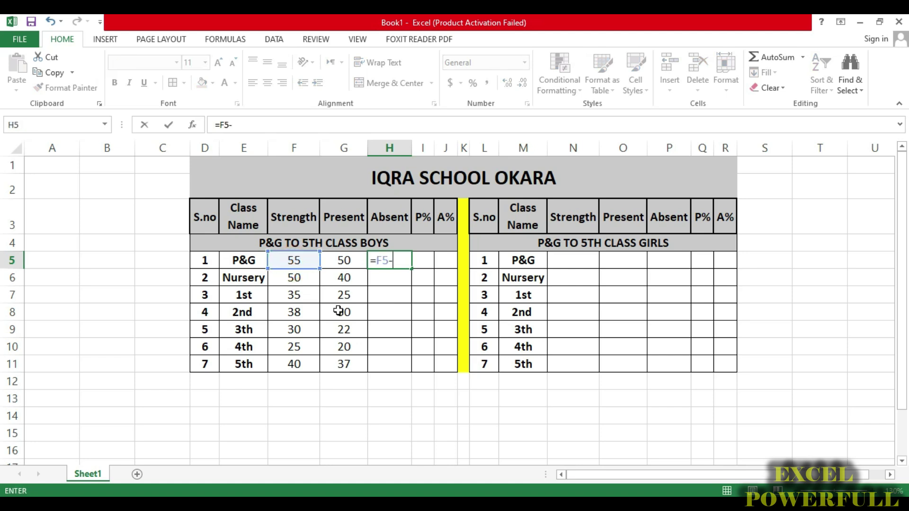
pyautogui.click(349, 259)
pyautogui.press('Return')
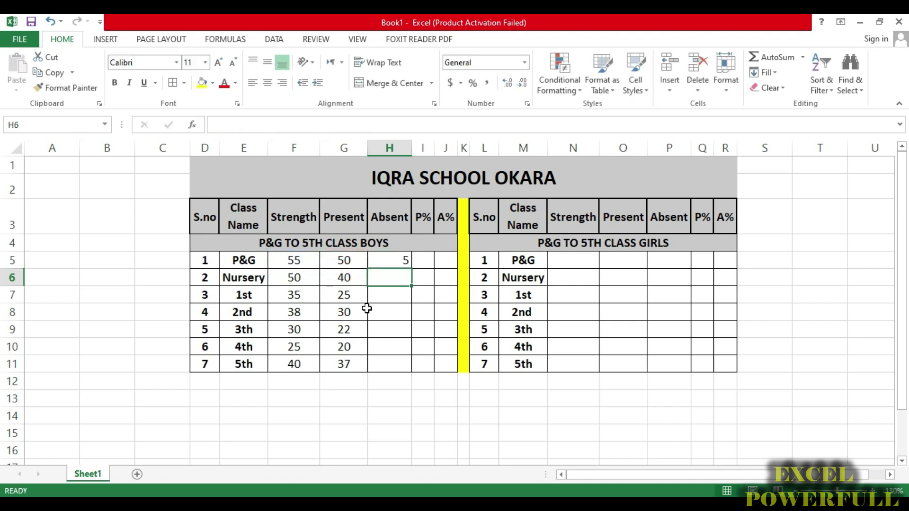
pyautogui.click(394, 262)
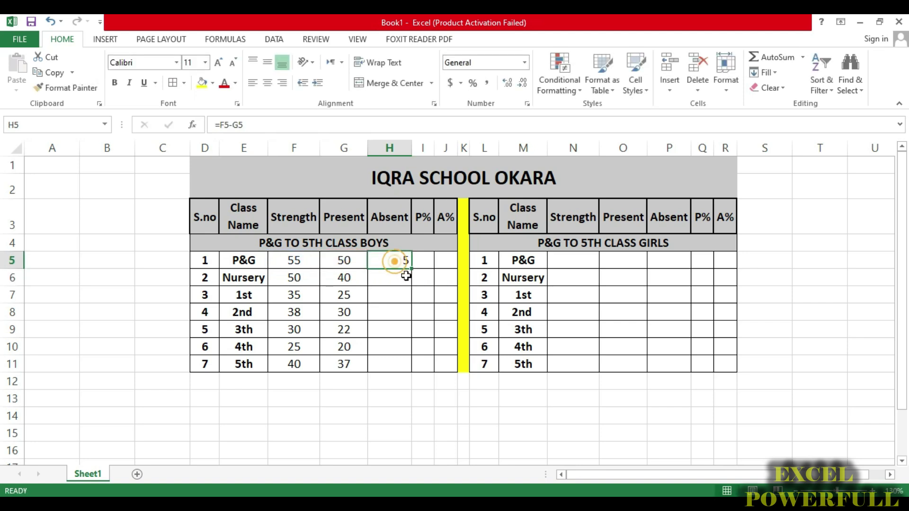
pyautogui.moveTo(410, 268); pyautogui.dragTo(412, 372)
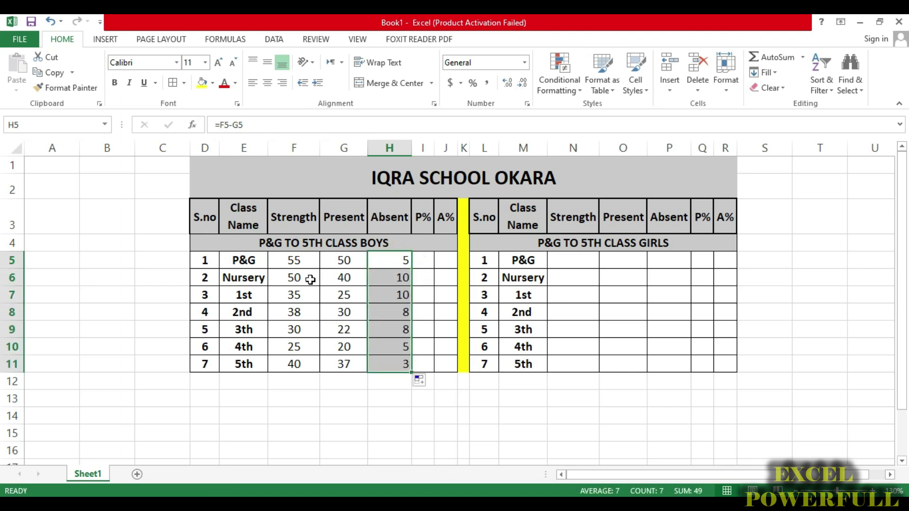
# Step: Center the boys' Absent values in H5:H11 both vertically and horizontally
pyautogui.click(268, 62)
pyautogui.click(268, 83)
pyautogui.click(392, 314)
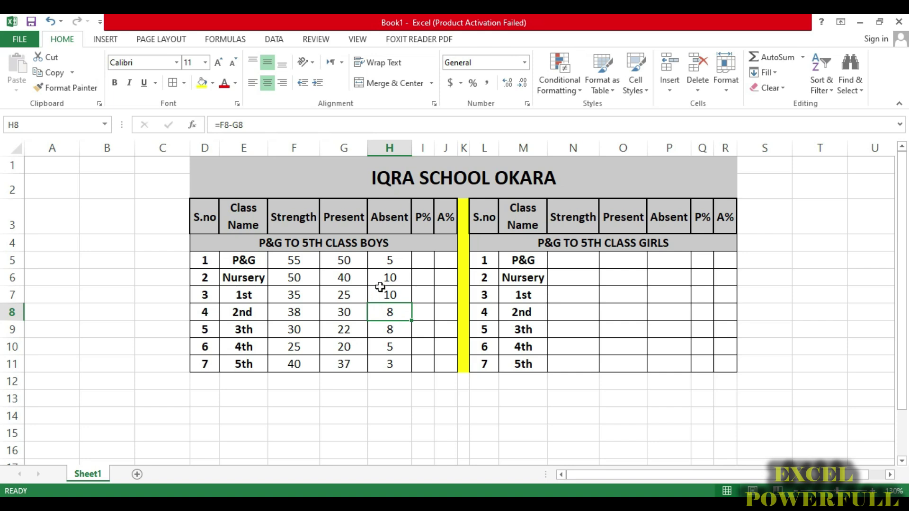
pyautogui.click(391, 259)
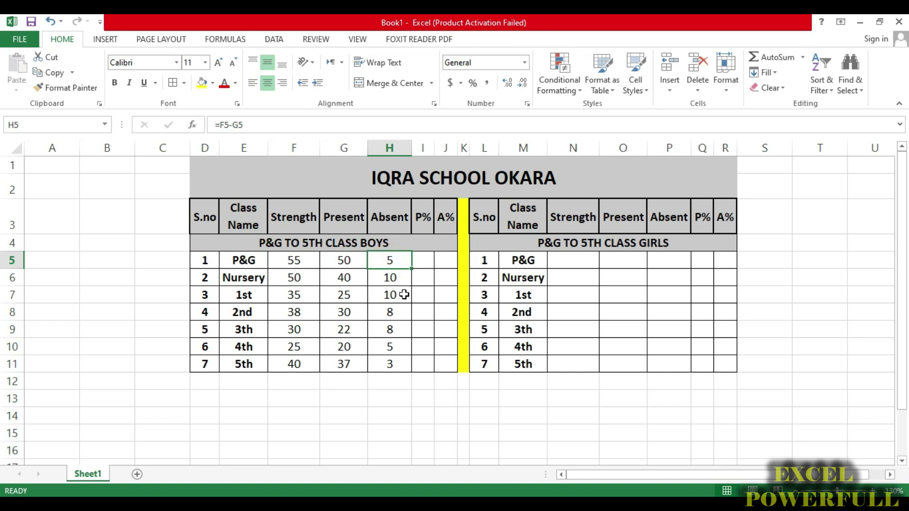
# Step: Calculate the P&G boys' P% in I5 with the formula =G5/F5 and fit column I's width to its content
pyautogui.click(417, 263)
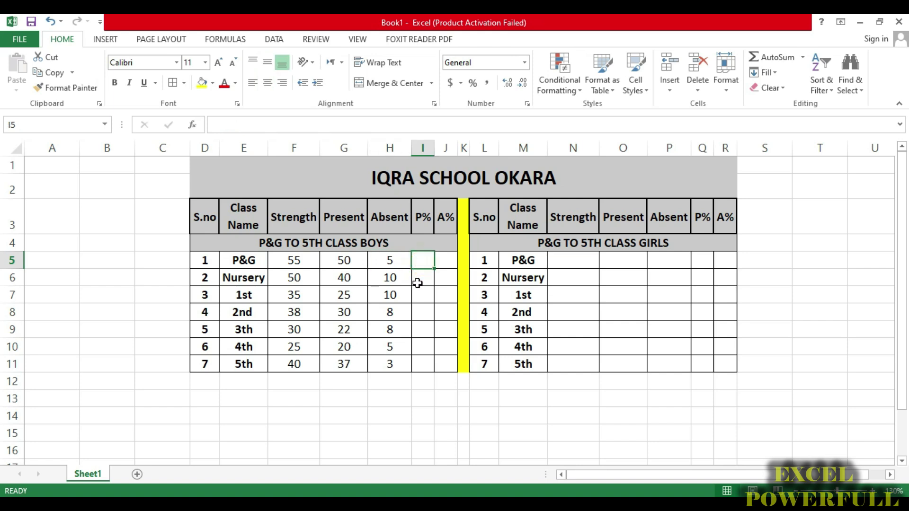
pyautogui.click(450, 264)
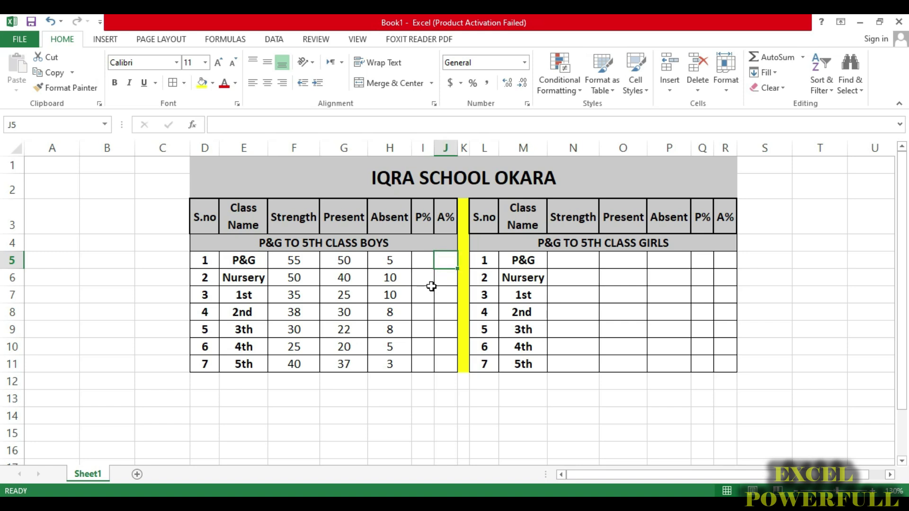
pyautogui.click(417, 260)
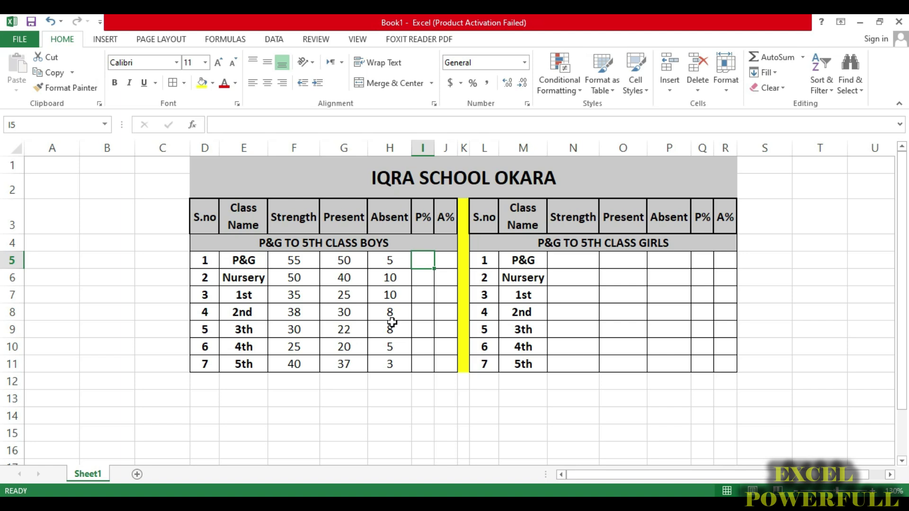
pyautogui.write('=')
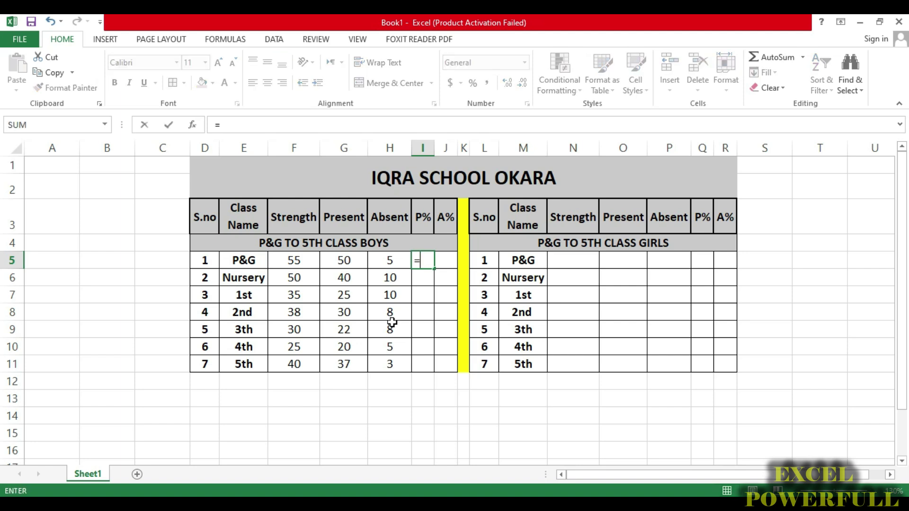
pyautogui.click(347, 264)
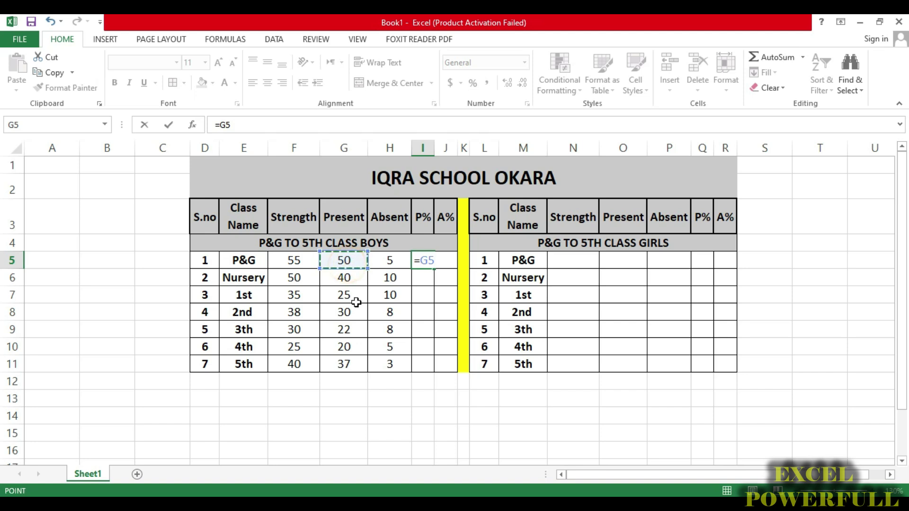
pyautogui.write('/')
pyautogui.click(294, 265)
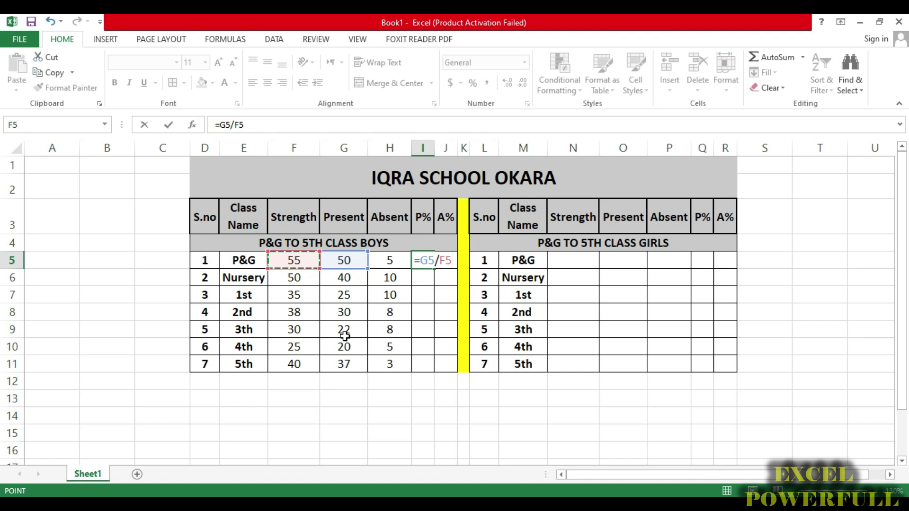
pyautogui.press('Return')
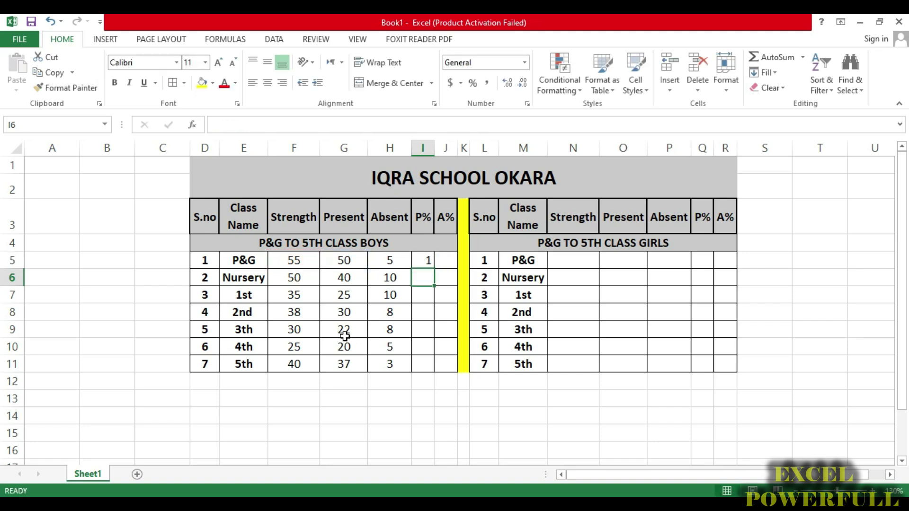
pyautogui.doubleClick(434, 147)
pyautogui.click(447, 263)
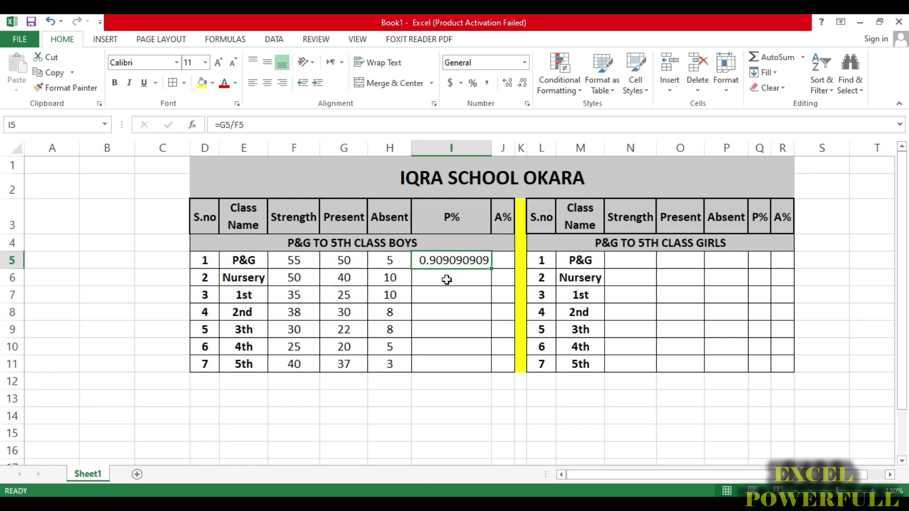
pyautogui.click(470, 86)
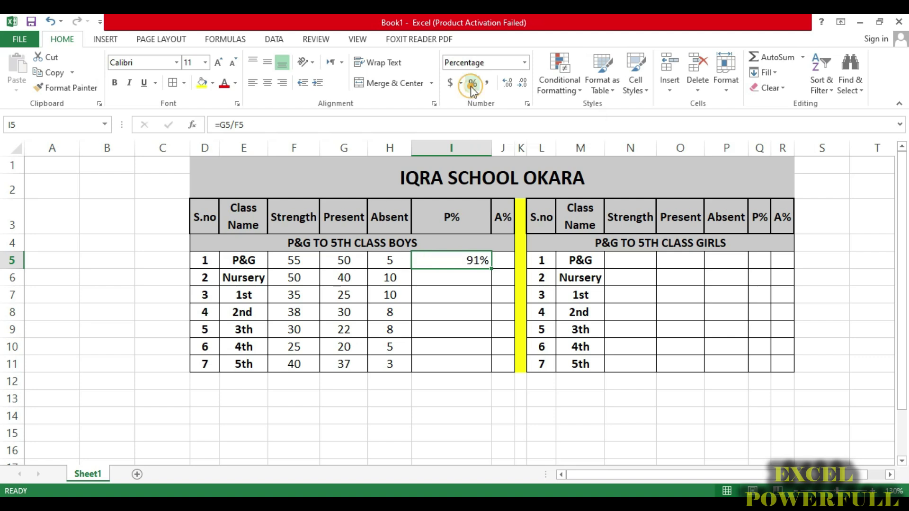
pyautogui.doubleClick(491, 148)
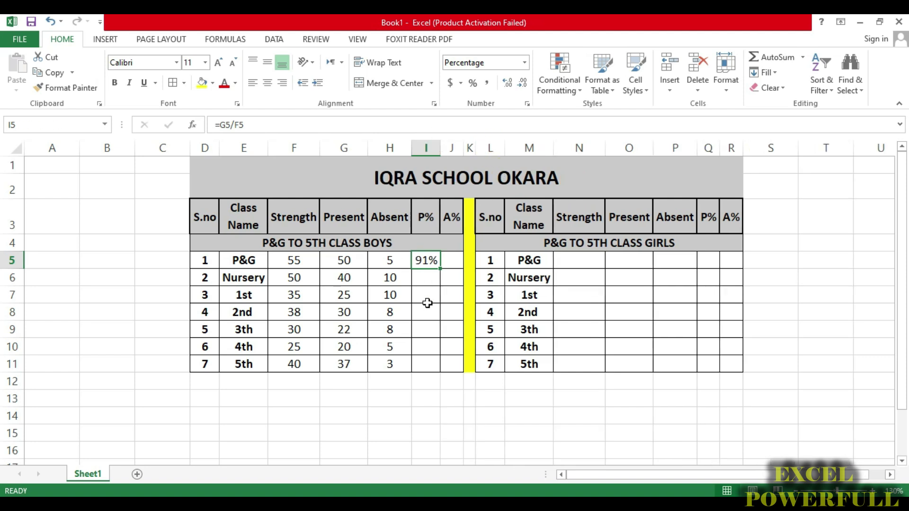
pyautogui.hotkey('ctrl', 'z')
pyautogui.hotkey('ctrl', 'z')
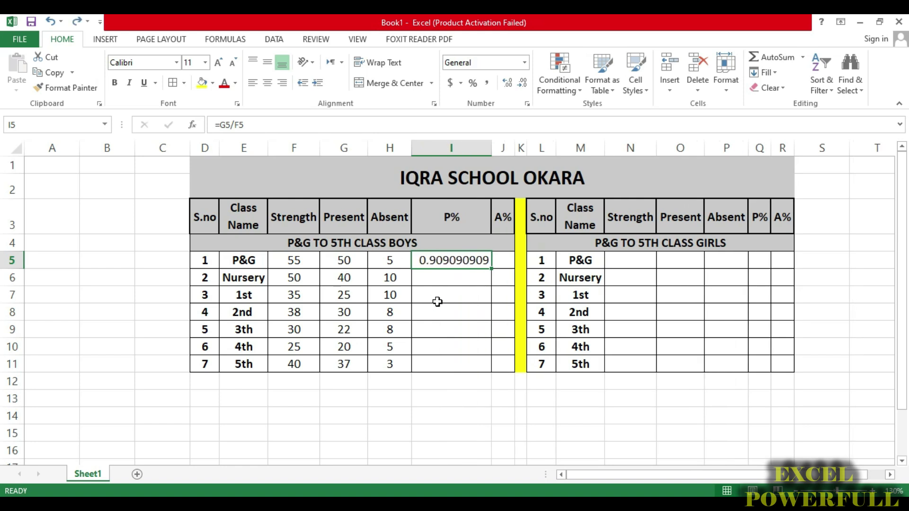
pyautogui.click(473, 83)
pyautogui.hotkey('ctrl', 'z')
# Step: Format I5 as Percentage with 0 decimal places and fit column I's width to its content
pyautogui.rightClick(445, 265)
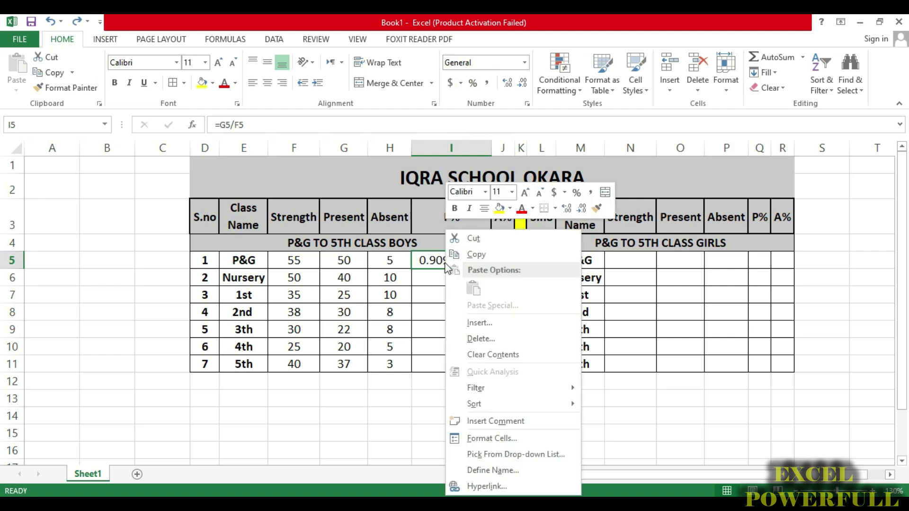
pyautogui.click(501, 440)
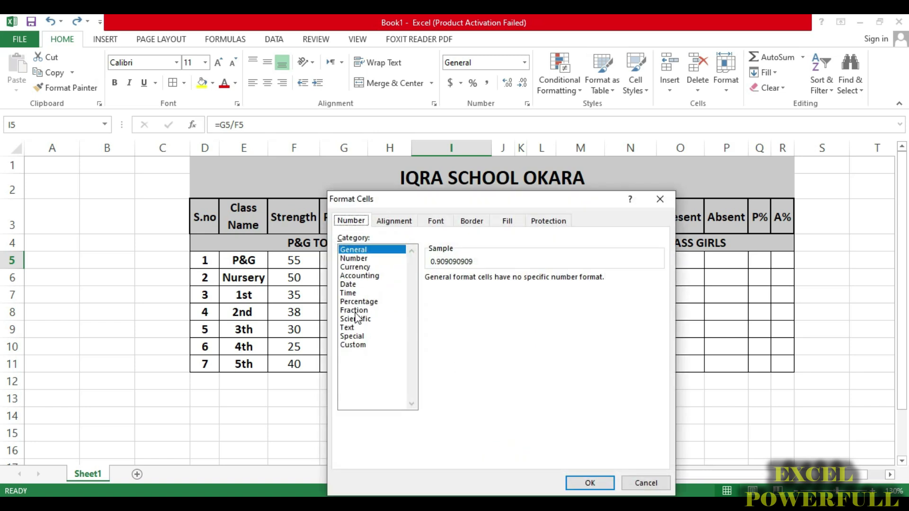
pyautogui.click(359, 302)
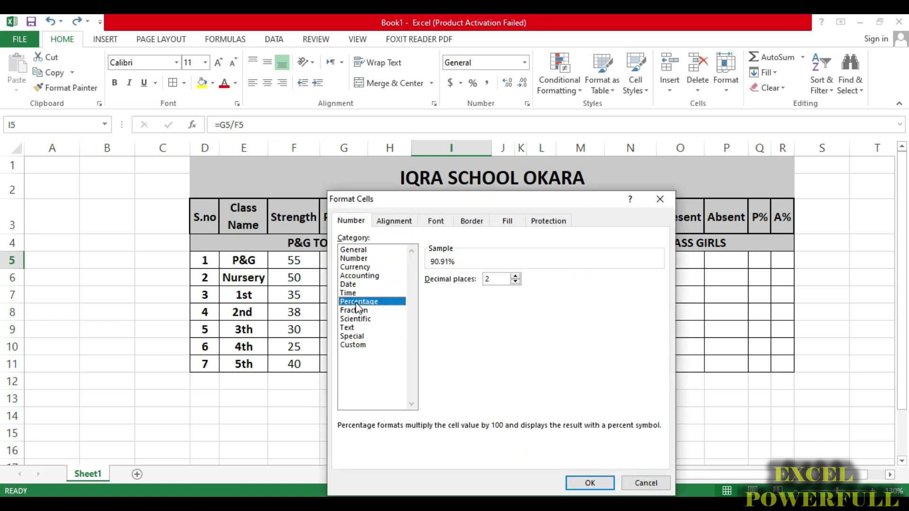
pyautogui.click(515, 282)
pyautogui.click(590, 482)
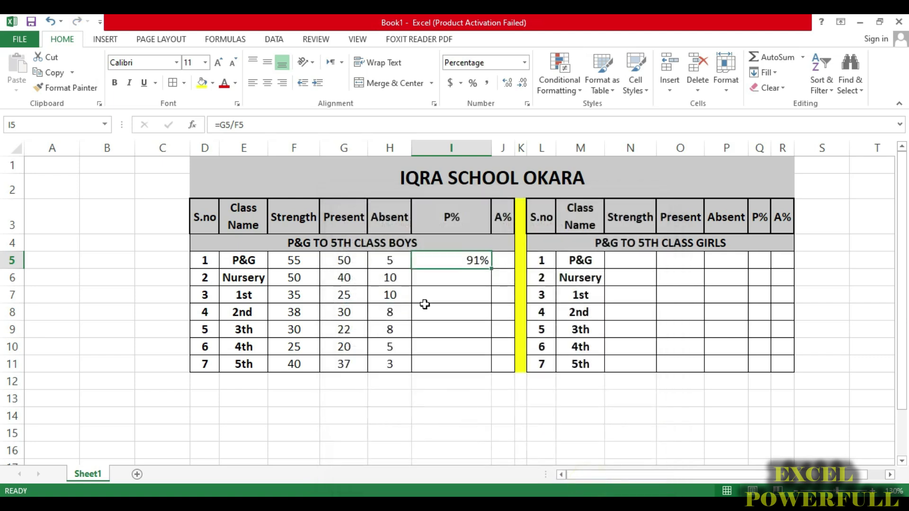
pyautogui.doubleClick(491, 147)
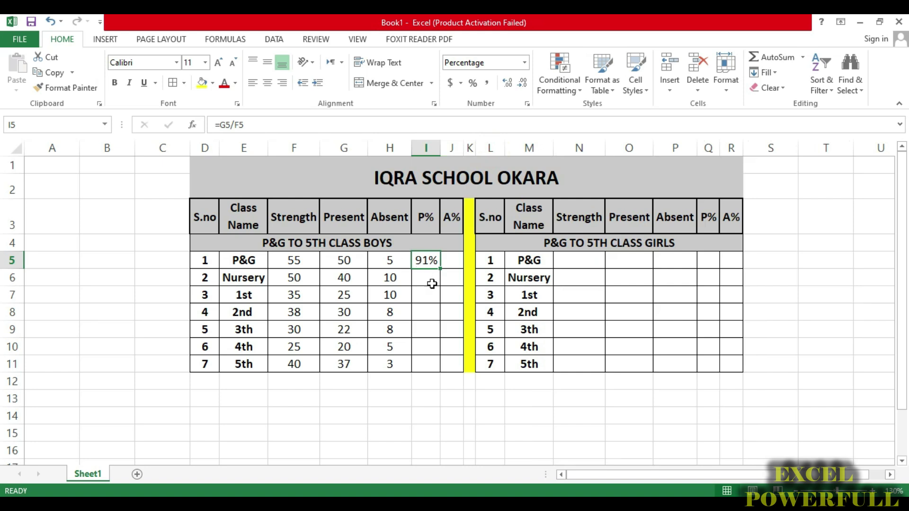
# Step: Calculate the P&G boys' A% in J5 with the formula =H5/F5 and fit column J's width to its content
pyautogui.click(450, 265)
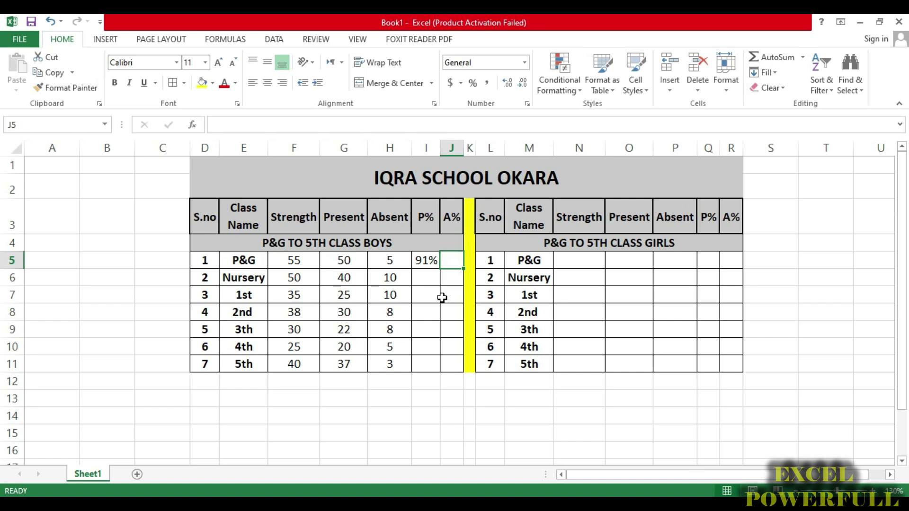
pyautogui.write('=')
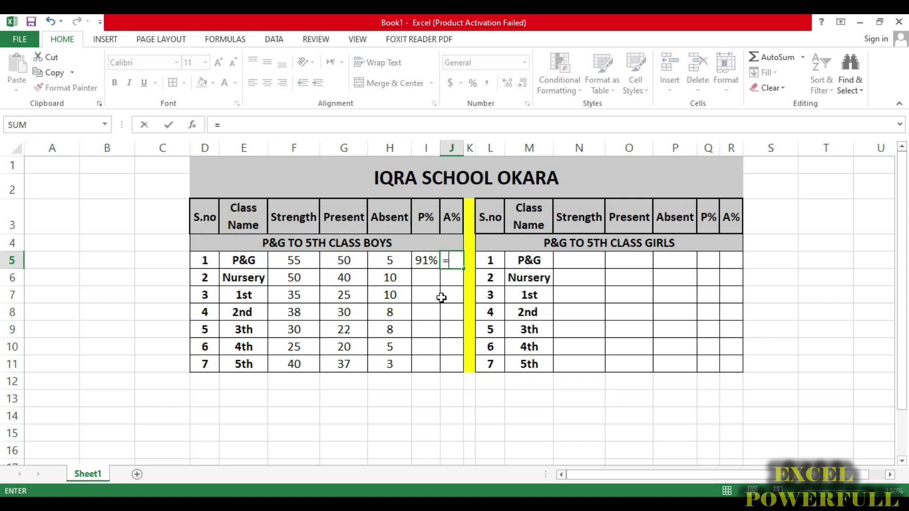
pyautogui.click(389, 260)
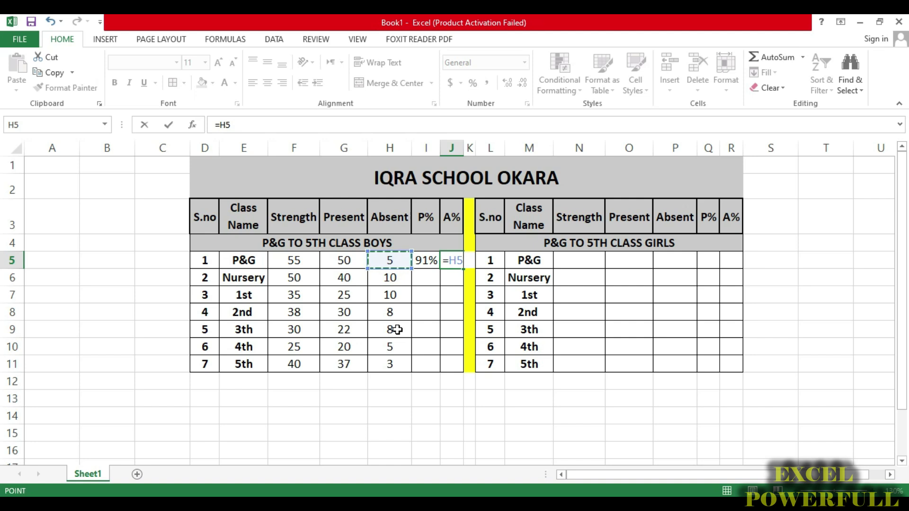
pyautogui.write('/')
pyautogui.click(294, 260)
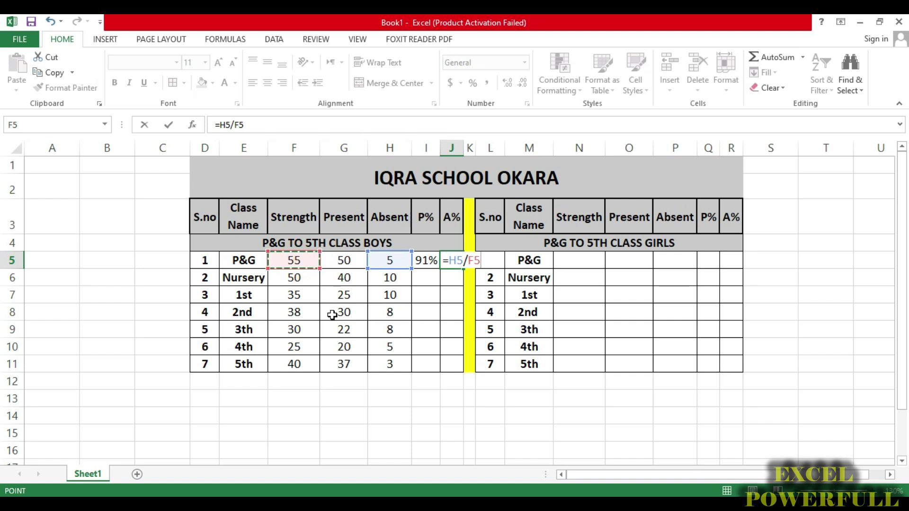
pyautogui.press('Return')
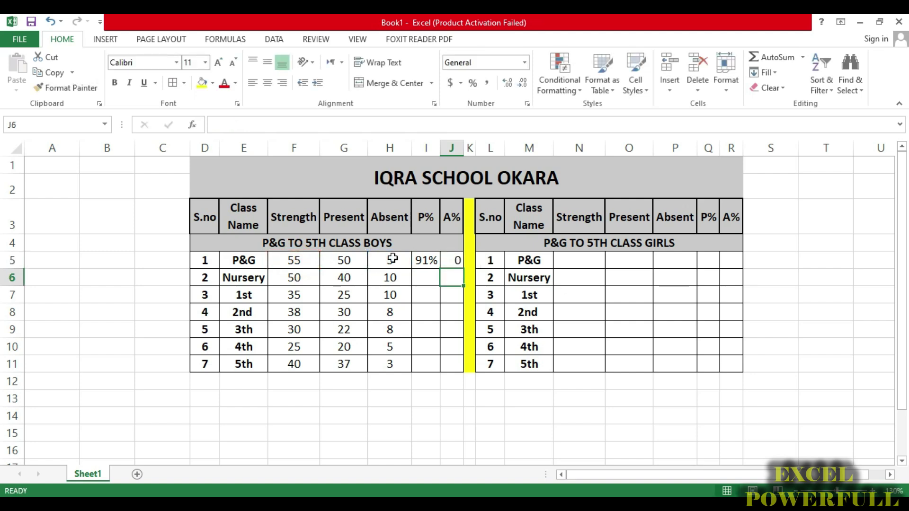
pyautogui.doubleClick(462, 152)
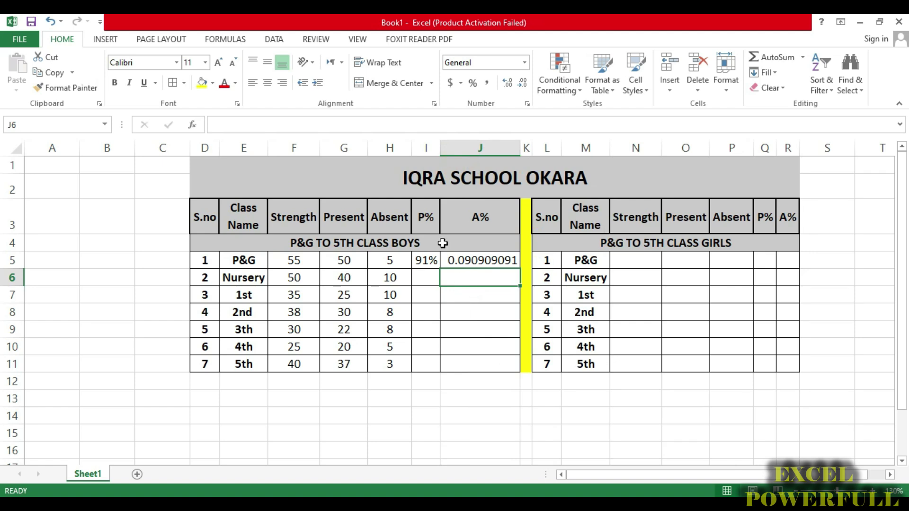
# Step: Apply the percent format to the A% result in J5 and refit column J's width
pyautogui.click(472, 83)
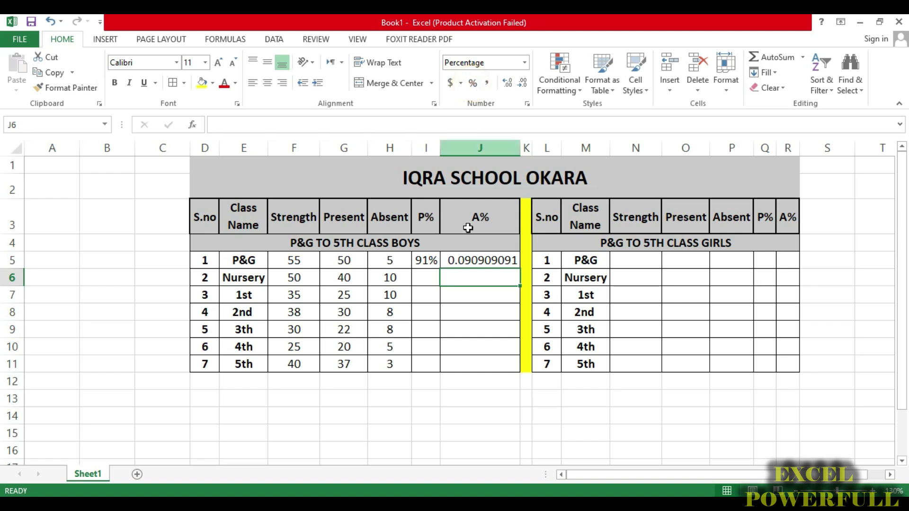
pyautogui.click(477, 260)
pyautogui.click(472, 83)
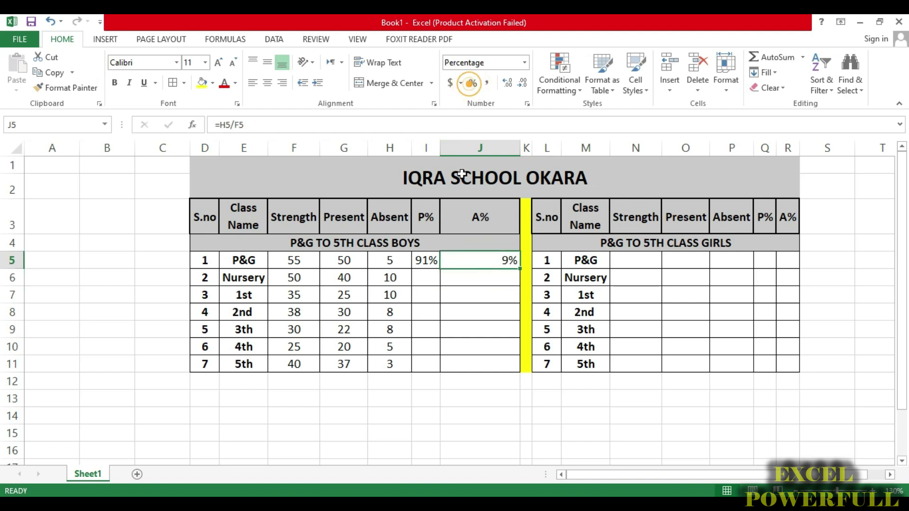
pyautogui.doubleClick(519, 148)
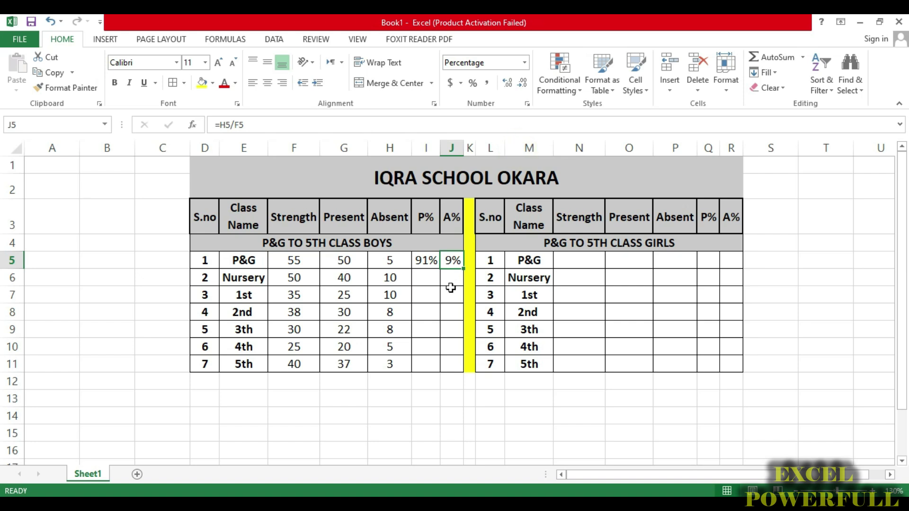
# Step: Fill the P% and A% formulas from I5 and J5 down to row 11 and widen column J to fit
pyautogui.click(426, 261)
pyautogui.moveTo(439, 268); pyautogui.dragTo(438, 370)
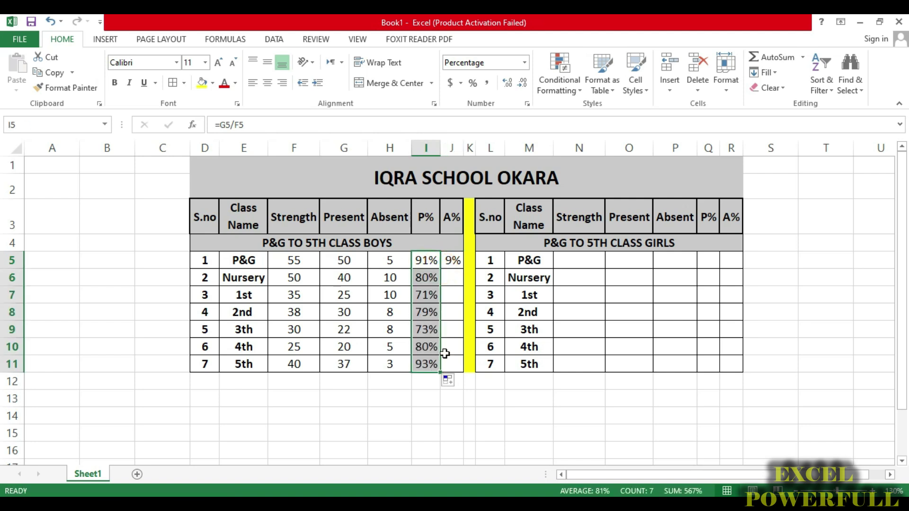
pyautogui.click(452, 261)
pyautogui.moveTo(462, 269); pyautogui.dragTo(467, 372)
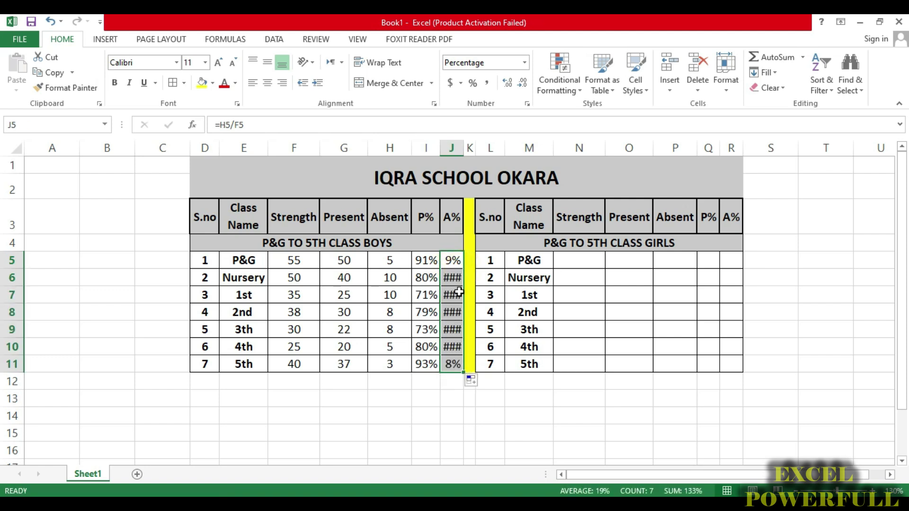
pyautogui.doubleClick(465, 145)
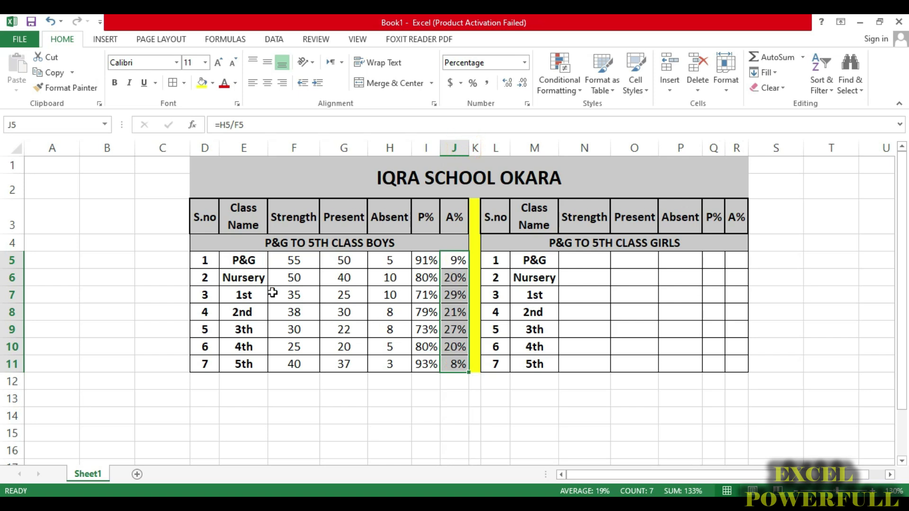
# Step: Make all the boys' figures in F5:J11 bold
pyautogui.moveTo(286, 260); pyautogui.dragTo(455, 366)
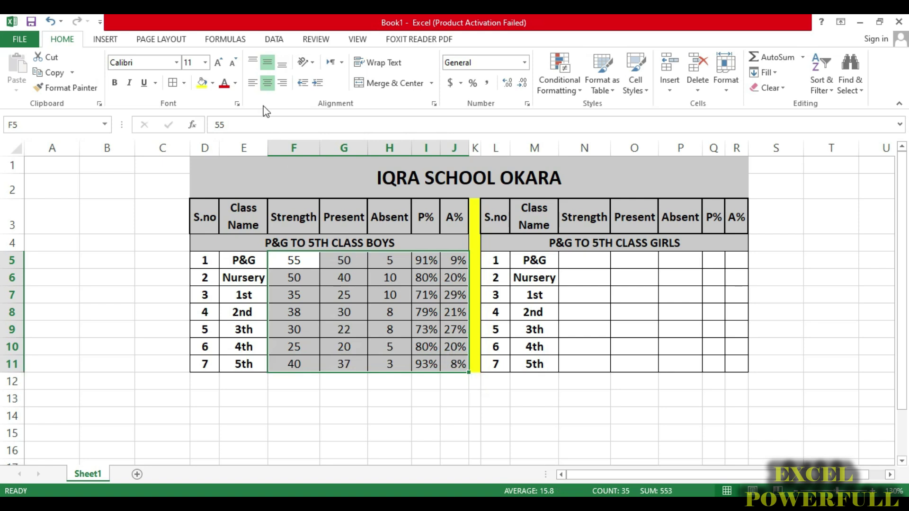
pyautogui.click(114, 83)
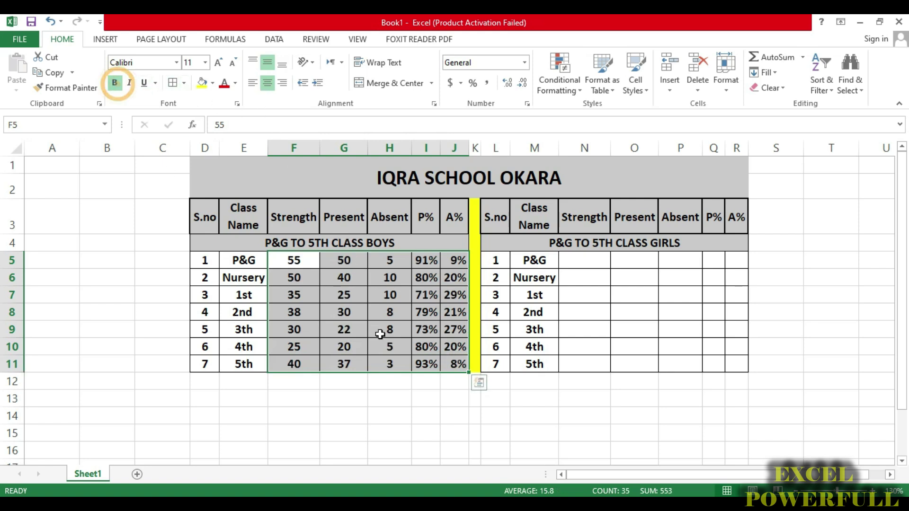
pyautogui.click(398, 300)
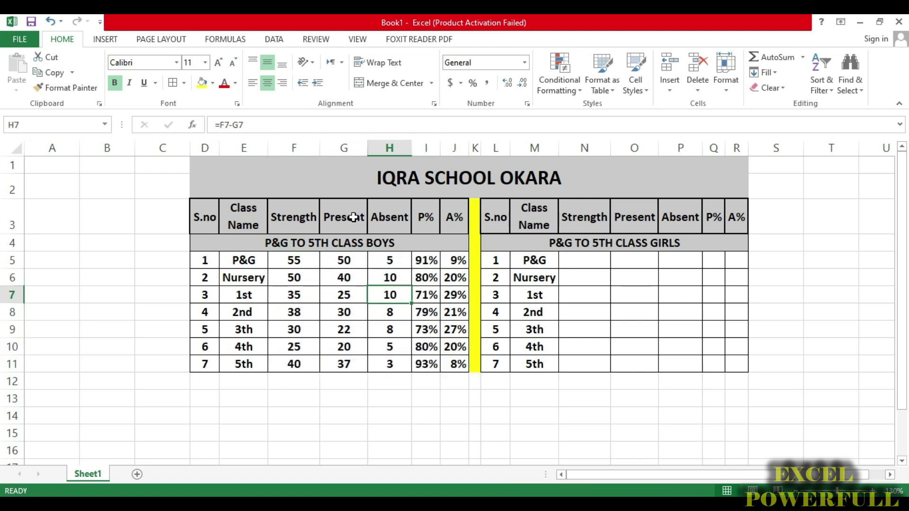
# Step: Insert a new sheet row at row 2, within the merged IQRA SCHOOL OKARA title
pyautogui.click(270, 186)
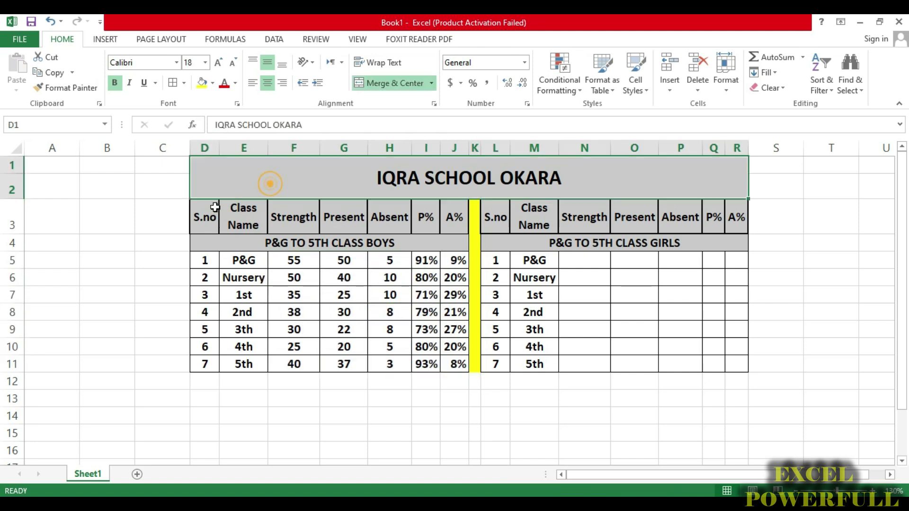
pyautogui.rightClick(11, 189)
pyautogui.click(46, 282)
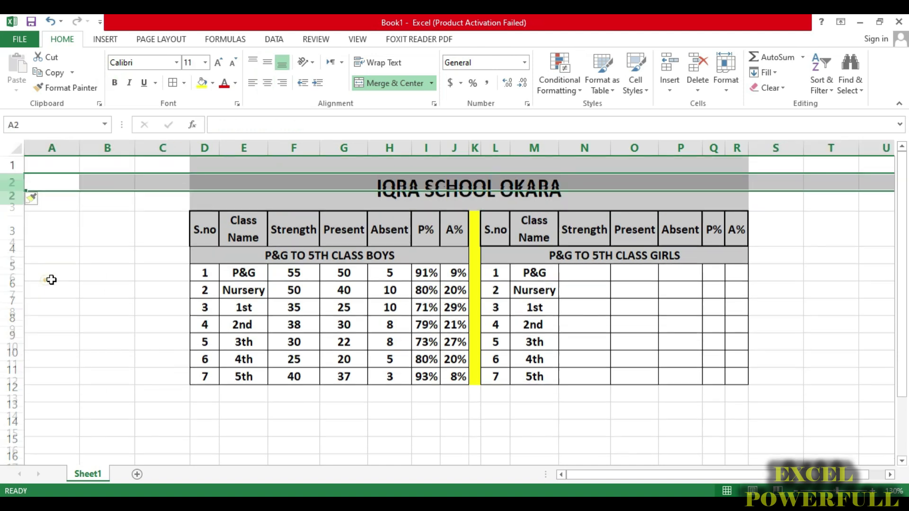
# Step: Undo the row inserted inside the title and insert a new sheet row at row 3, above the column headings
pyautogui.click(383, 198)
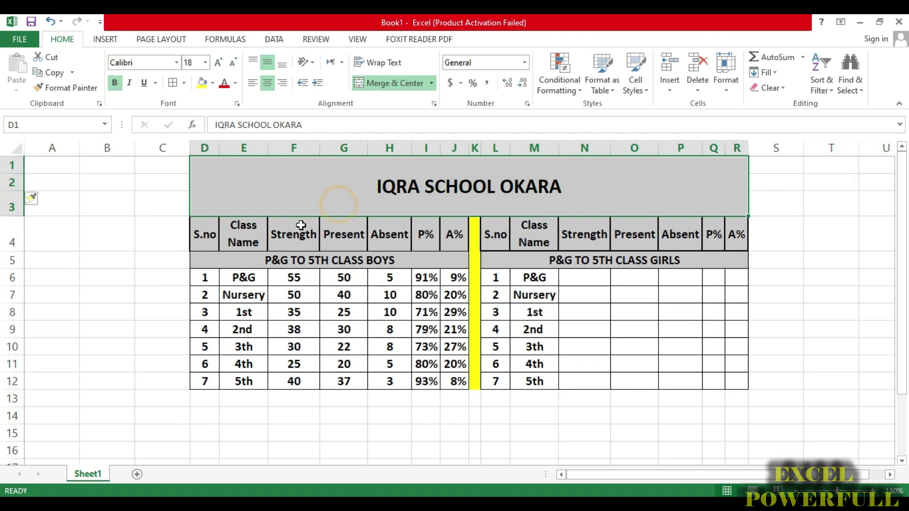
pyautogui.hotkey('ctrl', 'z')
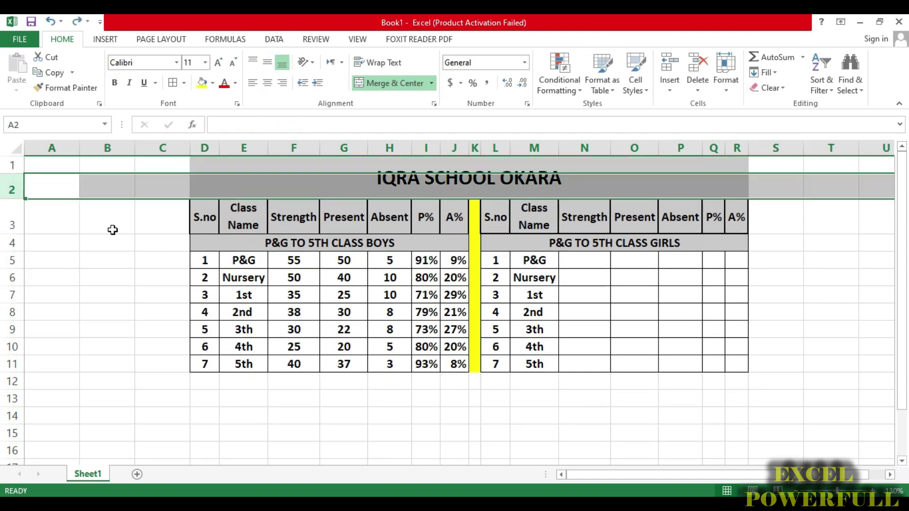
pyautogui.click(163, 217)
pyautogui.click(12, 220)
pyautogui.rightClick(12, 220)
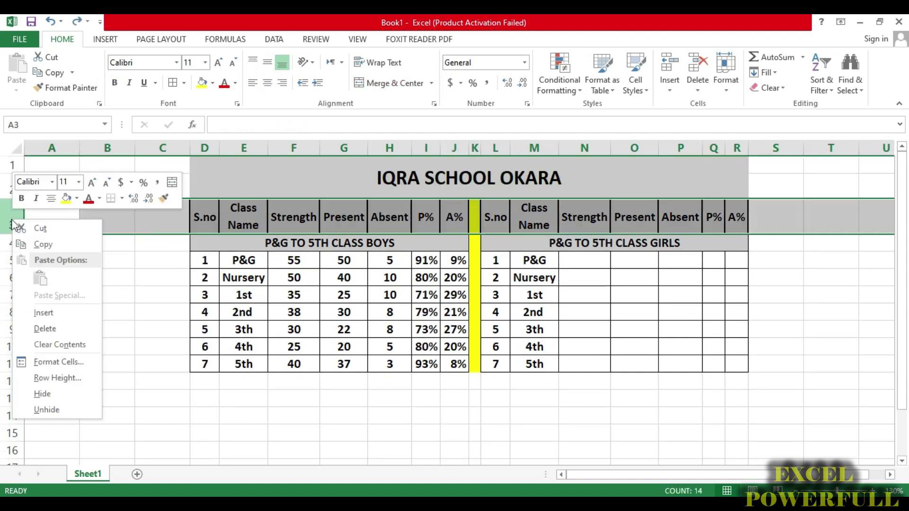
pyautogui.click(38, 310)
# Step: Merge and center cells D3:F3 below the title and enter the label DATE
pyautogui.click(315, 203)
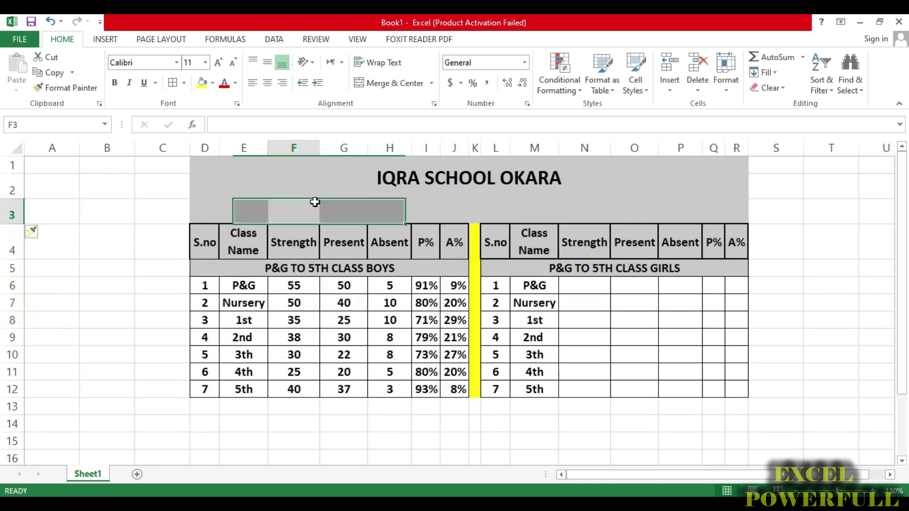
pyautogui.click(229, 216)
pyautogui.moveTo(204, 210); pyautogui.dragTo(308, 211)
pyautogui.click(408, 83)
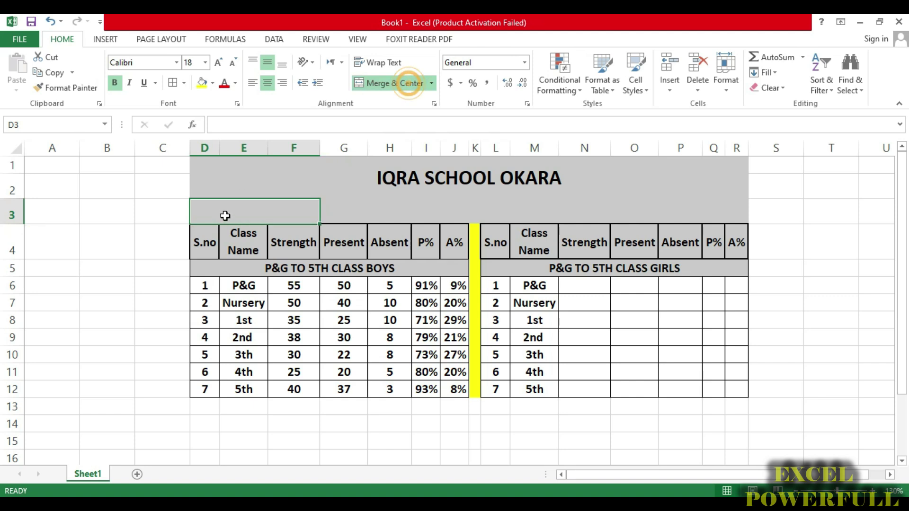
pyautogui.write('d')
pyautogui.press('BackSpace')
pyautogui.write('da')
pyautogui.press('BackSpace')
pyautogui.press('BackSpace')
pyautogui.write('DATE')
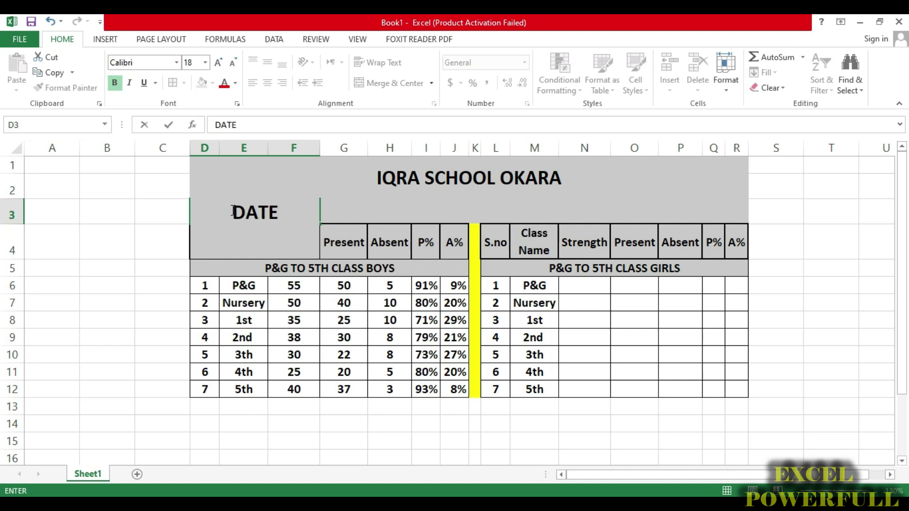
pyautogui.press('Tab')
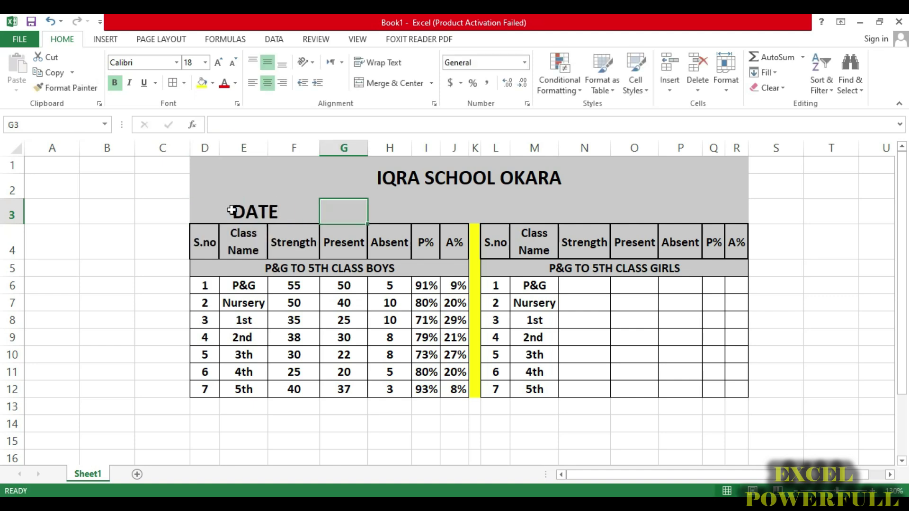
# Step: Merge and center cells G3:J3 beside the DATE label and enter the date 01-06-2024
pyautogui.click(284, 209)
pyautogui.moveTo(344, 209); pyautogui.dragTo(444, 210)
pyautogui.click(383, 83)
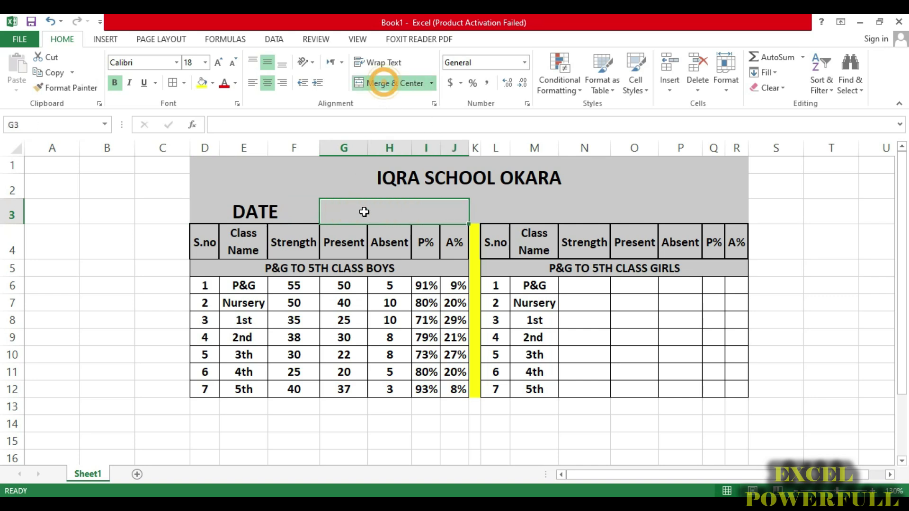
pyautogui.write('0')
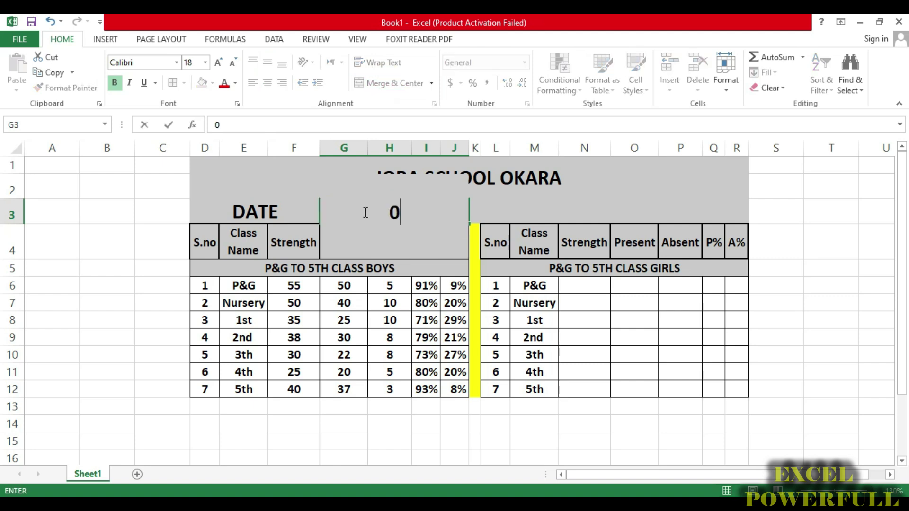
pyautogui.write('1')
pyautogui.write('-06')
pyautogui.write('-202')
pyautogui.write('4')
pyautogui.press('Return')
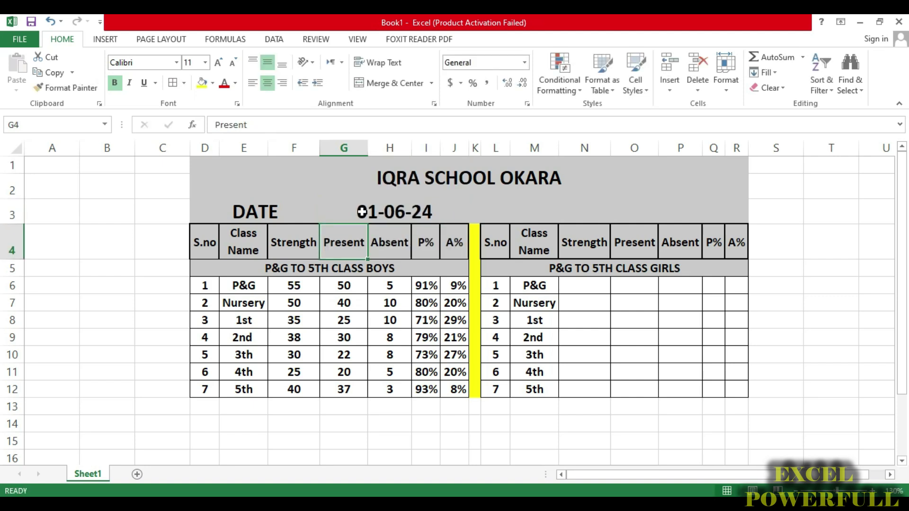
# Step: Apply a thick box border to the DATE label cell and to the date cell beside it
pyautogui.click(287, 209)
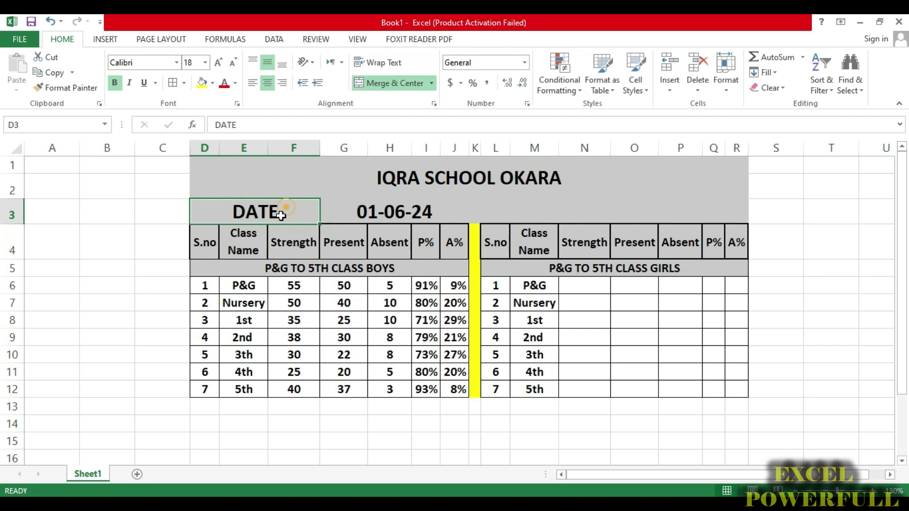
pyautogui.click(185, 83)
pyautogui.click(189, 227)
pyautogui.click(368, 211)
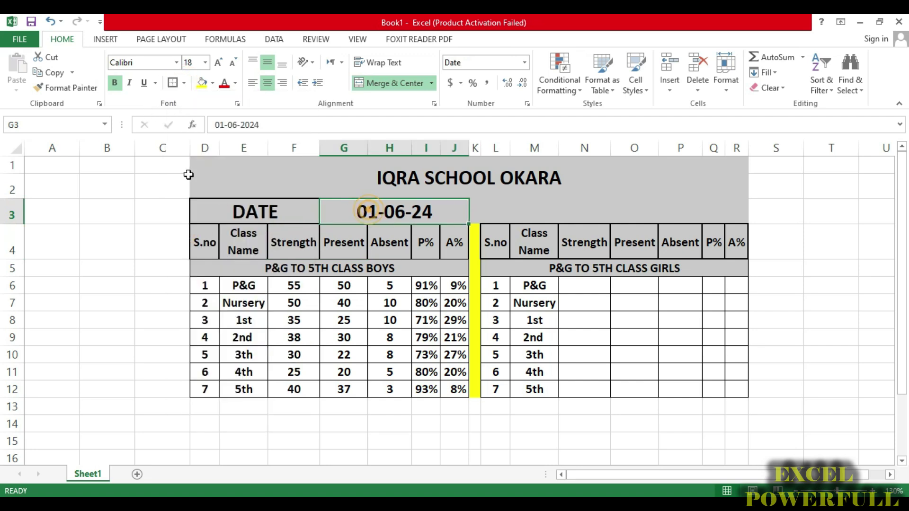
pyautogui.click(172, 83)
# Step: Merge and center L3:O3 with the label VR, and merge and center P3:R3 beside it
pyautogui.moveTo(495, 212); pyautogui.dragTo(632, 210)
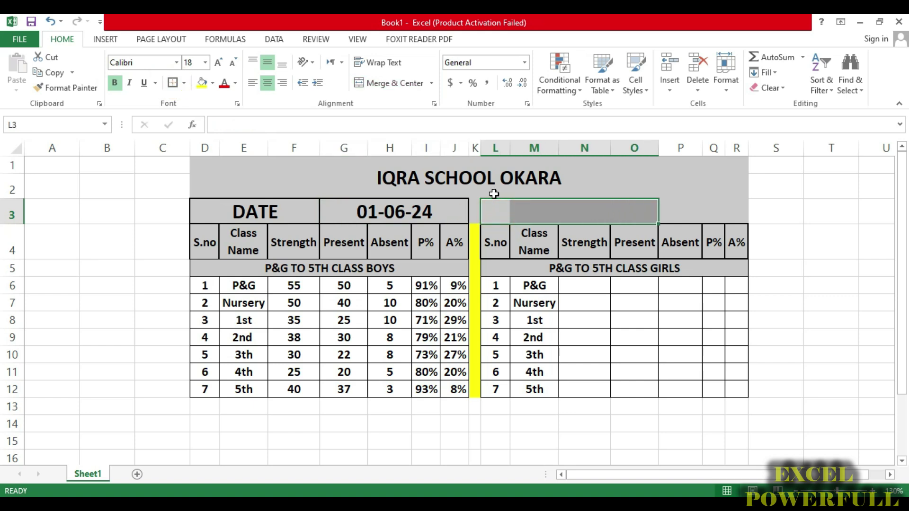
pyautogui.click(376, 85)
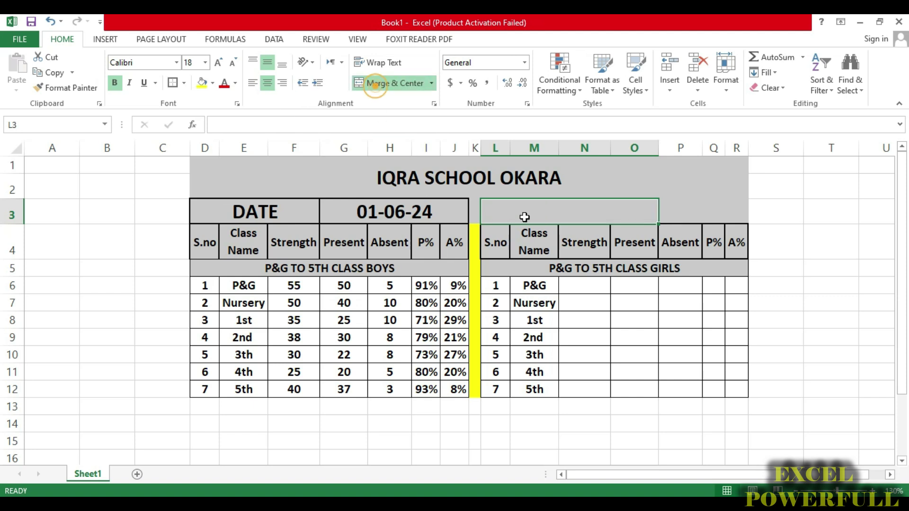
pyautogui.click(539, 212)
pyautogui.write('VR')
pyautogui.press('Tab')
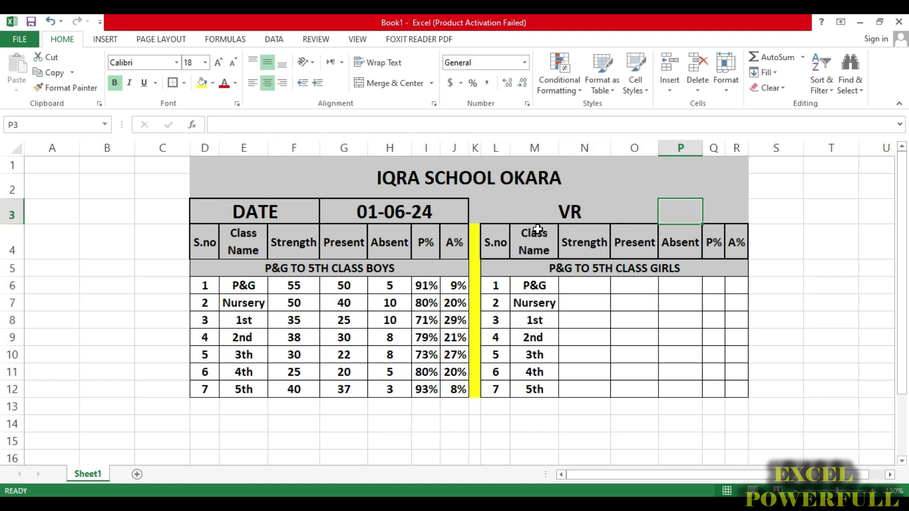
pyautogui.moveTo(681, 213); pyautogui.dragTo(735, 212)
pyautogui.click(381, 84)
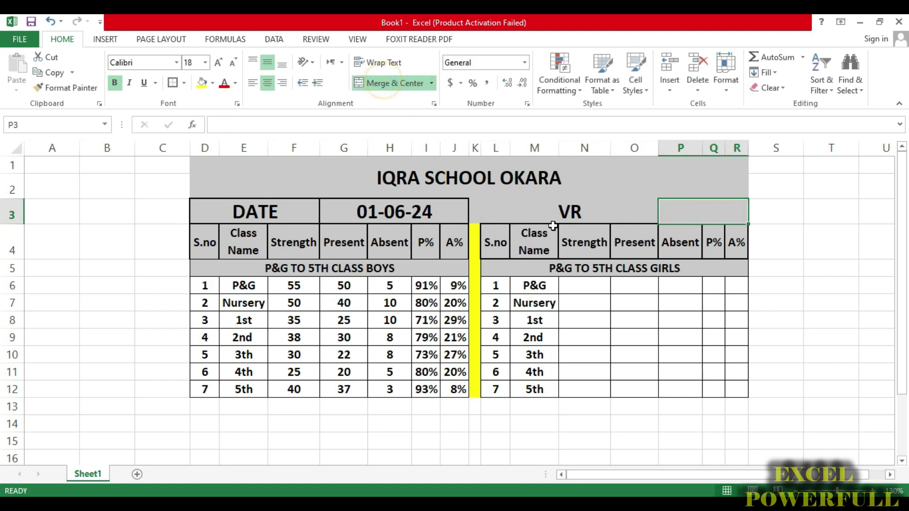
# Step: Enter 1-2024 in the merged cell P3 beside the VR label
pyautogui.click(568, 212)
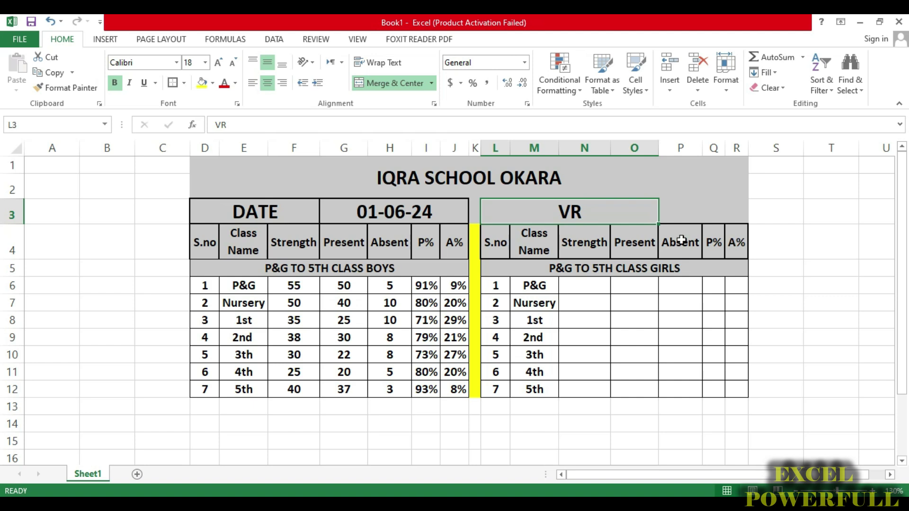
pyautogui.click(673, 211)
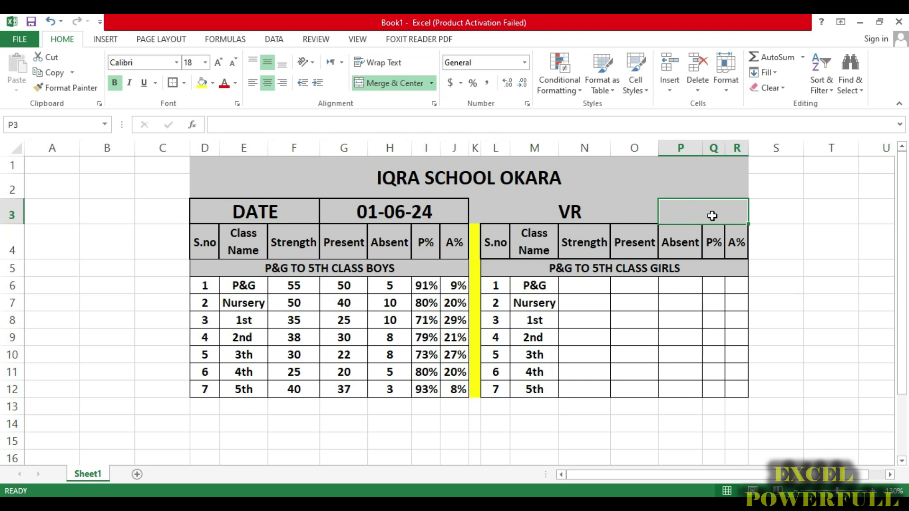
pyautogui.write('1-')
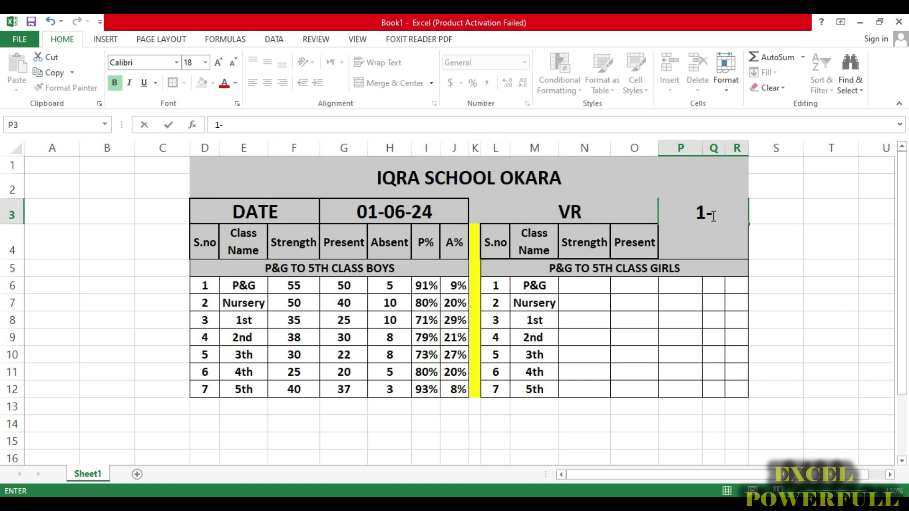
pyautogui.write('2')
pyautogui.write('02')
pyautogui.write('4')
pyautogui.press('Return')
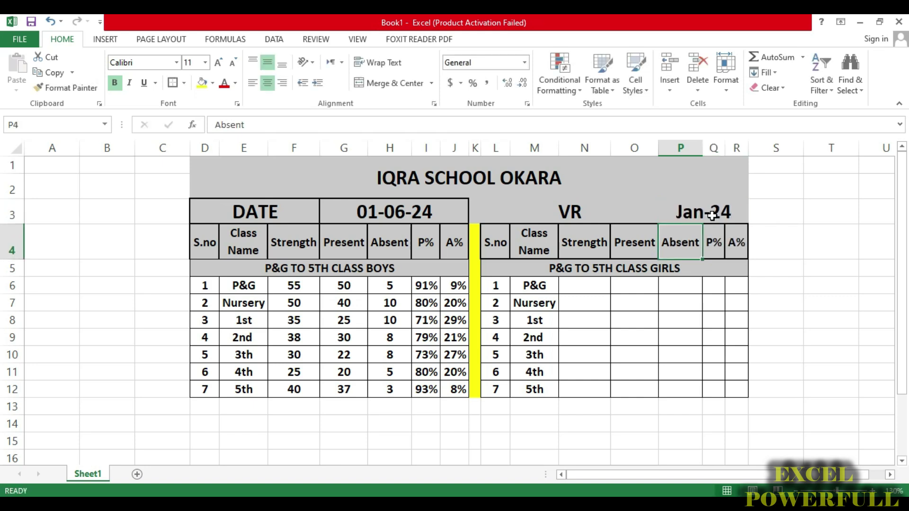
# Step: Format cell P3 as Text, clear its content and re-enter 1-2024
pyautogui.click(714, 208)
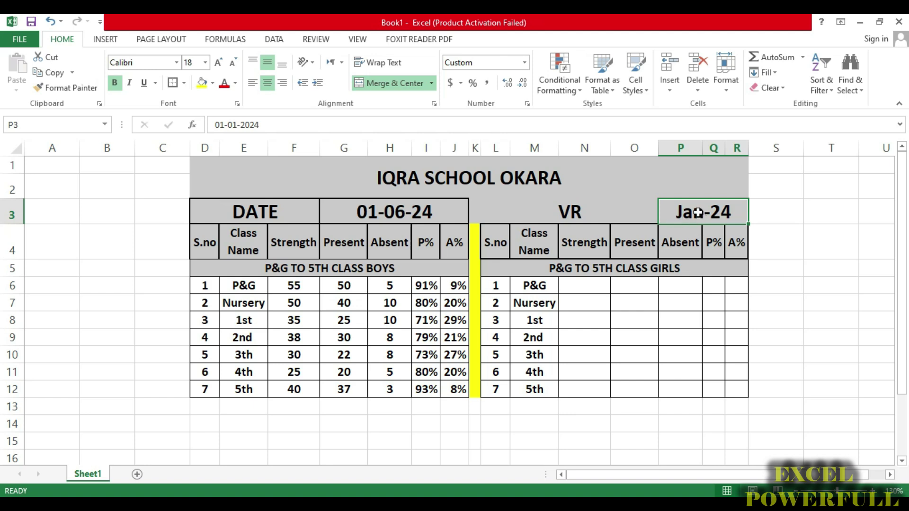
pyautogui.rightClick(698, 213)
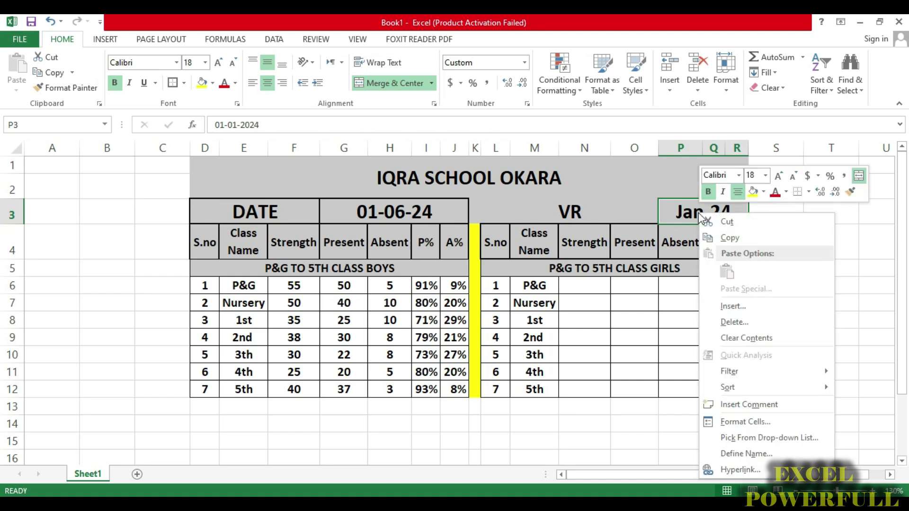
pyautogui.click(739, 418)
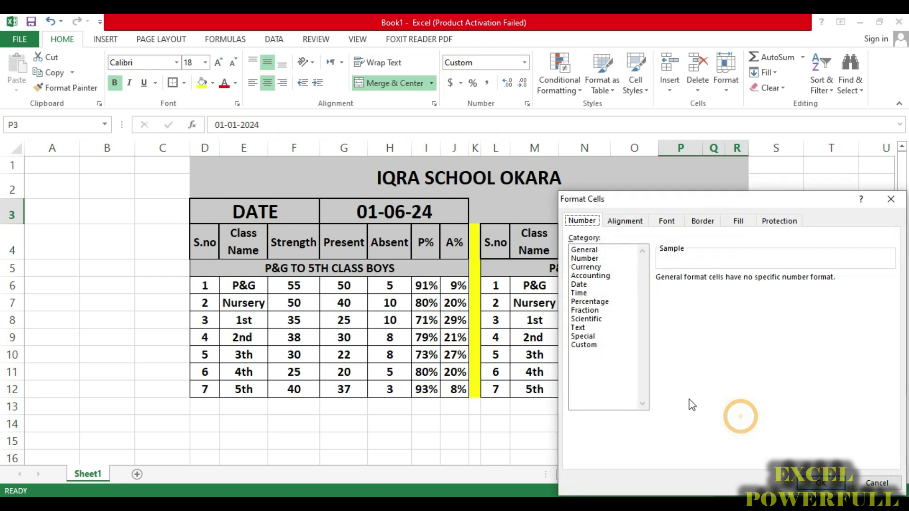
pyautogui.click(578, 328)
pyautogui.click(823, 488)
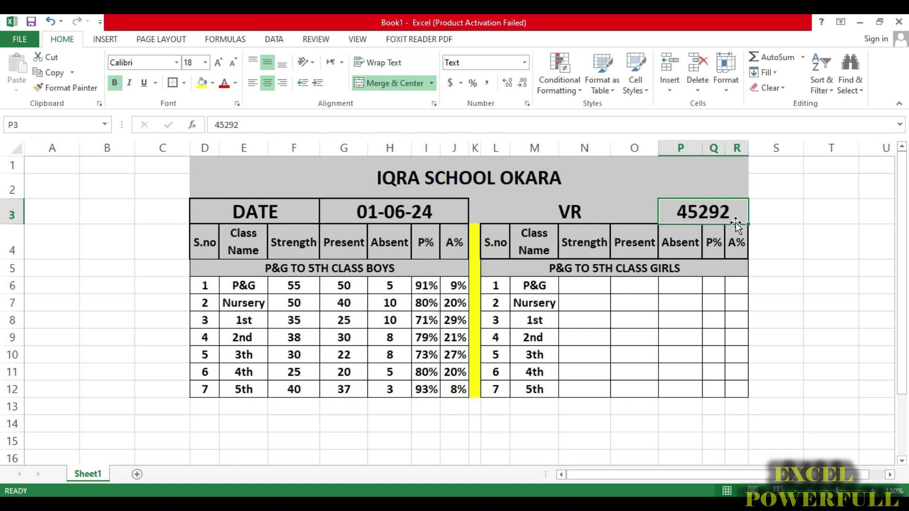
pyautogui.press('Delete')
pyautogui.write('1')
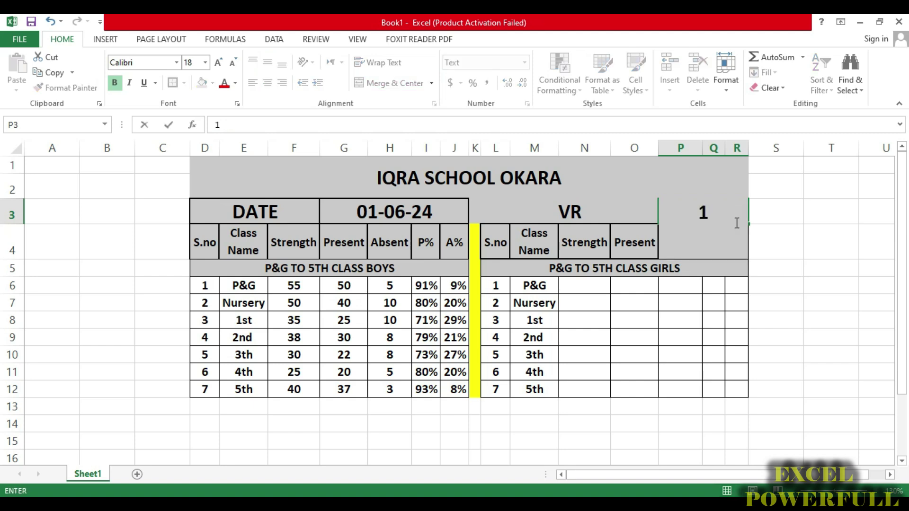
pyautogui.write('-20')
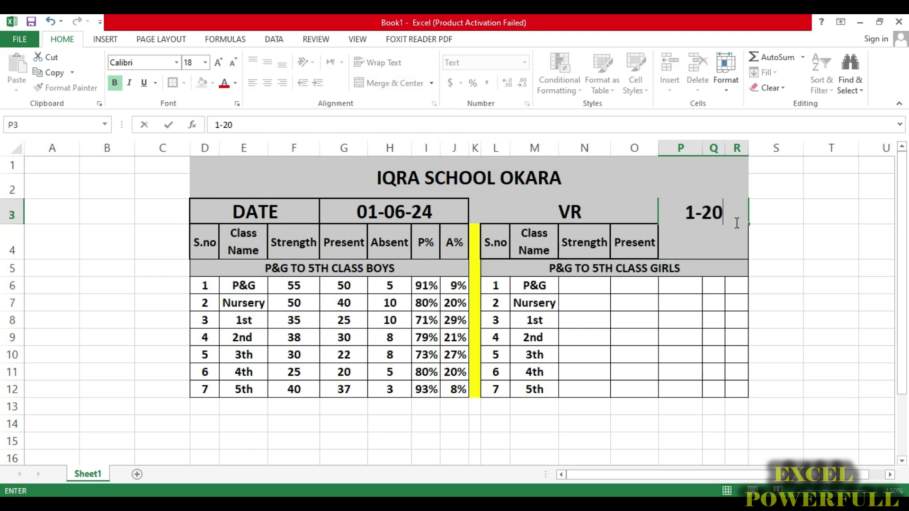
pyautogui.write('24')
pyautogui.press('Return')
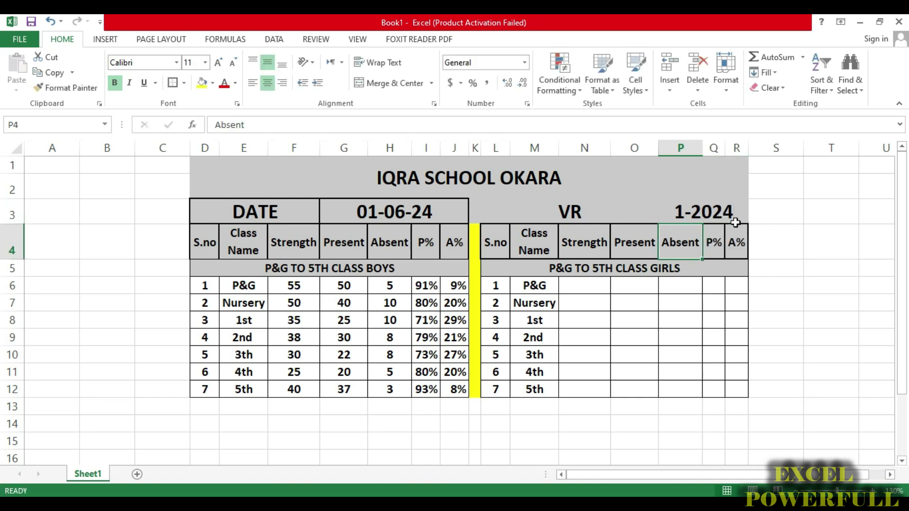
# Step: Apply the thick box border to the VR cell, the 1-2024 cell and the merged IQRA SCHOOL OKARA title
pyautogui.click(694, 218)
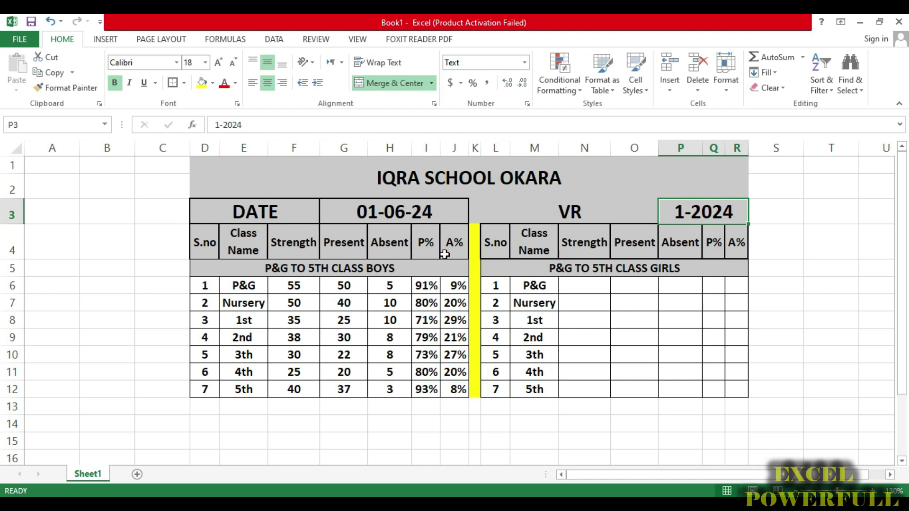
pyautogui.click(538, 209)
pyautogui.click(172, 84)
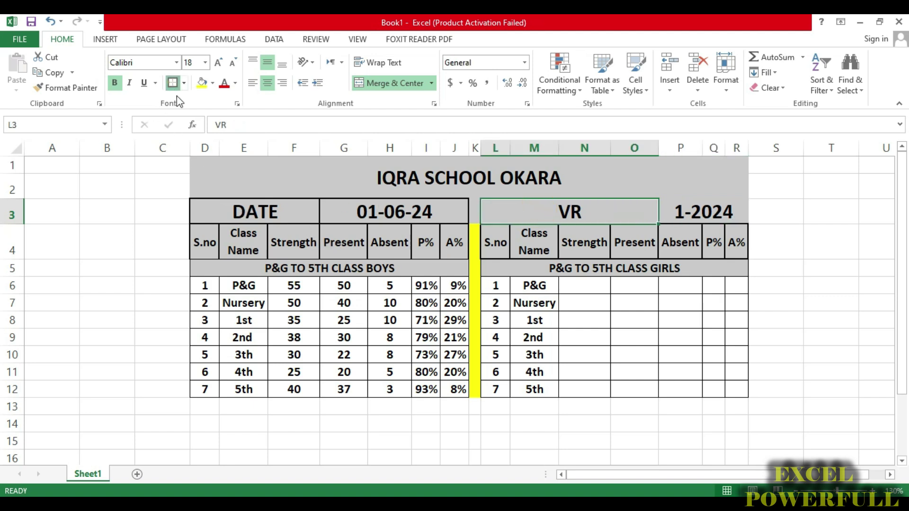
pyautogui.click(687, 207)
pyautogui.click(636, 290)
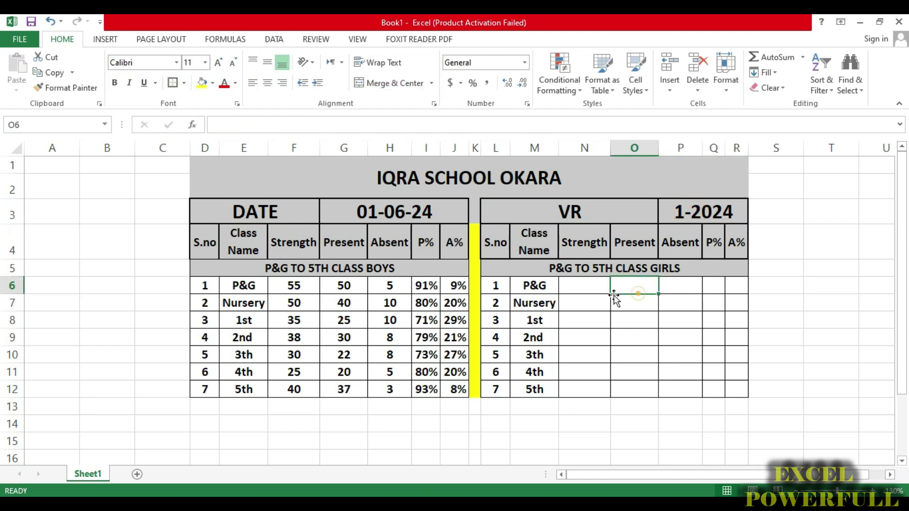
pyautogui.click(324, 178)
pyautogui.click(173, 83)
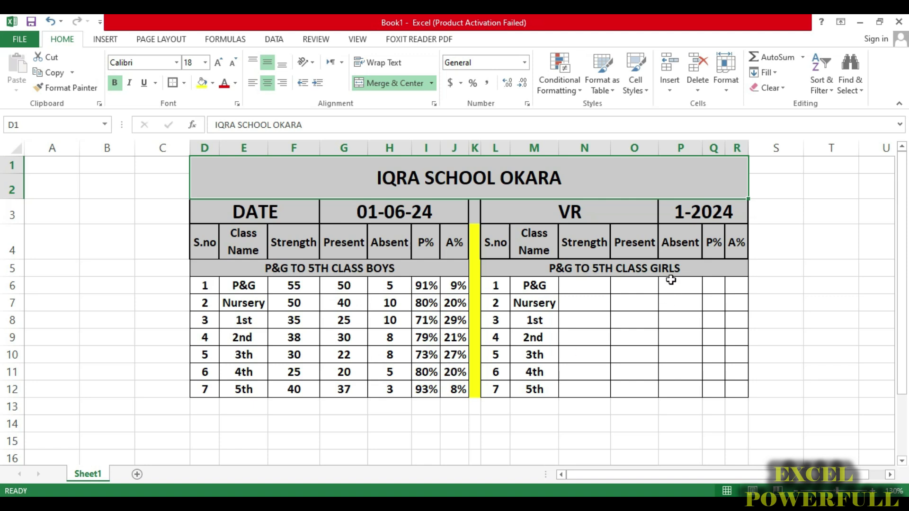
# Step: Copy the boys' figures in F6:J12 and paste them into the girls' table starting at N6
pyautogui.moveTo(281, 293); pyautogui.dragTo(451, 391)
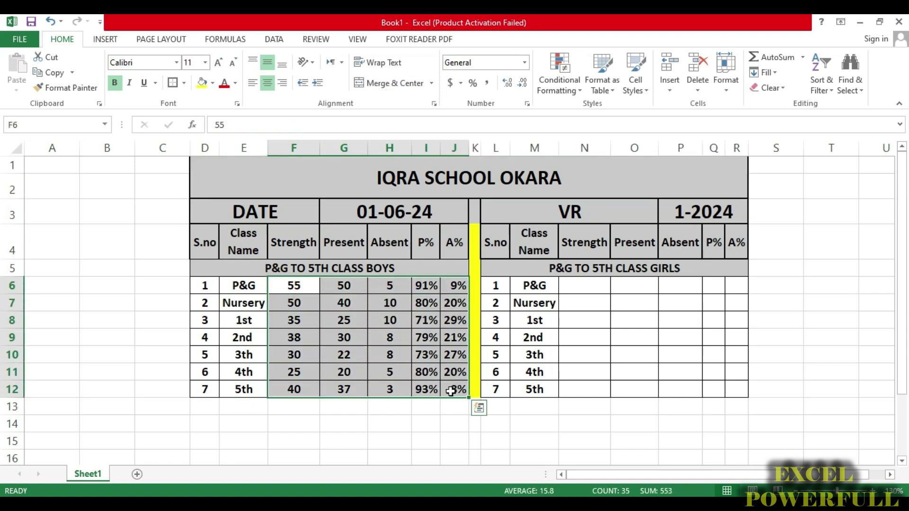
pyautogui.hotkey('ctrl', 'c')
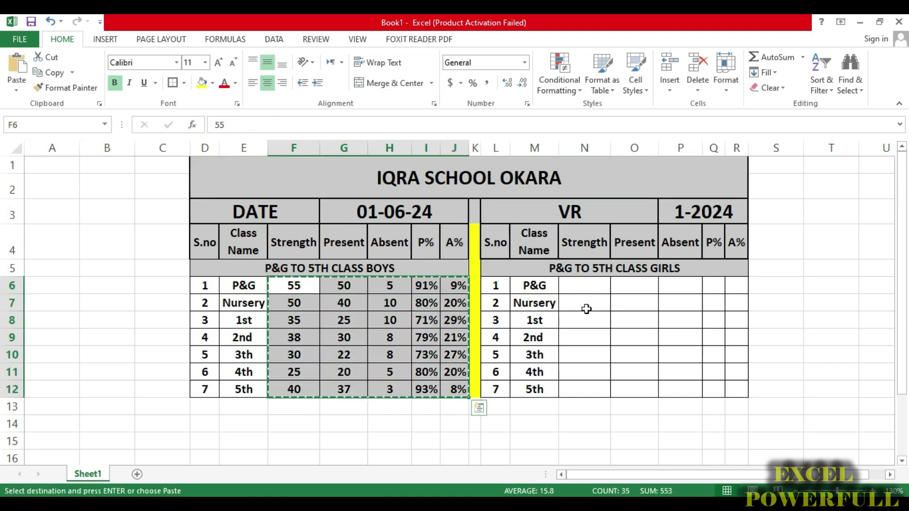
pyautogui.click(583, 286)
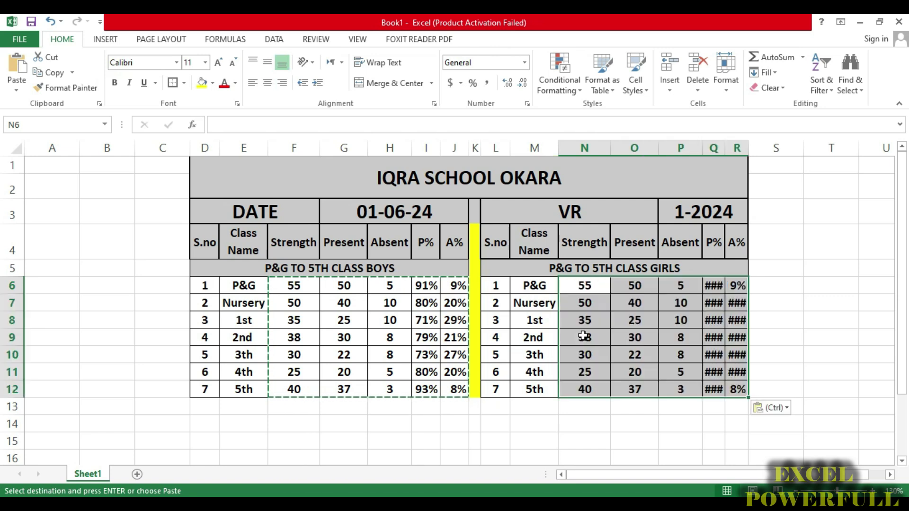
pyautogui.hotkey('ctrl', 'v')
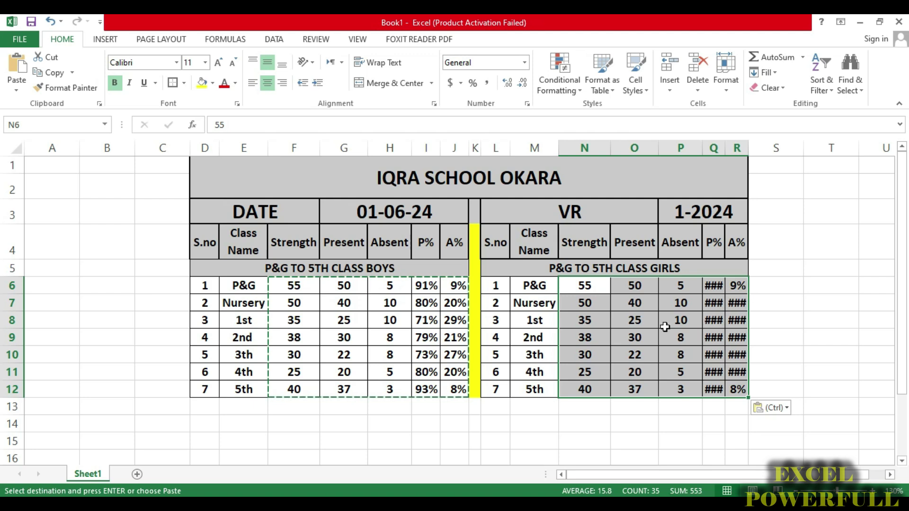
pyautogui.doubleClick(710, 297)
pyautogui.click(712, 285)
pyautogui.click(611, 337)
pyautogui.click(692, 338)
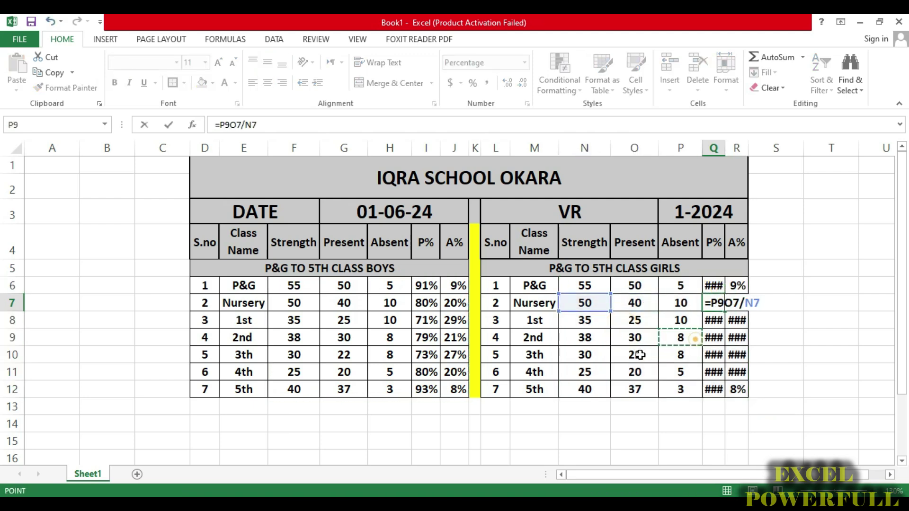
pyautogui.doubleClick(617, 346)
pyautogui.click(693, 342)
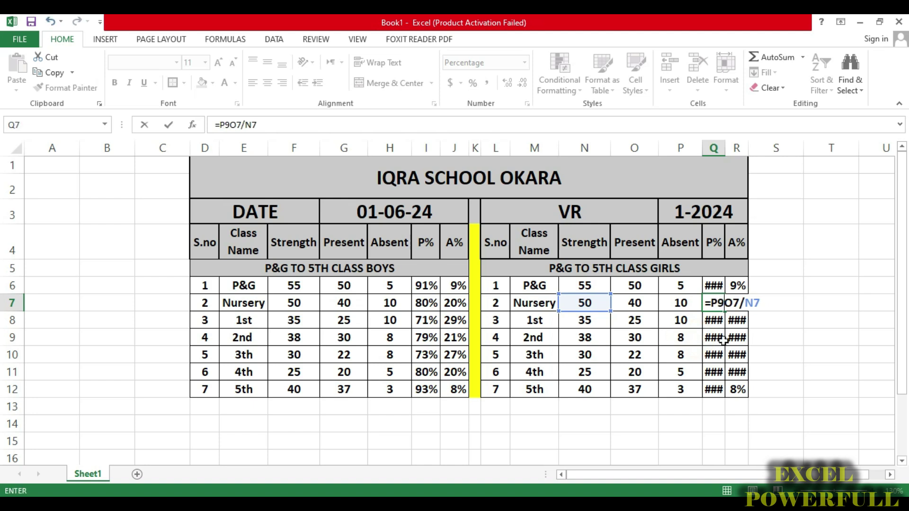
pyautogui.click(636, 317)
pyautogui.click(584, 327)
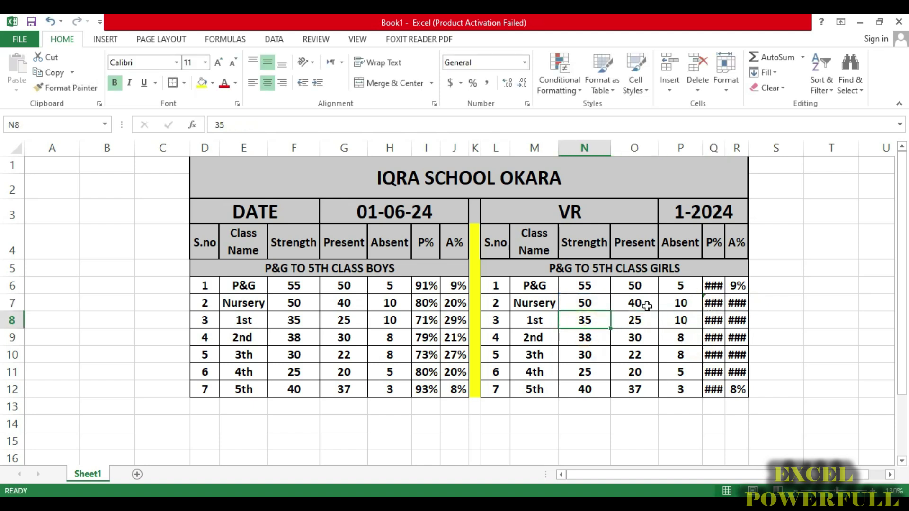
# Step: Fill the P% formula from Q6 down to Q12 in the girls' table
pyautogui.click(715, 285)
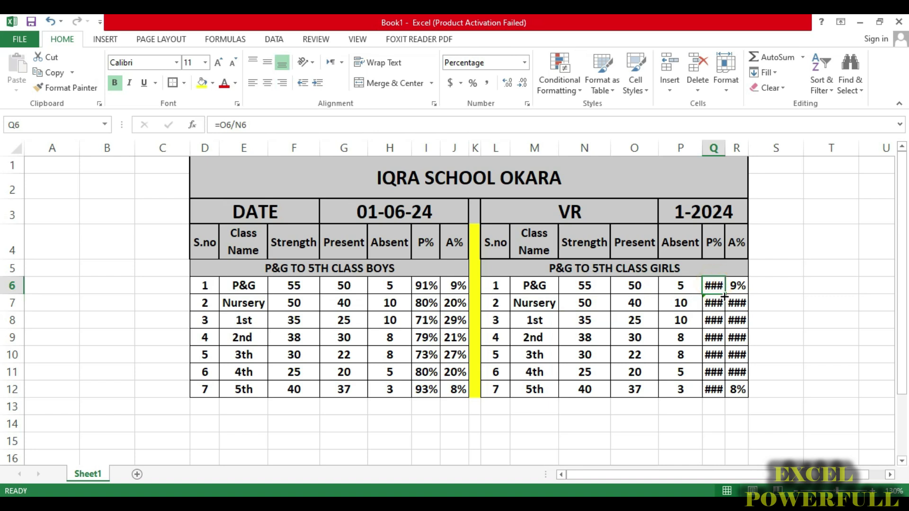
pyautogui.moveTo(724, 294); pyautogui.dragTo(724, 389)
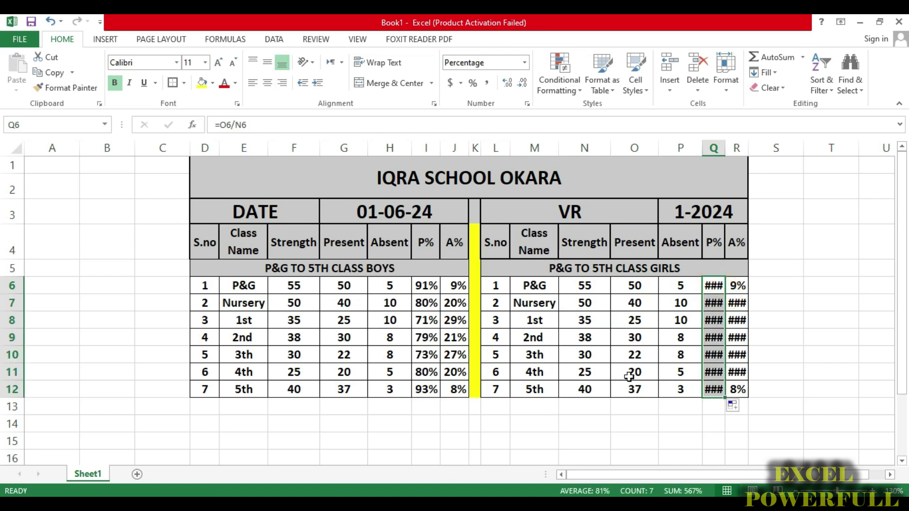
pyautogui.click(632, 372)
# Step: Enter the girls' Strength values 40, 45, 38, 20, 35, 50 and 28 in N6:N12
pyautogui.click(583, 290)
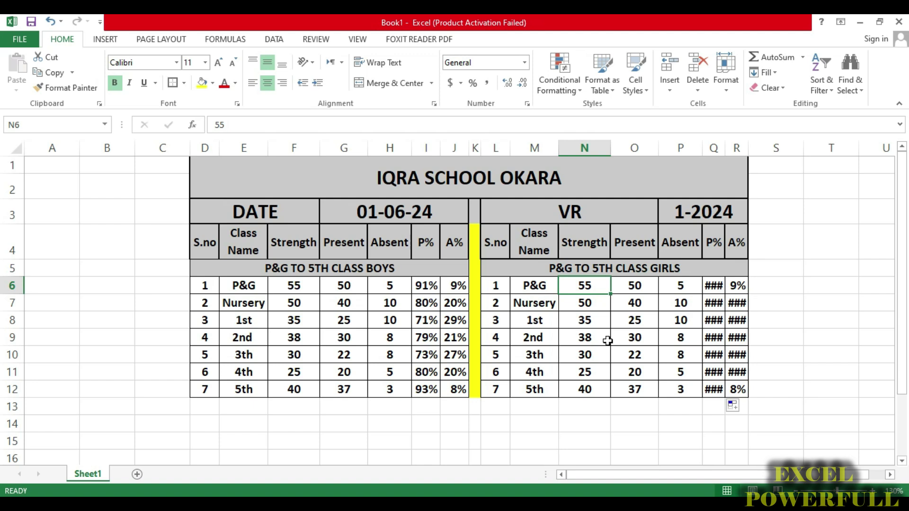
pyautogui.write('40')
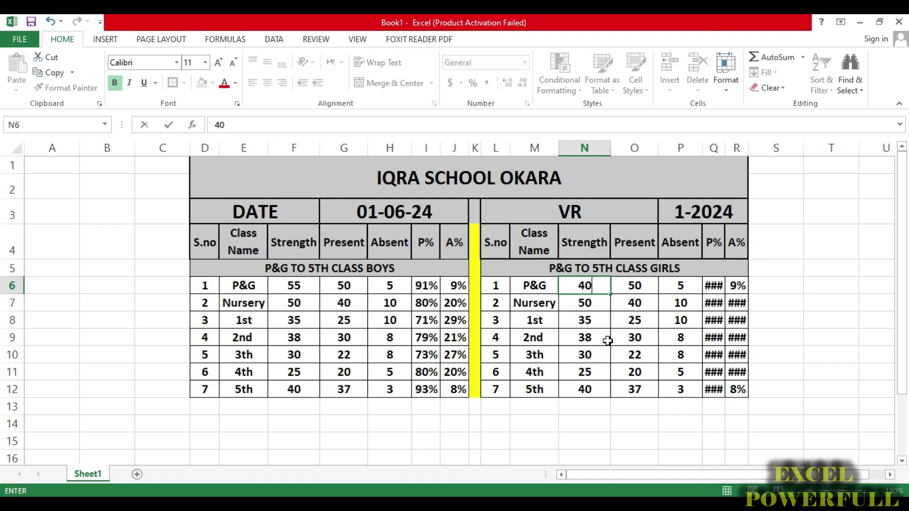
pyautogui.press('Return')
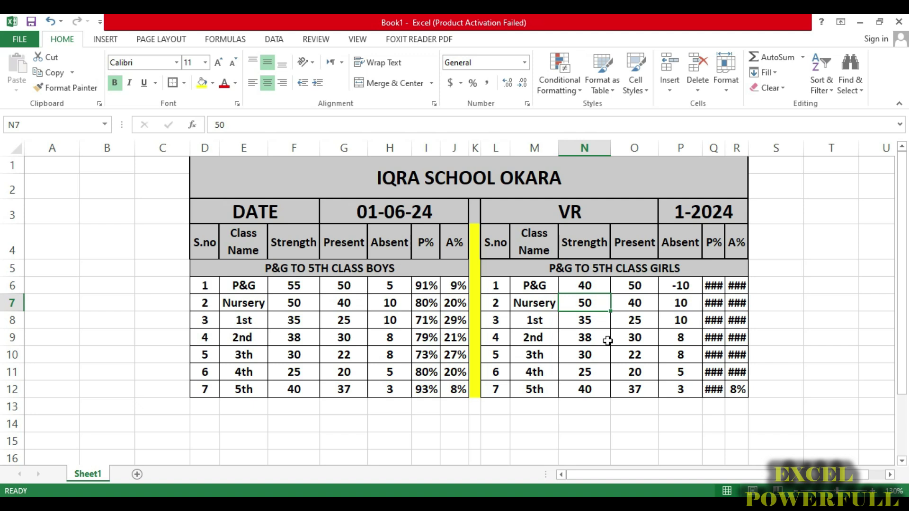
pyautogui.write('45')
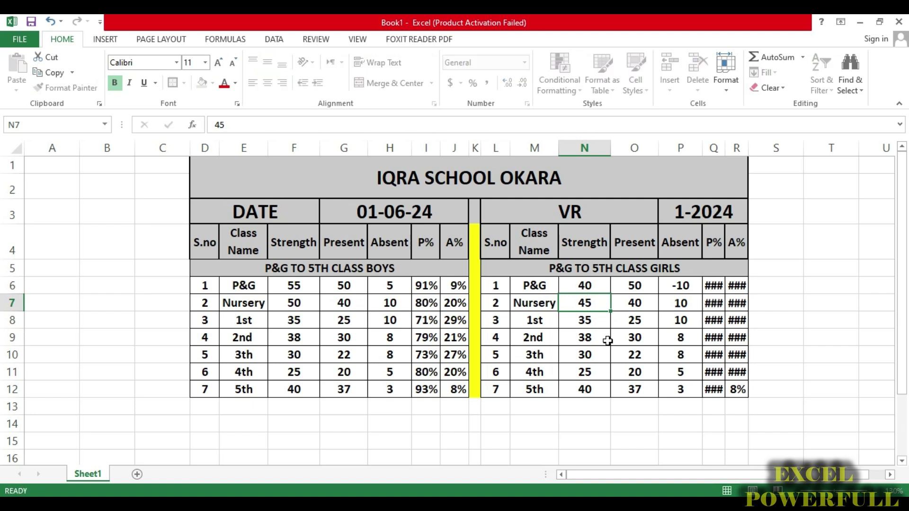
pyautogui.press('Return')
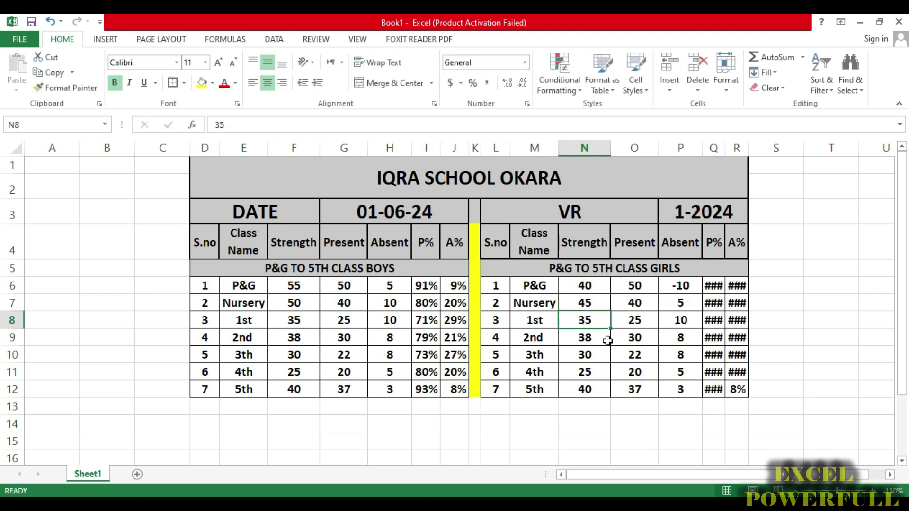
pyautogui.write('38')
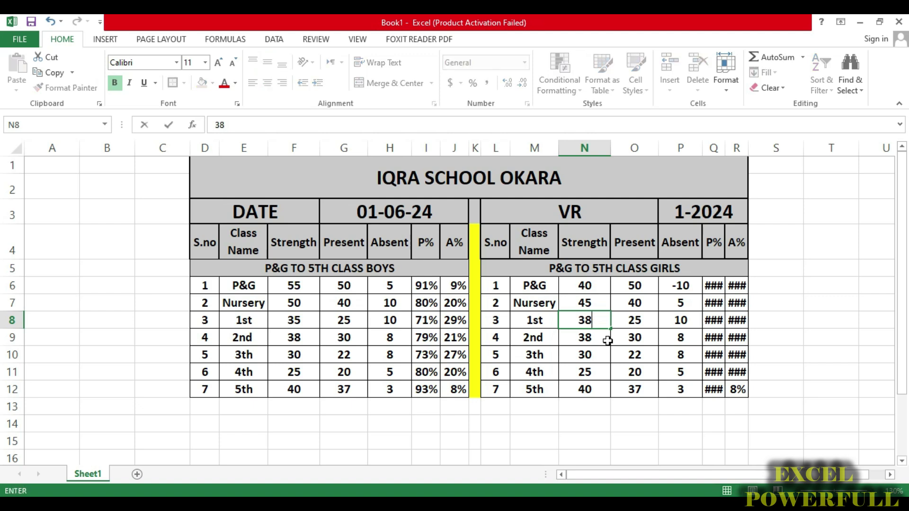
pyautogui.press('Return')
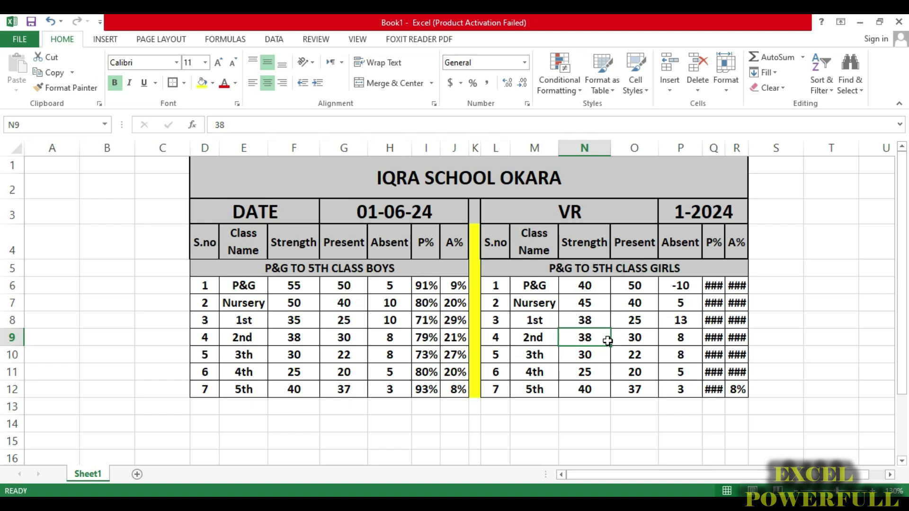
pyautogui.write('20')
pyautogui.press('Return')
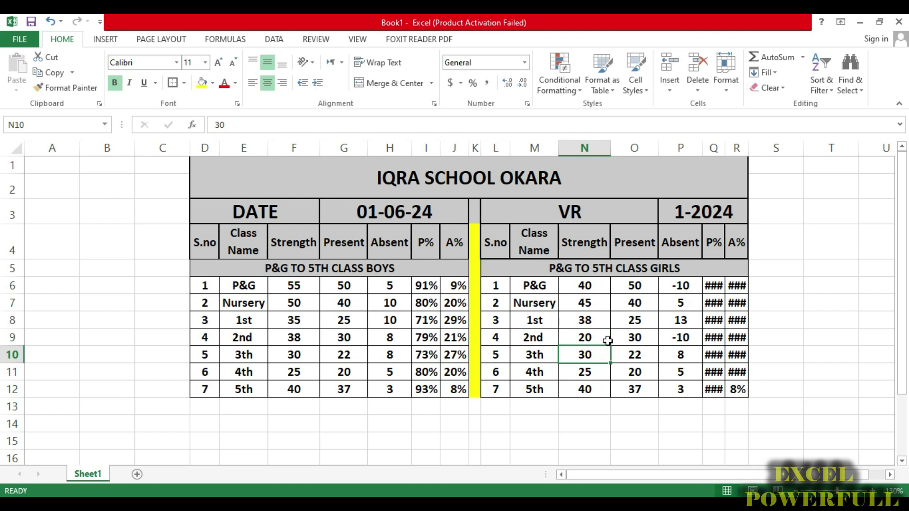
pyautogui.write('35')
pyautogui.press('Return')
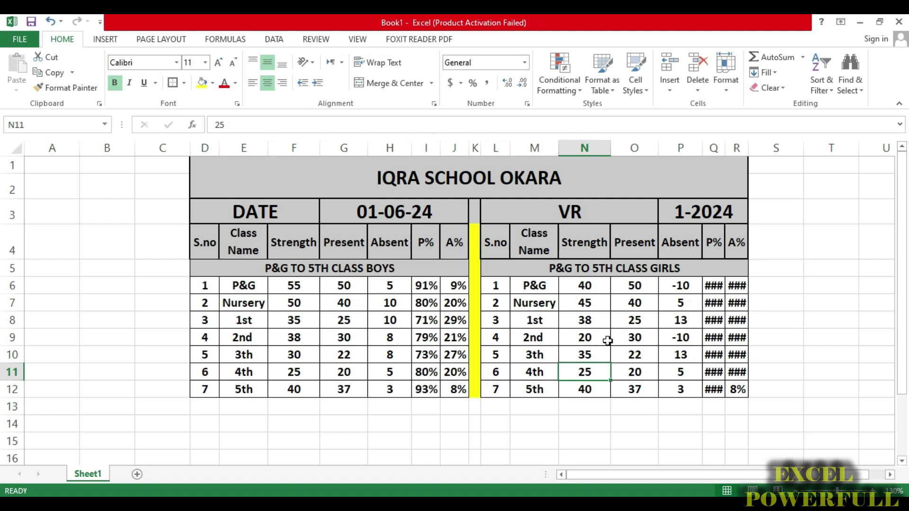
pyautogui.write('50')
pyautogui.press('Return')
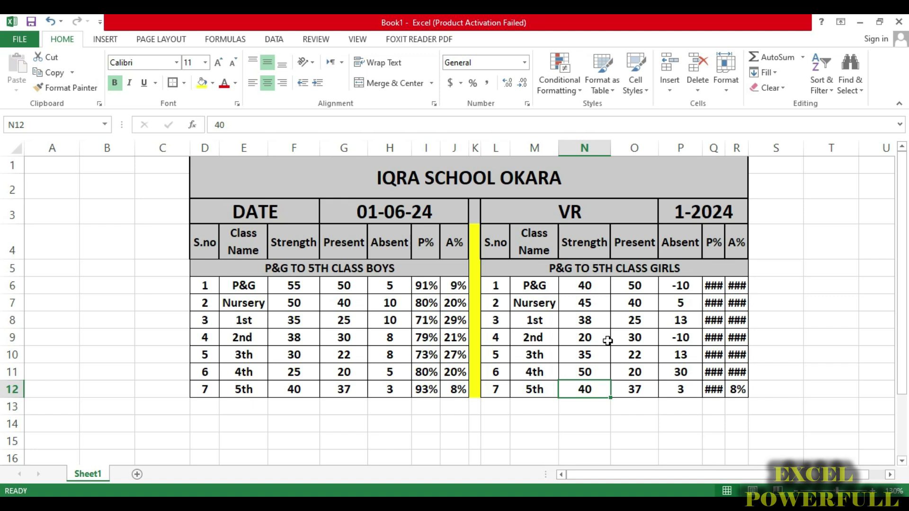
pyautogui.write('28')
pyautogui.press('Return')
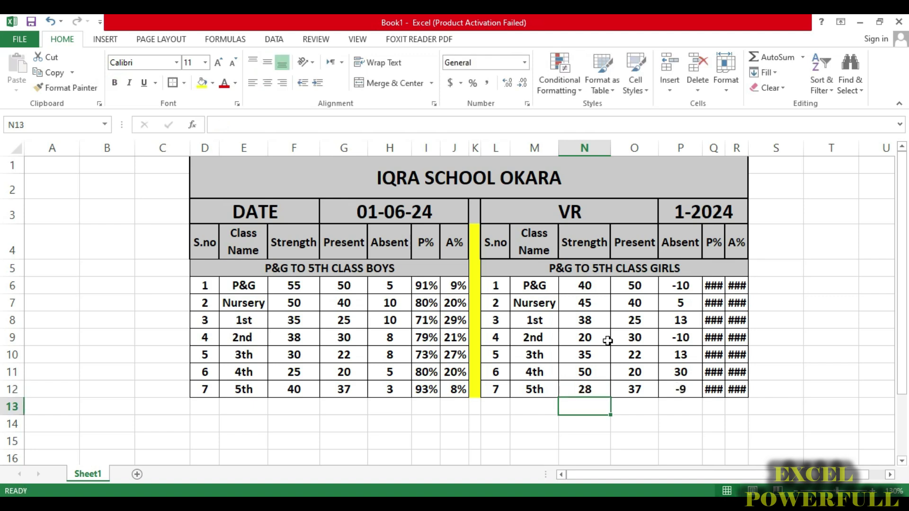
# Step: Enter the girls' Present values 35, 30, 32, 15, 30, 48 and 25 in O6:O12
pyautogui.click(641, 286)
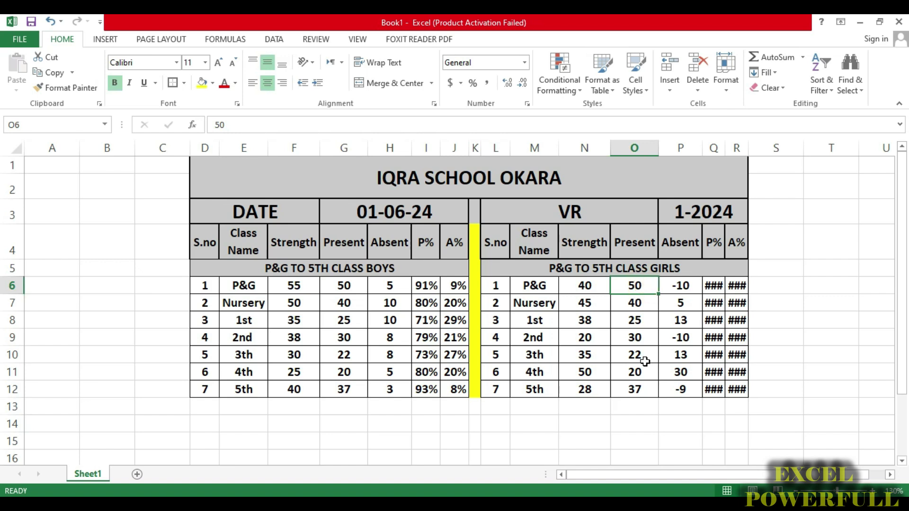
pyautogui.write('35')
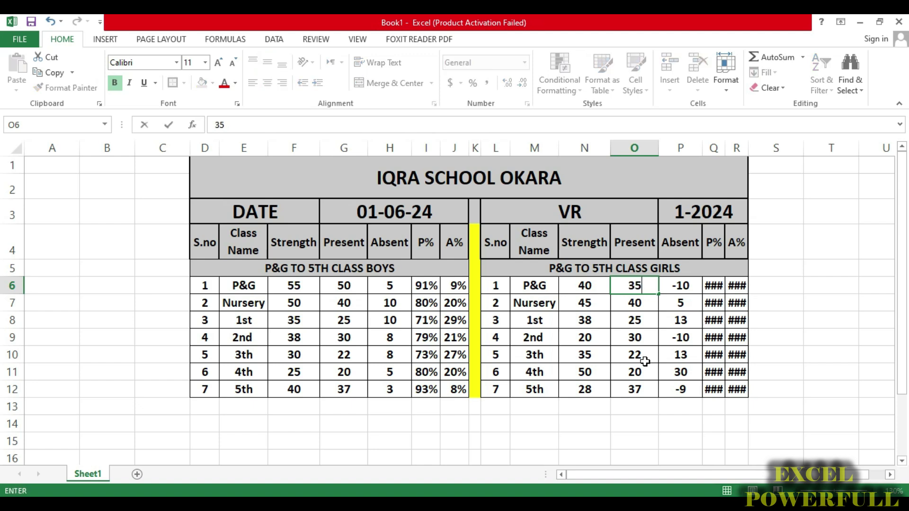
pyautogui.press('Return')
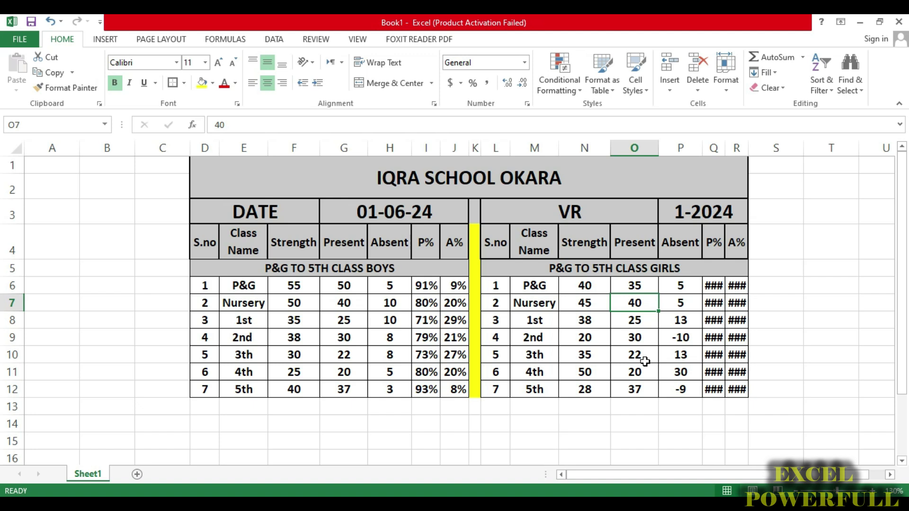
pyautogui.write('3')
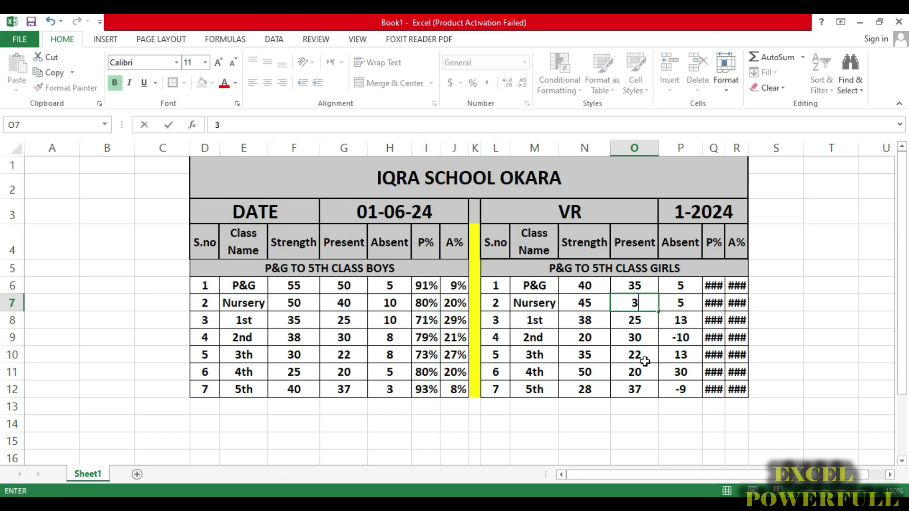
pyautogui.write('0')
pyautogui.press('Return')
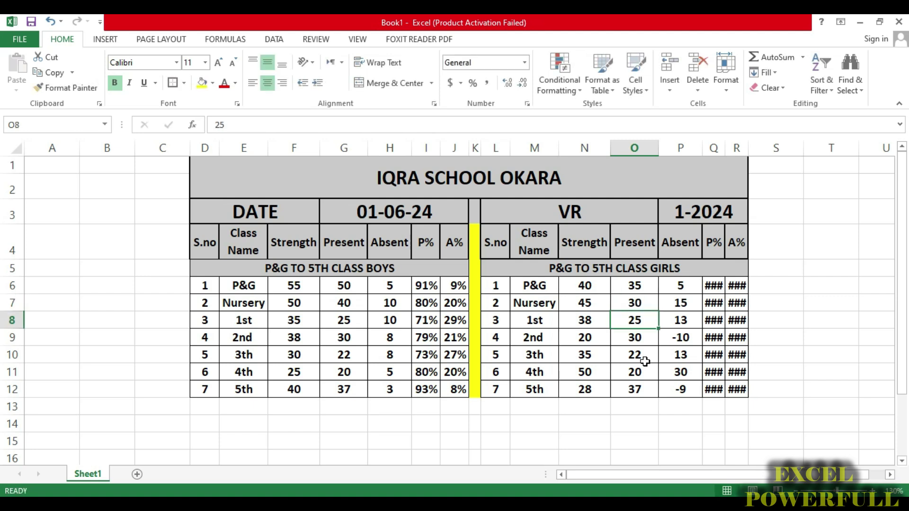
pyautogui.write('32')
pyautogui.press('Return')
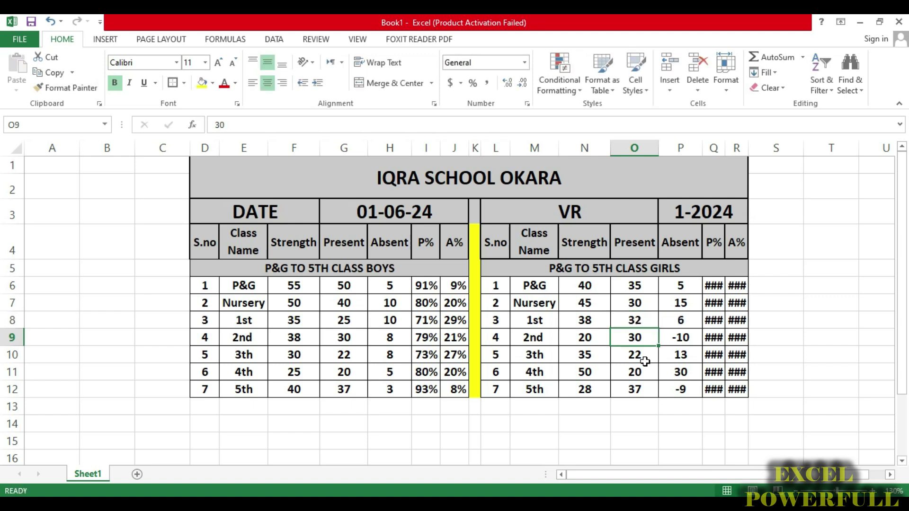
pyautogui.write('15')
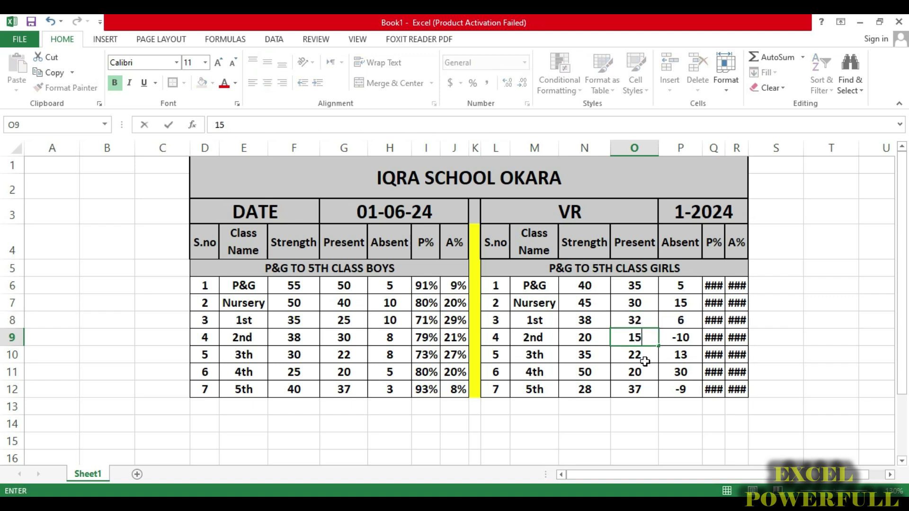
pyautogui.press('Return')
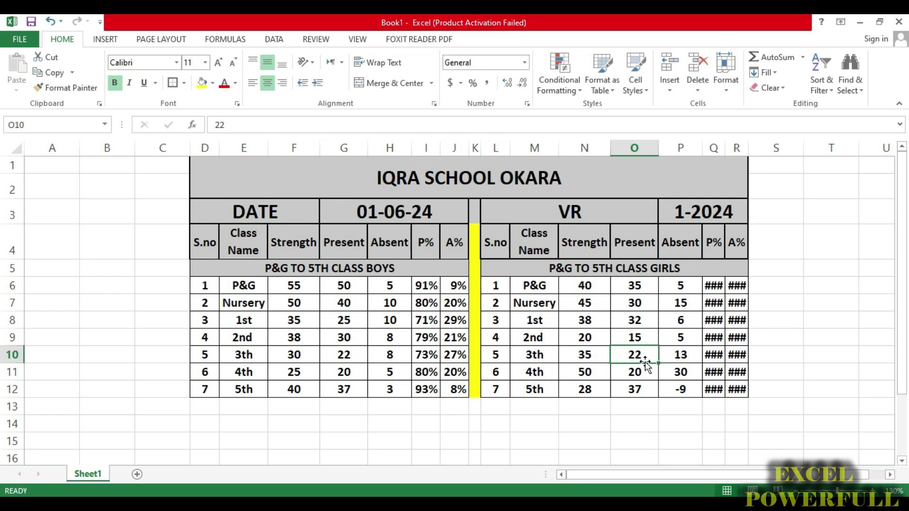
pyautogui.write('30')
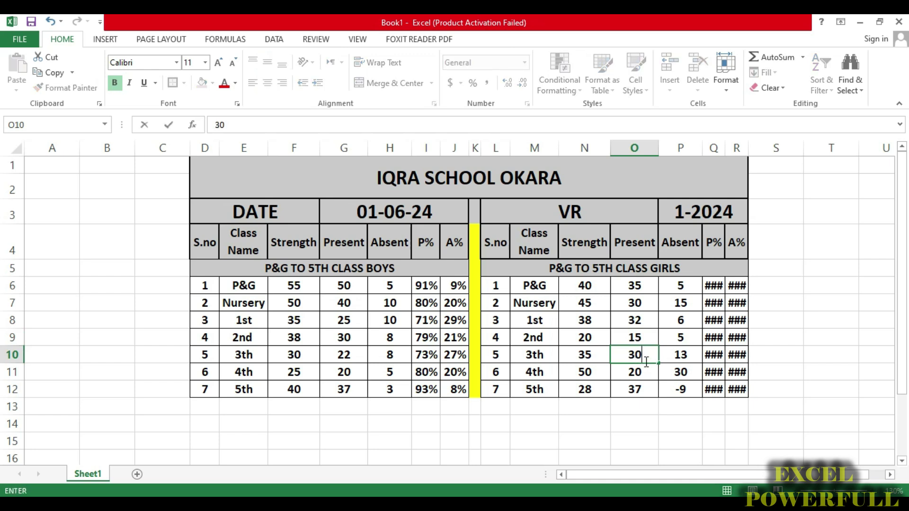
pyautogui.press('Return')
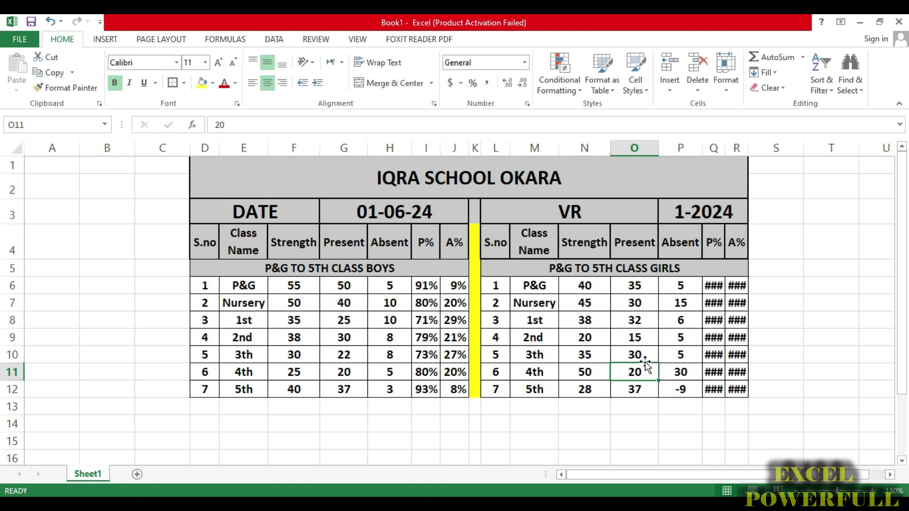
pyautogui.write('48')
pyautogui.press('Return')
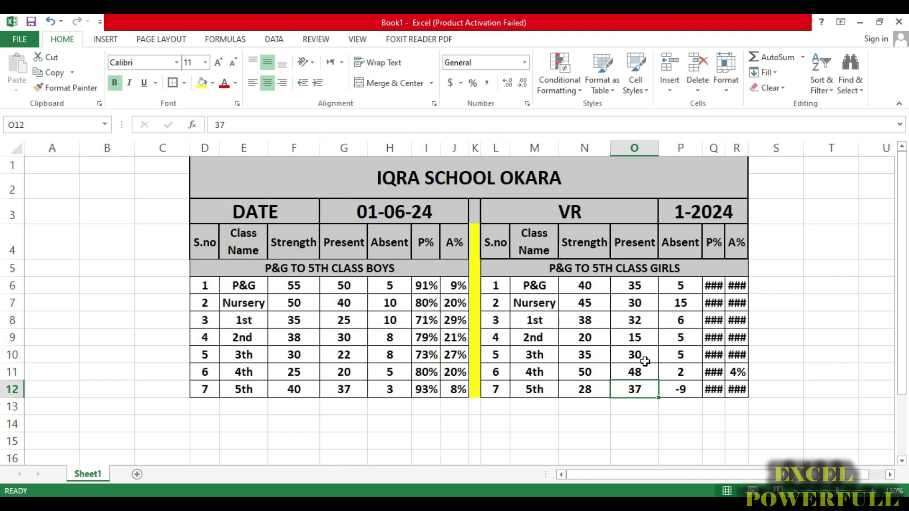
pyautogui.write('25')
pyautogui.press('Return')
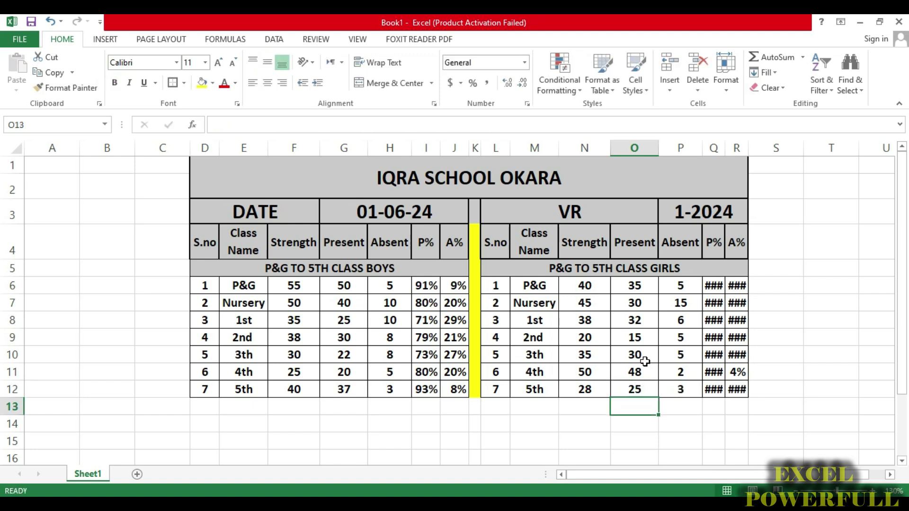
# Step: Widen column Q slightly and autofit column R so the girls' P% and A% percentages fit
pyautogui.click(712, 285)
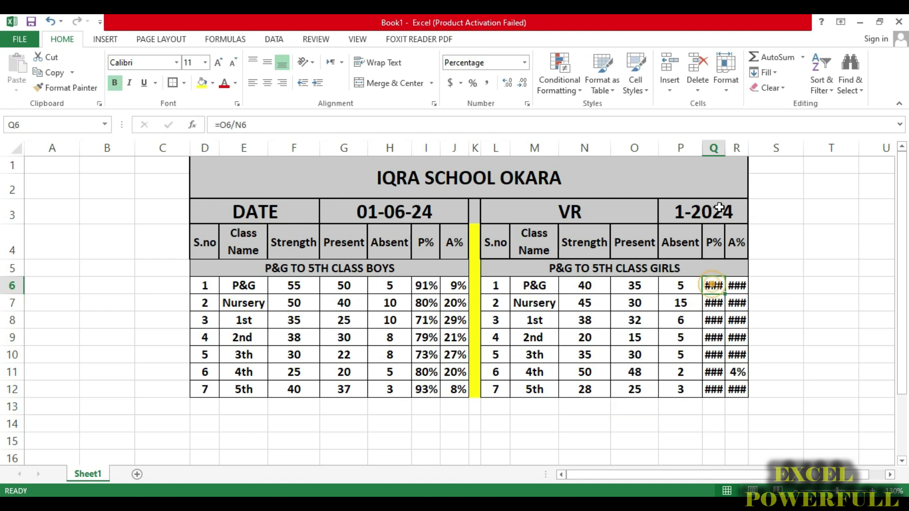
pyautogui.moveTo(724, 147); pyautogui.dragTo(731, 146)
pyautogui.doubleClick(742, 285)
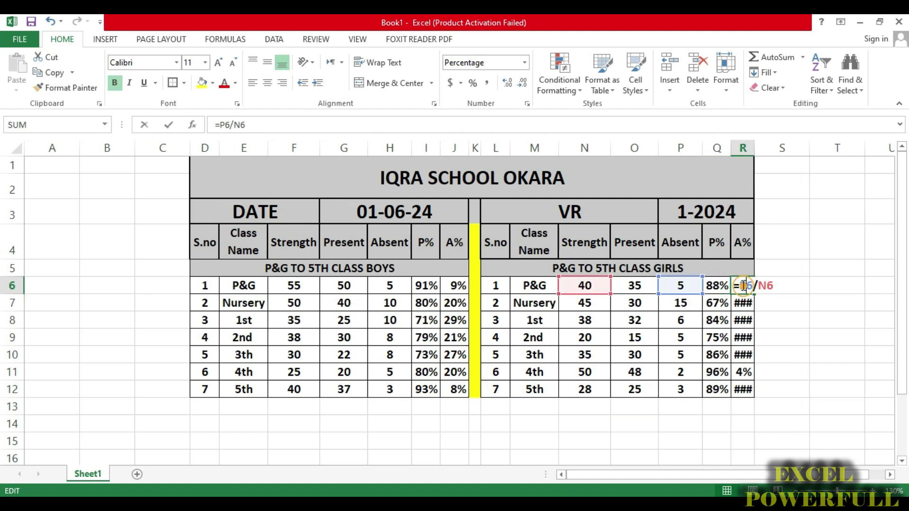
pyautogui.click(728, 319)
pyautogui.click(742, 285)
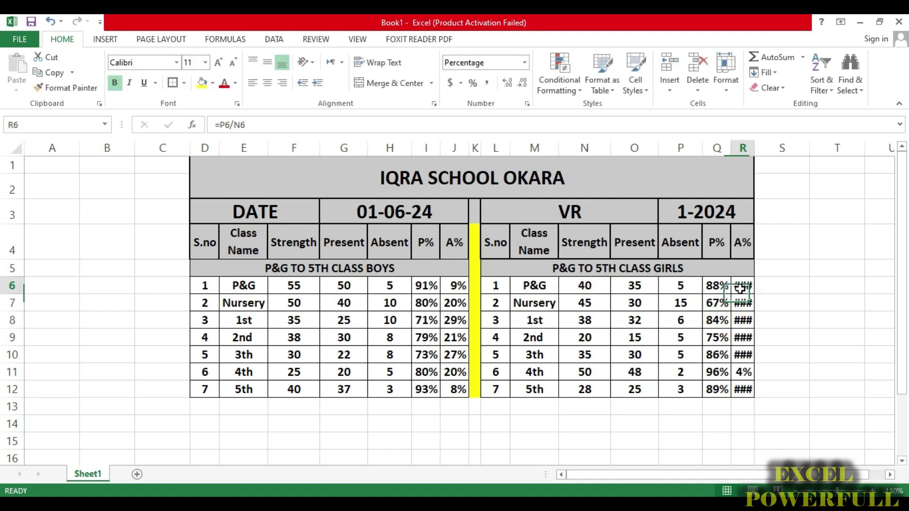
pyautogui.doubleClick(753, 146)
pyautogui.click(716, 355)
# Step: Fill the girls' P% formula from Q6 and A% formula from R6 down to row 12
pyautogui.click(714, 286)
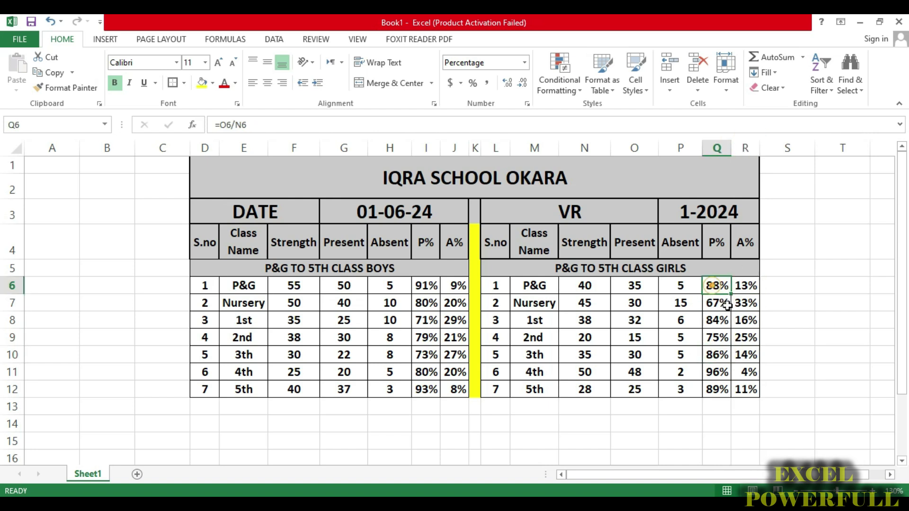
pyautogui.moveTo(732, 296); pyautogui.dragTo(731, 398)
pyautogui.click(795, 320)
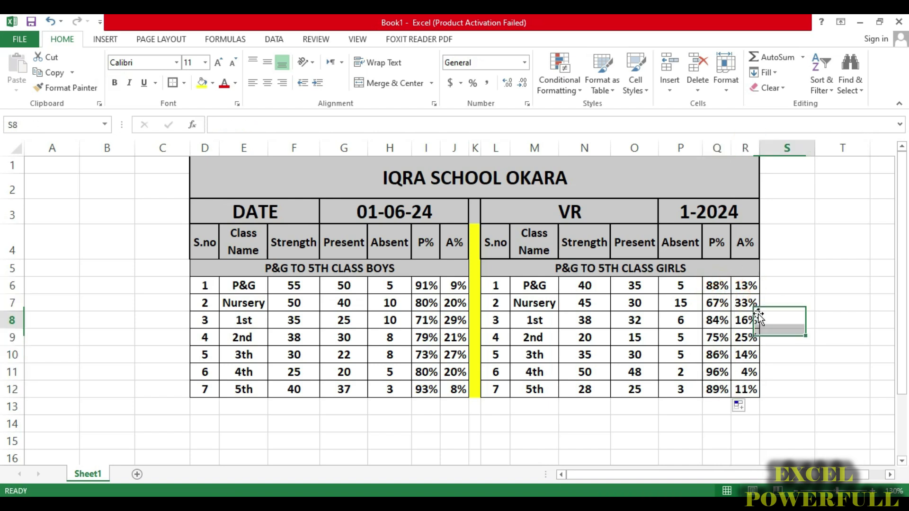
pyautogui.click(745, 288)
pyautogui.click(758, 294)
pyautogui.moveTo(760, 309); pyautogui.dragTo(756, 391)
pyautogui.click(746, 411)
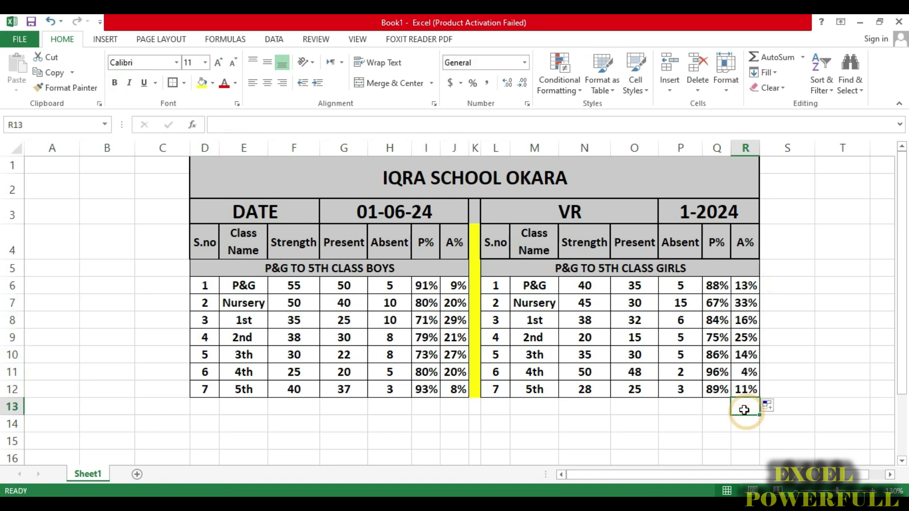
# Step: Clear the girls' percentages in Q6:R12, and re-enter the P% formula =O6/N6 in Q6, filled down to Q12
pyautogui.moveTo(713, 288); pyautogui.dragTo(745, 387)
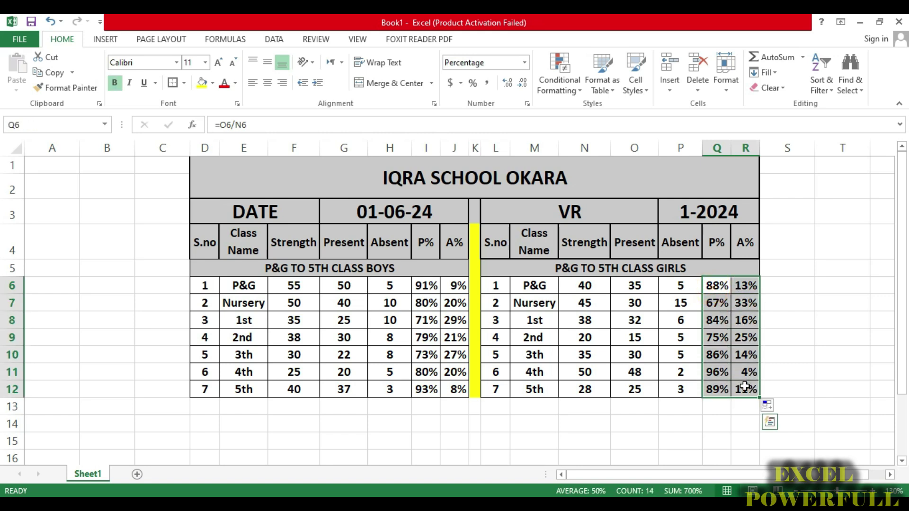
pyautogui.press('Delete')
pyautogui.click(714, 287)
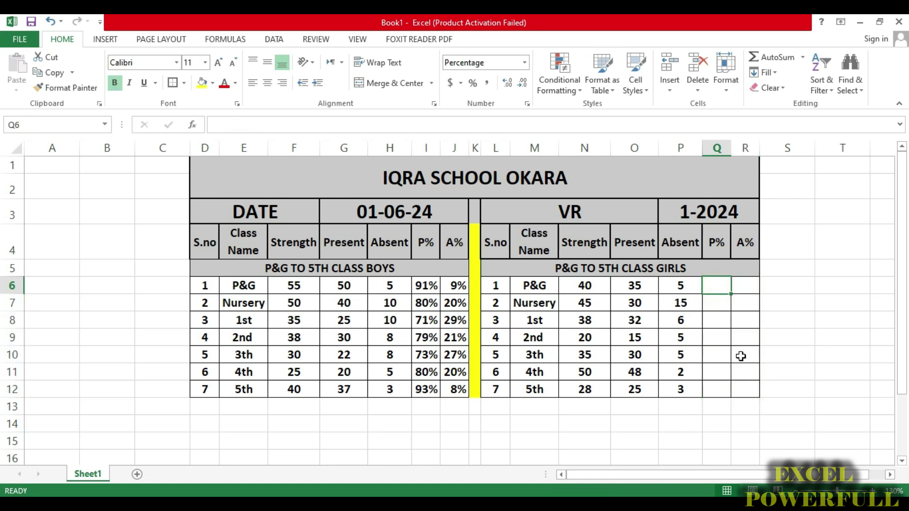
pyautogui.write('=')
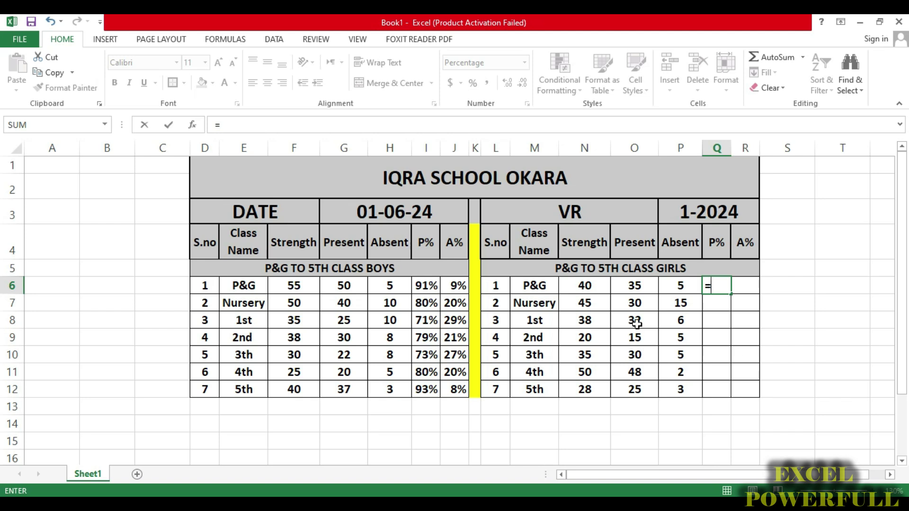
pyautogui.click(628, 292)
pyautogui.write('/')
pyautogui.click(591, 289)
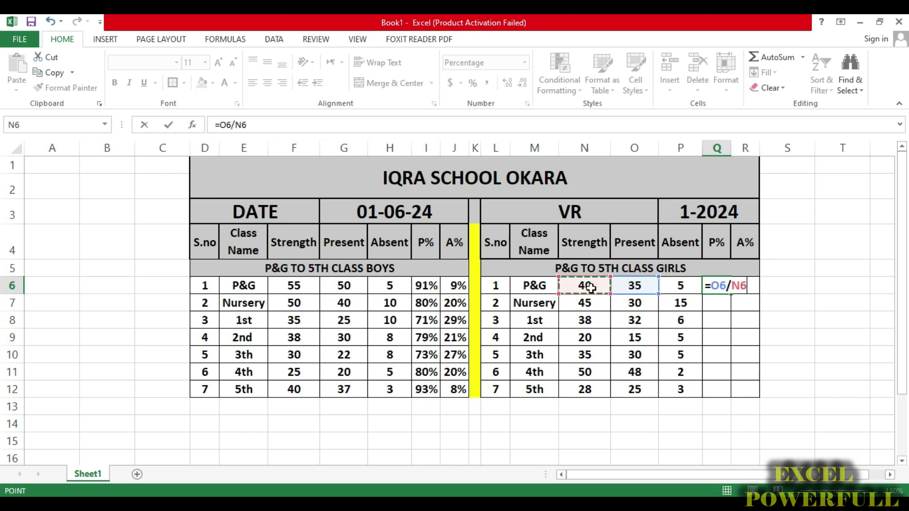
pyautogui.press('Return')
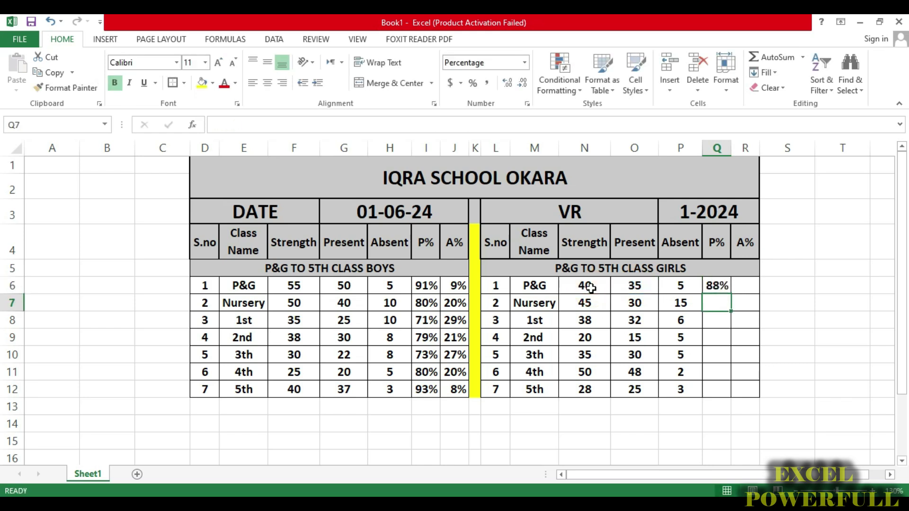
pyautogui.click(720, 286)
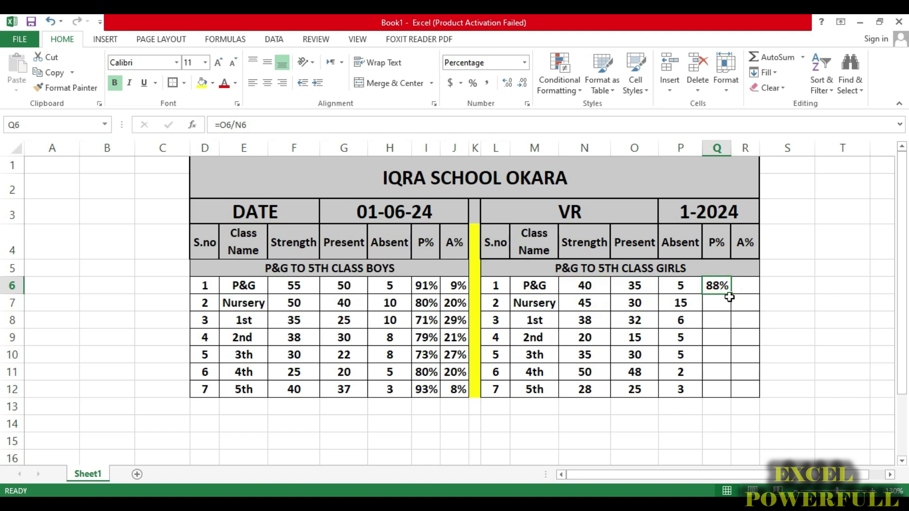
pyautogui.moveTo(731, 294); pyautogui.dragTo(737, 403)
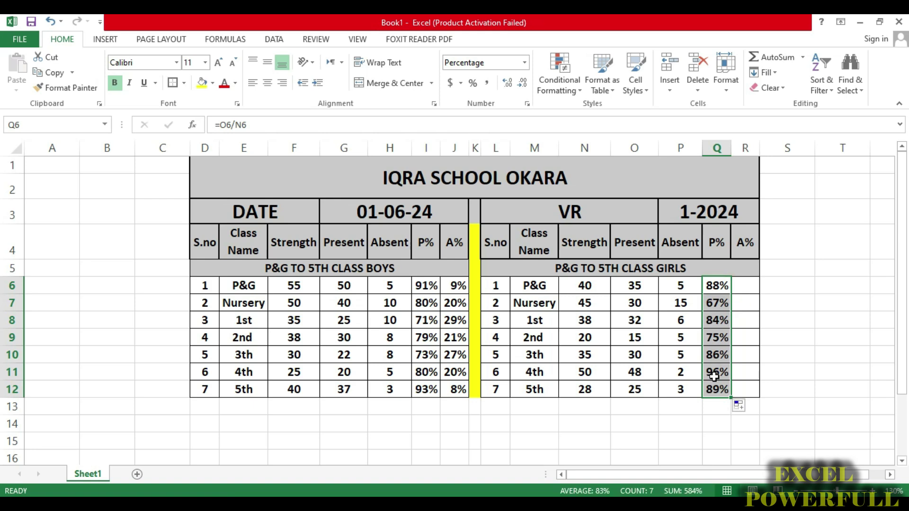
# Step: Enter the girls' A% formula =P6/N6 in R6 and fill it down to R12
pyautogui.click(743, 290)
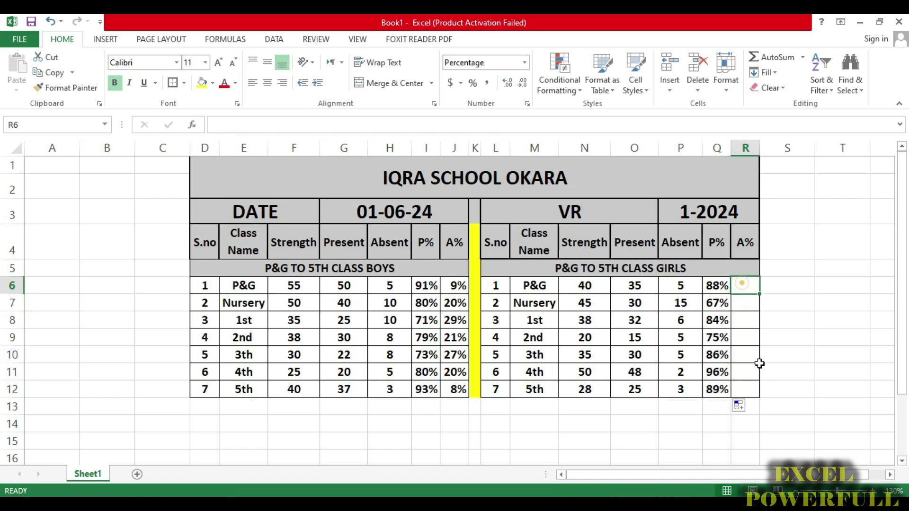
pyautogui.write('=')
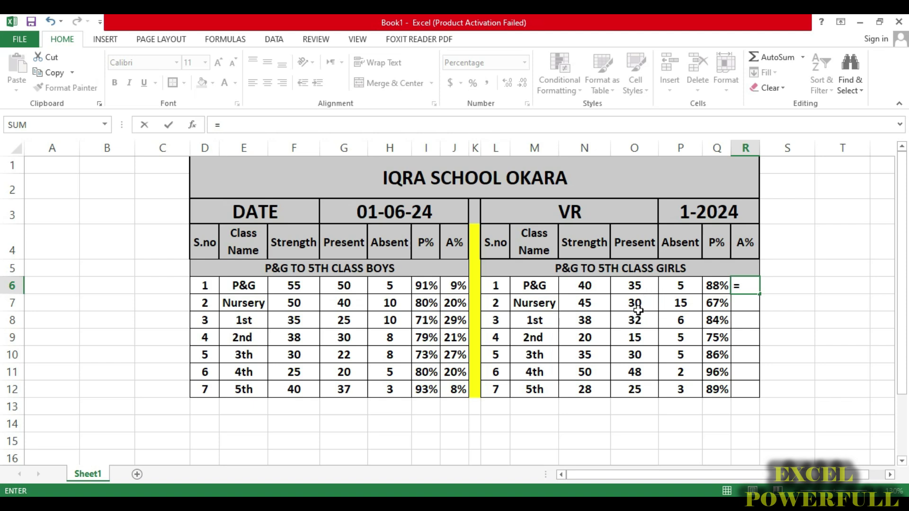
pyautogui.click(675, 291)
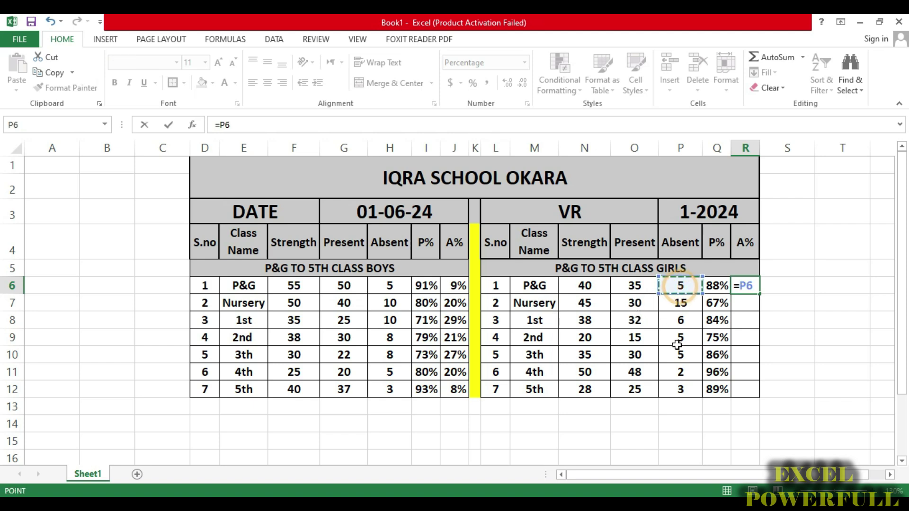
pyautogui.write('/')
pyautogui.click(584, 285)
pyautogui.press('Return')
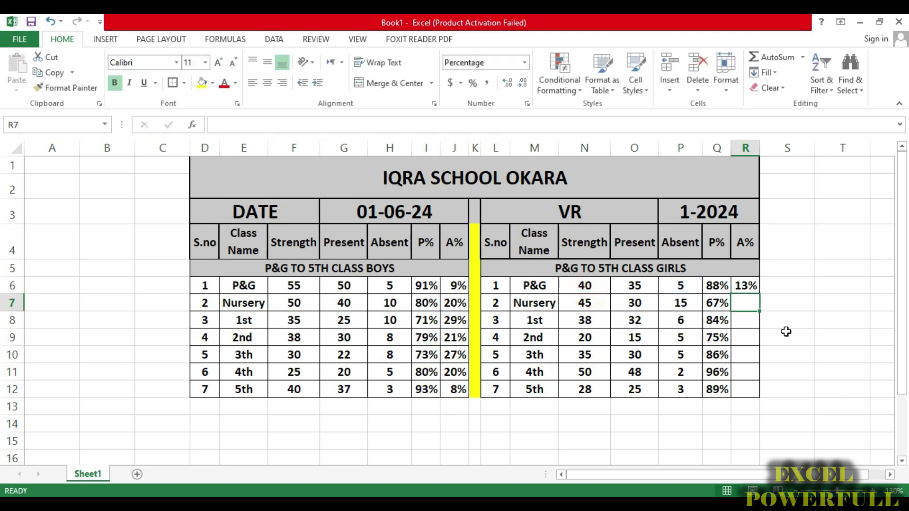
pyautogui.click(751, 288)
pyautogui.moveTo(758, 294); pyautogui.dragTo(757, 392)
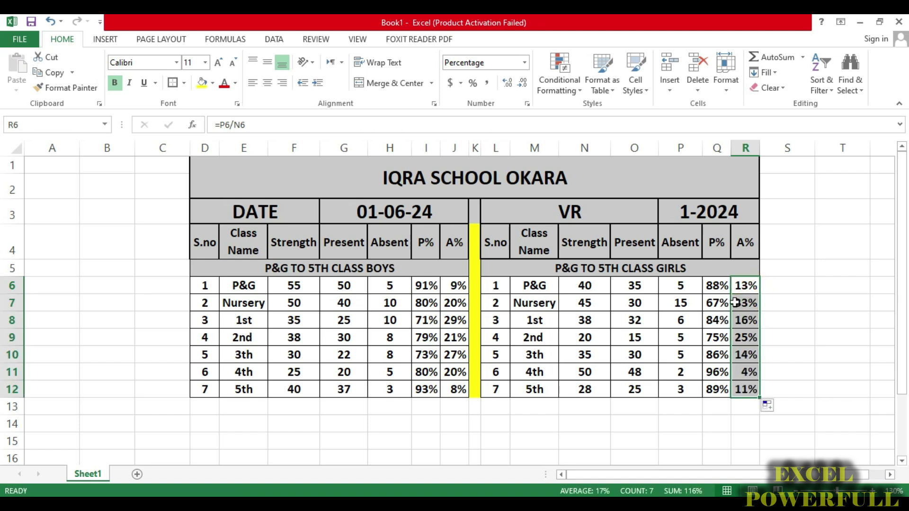
pyautogui.click(746, 403)
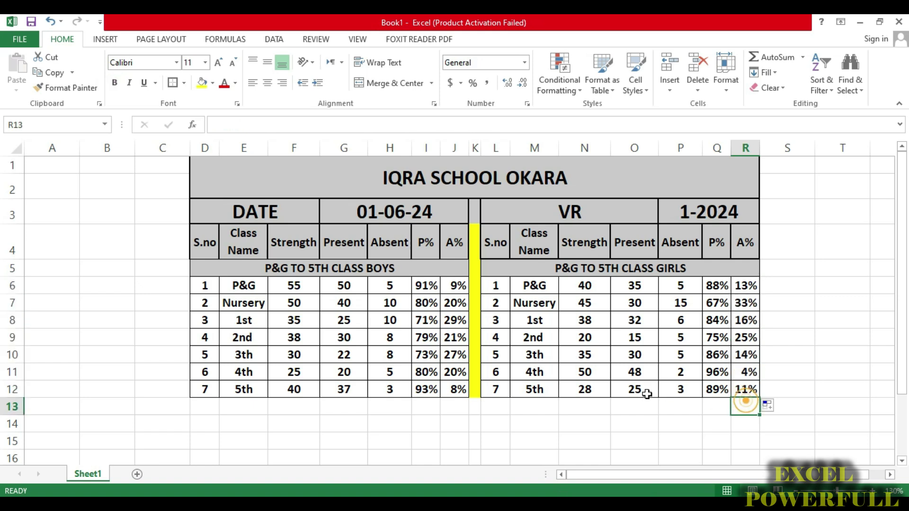
# Step: Merge and center D13:E13 below the boys' table and enter the label TOTAL
pyautogui.click(636, 389)
pyautogui.click(209, 407)
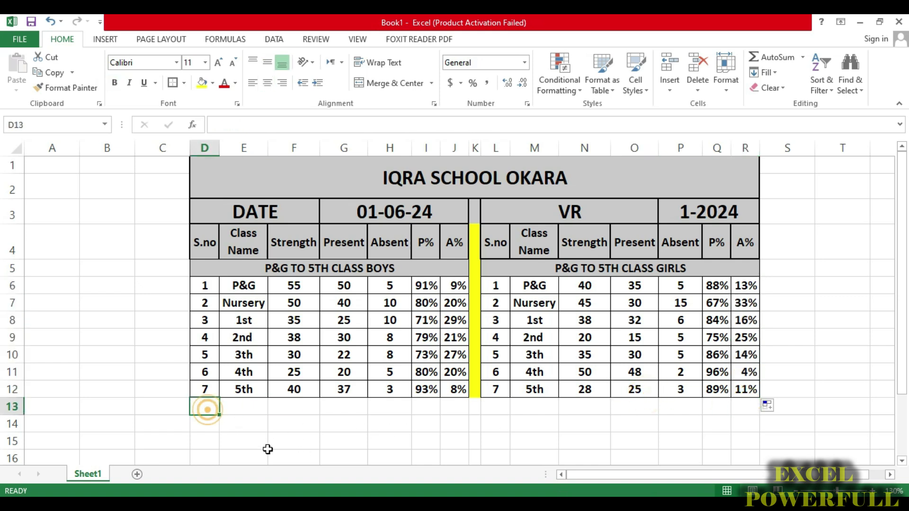
pyautogui.moveTo(218, 408); pyautogui.dragTo(245, 405)
pyautogui.scroll(-1, 258, 233)
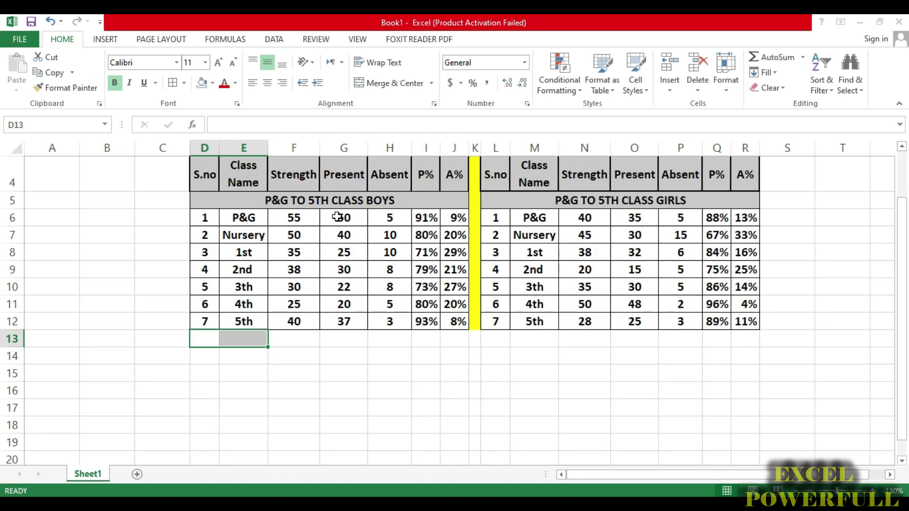
pyautogui.click(312, 322)
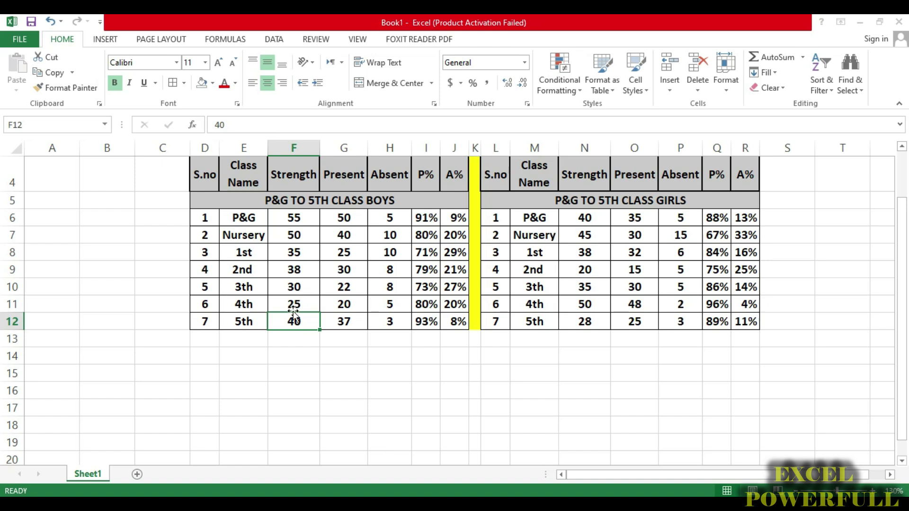
pyautogui.moveTo(210, 342); pyautogui.dragTo(242, 340)
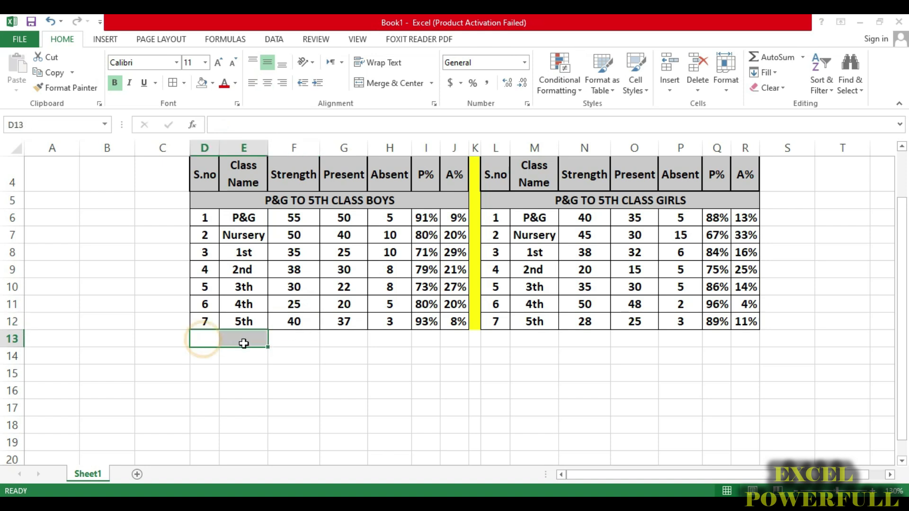
pyautogui.click(389, 83)
pyautogui.write('T')
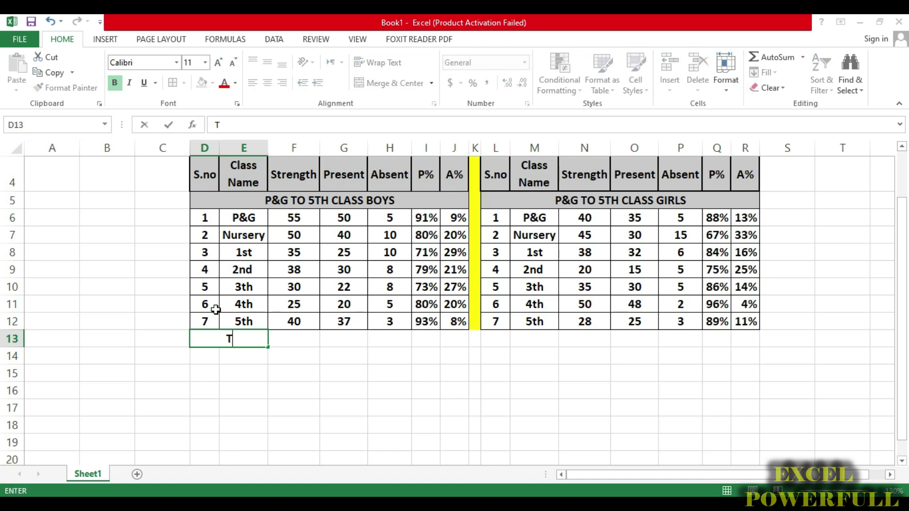
pyautogui.write('OTAL')
pyautogui.press('Tab')
# Step: Enter =SUM(F6:F12) in F13 and fill it across to H13 for the boys' Strength, Present and Absent totals
pyautogui.write('=SUM')
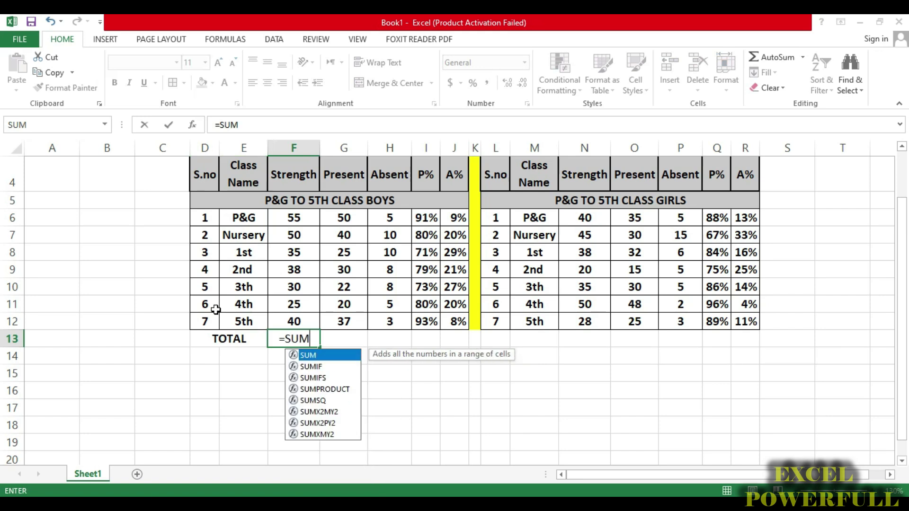
pyautogui.write('(')
pyautogui.moveTo(297, 217); pyautogui.dragTo(311, 320)
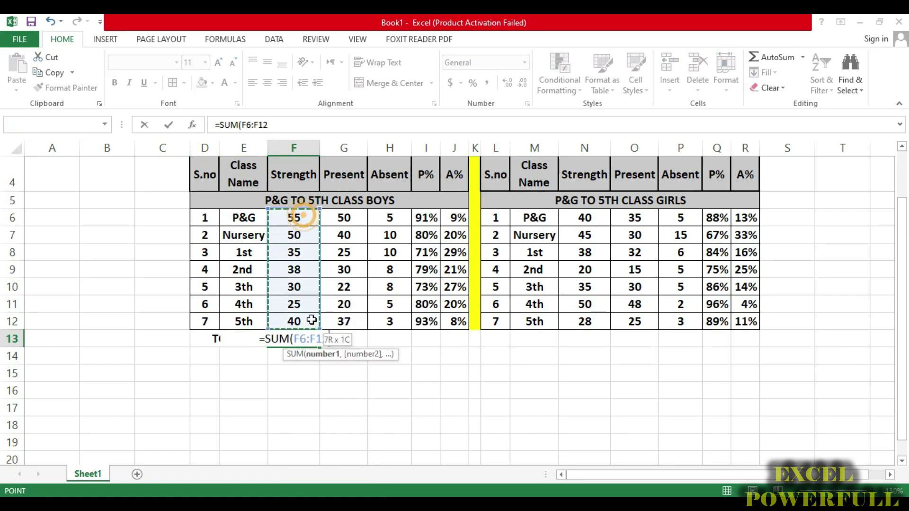
pyautogui.write(')')
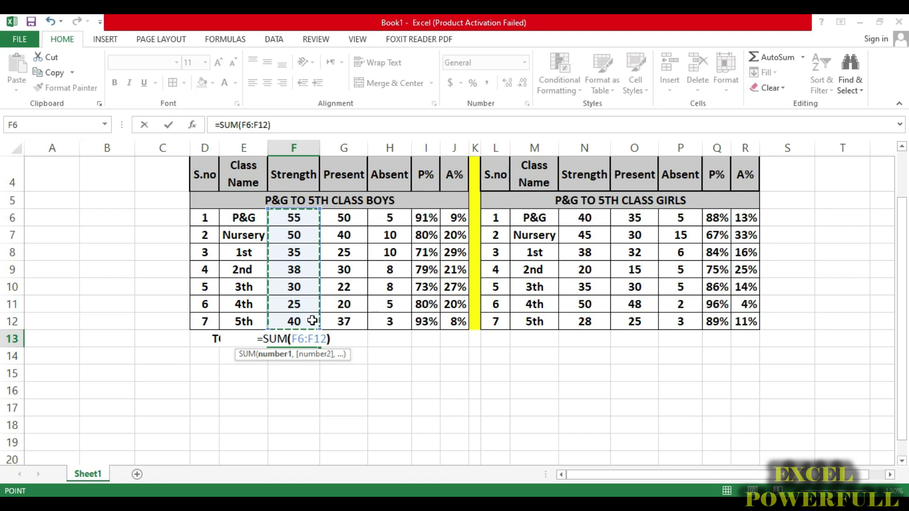
pyautogui.press('Return')
pyautogui.click(302, 339)
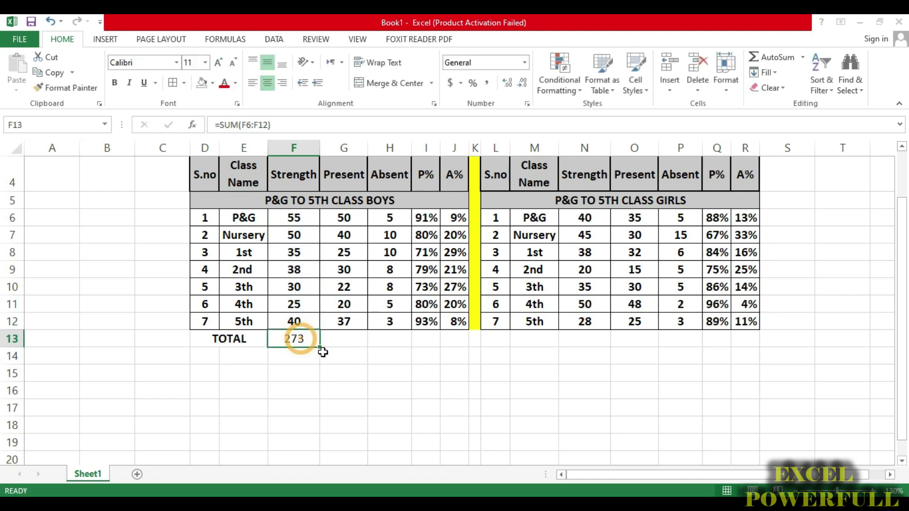
pyautogui.moveTo(322, 351); pyautogui.dragTo(411, 348)
pyautogui.click(300, 364)
pyautogui.click(300, 342)
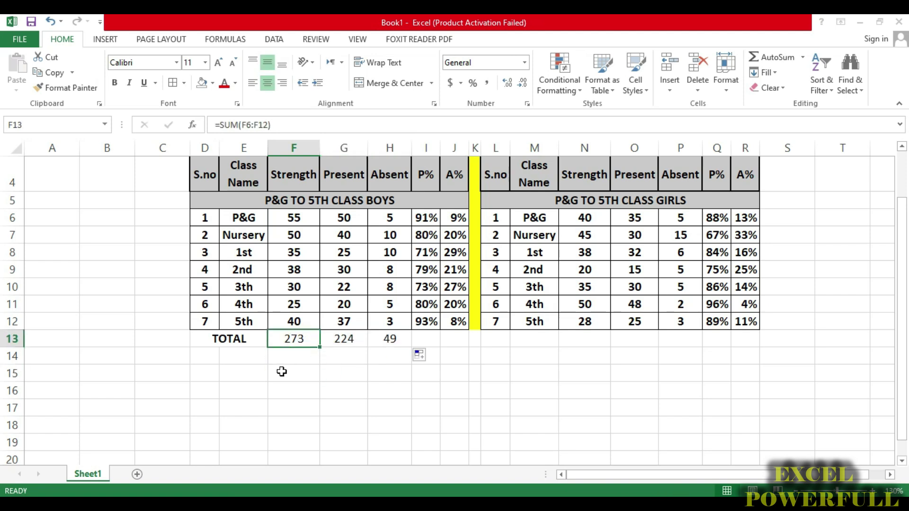
pyautogui.click(337, 341)
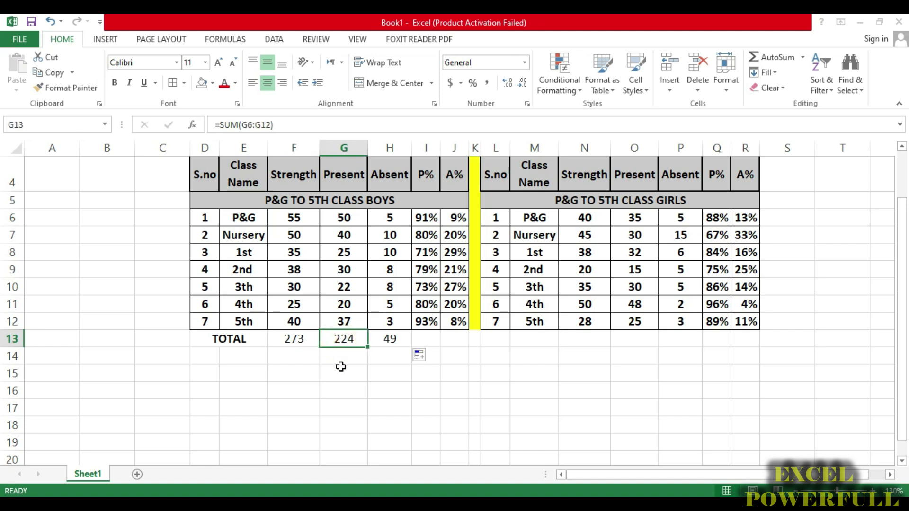
pyautogui.click(394, 346)
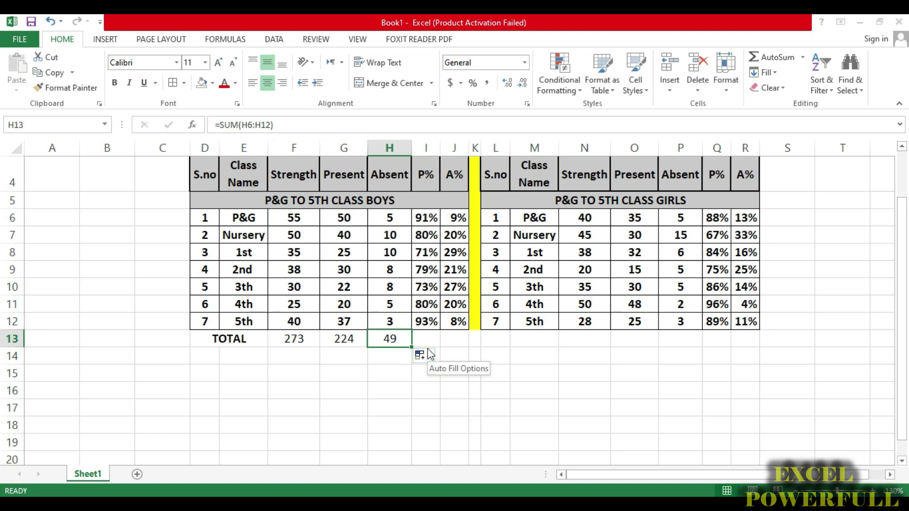
pyautogui.click(293, 341)
pyautogui.click(344, 339)
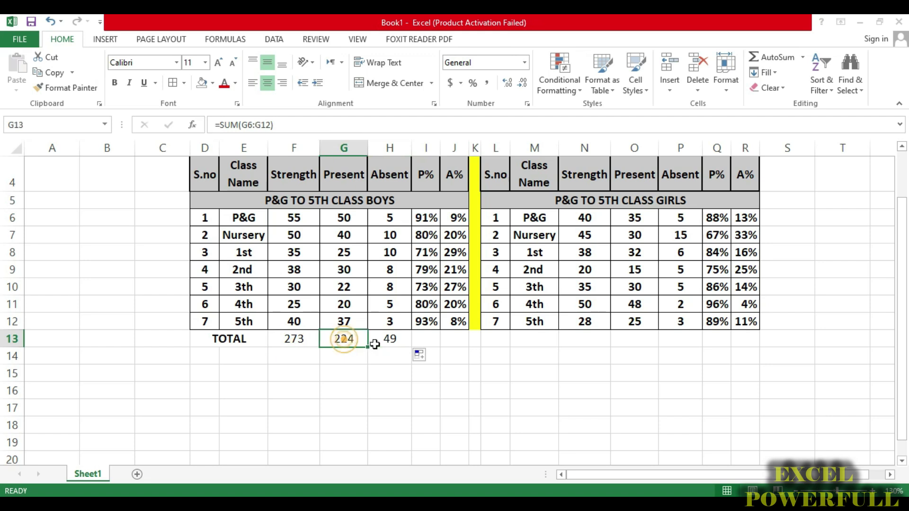
# Step: Extend the boys' P% and A% formulas from I12 and J12 down to the TOTAL row
pyautogui.click(417, 341)
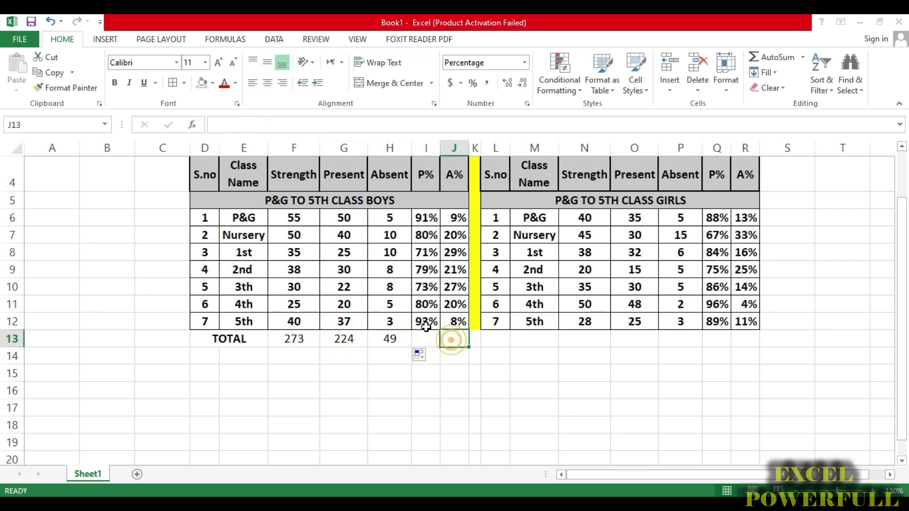
pyautogui.click(426, 323)
pyautogui.moveTo(439, 330); pyautogui.dragTo(469, 342)
pyautogui.click(456, 326)
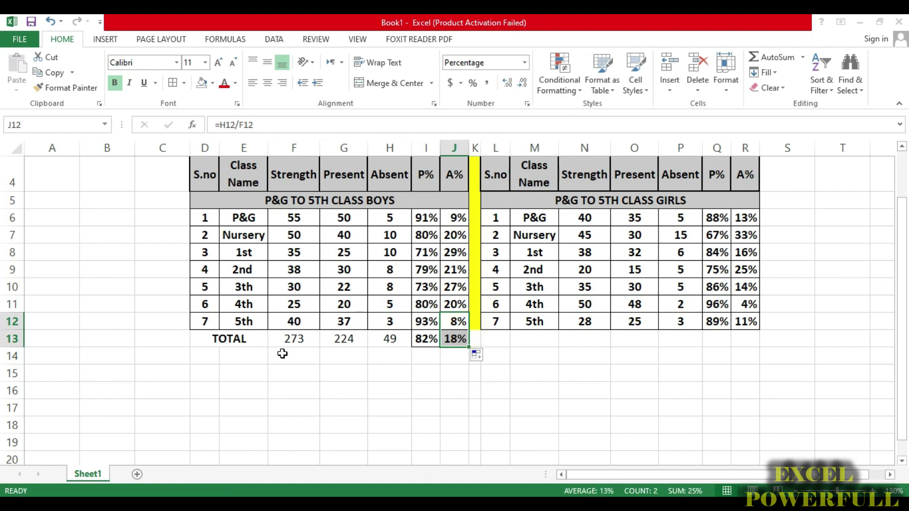
pyautogui.click(284, 339)
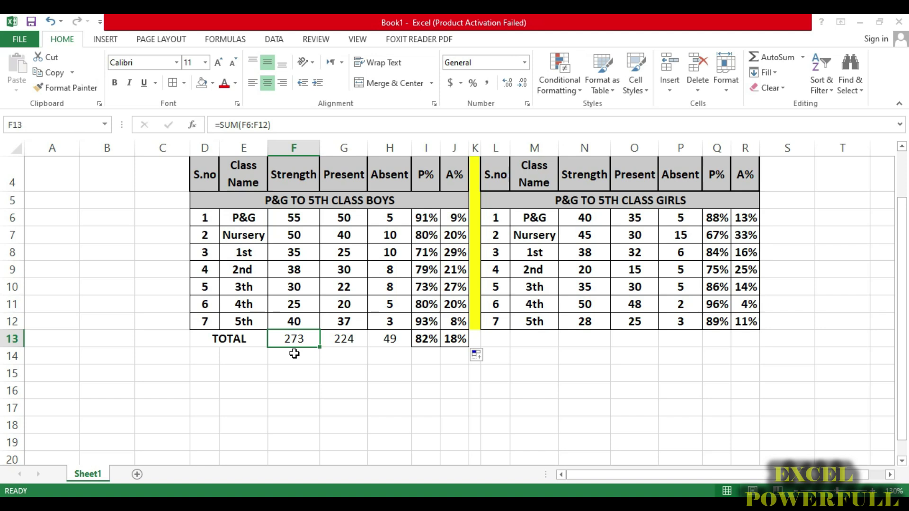
pyautogui.click(452, 339)
# Step: Apply all borders to the boys' TOTAL row, D13:J13
pyautogui.click(226, 337)
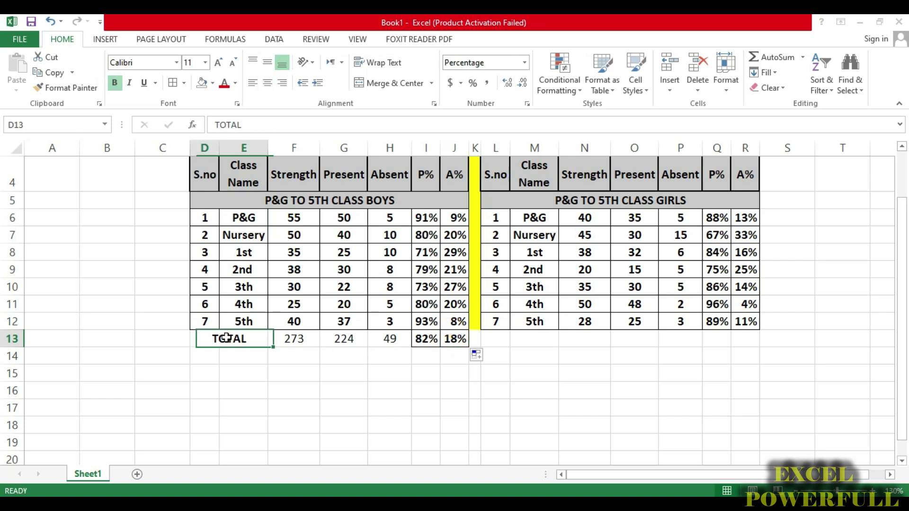
pyautogui.hotkey('shift', 'Right')
pyautogui.hotkey('shift', 'Right')
pyautogui.hotkey('shift', 'Right')
pyautogui.hotkey('shift', 'Right')
pyautogui.hotkey('shift', 'Right')
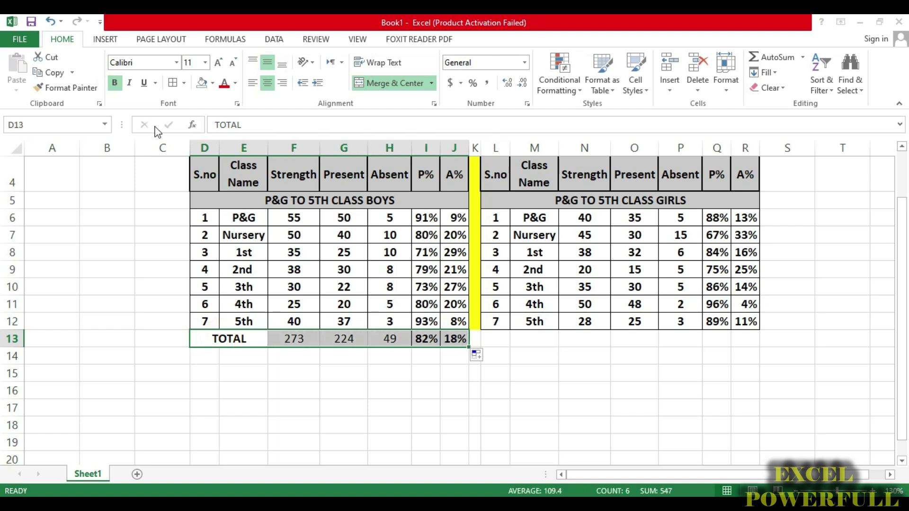
pyautogui.click(173, 85)
# Step: Apply a thick box border to the boys' merged TOTAL cell and to each of F13, G13, I13 and J13
pyautogui.click(229, 339)
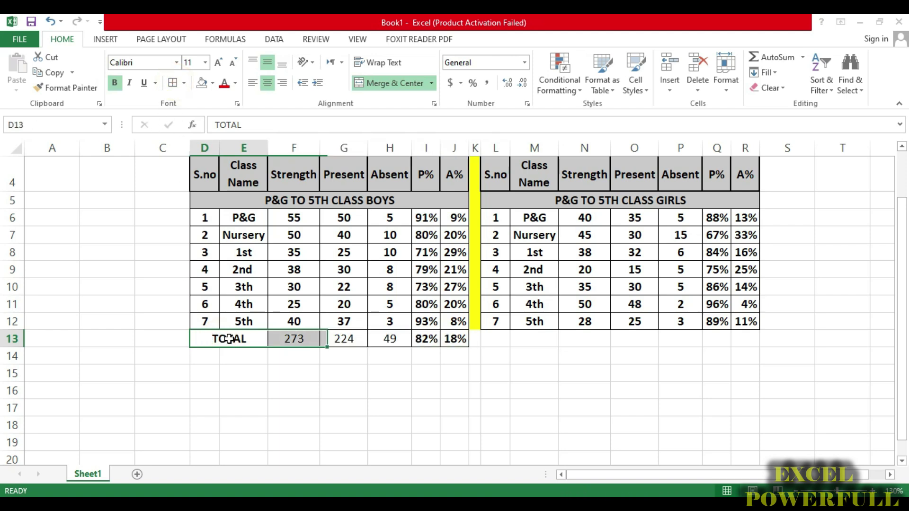
pyautogui.click(185, 84)
pyautogui.click(191, 228)
pyautogui.press('Right')
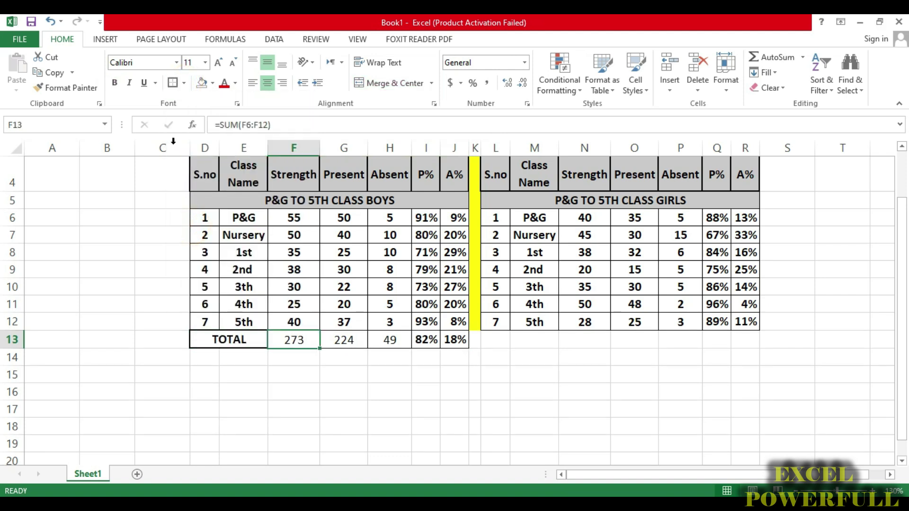
pyautogui.click(173, 84)
pyautogui.press('Right')
pyautogui.click(172, 84)
pyautogui.press('Right')
pyautogui.press('Right')
pyautogui.click(173, 83)
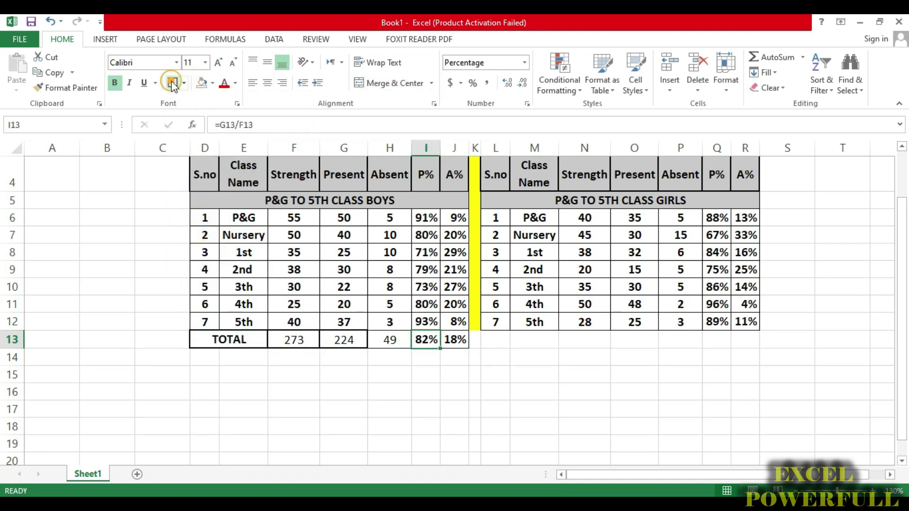
pyautogui.press('Right')
pyautogui.click(173, 84)
pyautogui.press('Right')
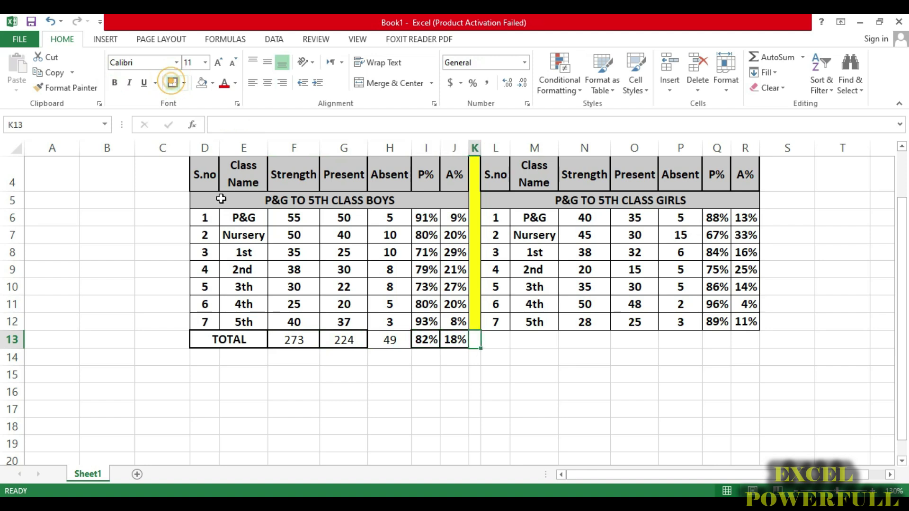
# Step: Apply the same thick box border to the boys' Absent total in H13
pyautogui.click(390, 340)
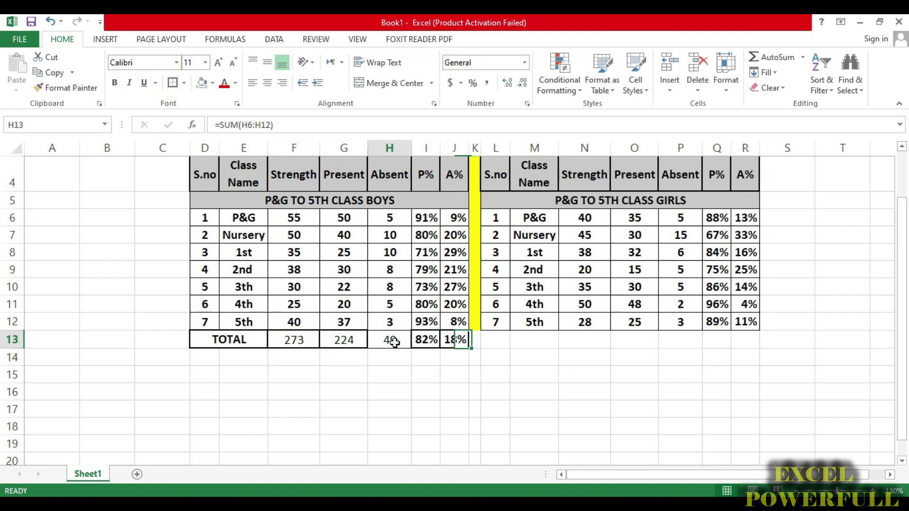
pyautogui.click(173, 84)
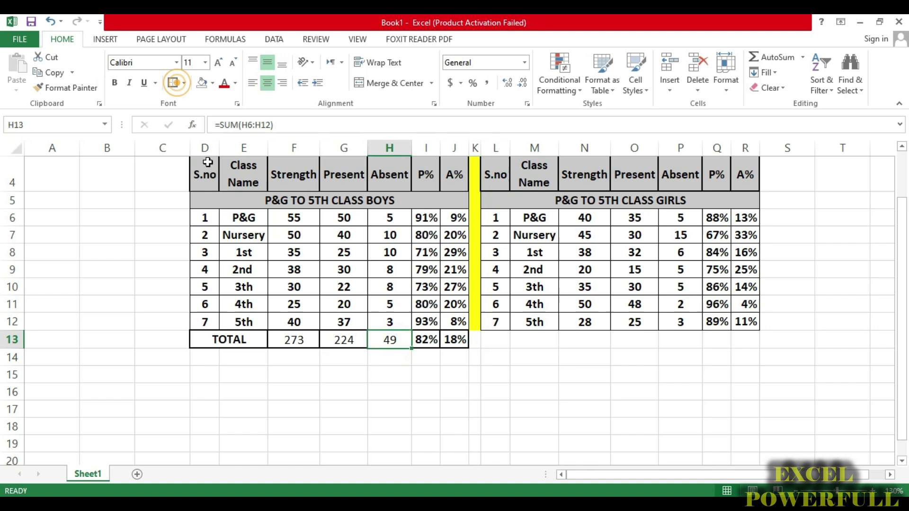
pyautogui.click(359, 374)
# Step: Remove bold from the boys' figures and percentages in F6:J13, including the TOTAL row values
pyautogui.moveTo(293, 218); pyautogui.dragTo(455, 339)
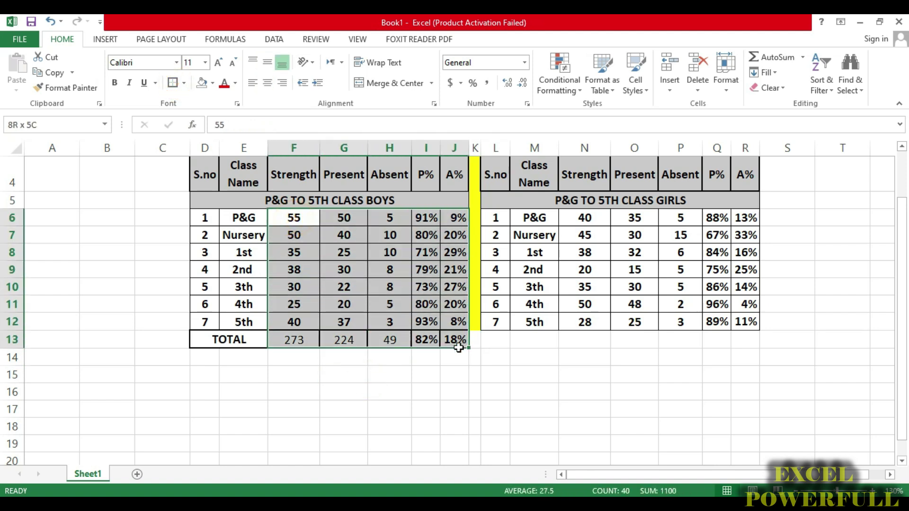
pyautogui.click(115, 83)
pyautogui.click(482, 373)
# Step: Fill K13 with yellow to extend the divider column between the boys' and girls' tables through the TOTAL row
pyautogui.click(473, 340)
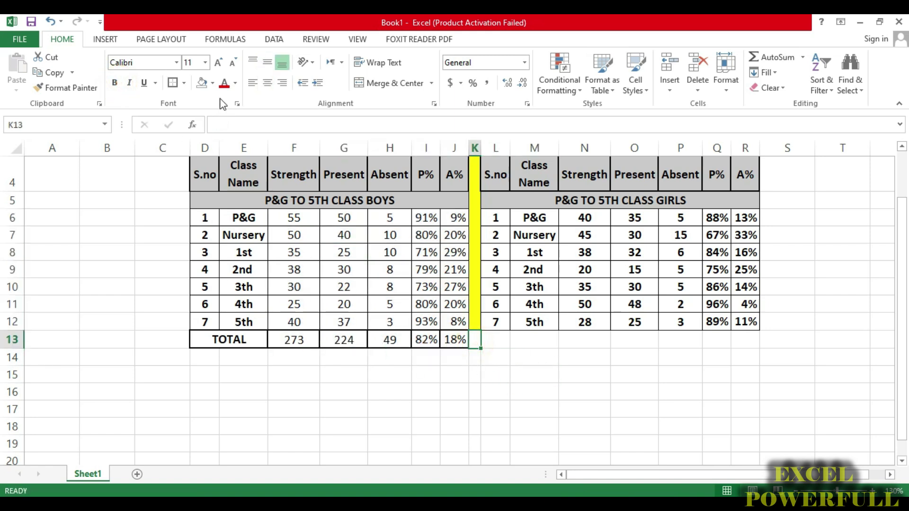
pyautogui.click(212, 83)
pyautogui.click(231, 185)
pyautogui.click(523, 344)
# Step: Merge and center L13:M13 below the girls' table and enter TOTAL as its label
pyautogui.click(493, 341)
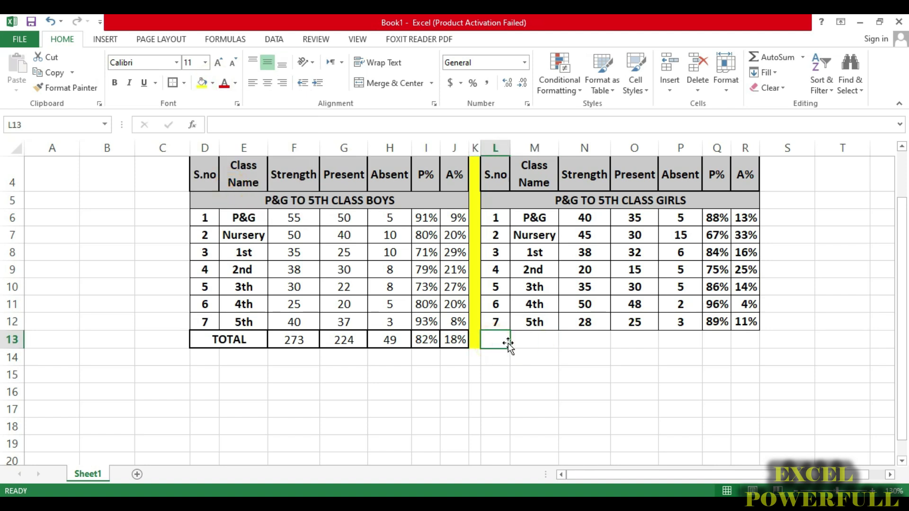
pyautogui.moveTo(507, 346); pyautogui.dragTo(531, 339)
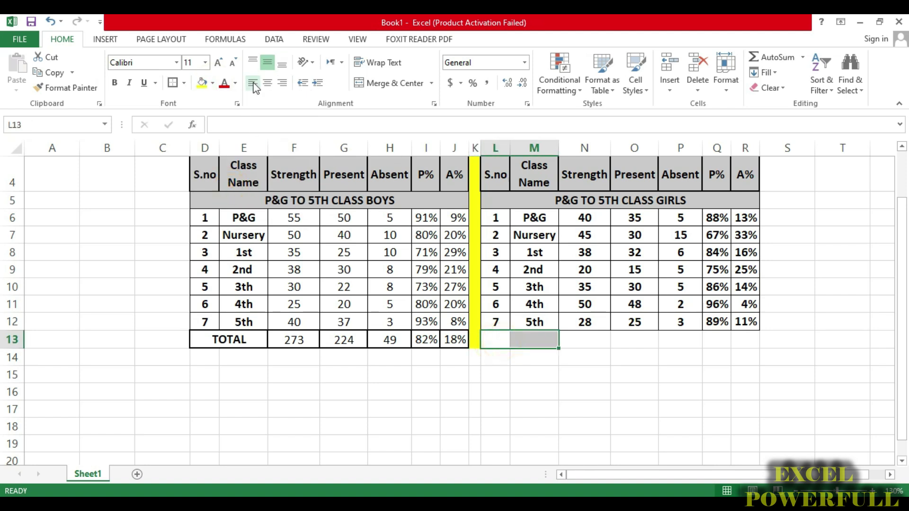
pyautogui.click(385, 84)
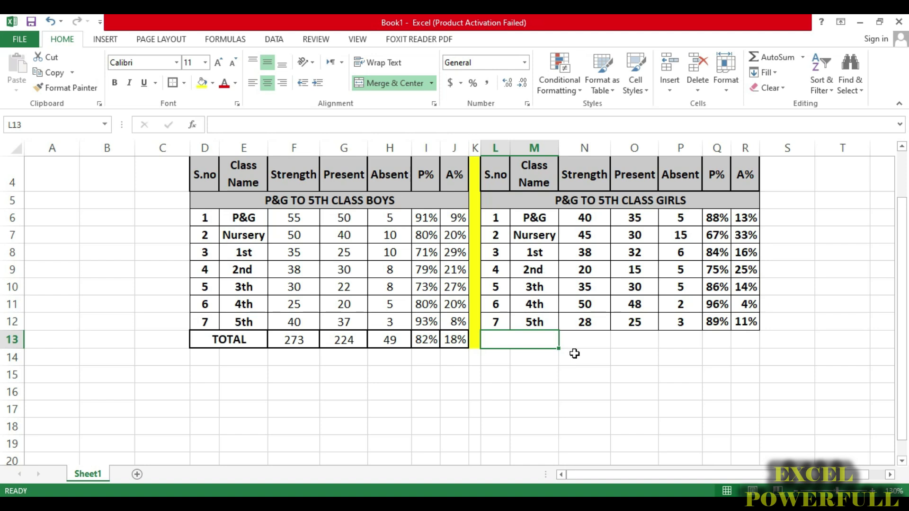
pyautogui.write('TOTAL')
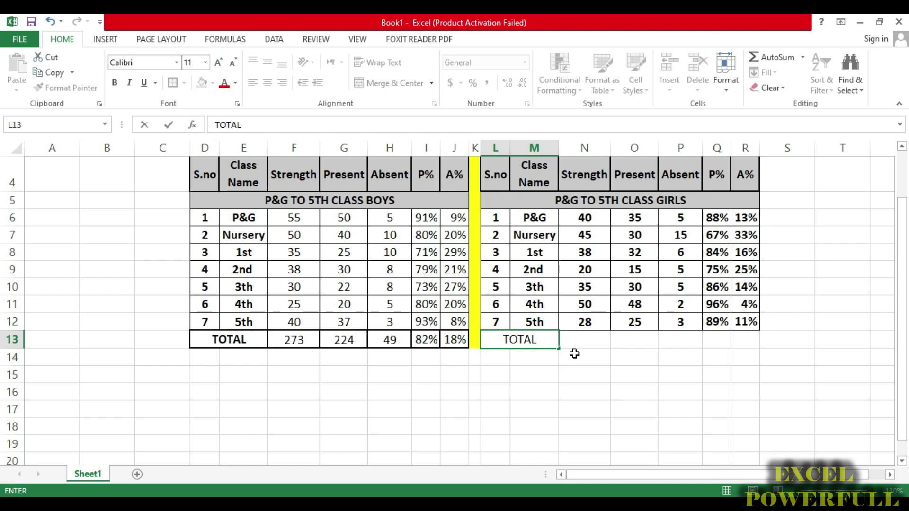
pyautogui.press('Tab')
# Step: Begin the formula for the girls' Strength total in N13
pyautogui.write('=')
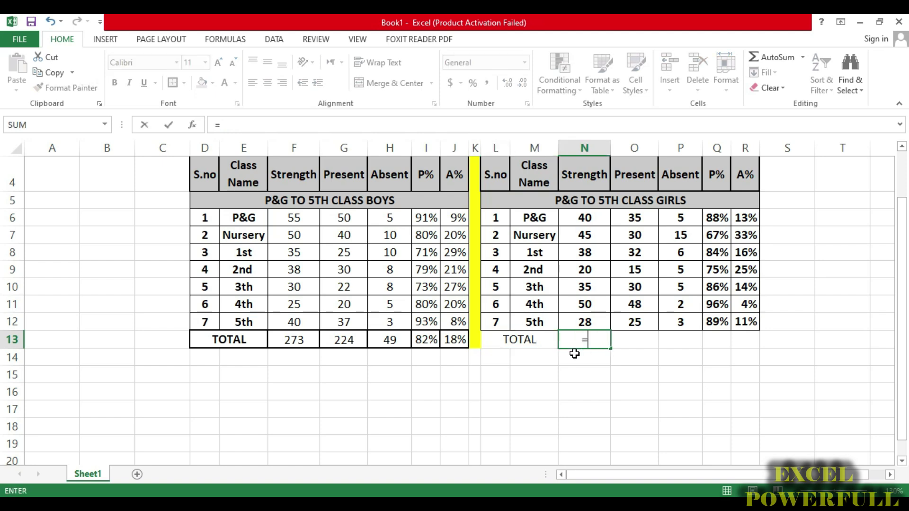
# Step: Total the girls' Strength column in N13 with the formula =SUM(N6:N12)
pyautogui.write('SUM(')
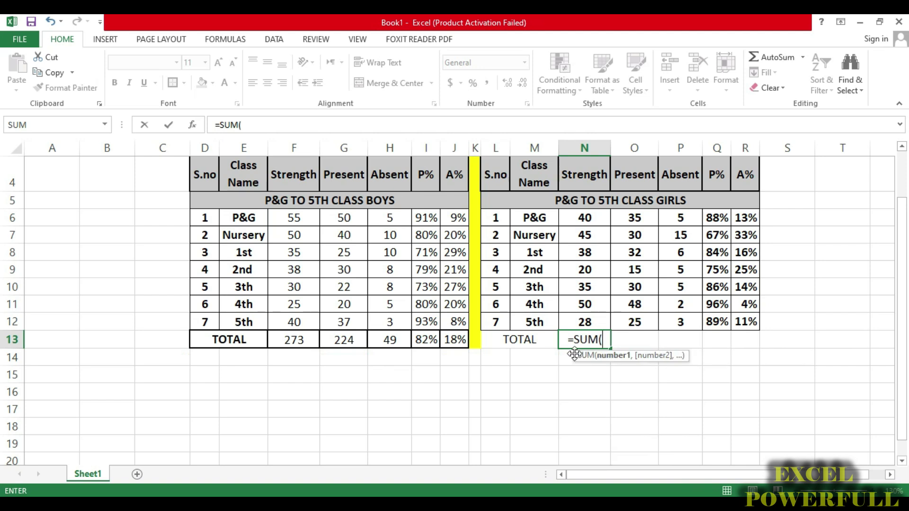
pyautogui.moveTo(585, 216); pyautogui.dragTo(584, 320)
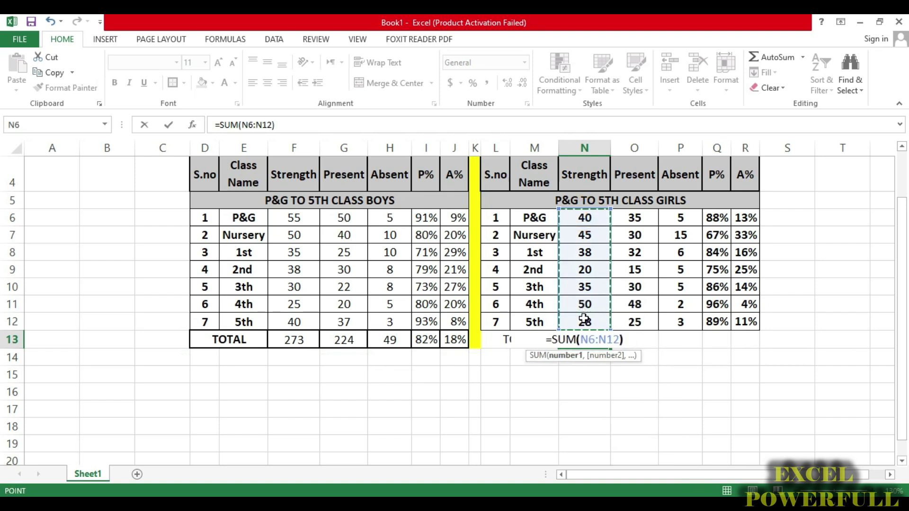
pyautogui.press('Return')
pyautogui.click(585, 340)
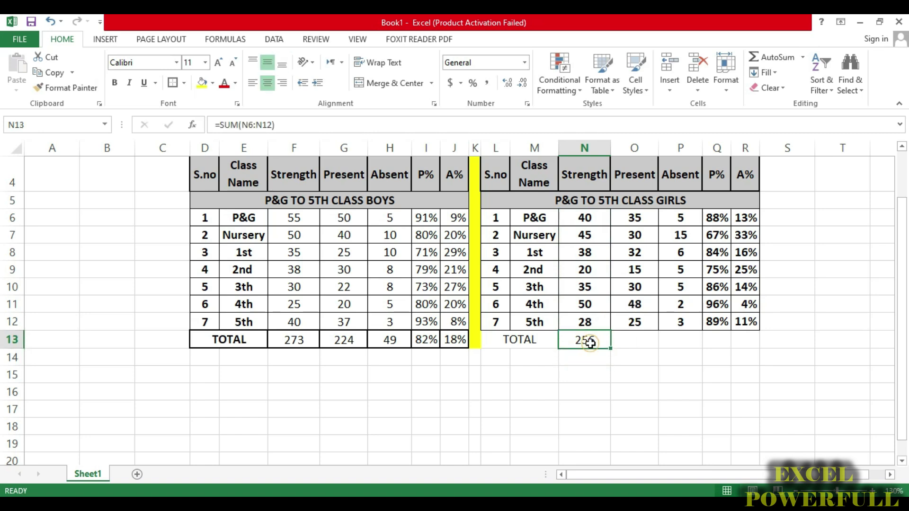
# Step: Fill the girls' Strength total formula across N13:P13 to total the Present and Absent columns too
pyautogui.moveTo(611, 350); pyautogui.dragTo(694, 347)
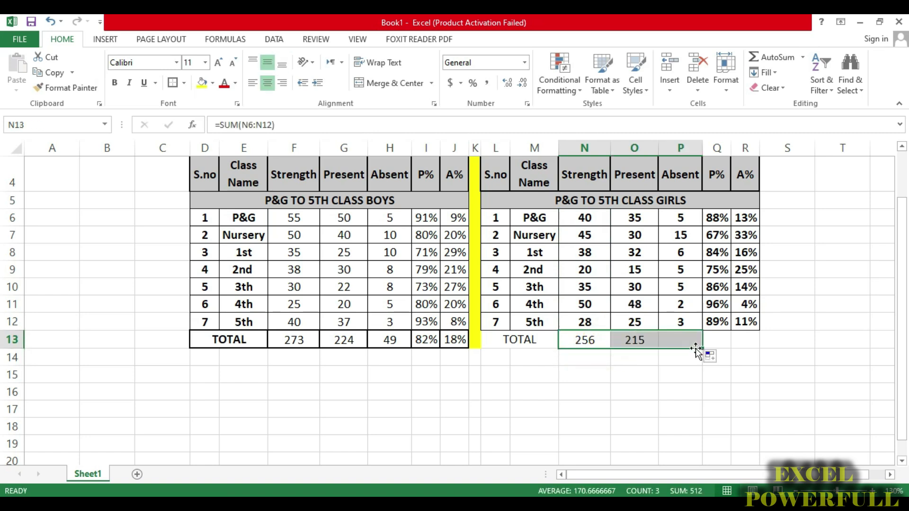
pyautogui.click(591, 378)
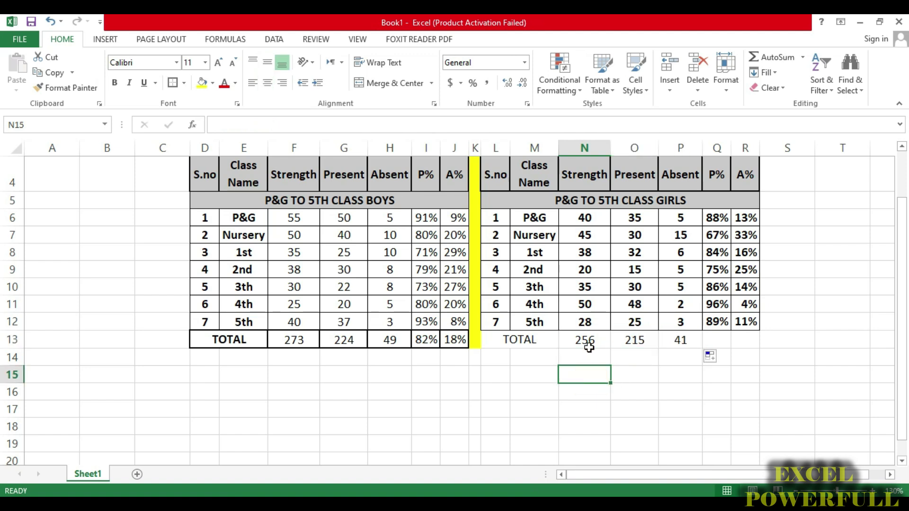
pyautogui.click(626, 345)
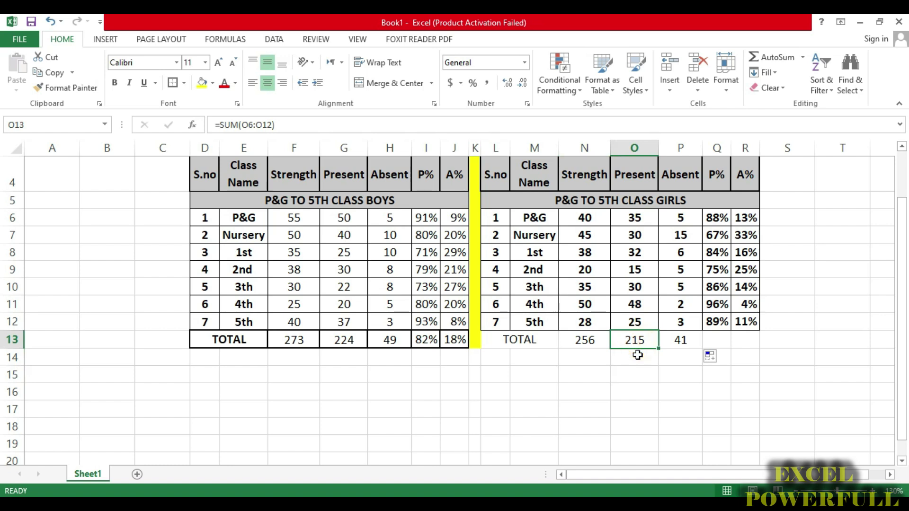
pyautogui.click(681, 345)
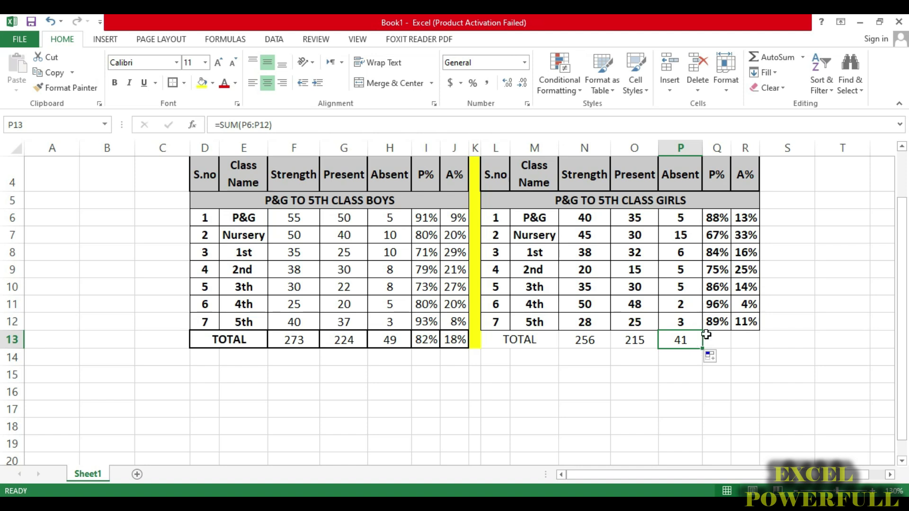
# Step: Extend the girls' P% and A% formulas from row 12 down into the TOTAL row, cells Q13 and R13
pyautogui.click(717, 323)
pyautogui.moveTo(731, 333); pyautogui.dragTo(745, 383)
pyautogui.click(753, 323)
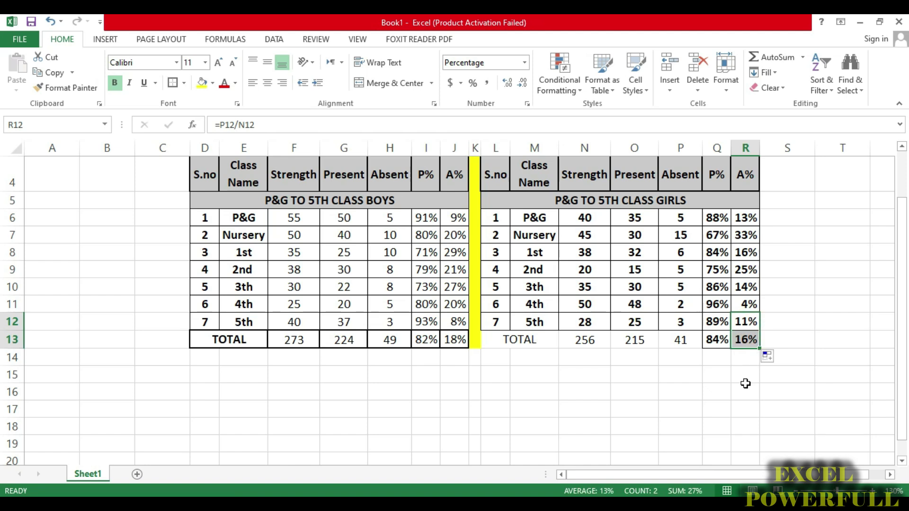
pyautogui.click(752, 345)
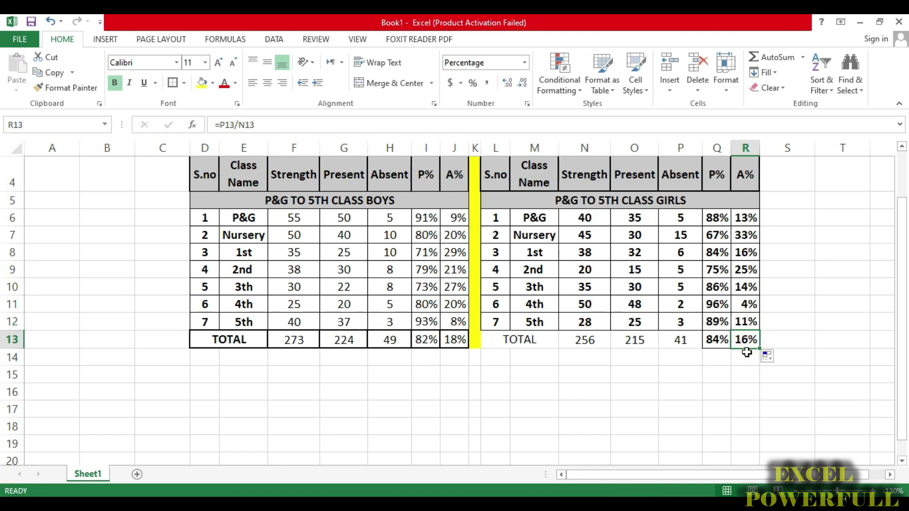
pyautogui.click(714, 344)
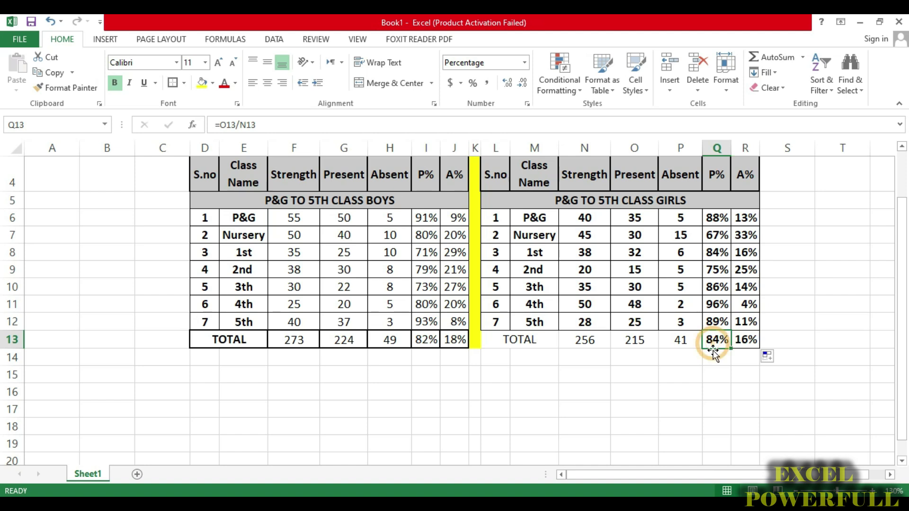
# Step: Apply the dark cell borders to the girls' TOTAL row, L13:R13, matching the boys' TOTAL row
pyautogui.moveTo(497, 344); pyautogui.dragTo(745, 339)
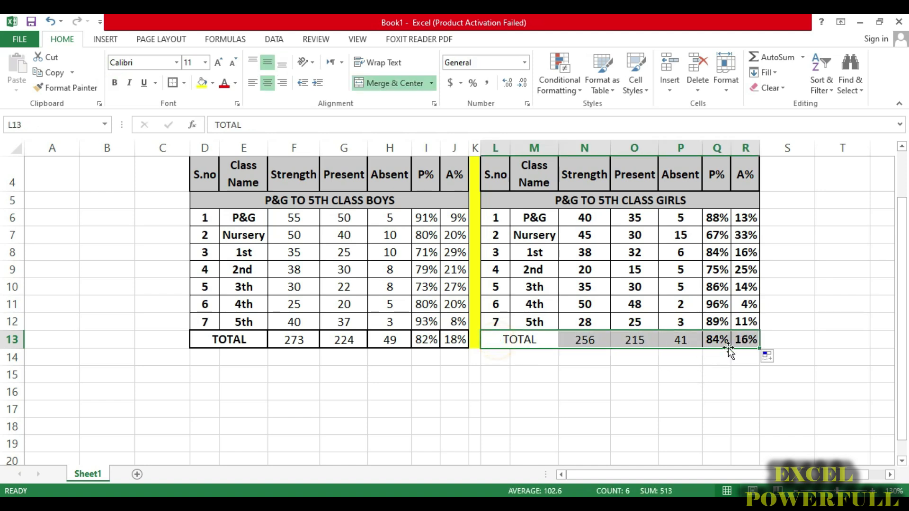
pyautogui.click(173, 83)
pyautogui.click(521, 341)
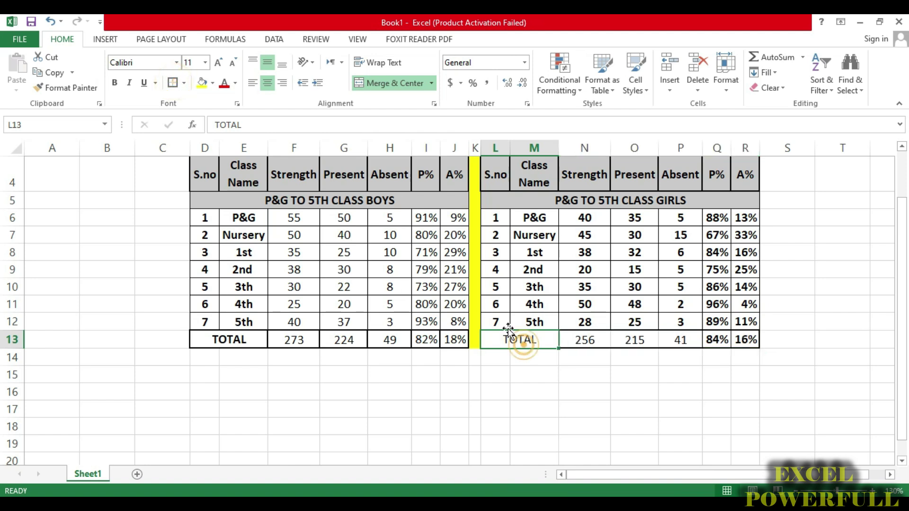
pyautogui.click(174, 83)
pyautogui.press('Right')
pyautogui.press('Right')
pyautogui.press('Right')
pyautogui.press('Right')
pyautogui.press('Right')
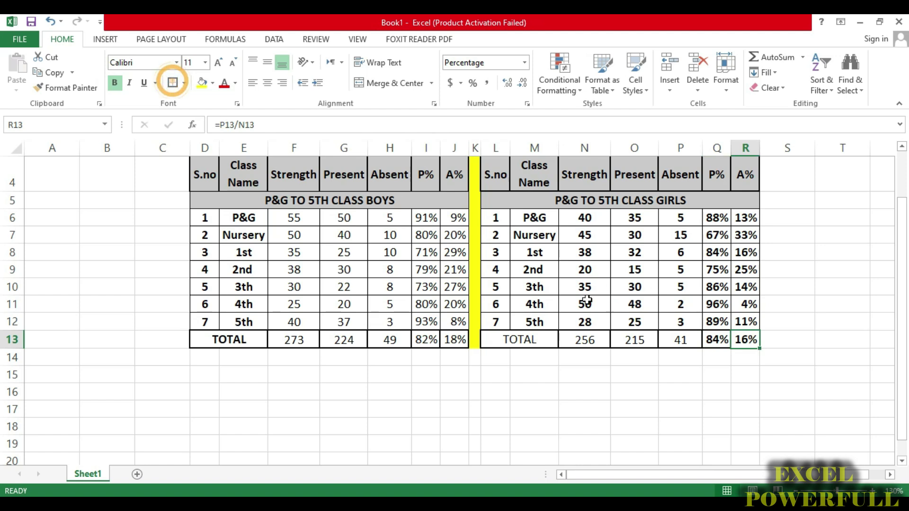
# Step: Remove bold formatting from the girls' figures and percentages in N6:R13
pyautogui.moveTo(577, 219); pyautogui.dragTo(744, 337)
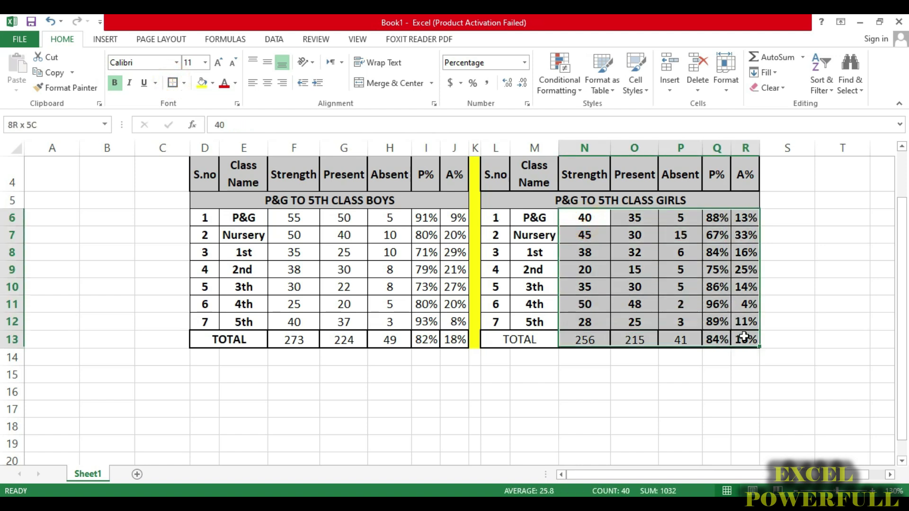
pyautogui.click(115, 82)
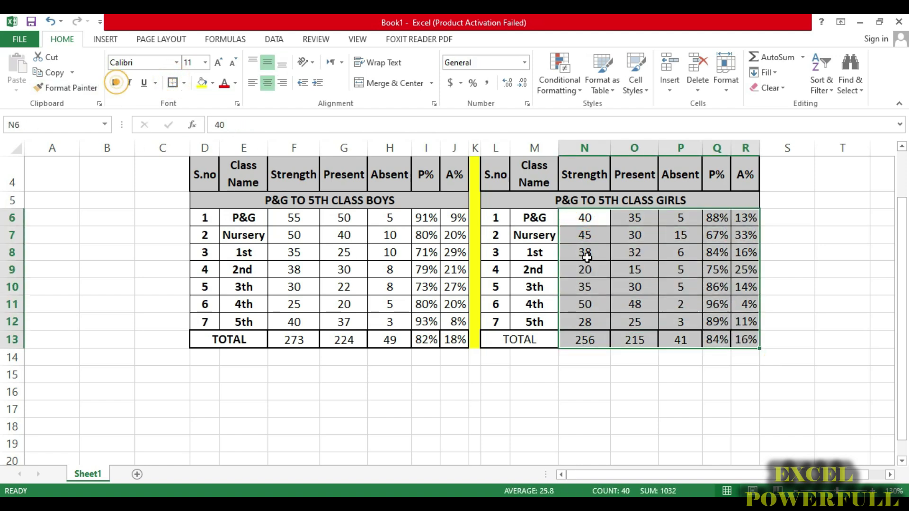
pyautogui.click(713, 374)
# Step: Fill the TOTAL label cells of both the boys' and girls' tables with yellow
pyautogui.click(517, 339)
pyautogui.click(219, 340)
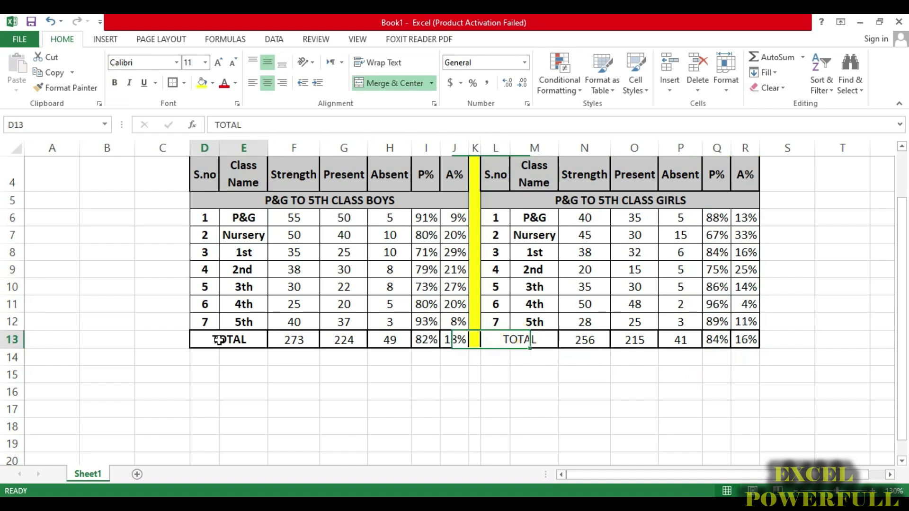
pyautogui.click(201, 83)
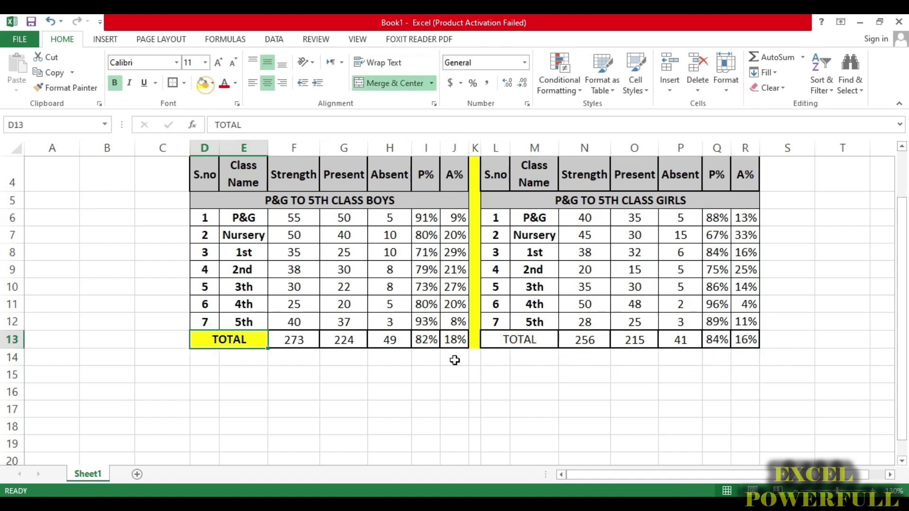
pyautogui.click(519, 339)
pyautogui.click(202, 82)
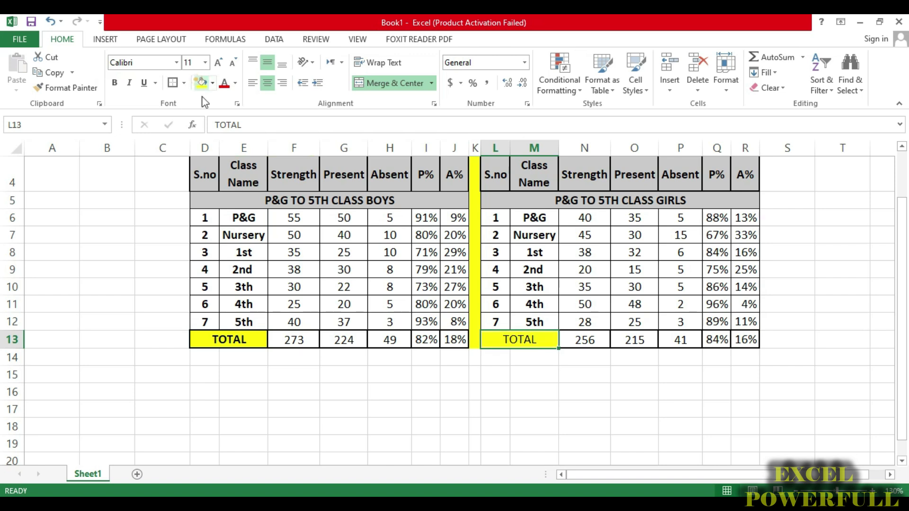
# Step: Fill the total figures in F13:J13 and N13:R13 with light gray
pyautogui.moveTo(294, 339); pyautogui.dragTo(443, 348)
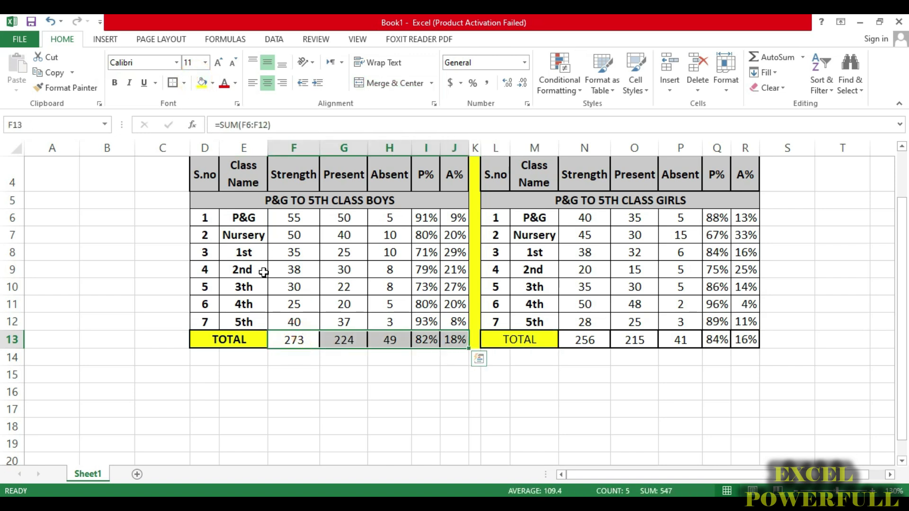
pyautogui.click(213, 84)
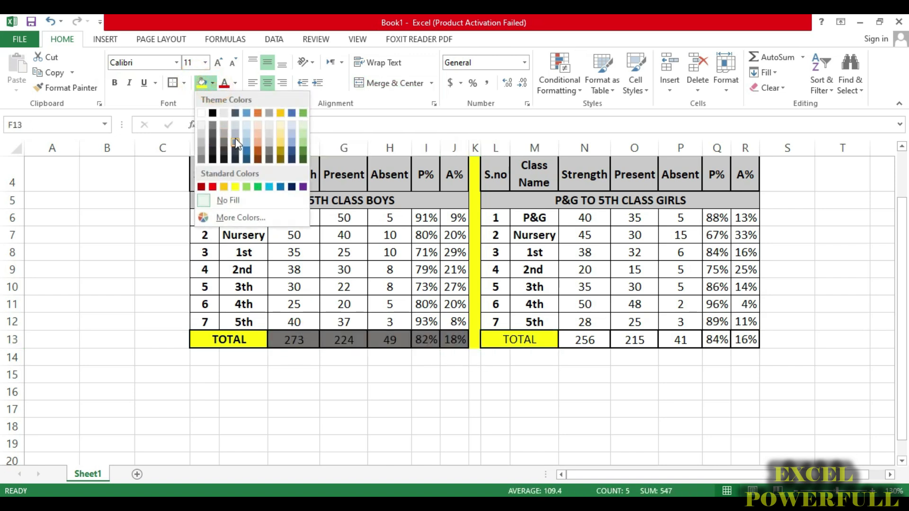
pyautogui.click(268, 138)
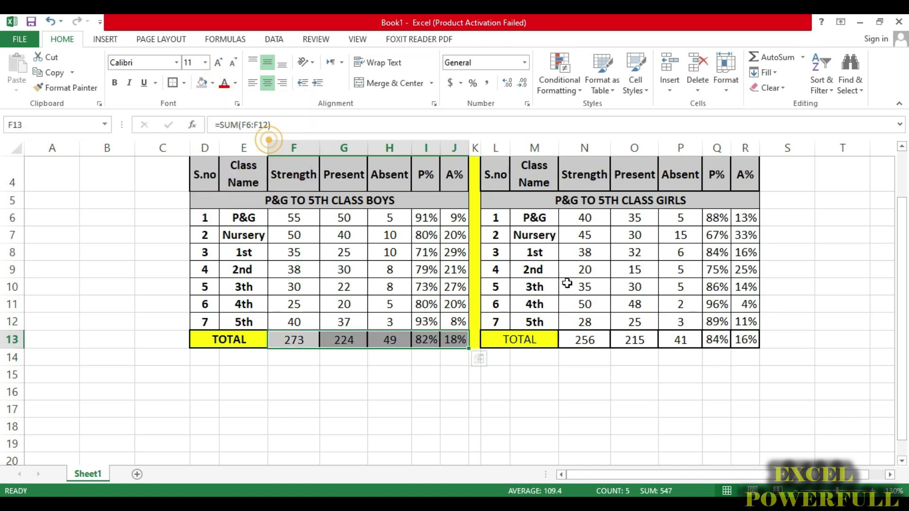
pyautogui.moveTo(589, 341); pyautogui.dragTo(744, 344)
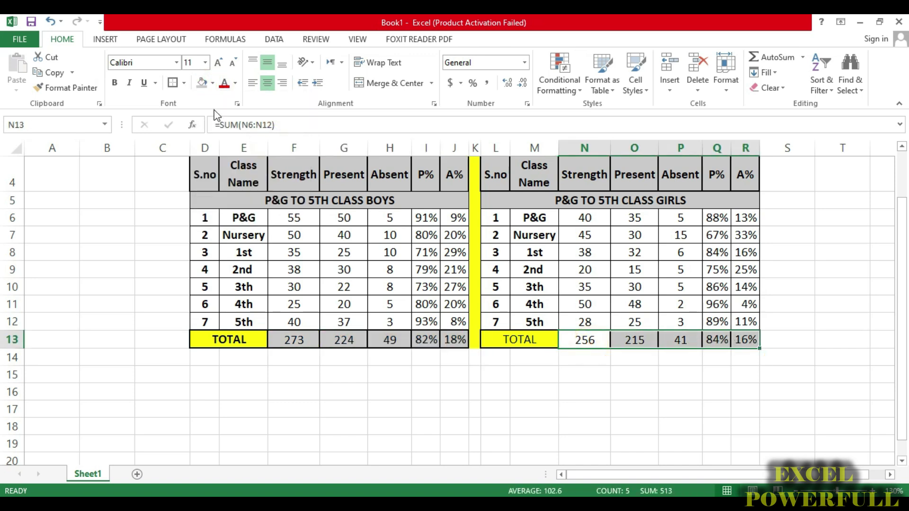
pyautogui.click(202, 83)
pyautogui.scroll(1, 582, 377)
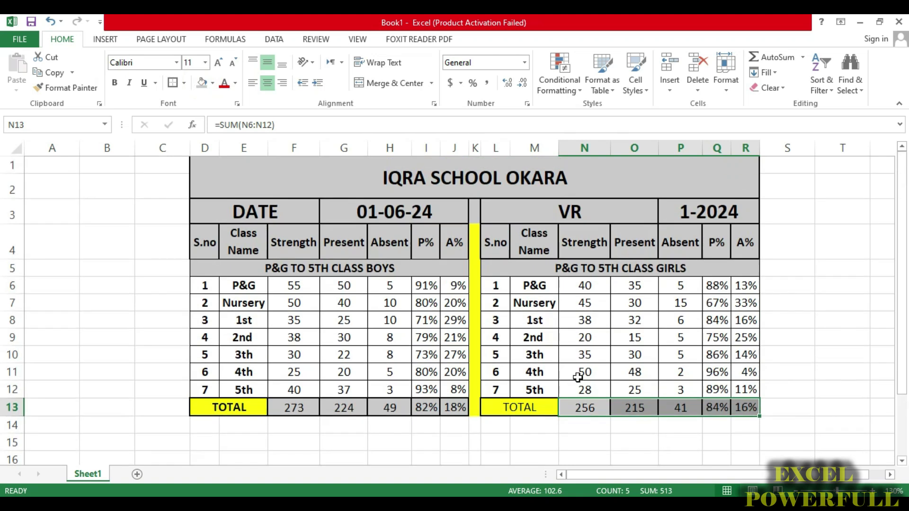
pyautogui.click(595, 421)
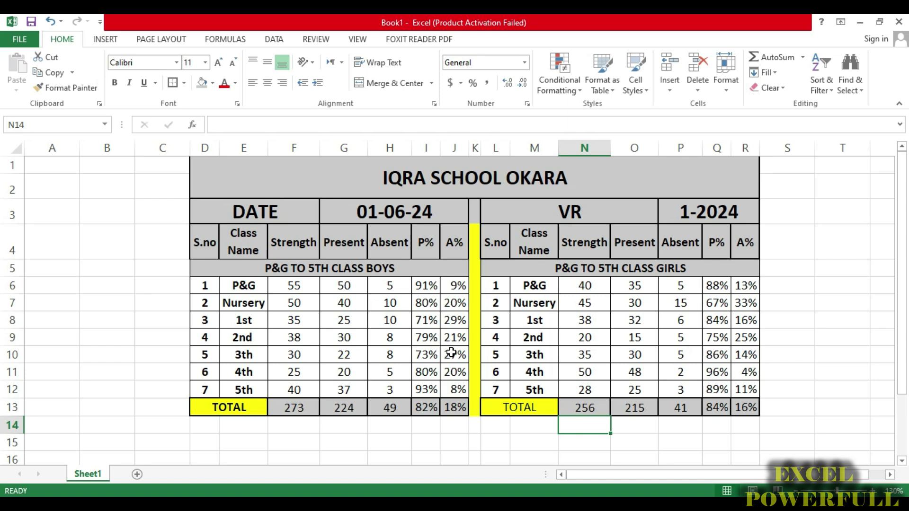
# Step: Review the boys' TOTAL row, its P% and A% formulas, and the overall layout of both tables
pyautogui.scroll(-1, 569, 353)
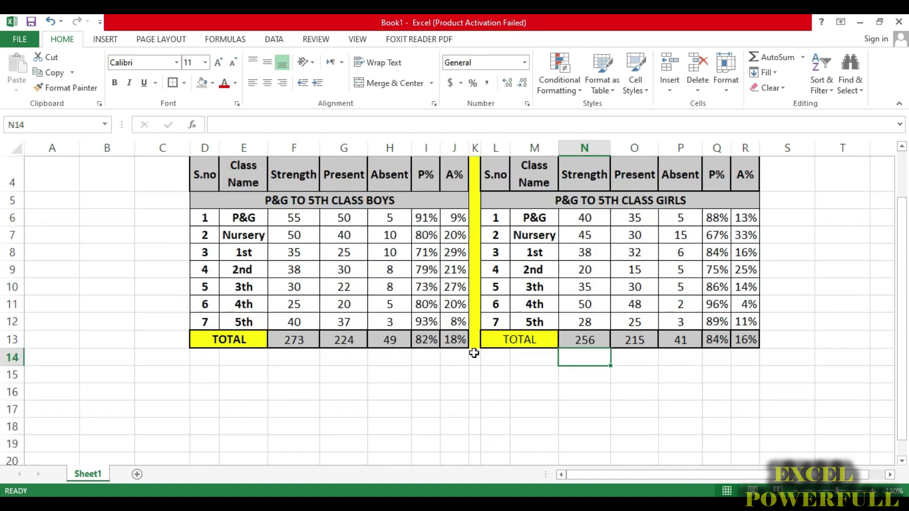
pyautogui.moveTo(241, 343); pyautogui.dragTo(426, 340)
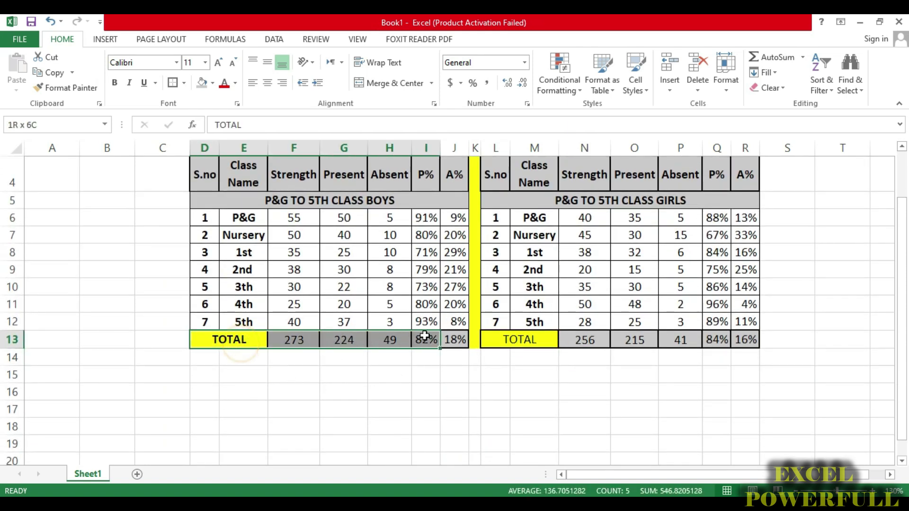
pyautogui.click(271, 343)
pyautogui.click(423, 341)
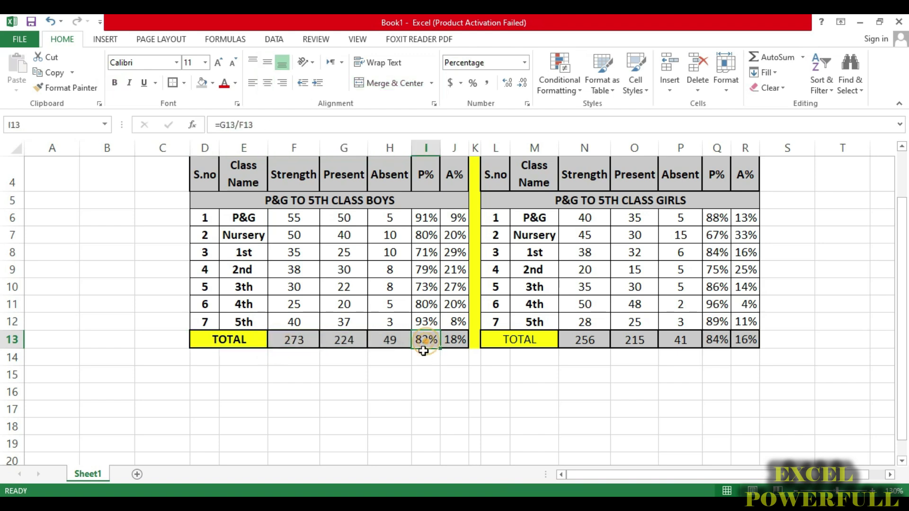
pyautogui.click(452, 347)
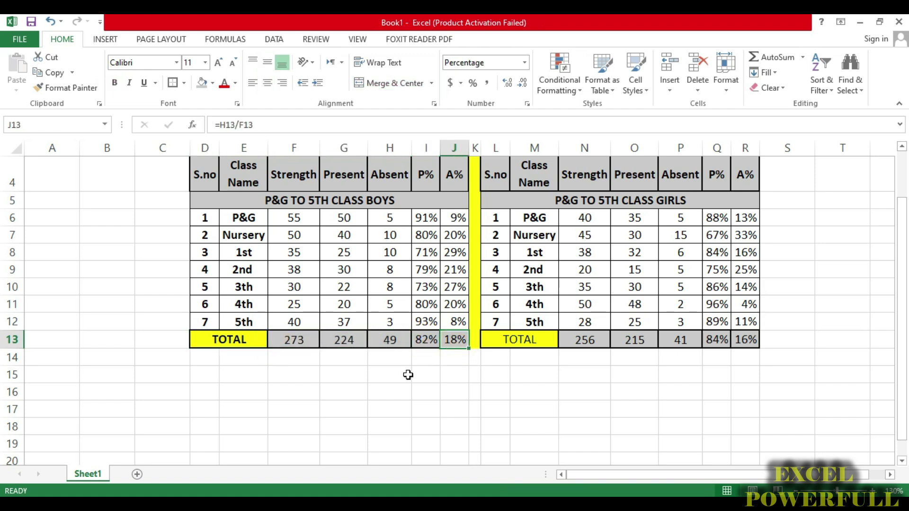
pyautogui.scroll(1, 522, 377)
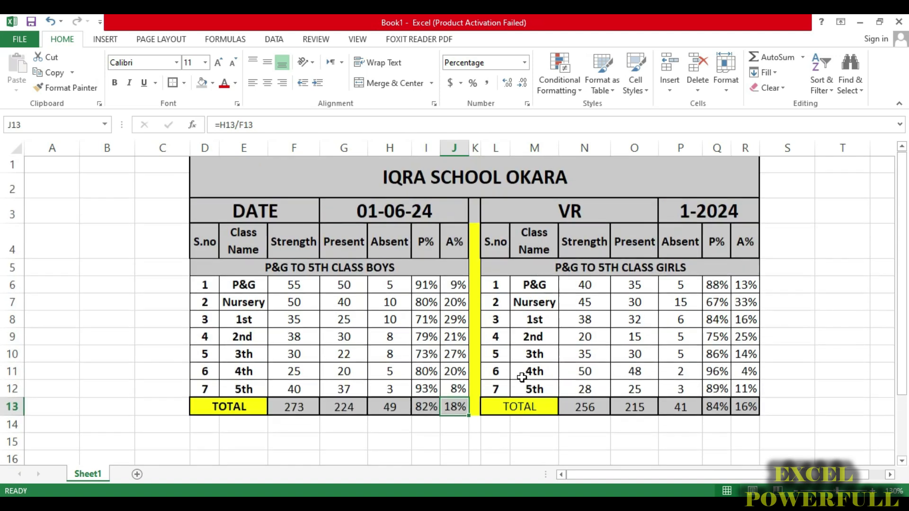
pyautogui.scroll(-1, 512, 382)
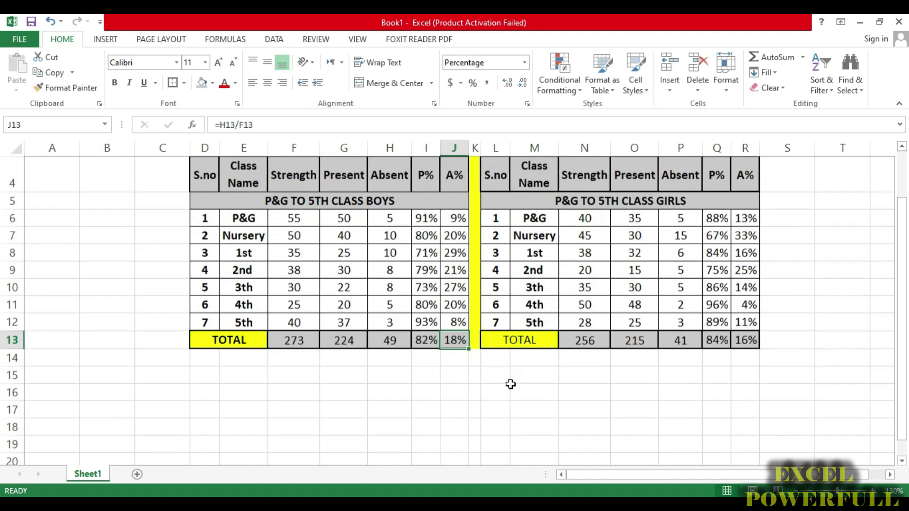
pyautogui.click(211, 360)
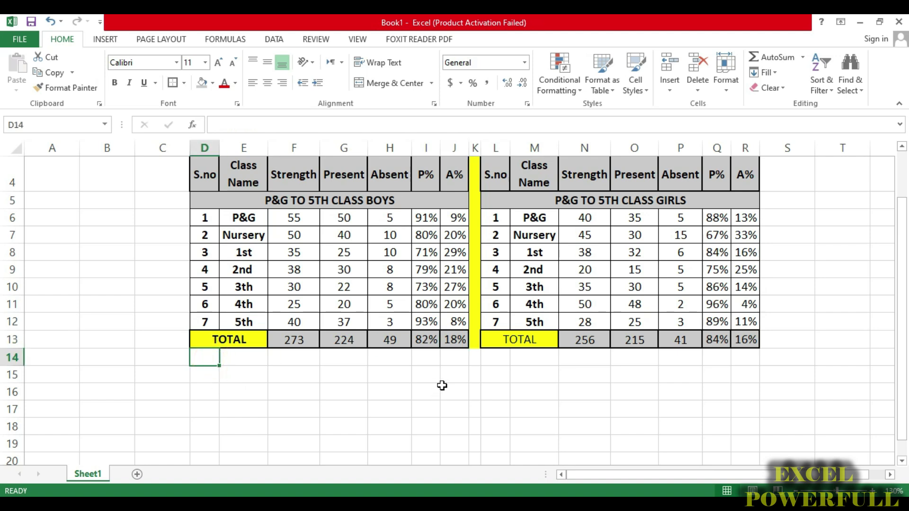
pyautogui.scroll(1, 441, 385)
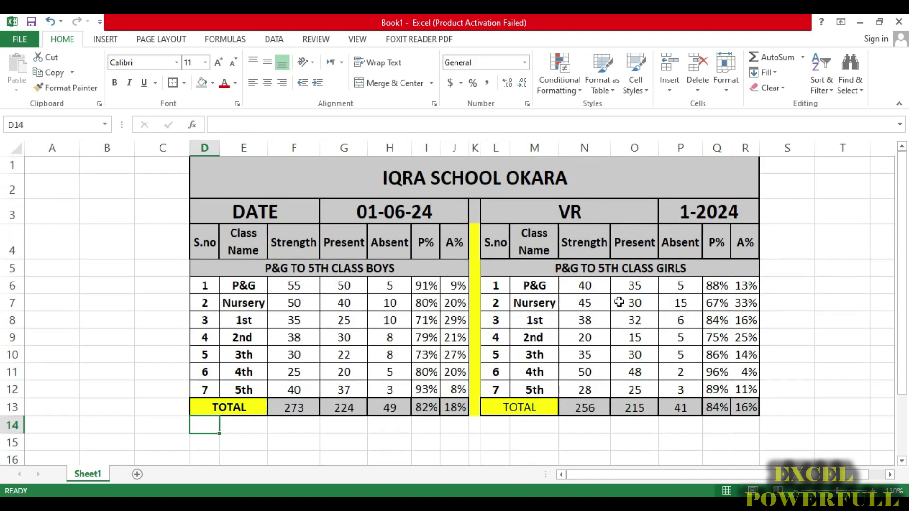
# Step: Copy the girls' block L5:R13, from its section heading through the TOTAL row, to D14 below the boys' table
pyautogui.click(502, 254)
pyautogui.click(498, 285)
pyautogui.click(496, 272)
pyautogui.moveTo(495, 274)
pyautogui.mouseDown()
pyautogui.moveTo(714, 347)
pyautogui.moveTo(720, 408)
pyautogui.mouseUp()
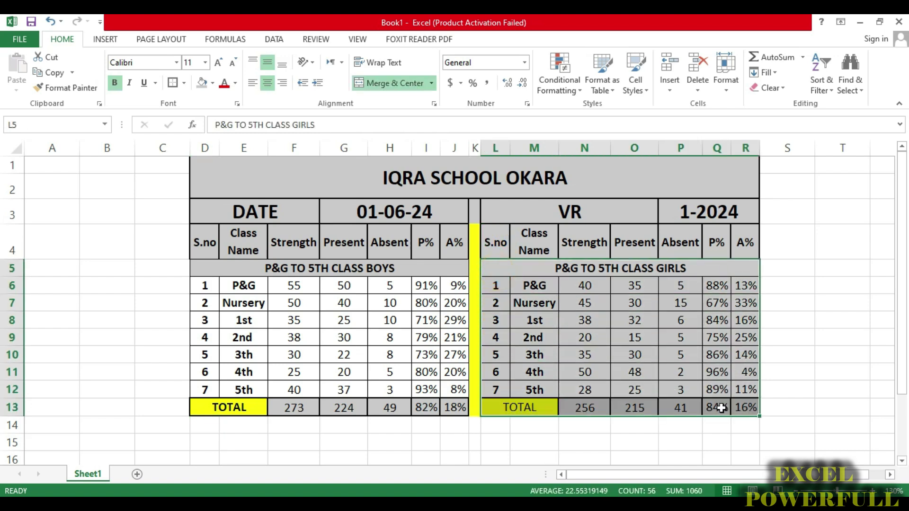
pyautogui.hotkey('ctrl', 'c')
pyautogui.scroll(-2, 596, 336)
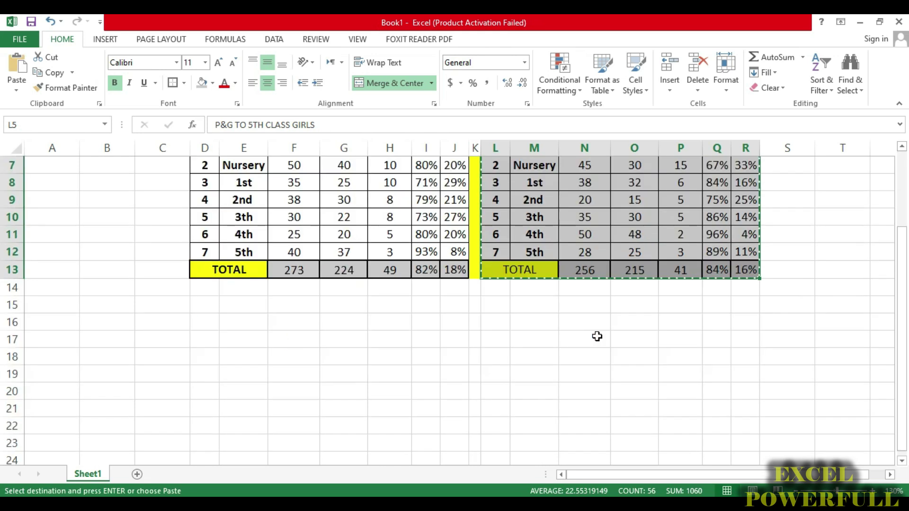
pyautogui.click(203, 288)
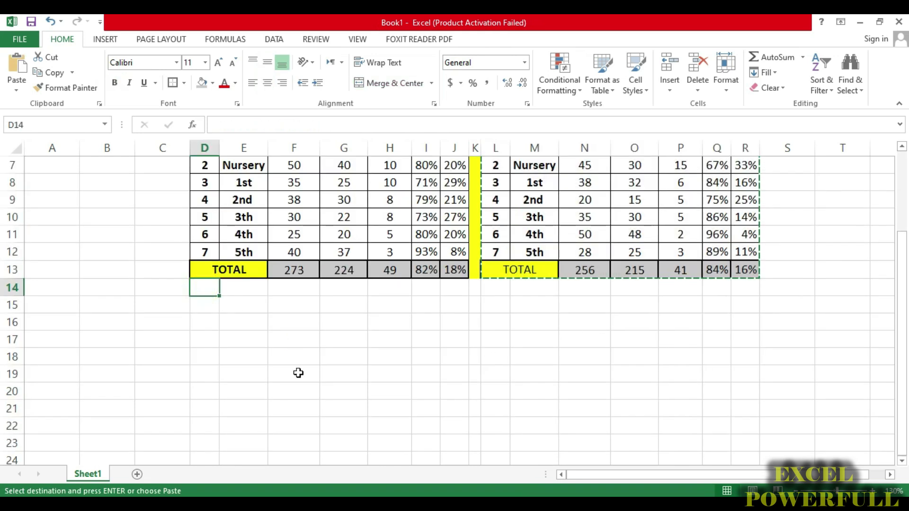
pyautogui.hotkey('ctrl', 'v')
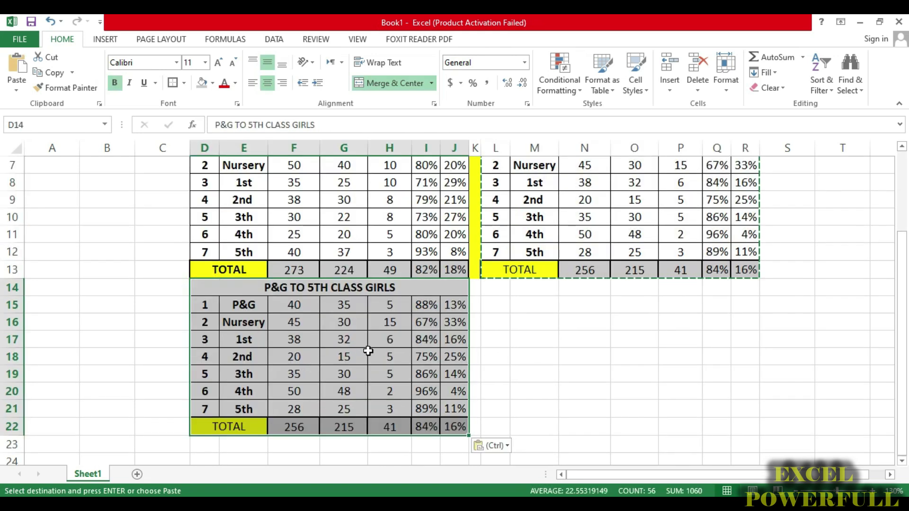
pyautogui.doubleClick(337, 374)
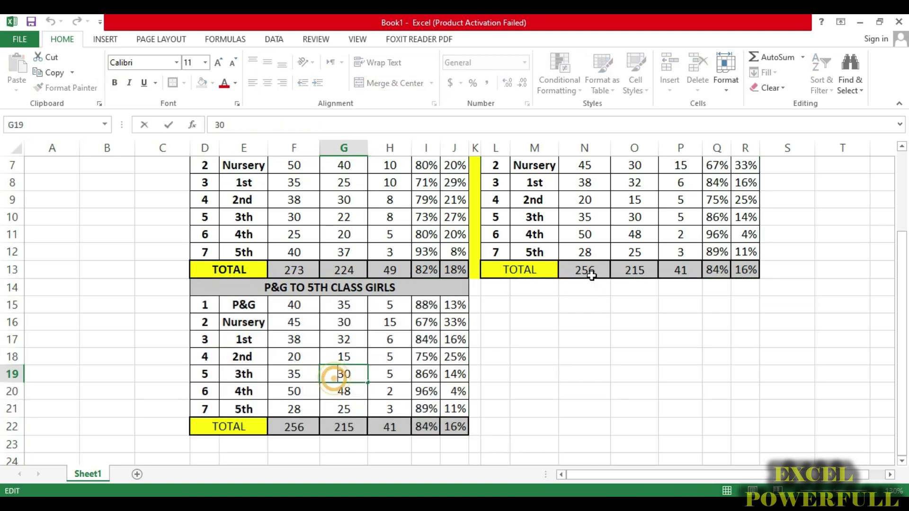
# Step: Change GIRLS to BOYS in the copied block's heading in row 14 so it reads P&G TO 5TH CLASS BOYS
pyautogui.click(370, 287)
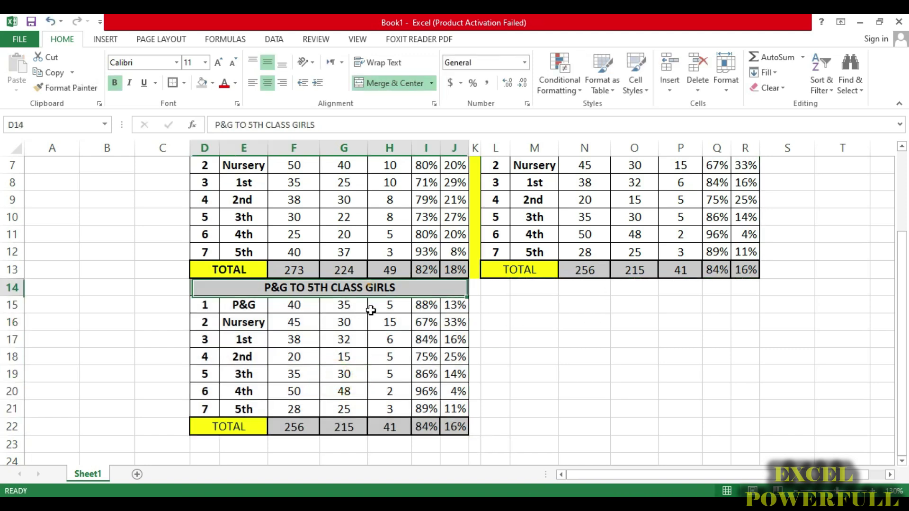
pyautogui.doubleClick(411, 288)
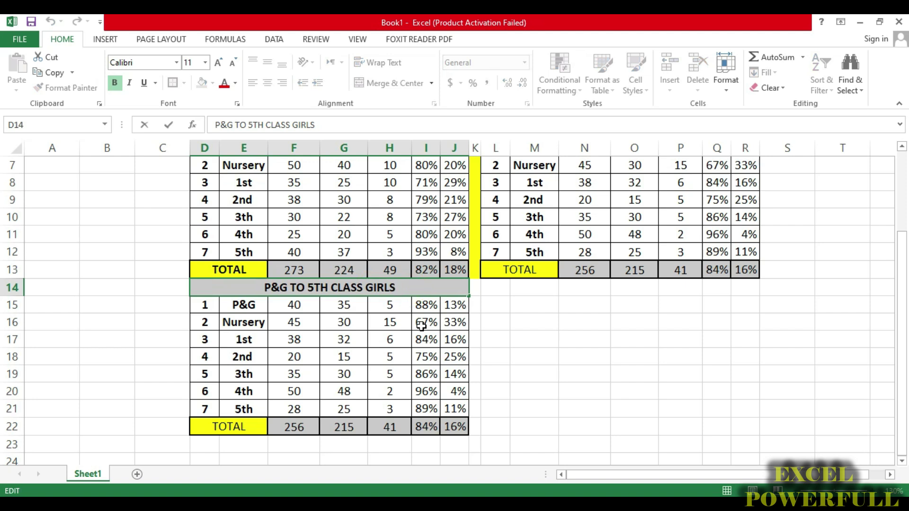
pyautogui.press('BackSpace')
pyautogui.press('BackSpace')
pyautogui.press('BackSpace')
pyautogui.press('BackSpace')
pyautogui.press('BackSpace')
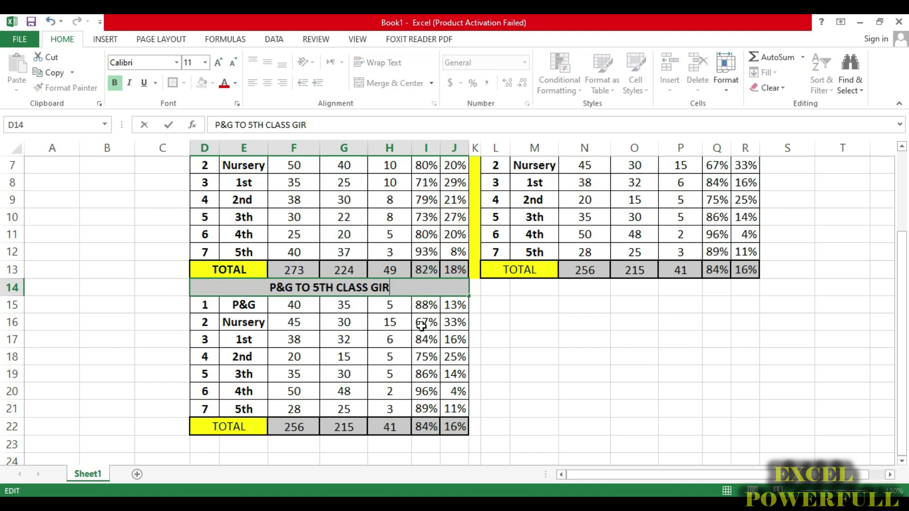
pyautogui.write('BOYS')
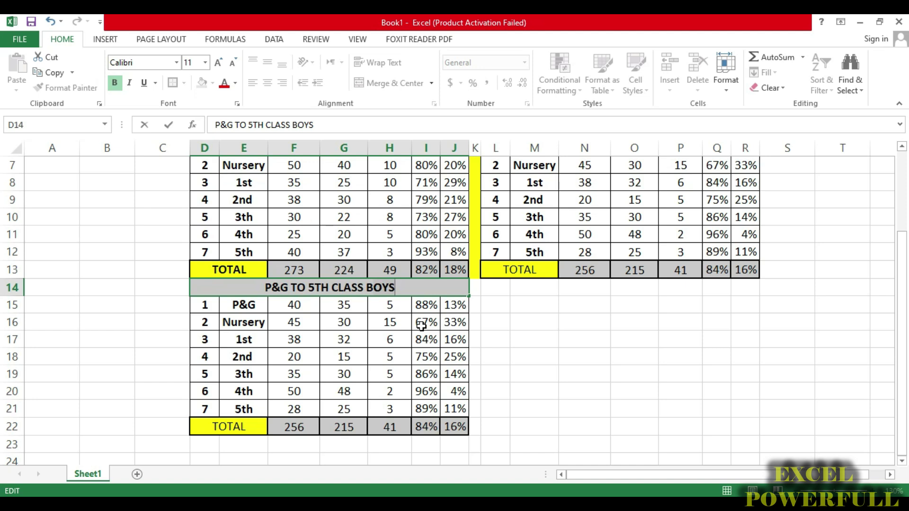
pyautogui.press('Return')
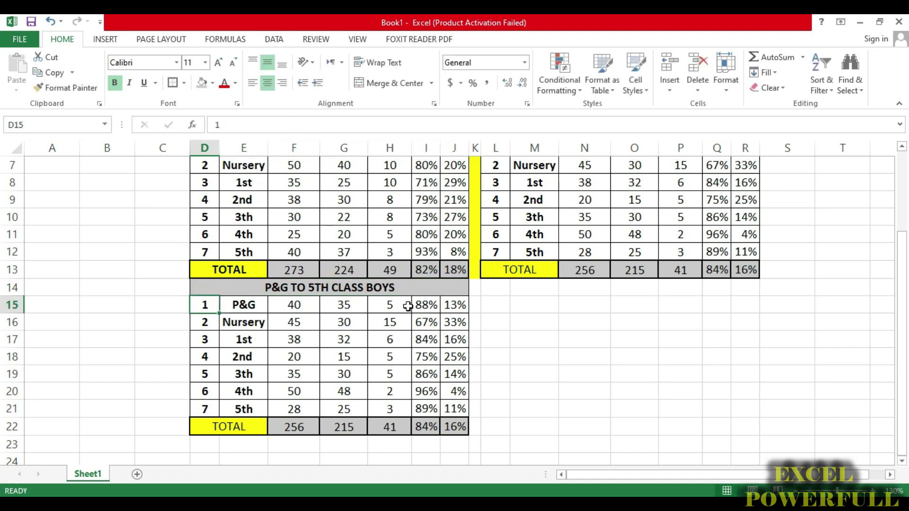
# Step: Change the class range in the row 14 heading so it reads 6TH TO 10TH CLASS BOYS
pyautogui.scroll(2, 585, 315)
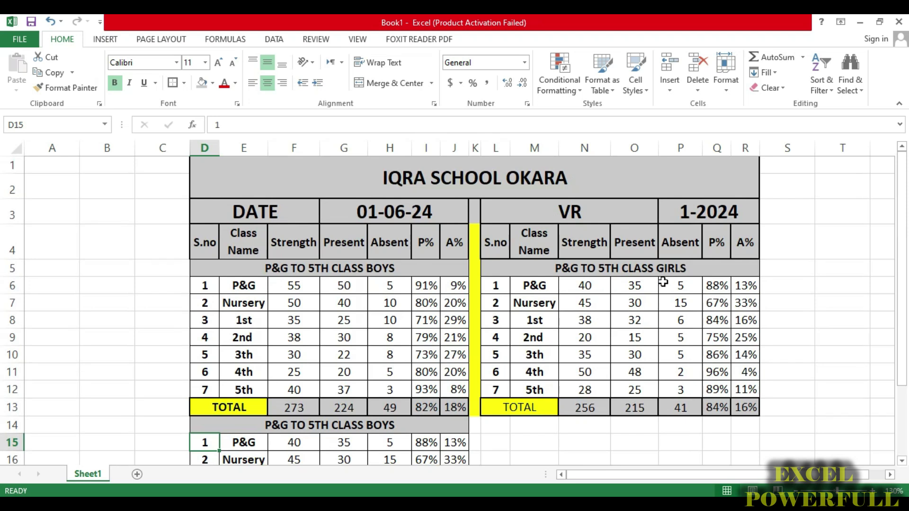
pyautogui.scroll(-1, 601, 323)
pyautogui.click(403, 359)
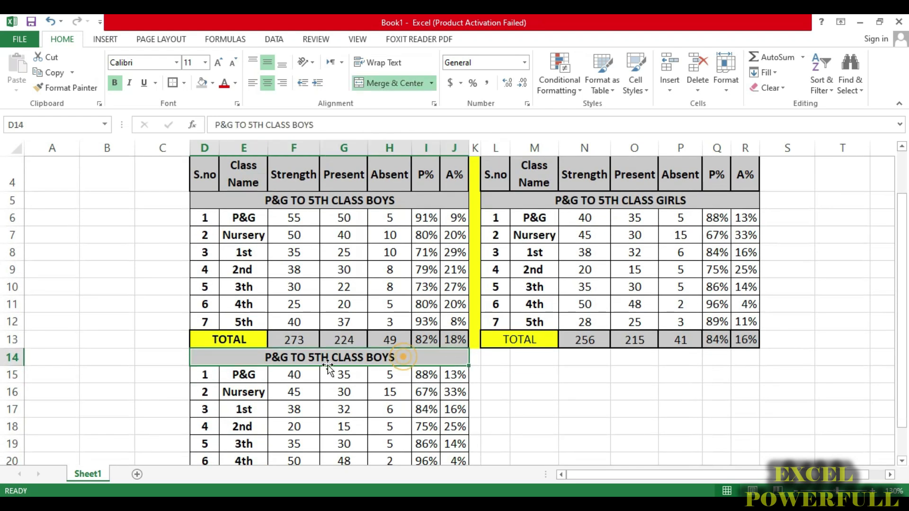
pyautogui.doubleClick(290, 357)
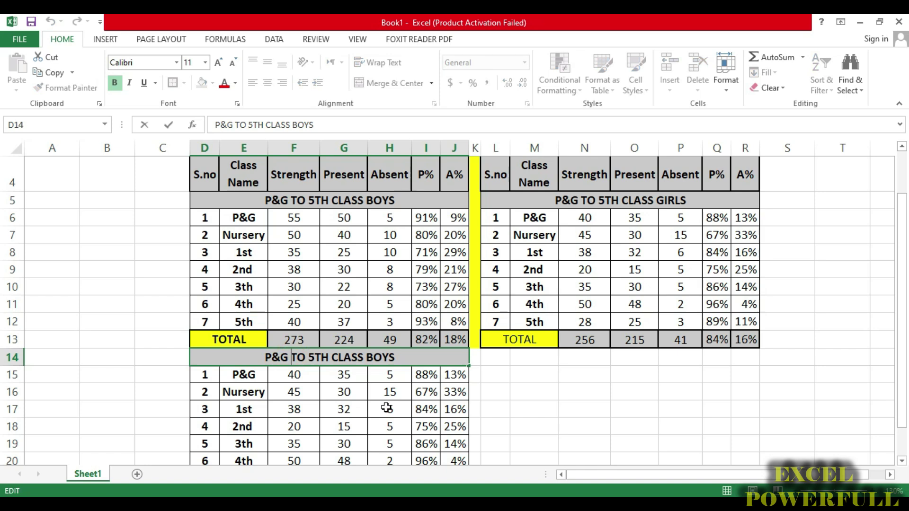
pyautogui.press('BackSpace')
pyautogui.press('BackSpace')
pyautogui.press('BackSpace')
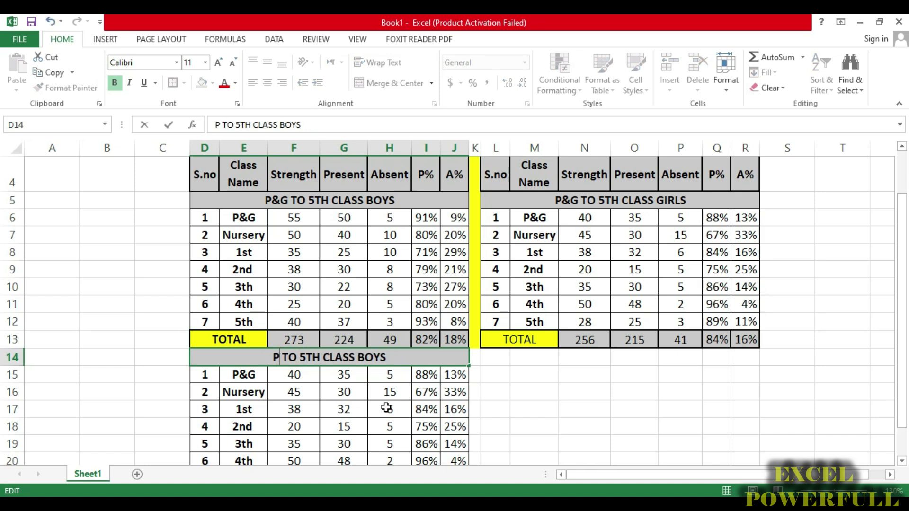
pyautogui.write('6TH')
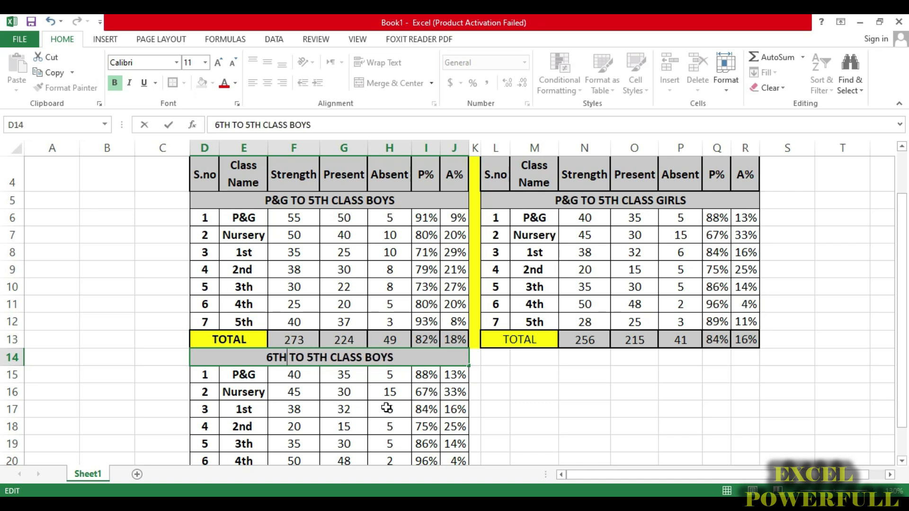
pyautogui.press('Right')
pyautogui.press('Right')
pyautogui.press('Right')
pyautogui.press('Right')
pyautogui.press('Right')
pyautogui.press('BackSpace')
pyautogui.write('10')
pyautogui.press('Return')
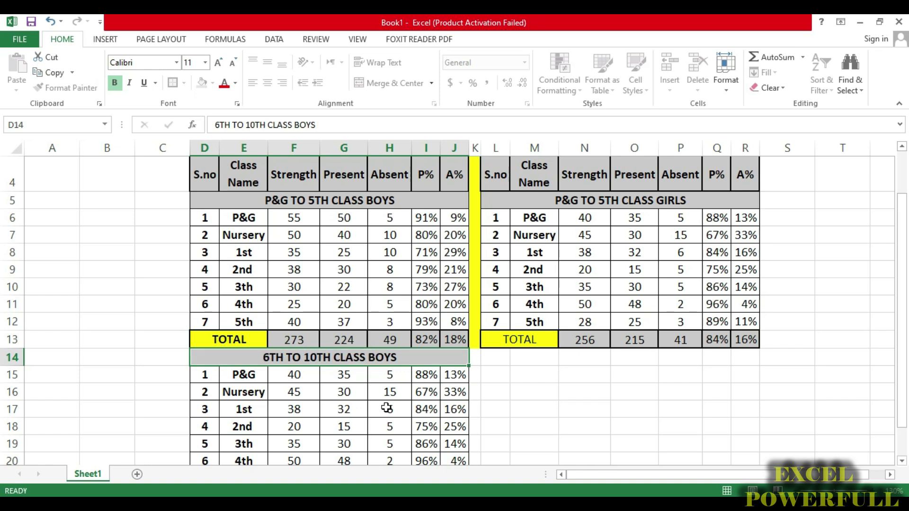
# Step: Clear the copied class names in E15:E21 of the lower boys' table
pyautogui.scroll(-1, 303, 414)
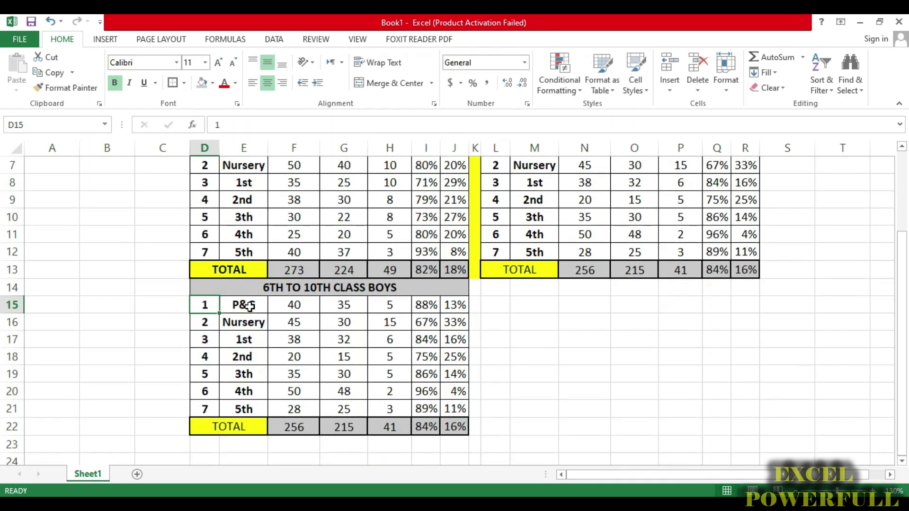
pyautogui.click(250, 306)
pyautogui.moveTo(256, 313); pyautogui.dragTo(251, 409)
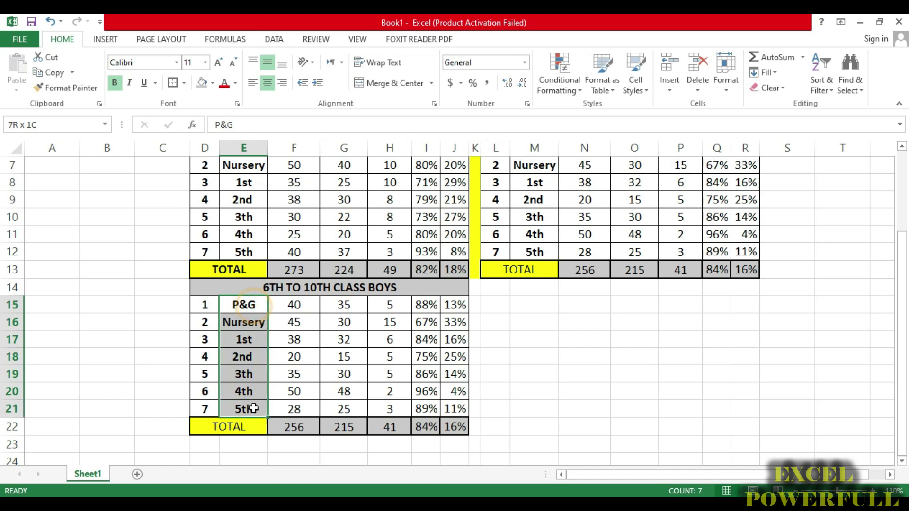
pyautogui.press('Delete')
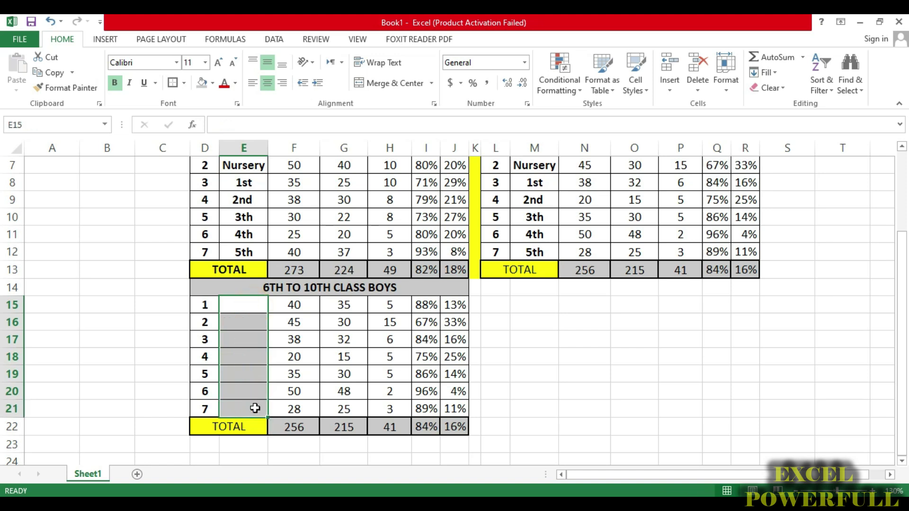
# Step: Enter the class names 6TH, 7TH, 8TH, 9TH and 10TH in E15:E19
pyautogui.click(246, 311)
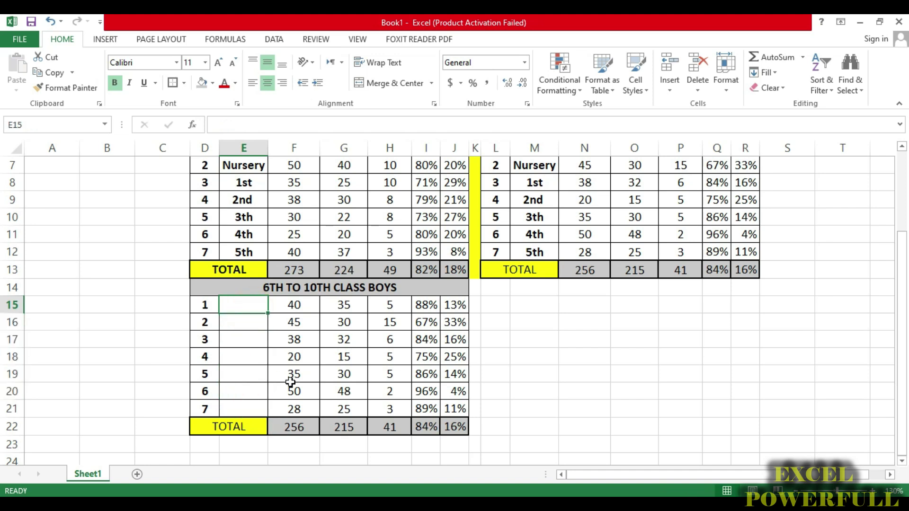
pyautogui.write('6TH')
pyautogui.press('Return')
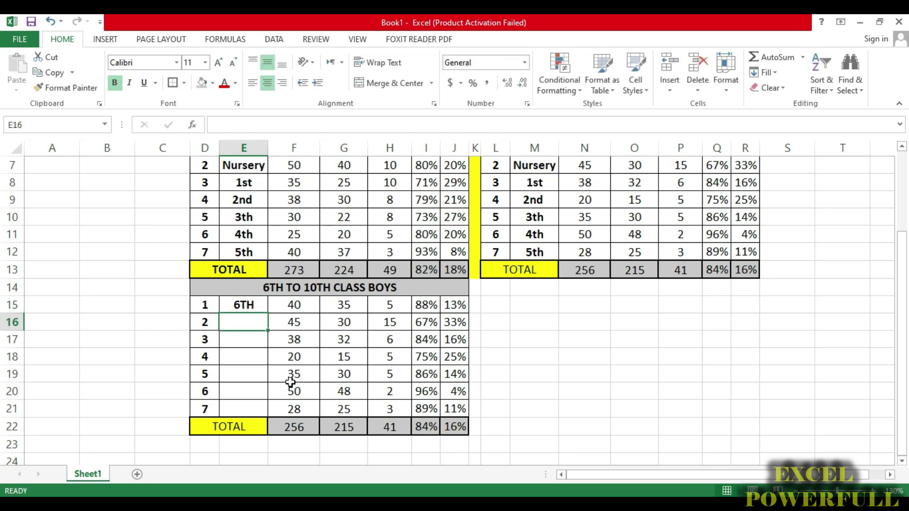
pyautogui.write('7TH')
pyautogui.press('Return')
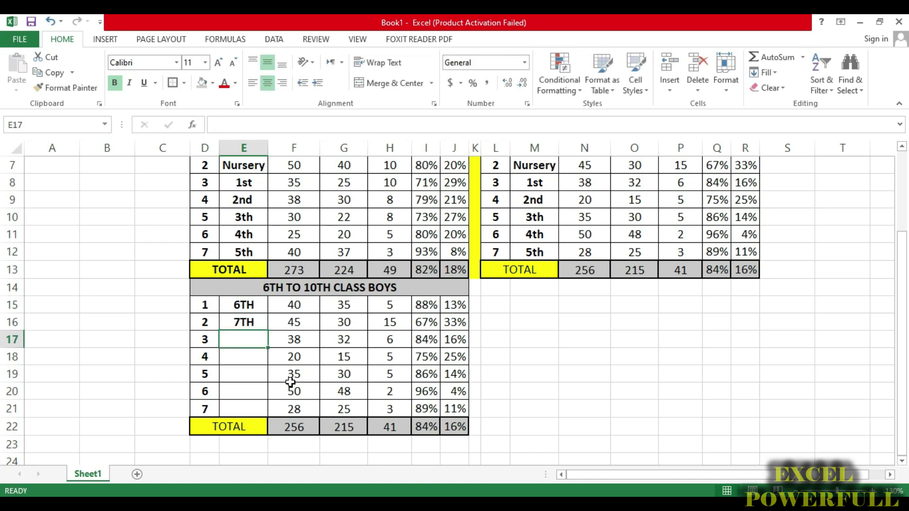
pyautogui.write('8TH\\')
pyautogui.press('BackSpace')
pyautogui.press('Return')
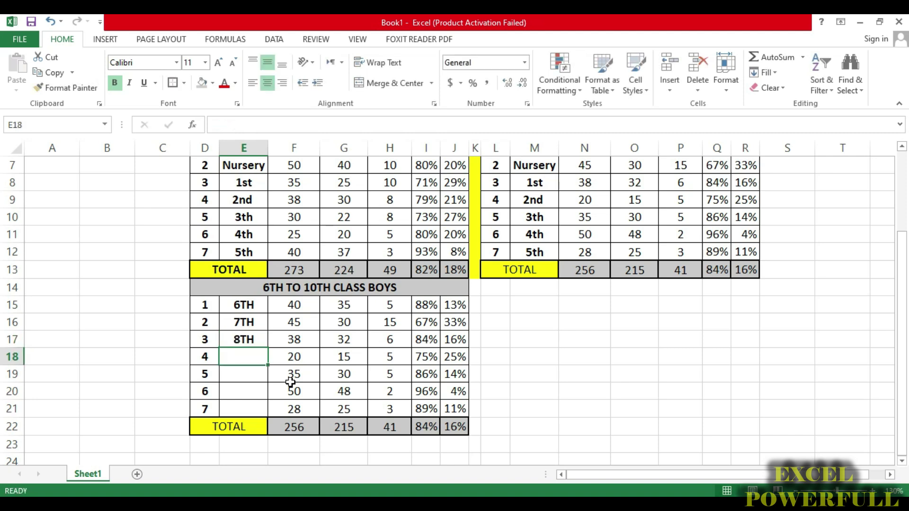
pyautogui.write('9TH')
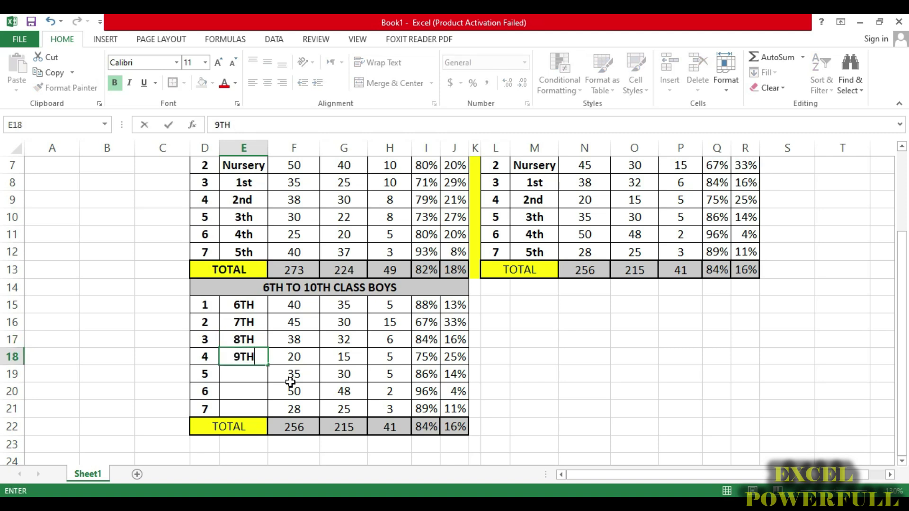
pyautogui.press('Return')
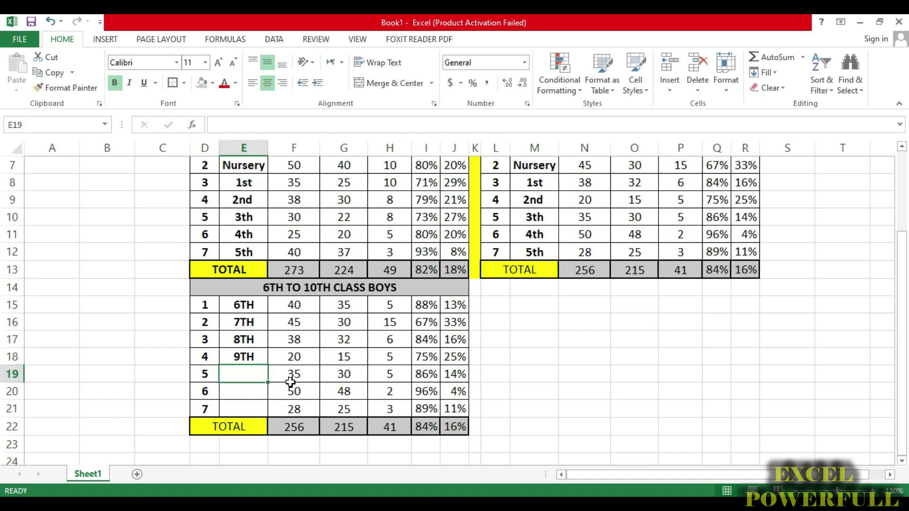
pyautogui.write('10')
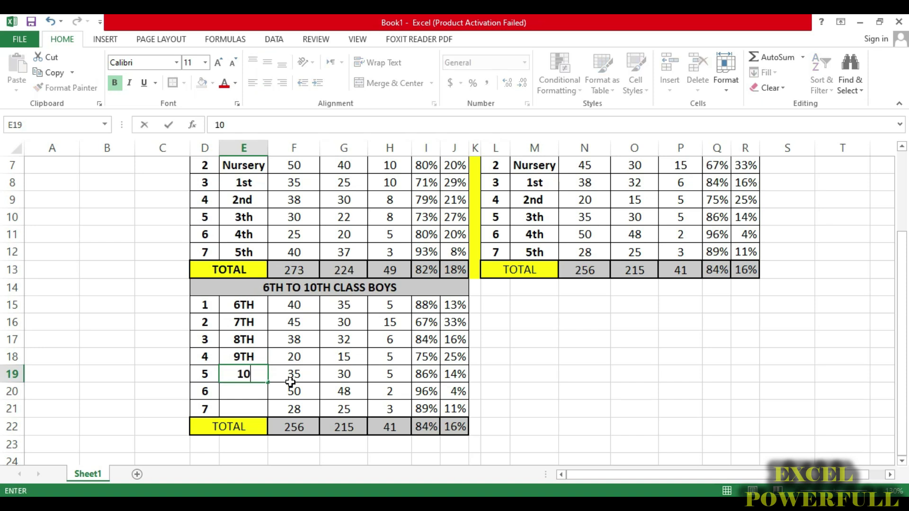
pyautogui.write('TH')
pyautogui.press('Return')
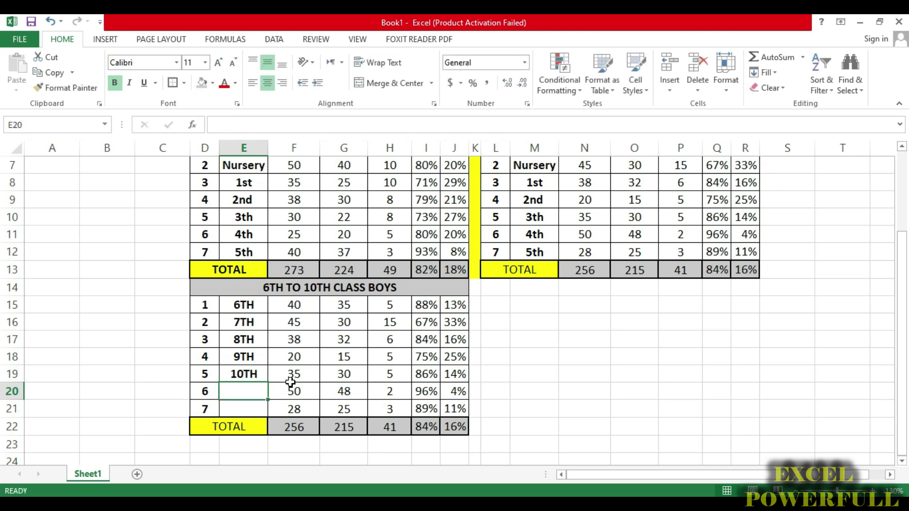
# Step: Delete the surplus rows 20 and 21, serial numbers 6 and 7, from the lower boys' table
pyautogui.click(216, 393)
pyautogui.moveTo(12, 391); pyautogui.dragTo(12, 414)
pyautogui.rightClick(12, 414)
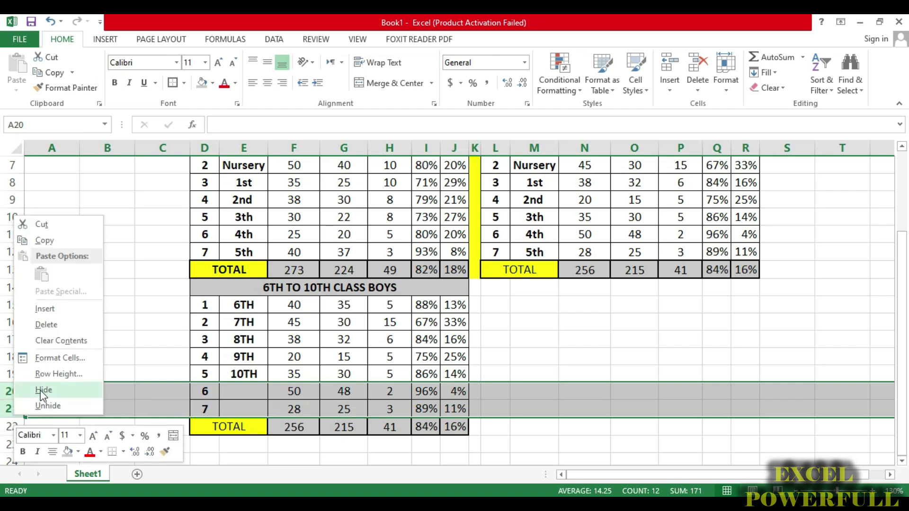
pyautogui.click(56, 322)
pyautogui.click(327, 428)
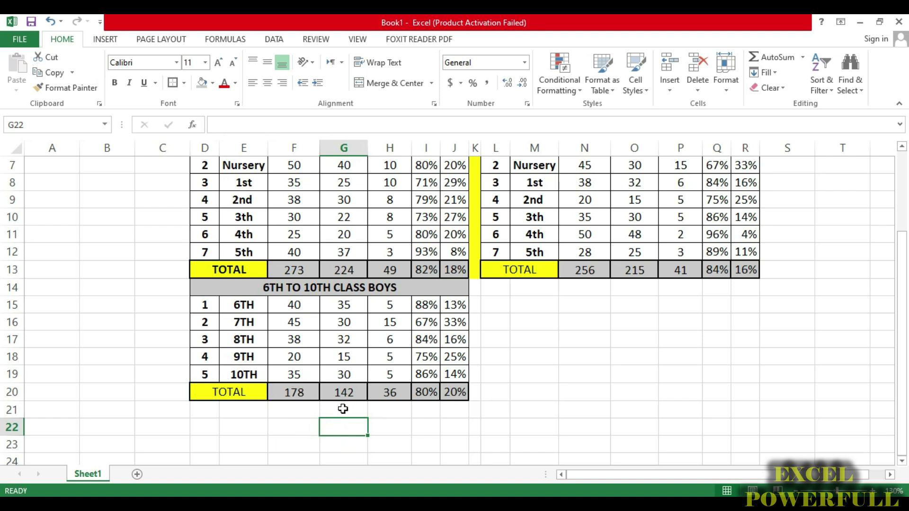
# Step: Extend the yellow divider in column K by filling K13:K20 with yellow
pyautogui.moveTo(476, 273); pyautogui.dragTo(474, 392)
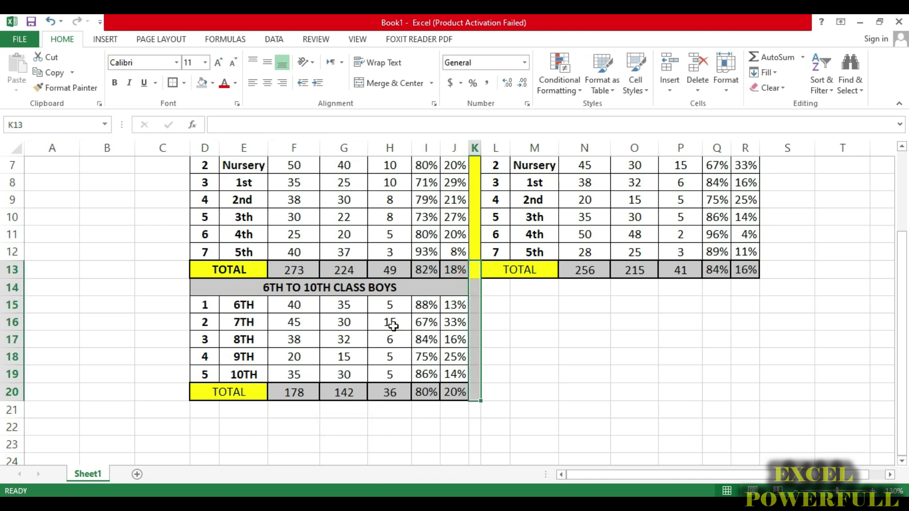
pyautogui.click(213, 82)
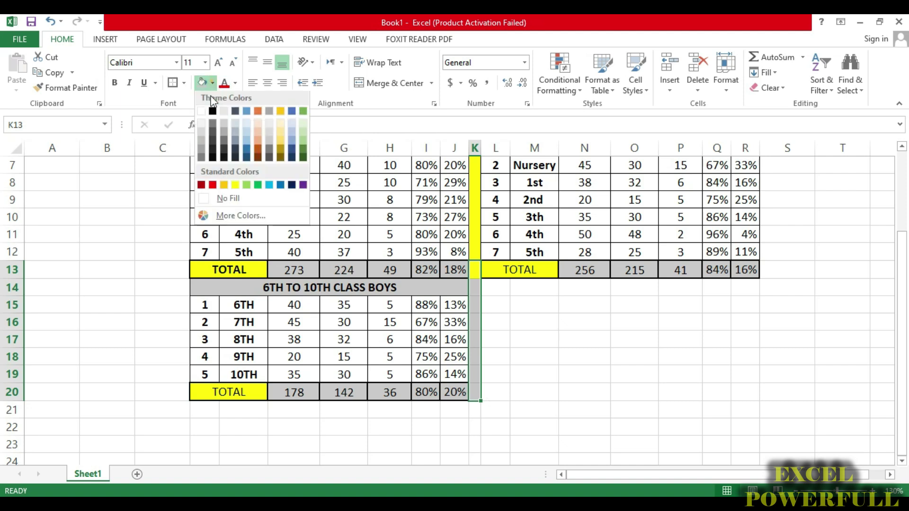
pyautogui.click(234, 187)
pyautogui.click(512, 290)
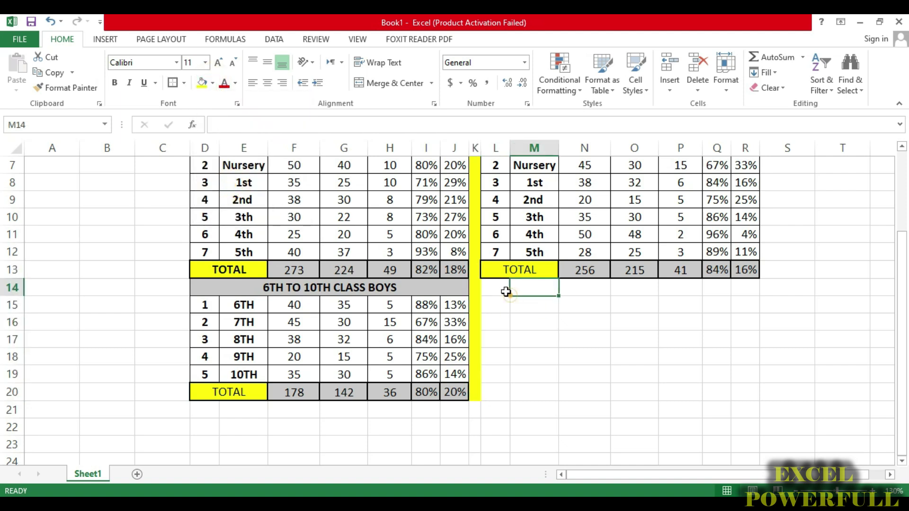
# Step: Copy the 6TH TO 10TH CLASS BOYS block D14:J20 to L14 below the girls' table
pyautogui.click(502, 299)
pyautogui.scroll(2, 520, 328)
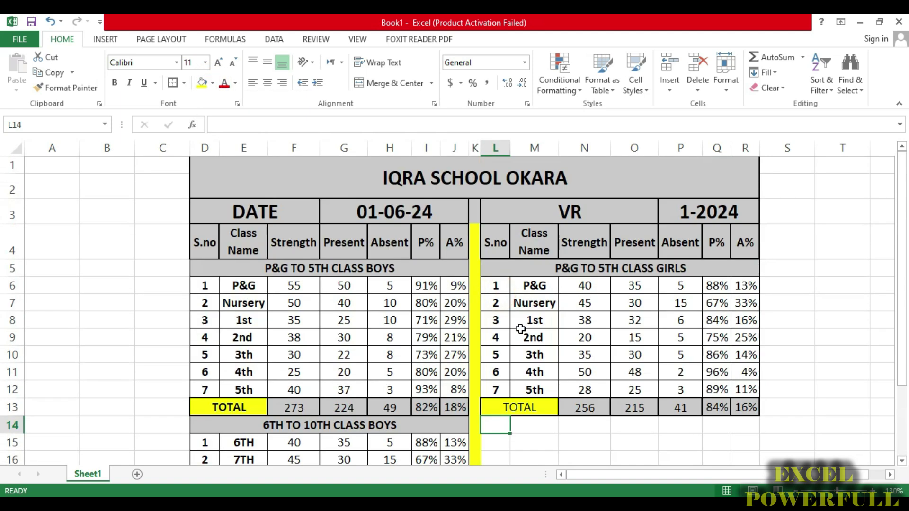
pyautogui.scroll(-2, 519, 329)
pyautogui.moveTo(208, 289); pyautogui.dragTo(430, 394)
pyautogui.hotkey('ctrl', 'c')
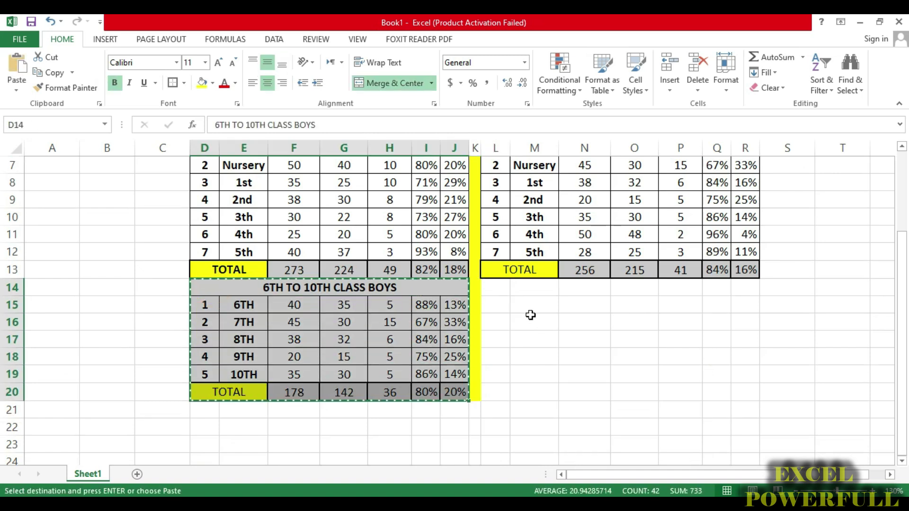
pyautogui.click(495, 291)
pyautogui.hotkey('ctrl', 'v')
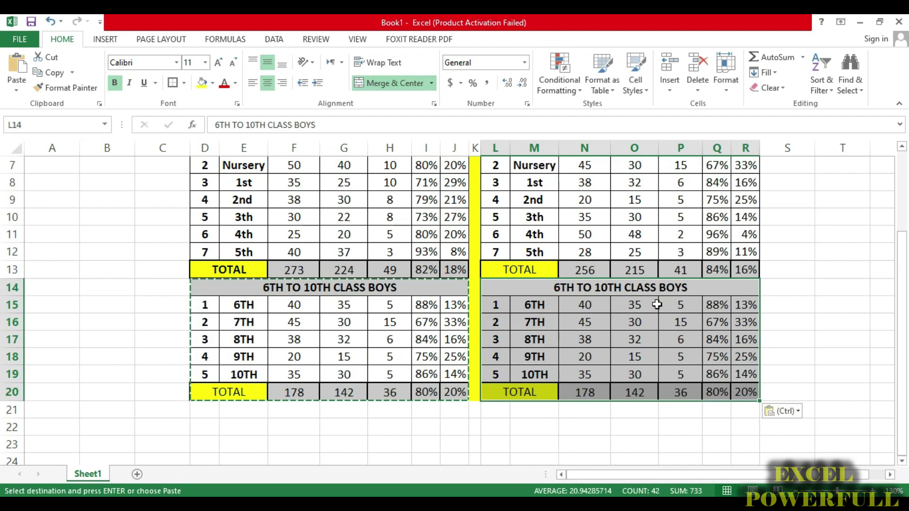
# Step: Change the copied block's heading in L14 to 6TH TO 10TH CLASS GIRLS
pyautogui.click(700, 286)
pyautogui.doubleClick(701, 286)
pyautogui.press('BackSpace')
pyautogui.press('BackSpace')
pyautogui.press('BackSpace')
pyautogui.press('BackSpace')
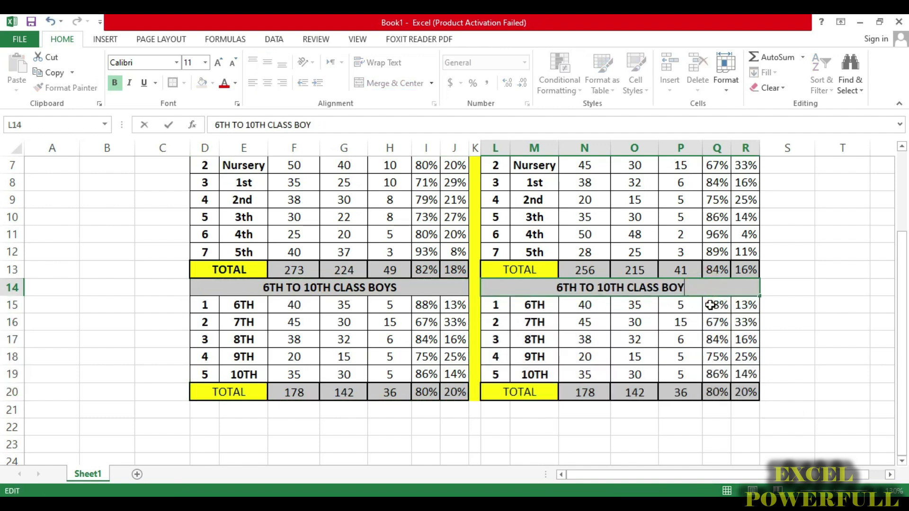
pyautogui.write('G')
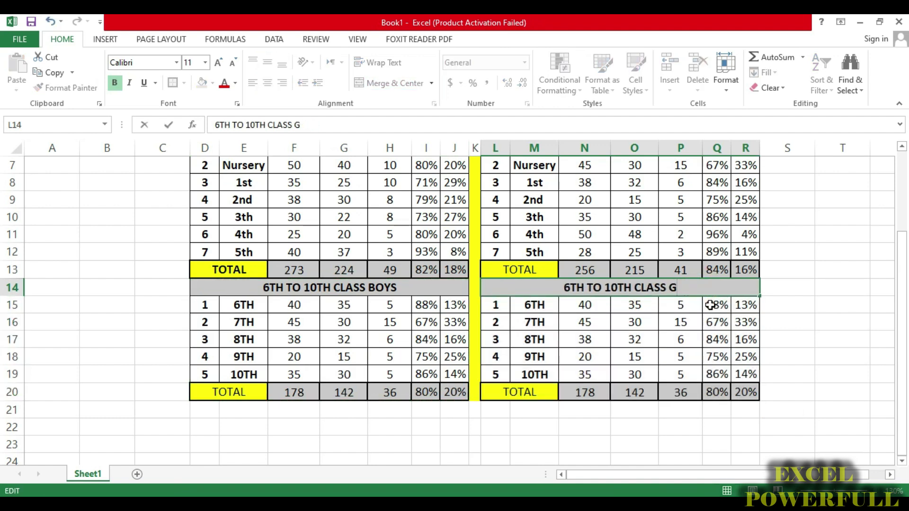
pyautogui.write('IRLS')
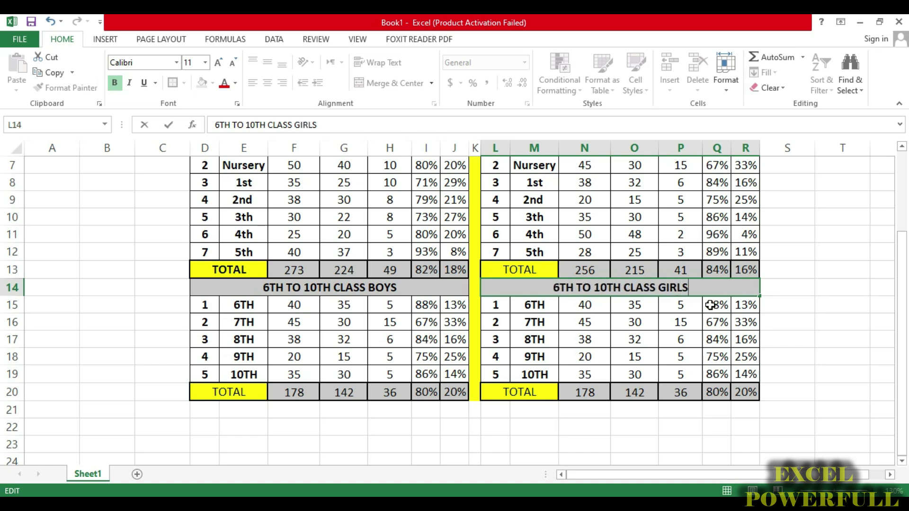
pyautogui.press('Return')
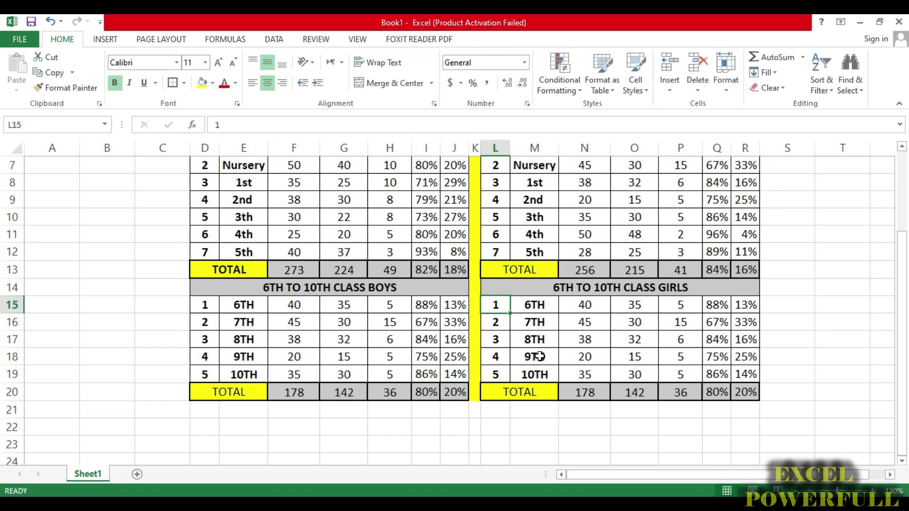
# Step: Reset the 6TH to 10TH girls' figures in N15:N19 and O15:O19 to 0
pyautogui.click(592, 312)
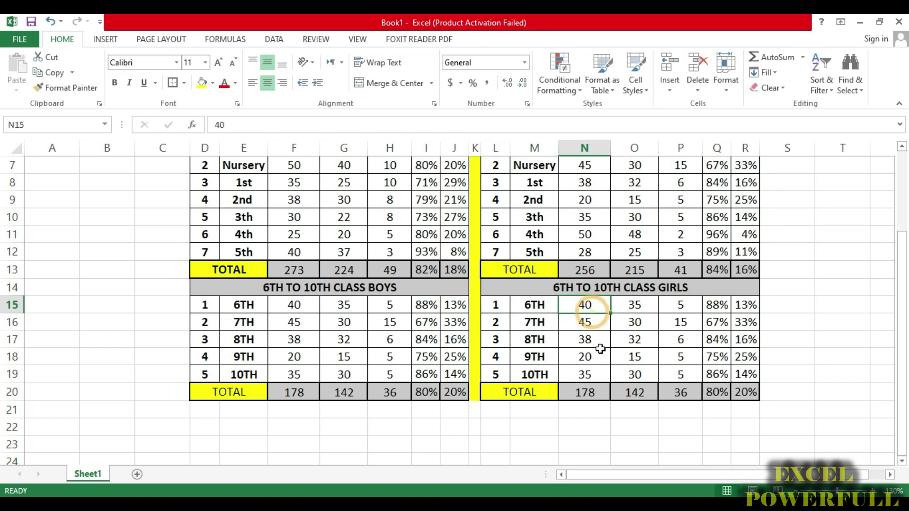
pyautogui.write('0 0 0 0 0')
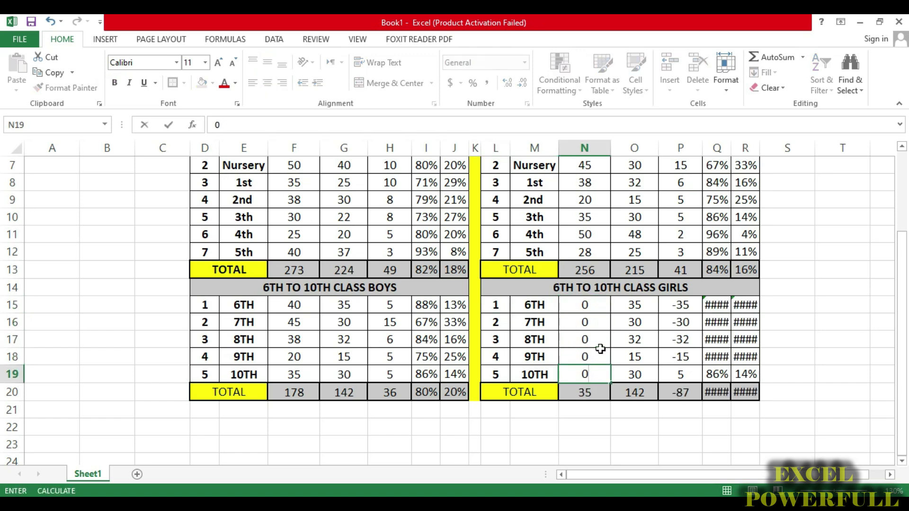
pyautogui.click(649, 312)
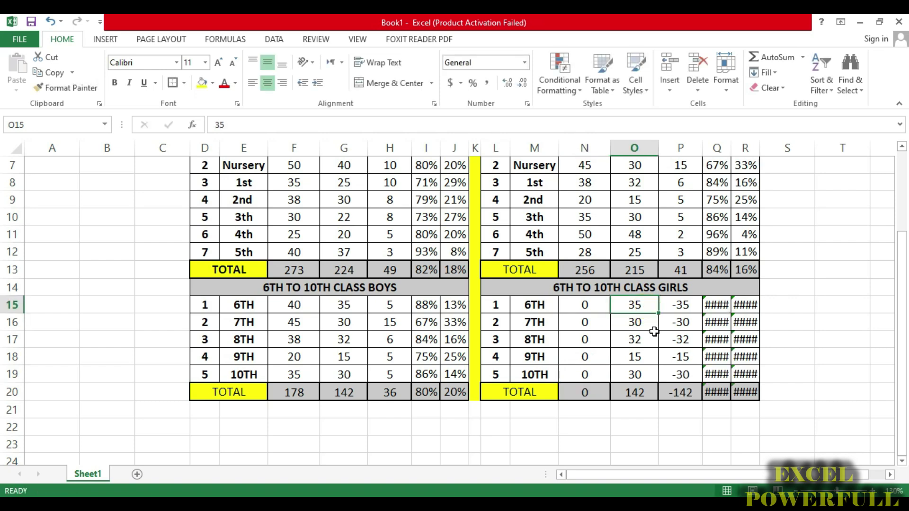
pyautogui.write('0 0 0 0 0')
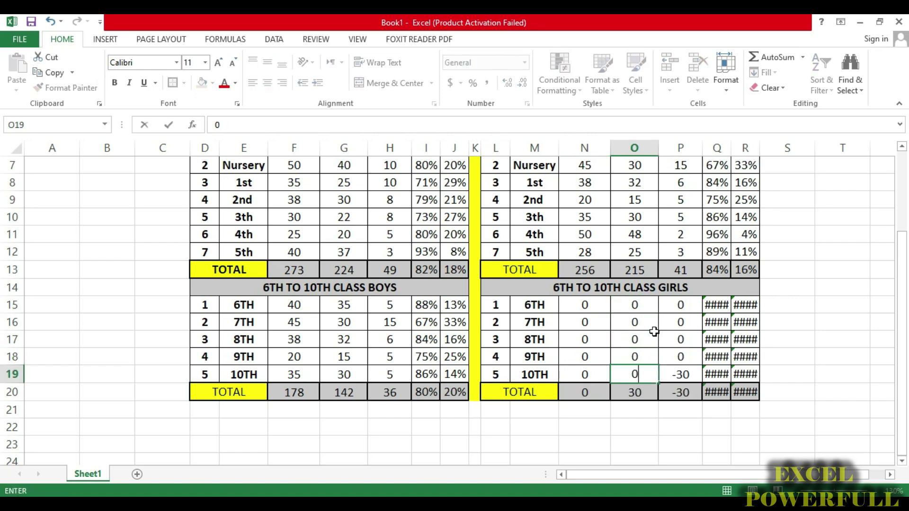
pyautogui.click(643, 407)
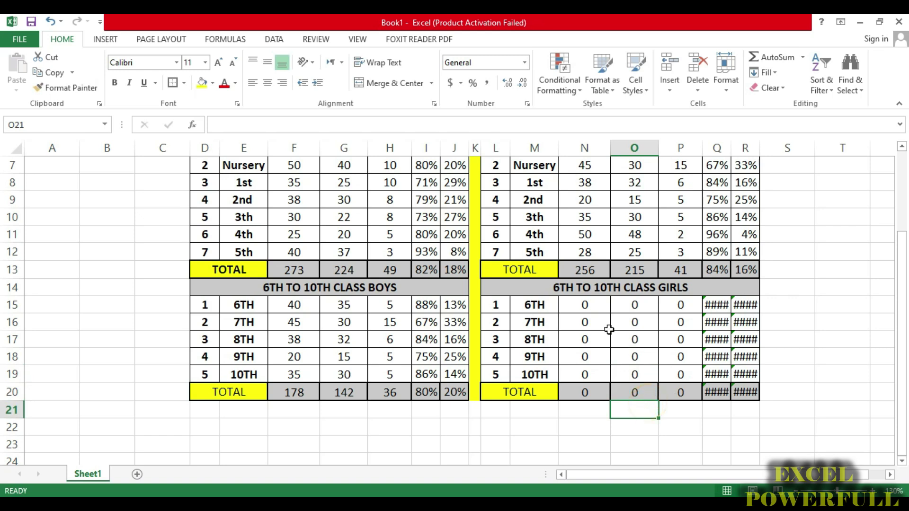
# Step: Enter 20, 25, 35, 34 and 20 in F15:F19 for the 6TH to 10TH class boys
pyautogui.click(295, 308)
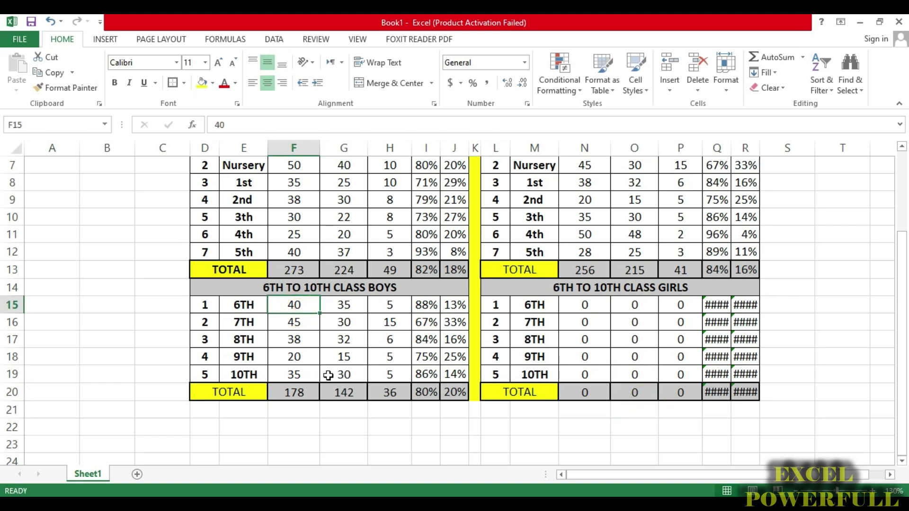
pyautogui.write('20')
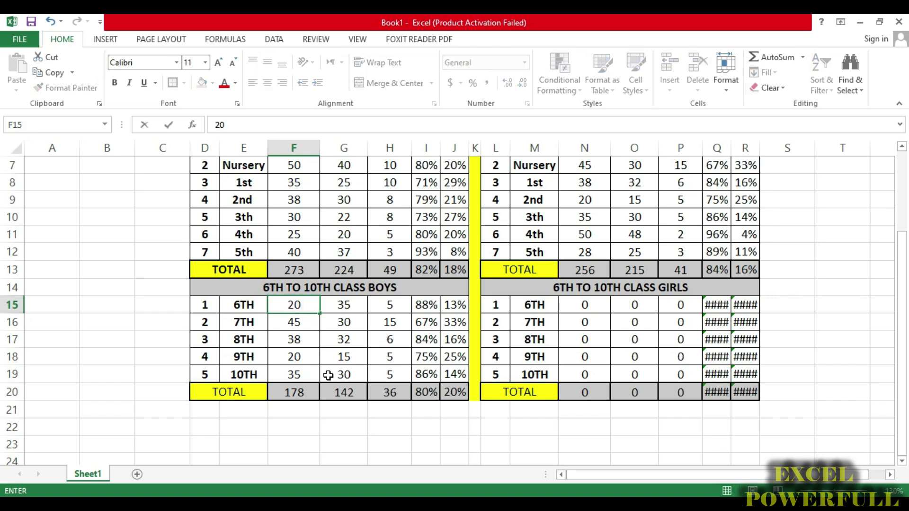
pyautogui.press('Return')
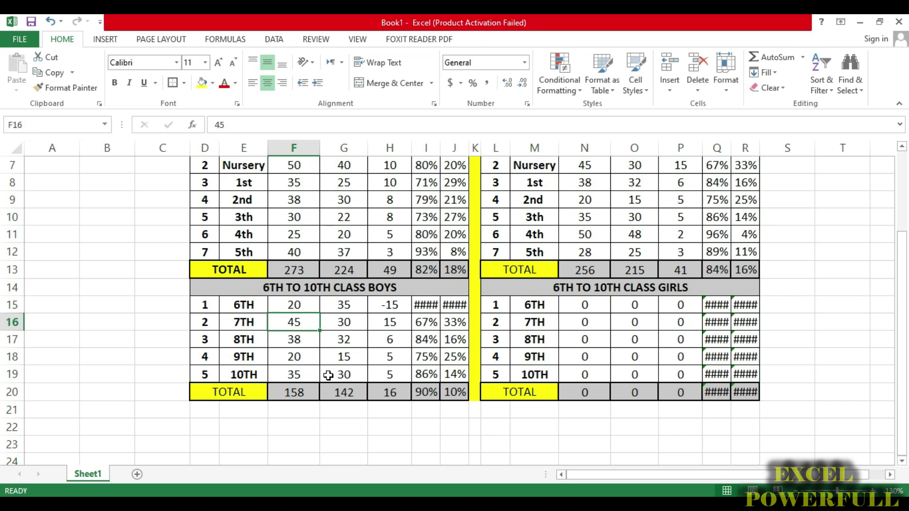
pyautogui.write('25')
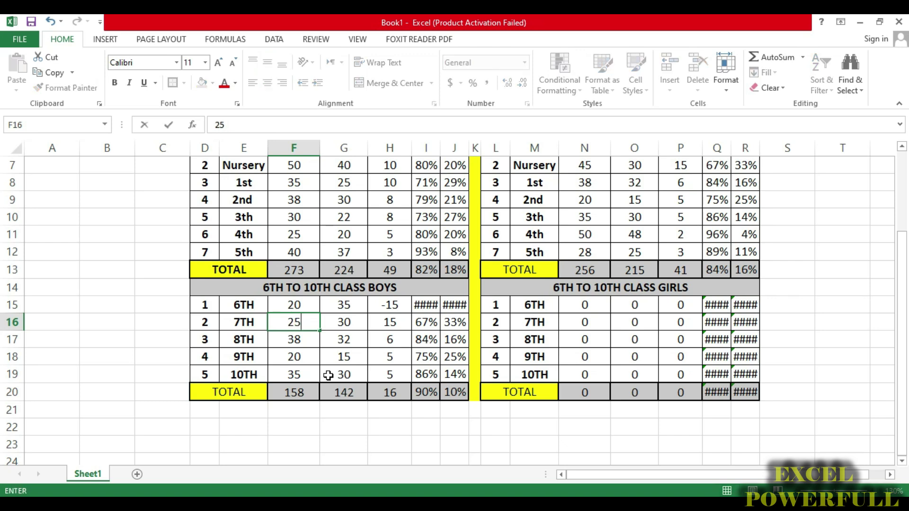
pyautogui.press('Return')
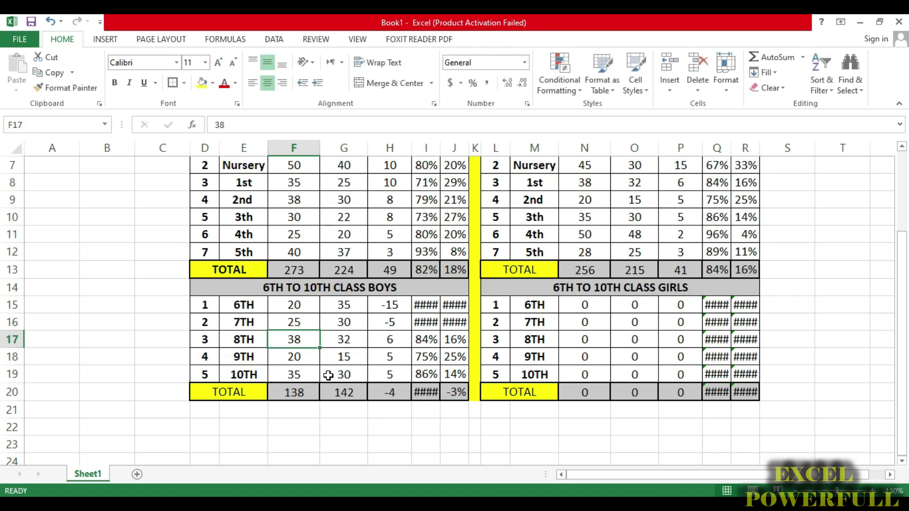
pyautogui.write('35')
pyautogui.press('Return')
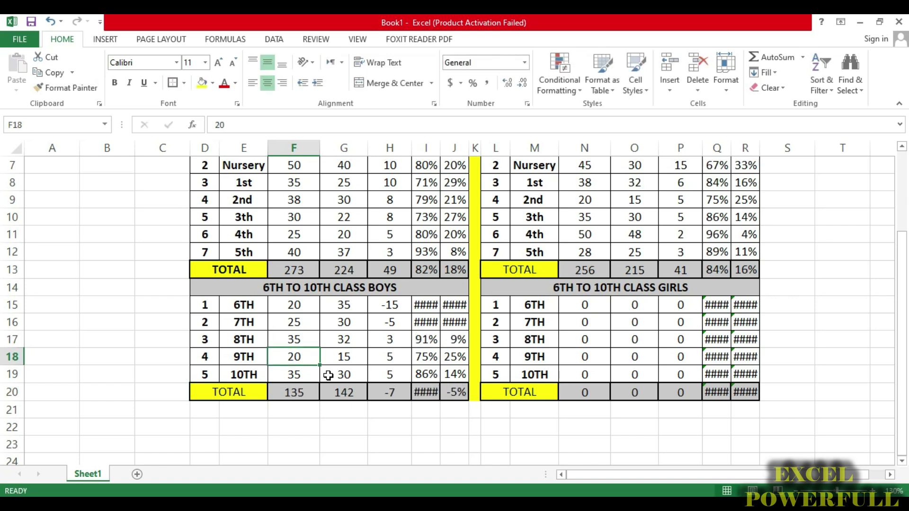
pyautogui.write('34')
pyautogui.press('Return')
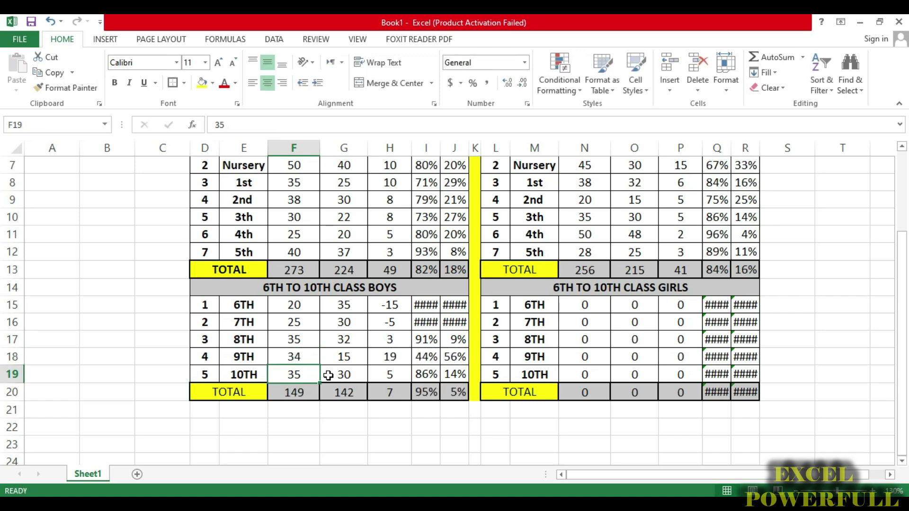
pyautogui.write('20')
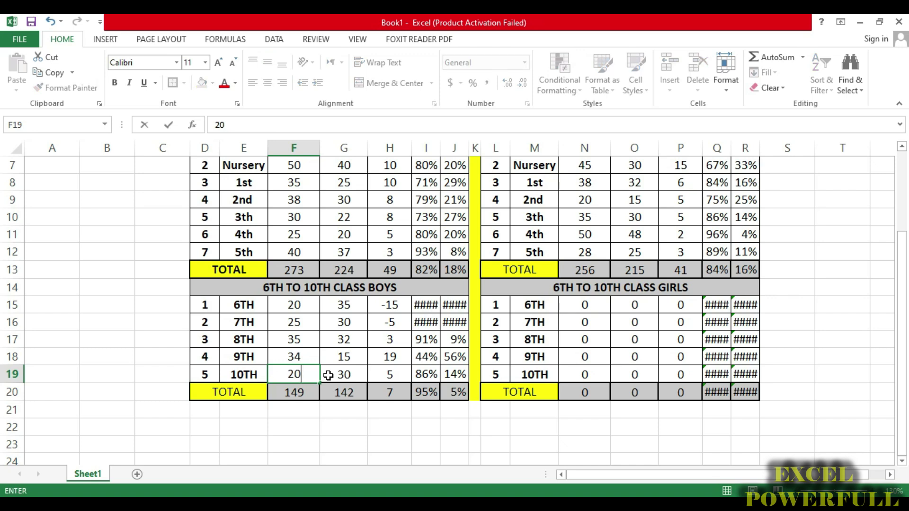
pyautogui.press('Return')
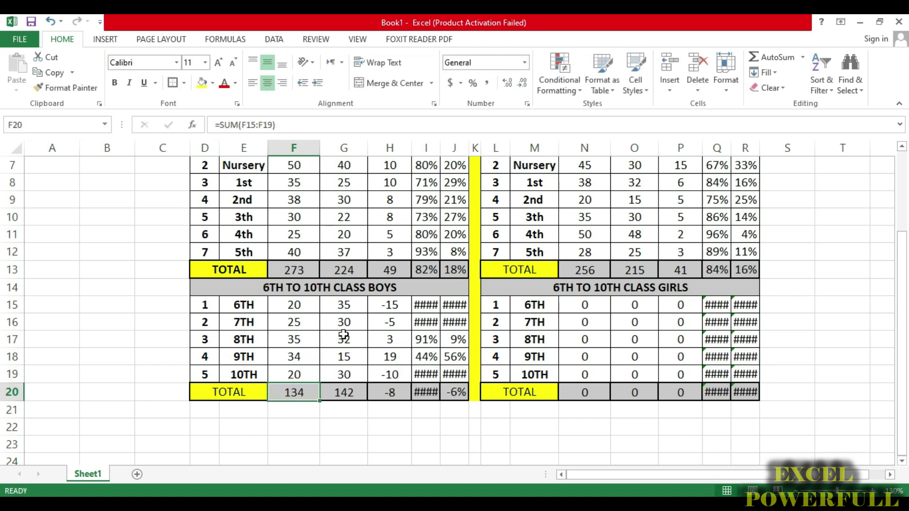
# Step: Enter 18, 24, 30, 33 and 18 in G15:G19 for the 6TH to 10TH class boys
pyautogui.click(349, 308)
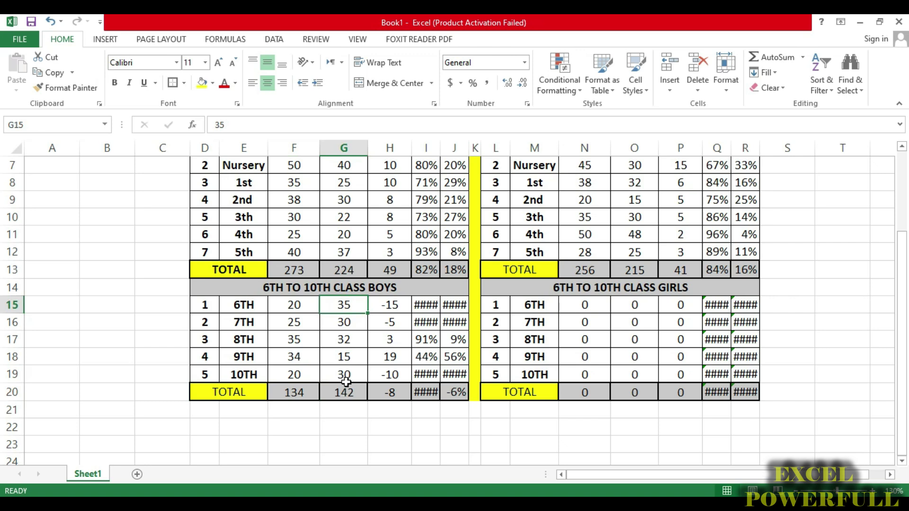
pyautogui.write('18')
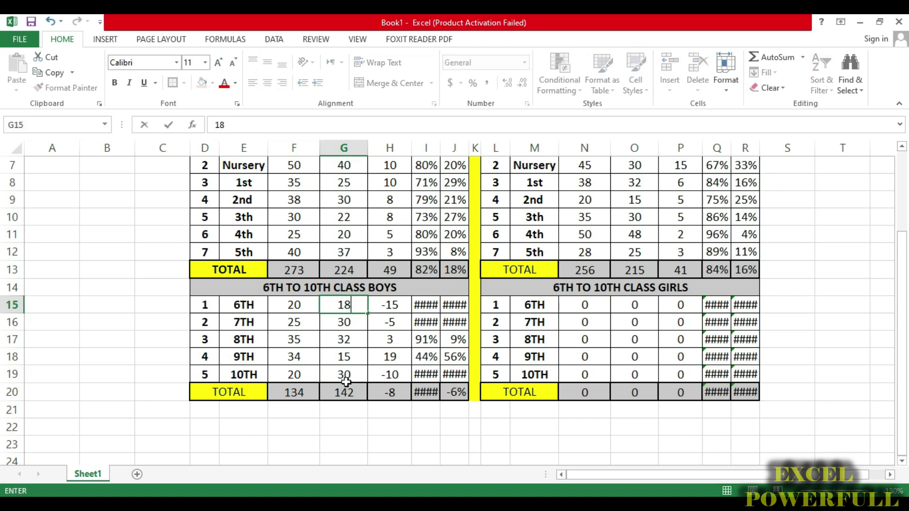
pyautogui.press('Return')
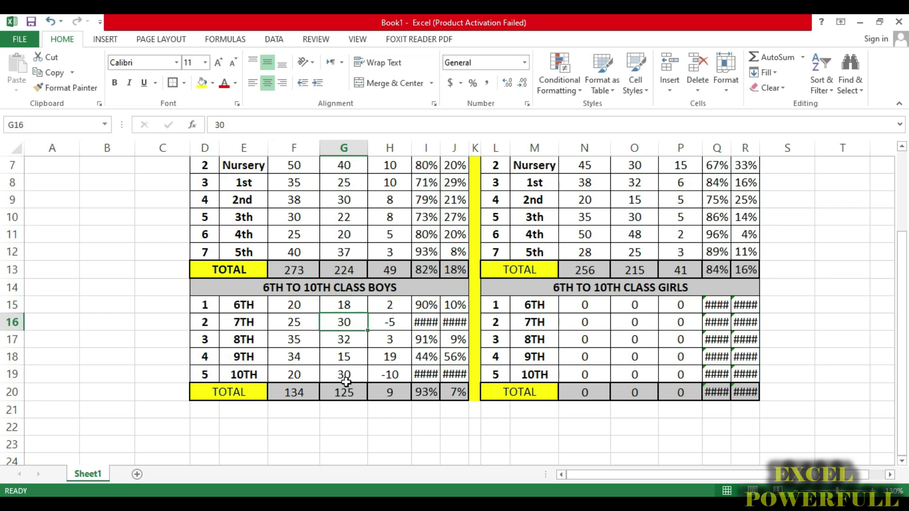
pyautogui.write('24')
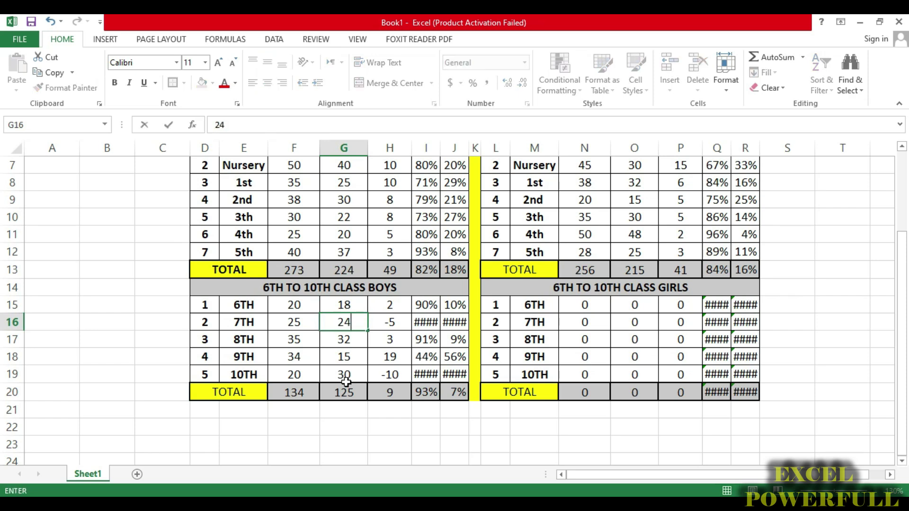
pyautogui.press('Return')
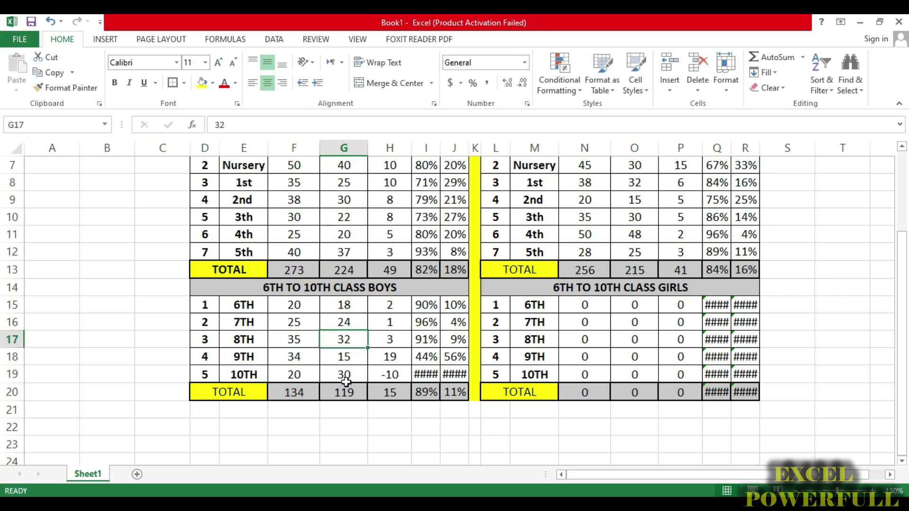
pyautogui.write('30')
pyautogui.press('Return')
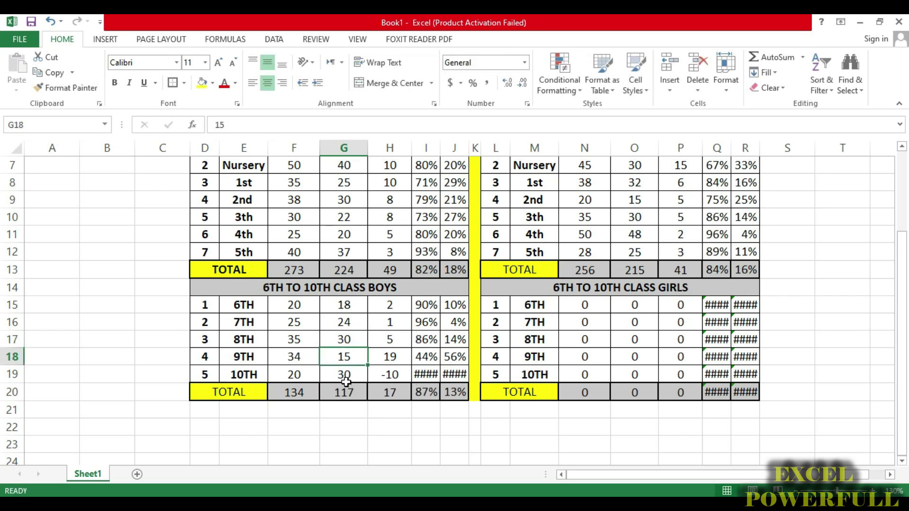
pyautogui.write('33')
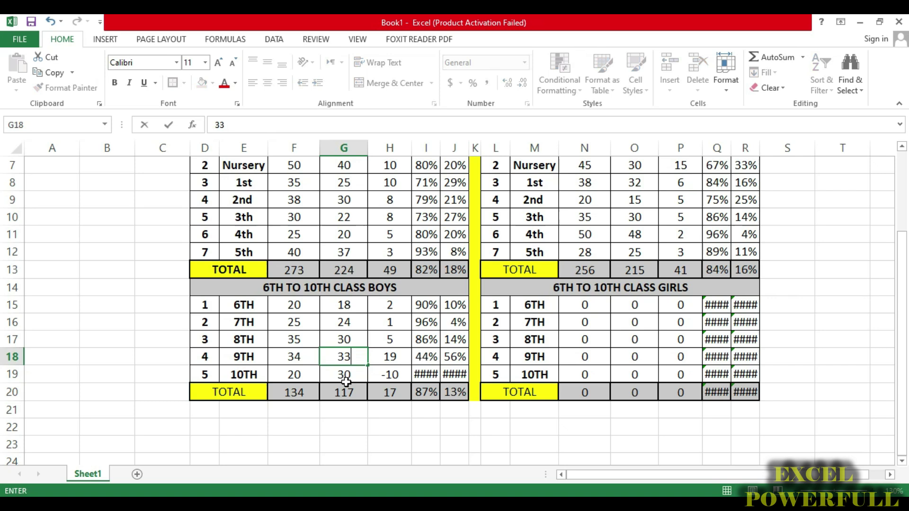
pyautogui.press('Return')
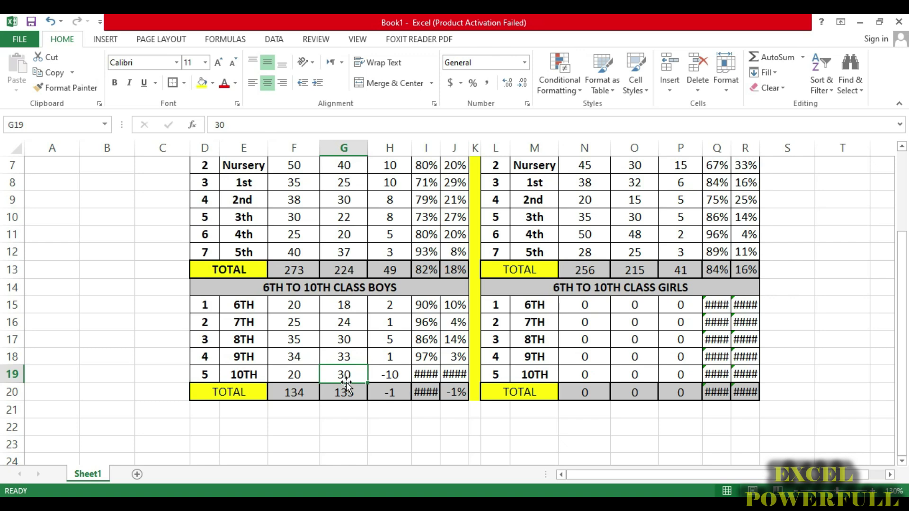
pyautogui.write('18')
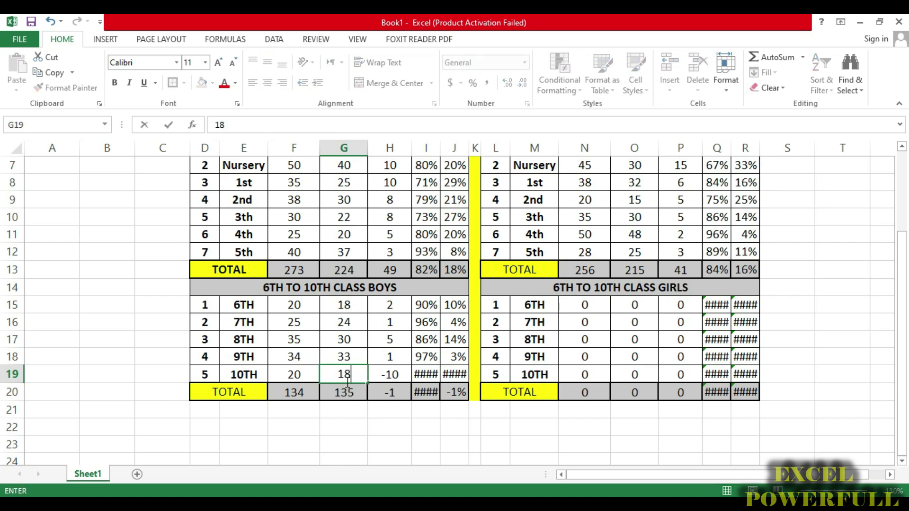
pyautogui.press('Return')
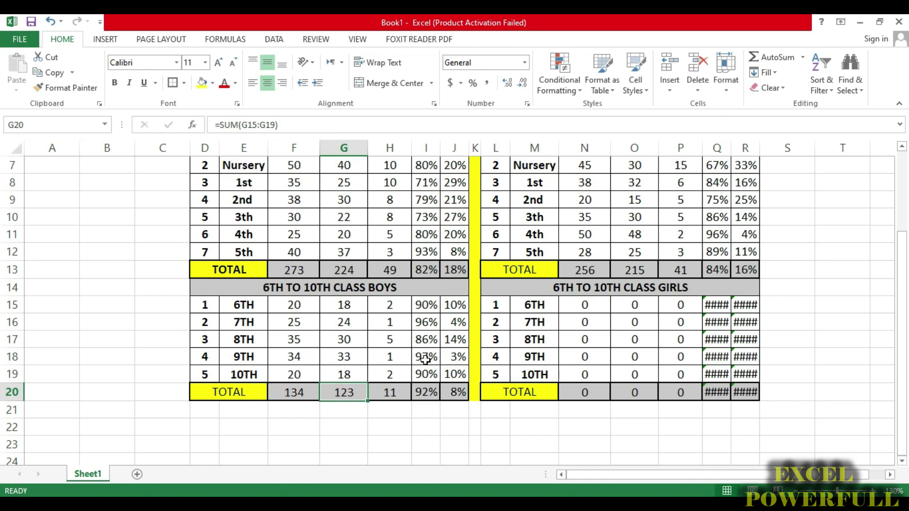
# Step: Review the lower boys' table column by column, from the entered figures in F and G to the calculated columns H, I and J
pyautogui.click(425, 305)
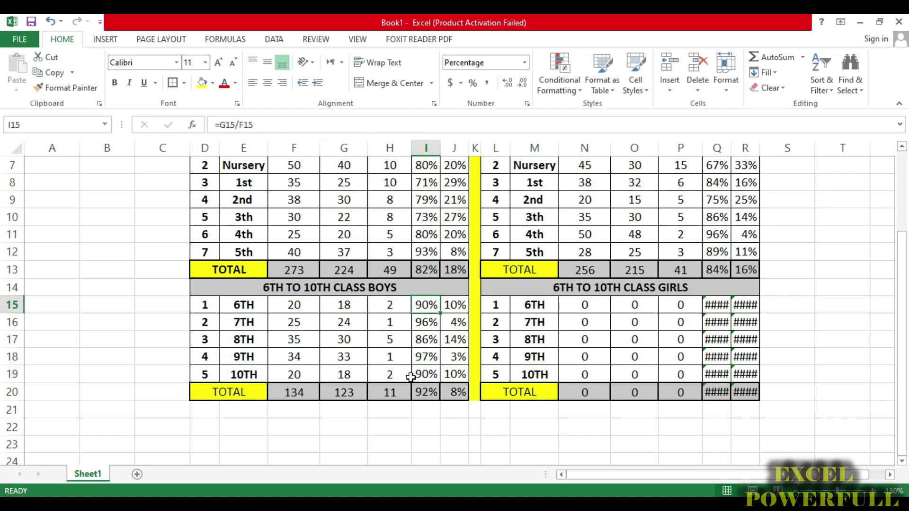
pyautogui.click(295, 308)
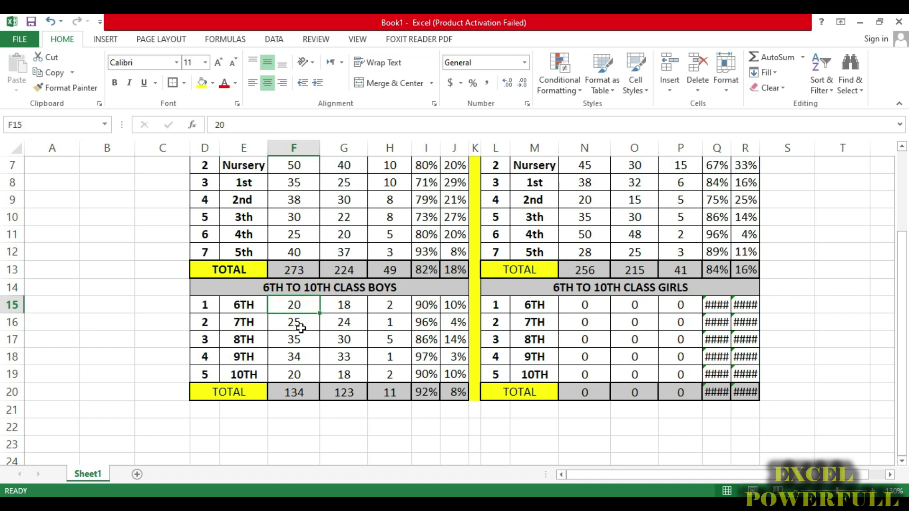
pyautogui.moveTo(300, 308); pyautogui.dragTo(298, 373)
pyautogui.moveTo(348, 310); pyautogui.dragTo(350, 374)
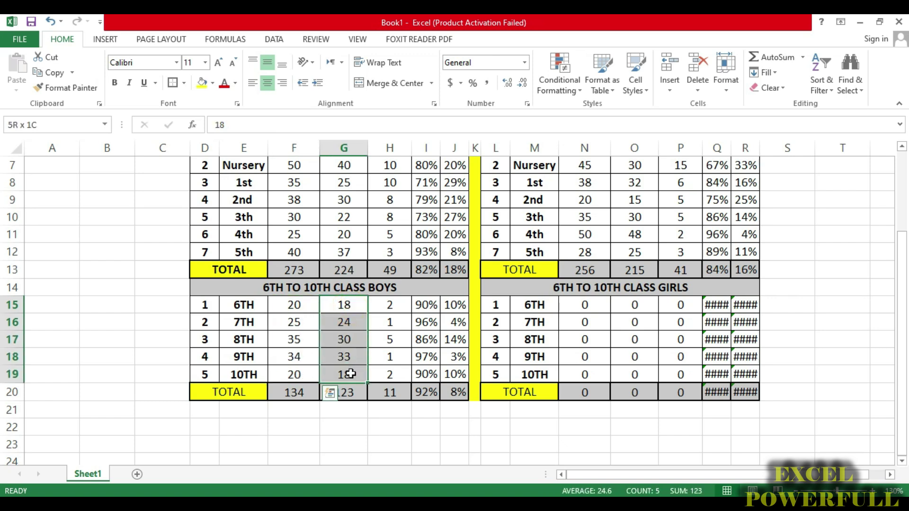
pyautogui.moveTo(389, 305); pyautogui.dragTo(389, 374)
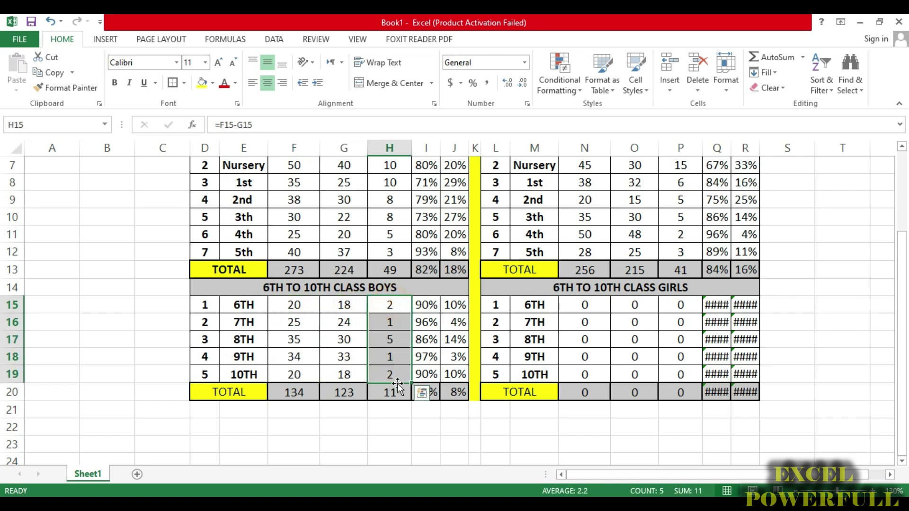
pyautogui.moveTo(420, 304); pyautogui.dragTo(428, 393)
pyautogui.moveTo(454, 305); pyautogui.dragTo(461, 393)
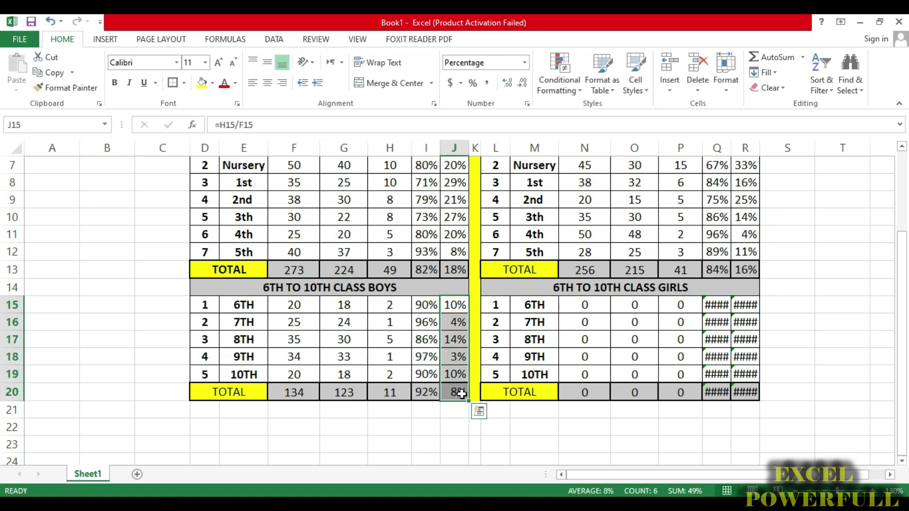
# Step: Enter strengths of 30, 25, 20, 15 and 10 in N15:N19 for the 6TH to 10TH class girls
pyautogui.moveTo(582, 307); pyautogui.dragTo(587, 374)
pyautogui.click(581, 305)
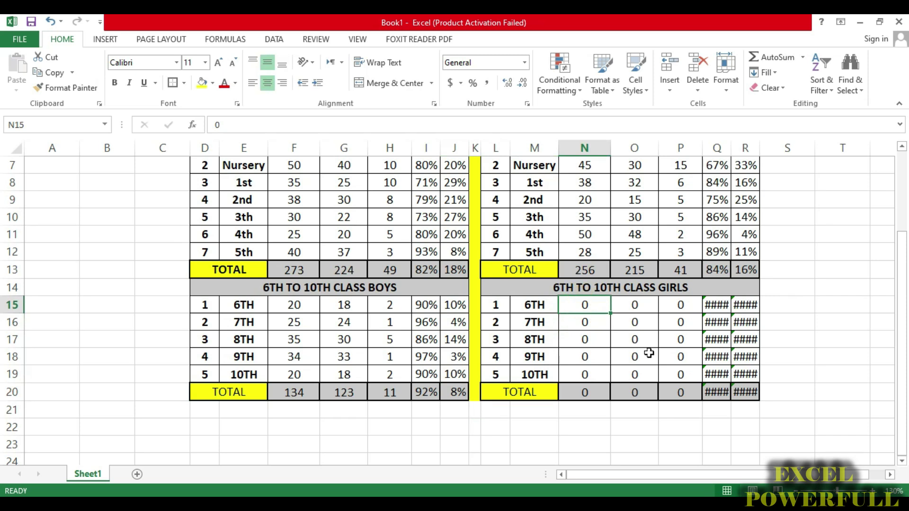
pyautogui.write('30')
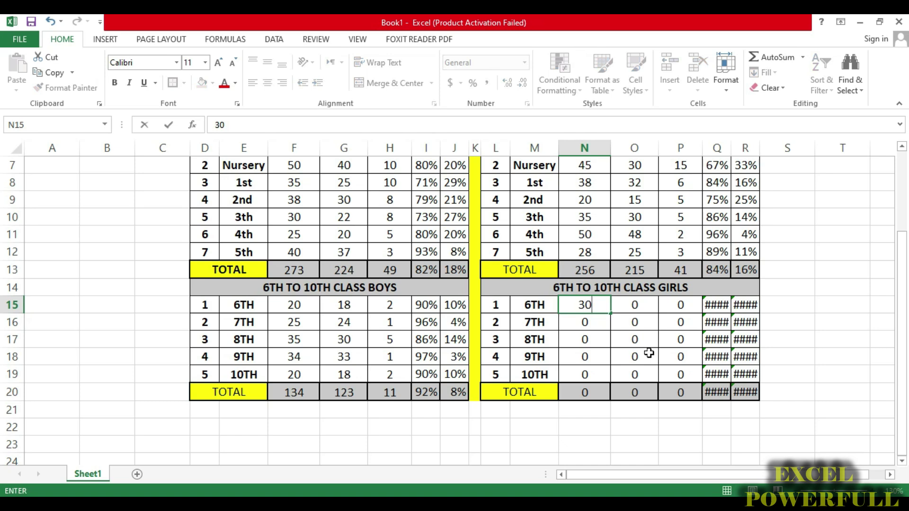
pyautogui.press('Return')
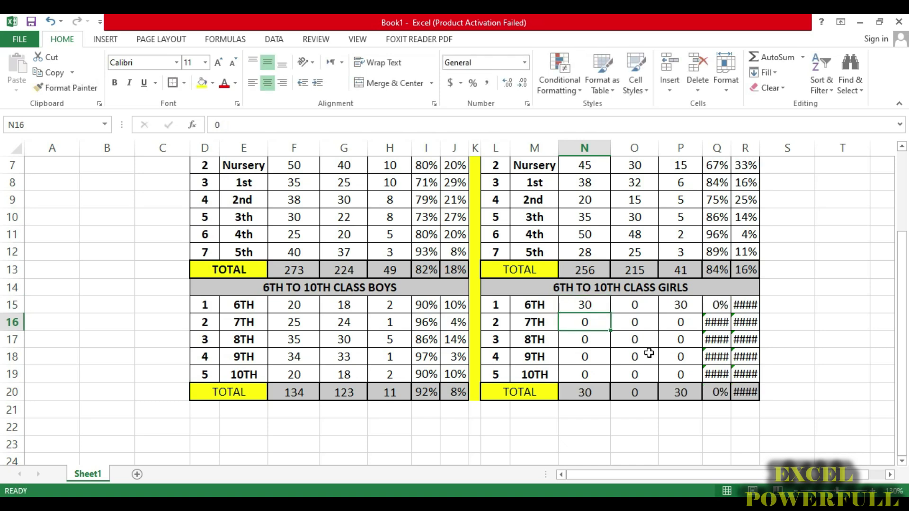
pyautogui.write('25')
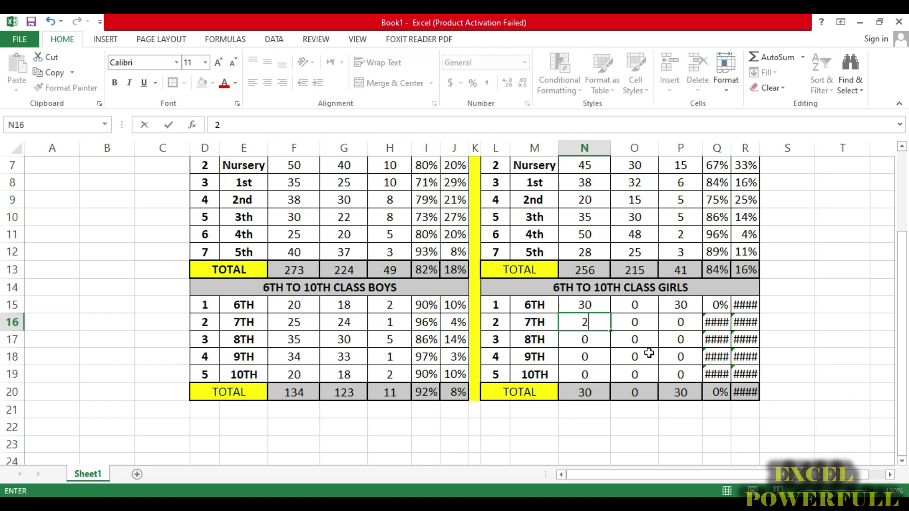
pyautogui.press('Return')
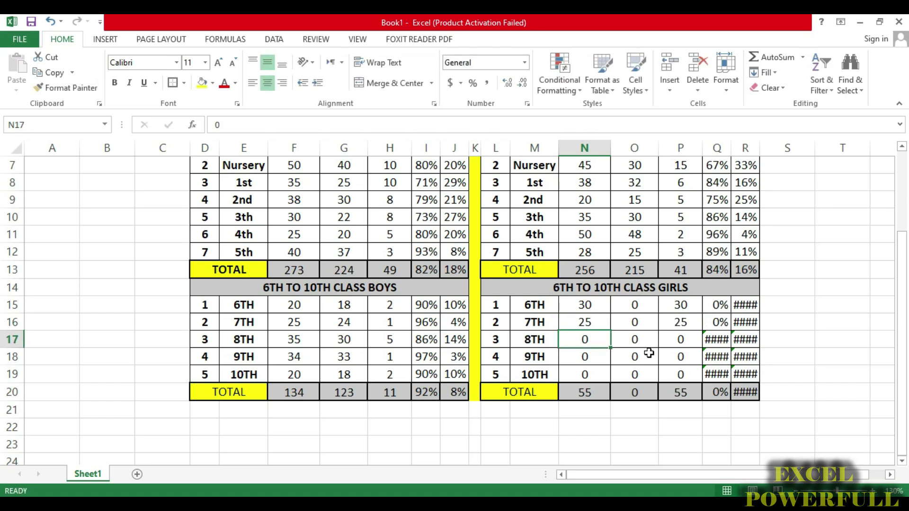
pyautogui.write('20')
pyautogui.press('Return')
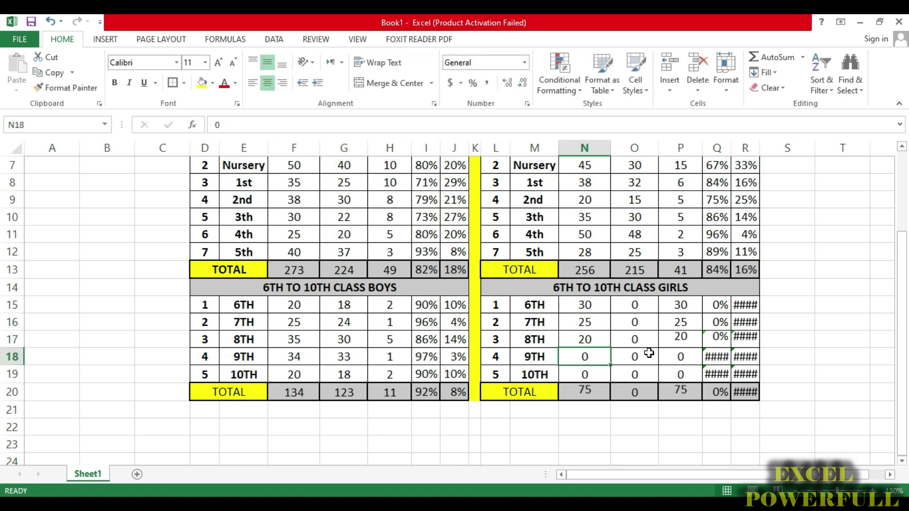
pyautogui.write('15')
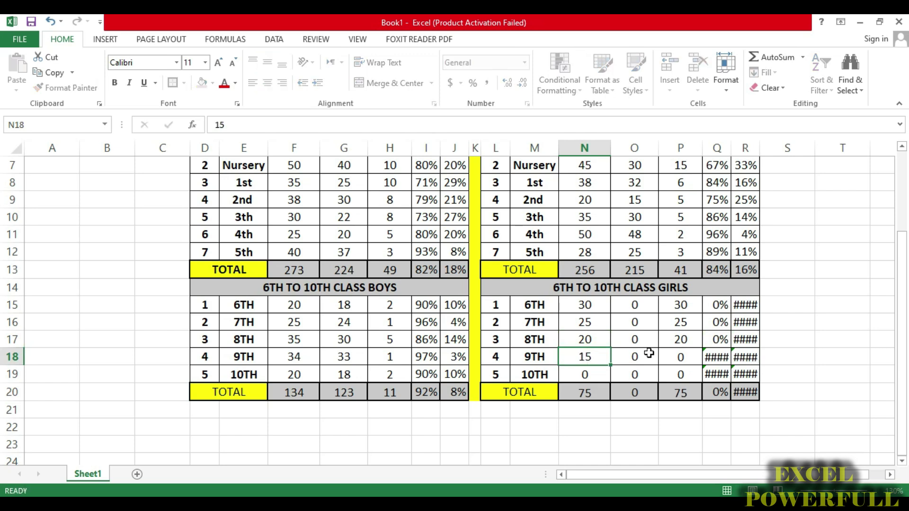
pyautogui.press('Return')
pyautogui.write('10')
pyautogui.press('Return')
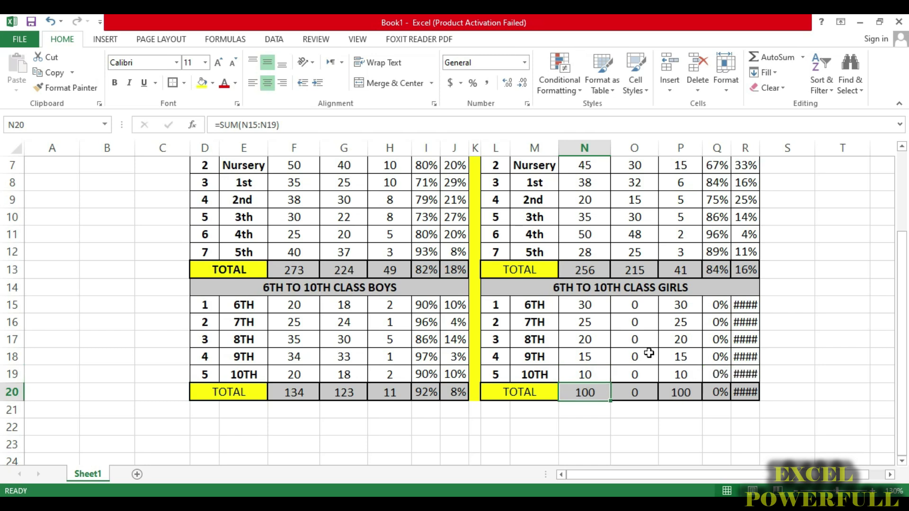
# Step: Enter present counts of 25, 22, 18, 13 and 8 in O15:O19 for the 6TH to 10TH class girls
pyautogui.press('Right')
pyautogui.press('Up')
pyautogui.press('Up')
pyautogui.press('Up')
pyautogui.press('Up')
pyautogui.press('Up')
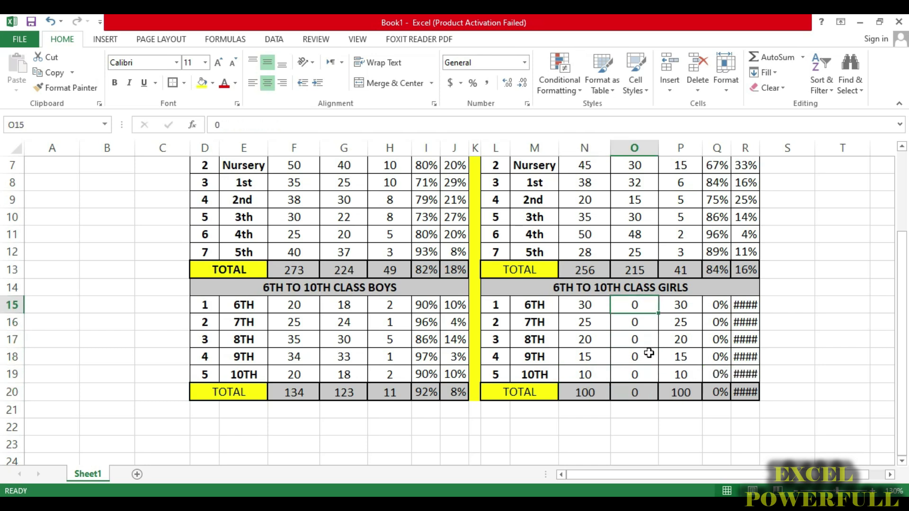
pyautogui.write('25')
pyautogui.press('Return')
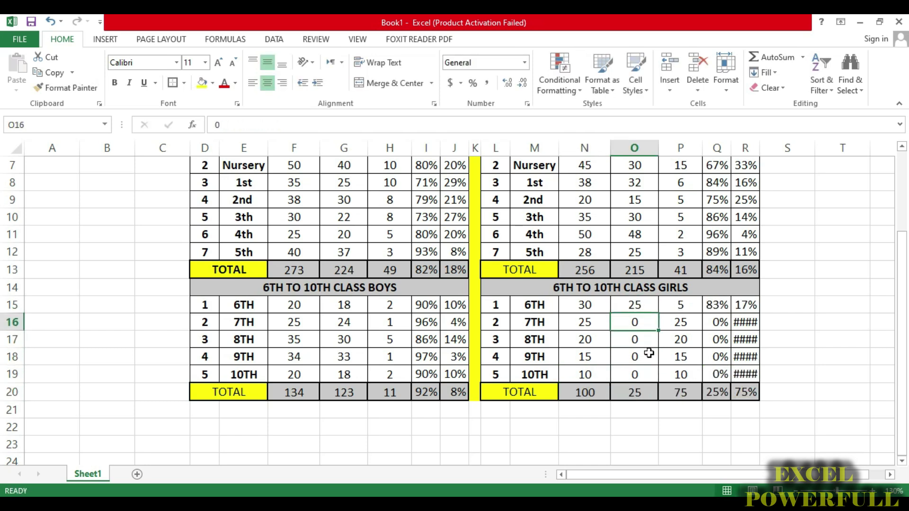
pyautogui.write('22')
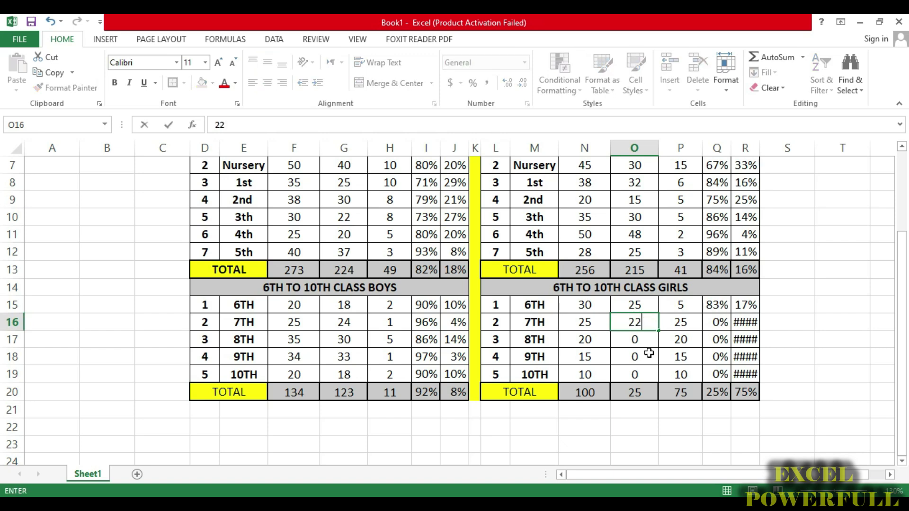
pyautogui.press('Return')
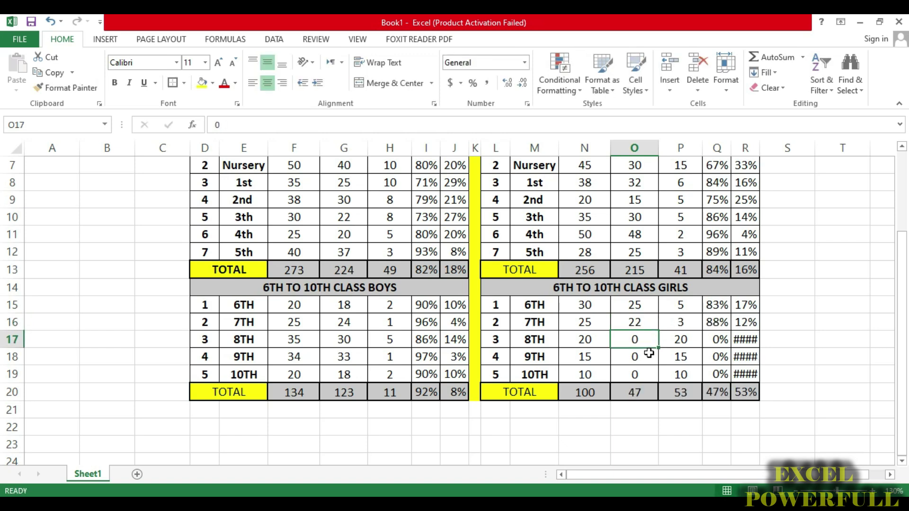
pyautogui.write('18')
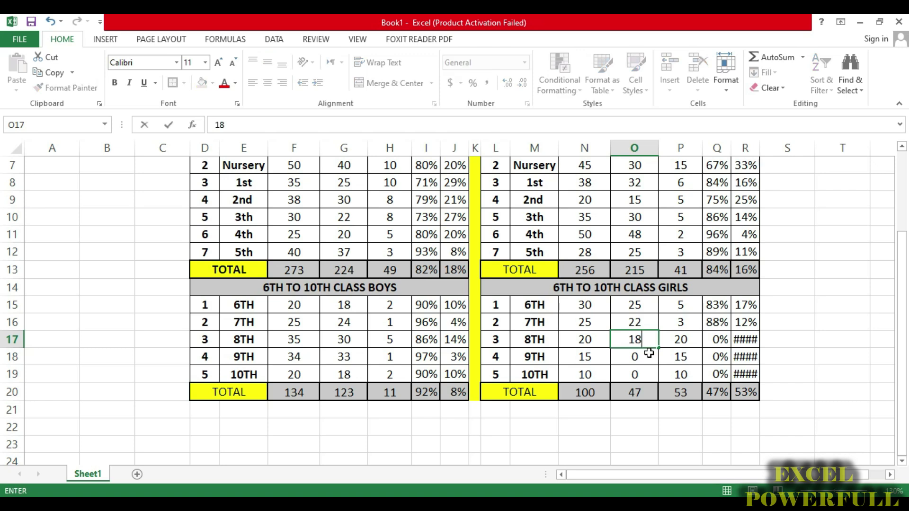
pyautogui.press('Return')
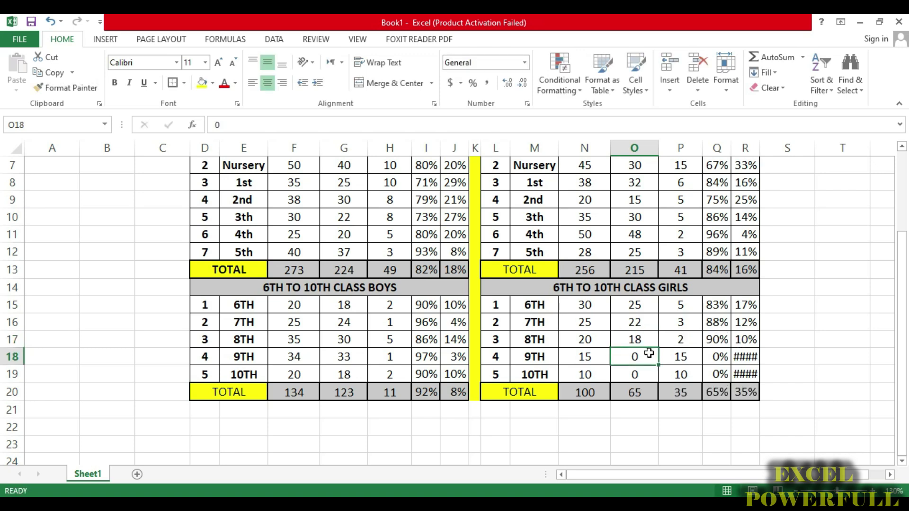
pyautogui.write('13')
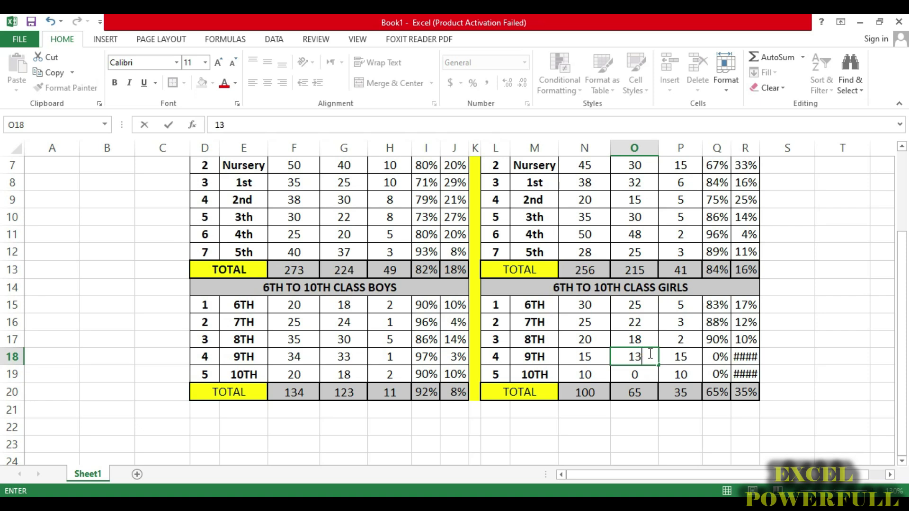
pyautogui.press('Return')
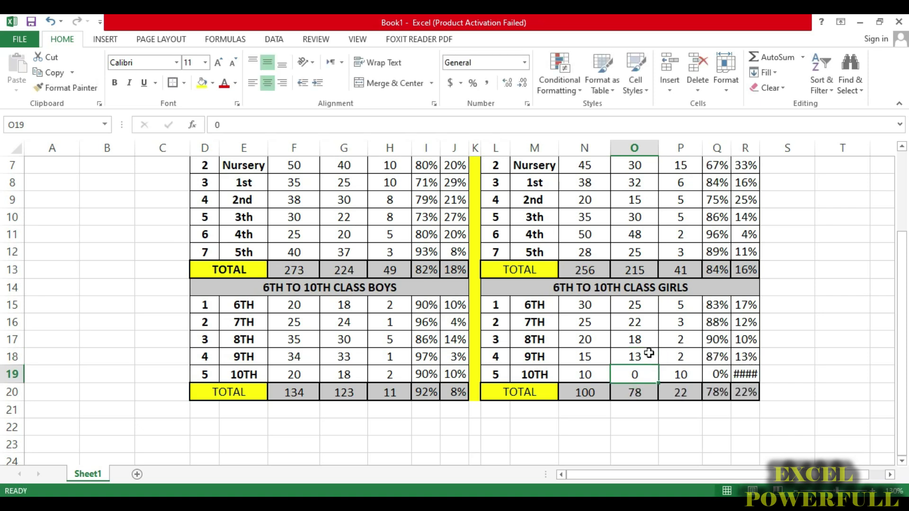
pyautogui.write('8')
pyautogui.press('Return')
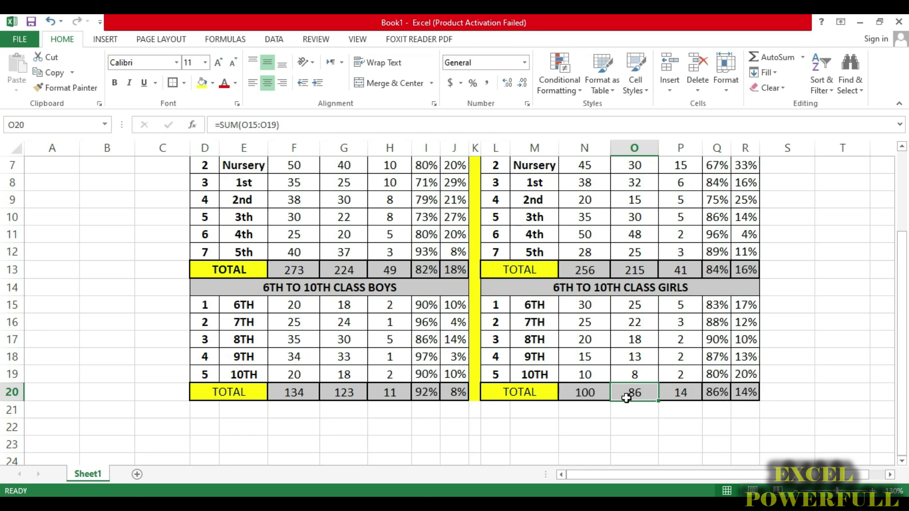
# Step: Review the lower girls' table column by column, from the present counts in O to the calculated columns P, Q and R
pyautogui.moveTo(637, 310); pyautogui.dragTo(635, 375)
pyautogui.moveTo(682, 307); pyautogui.dragTo(685, 371)
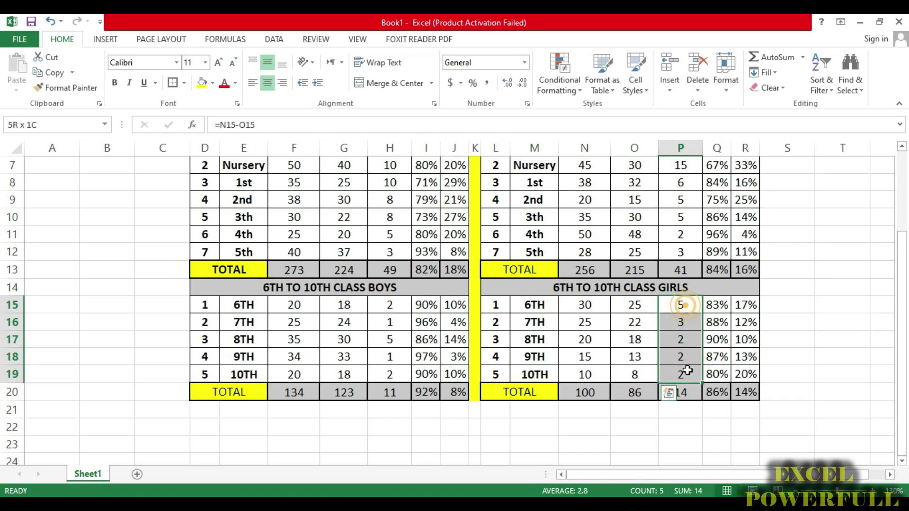
pyautogui.moveTo(716, 312); pyautogui.dragTo(715, 373)
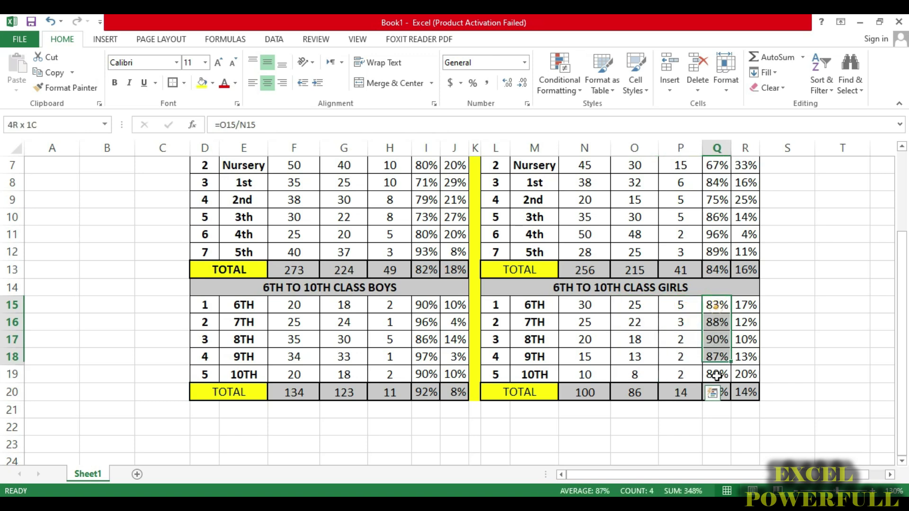
pyautogui.moveTo(746, 305); pyautogui.dragTo(751, 376)
pyautogui.click(716, 307)
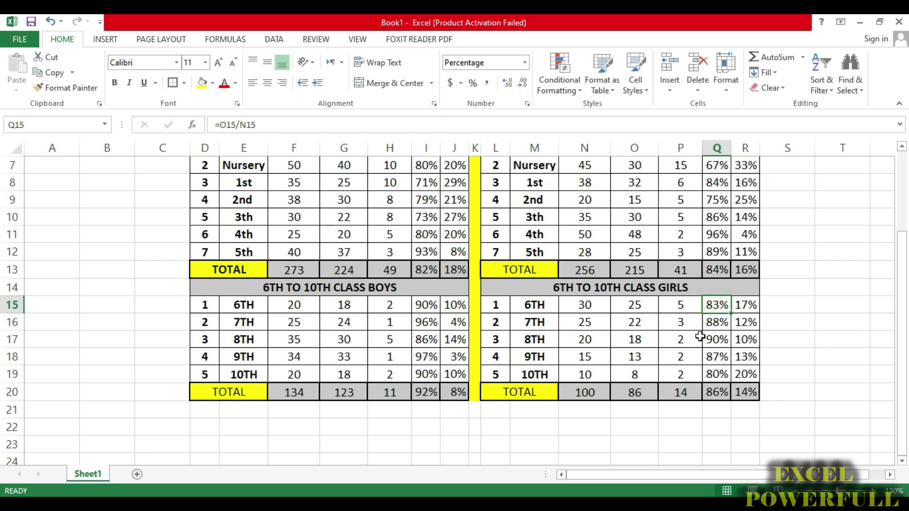
pyautogui.click(744, 310)
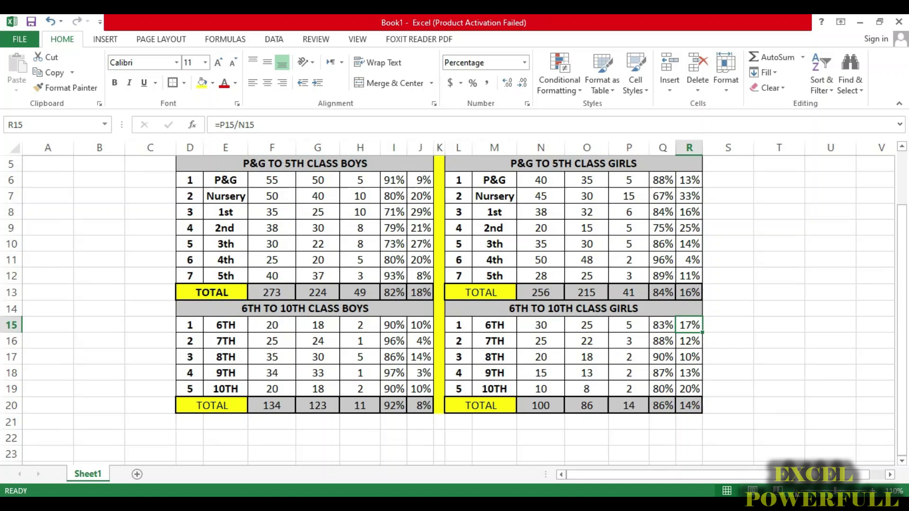
# Step: Insert a row at row 2 to make the merged school title block taller
pyautogui.click(796, 491)
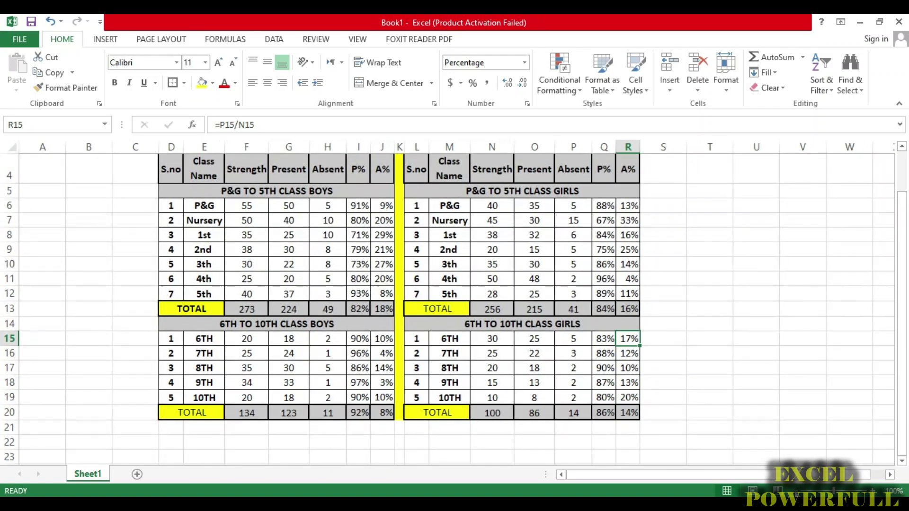
pyautogui.click(796, 492)
pyautogui.moveTo(904, 357); pyautogui.dragTo(903, 353)
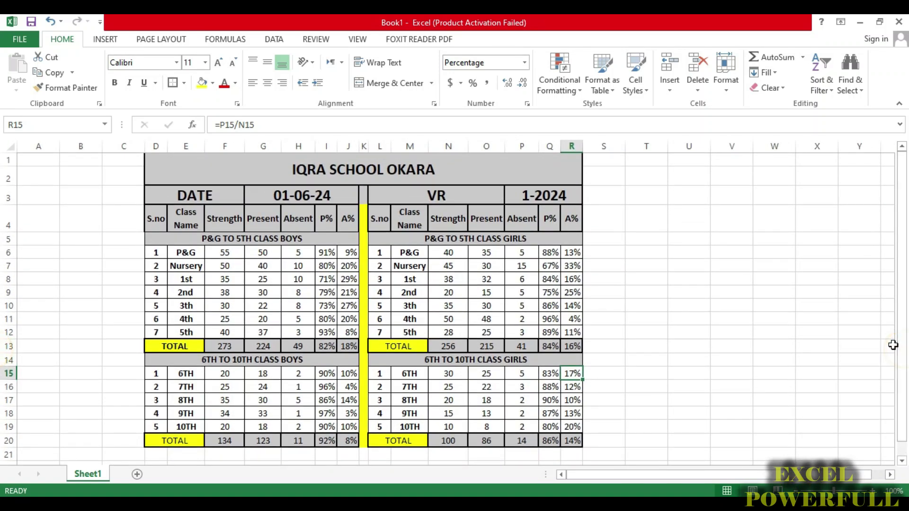
pyautogui.click(339, 173)
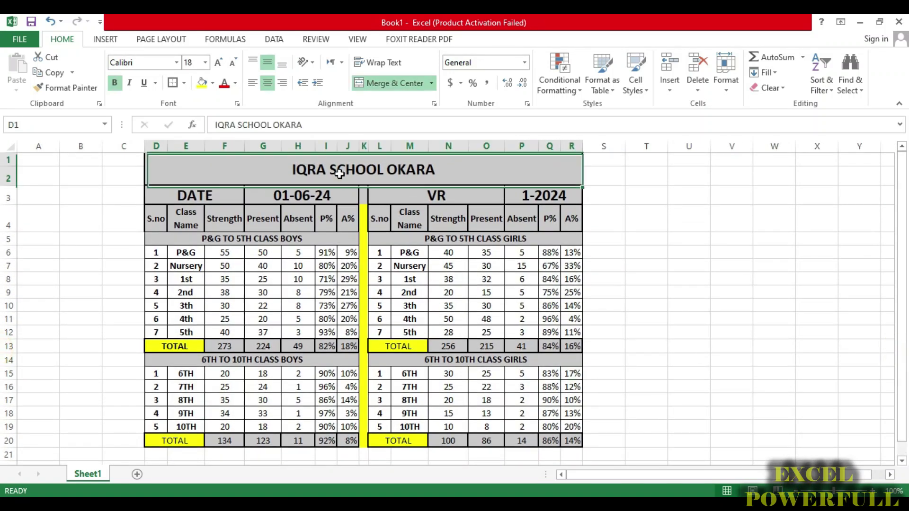
pyautogui.click(8, 178)
pyautogui.rightClick(9, 178)
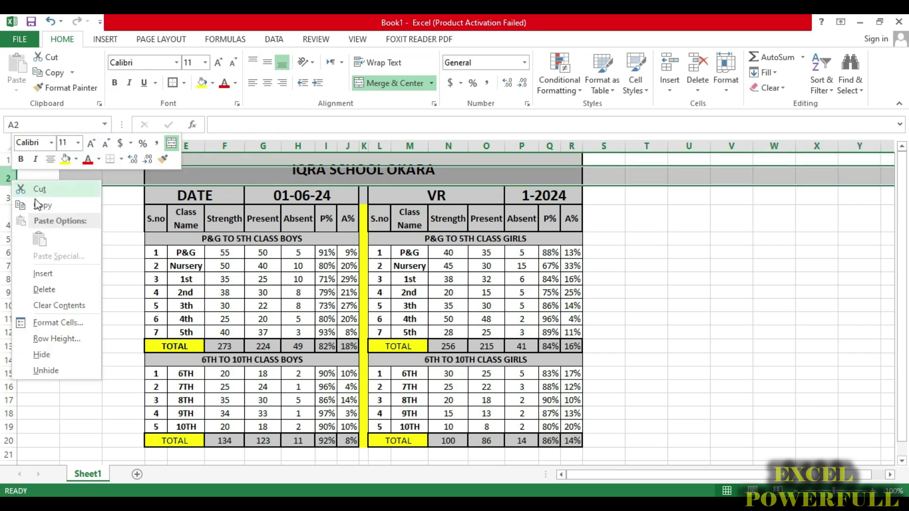
pyautogui.click(46, 277)
pyautogui.click(412, 187)
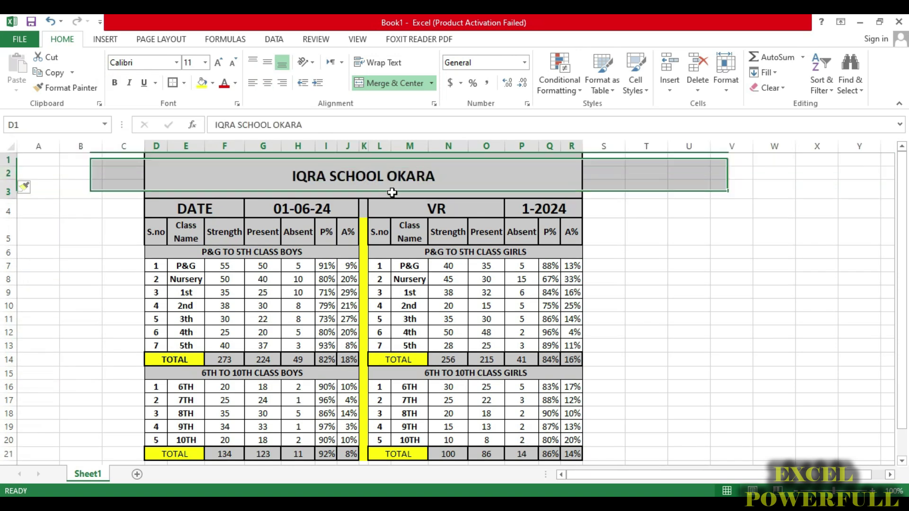
# Step: Add a second line reading "DAILY CLASSWISE STUDENT ATTENDACE SUMMARY" beneath IQRA SCHOOL OKARA in the merged title cell
pyautogui.doubleClick(454, 172)
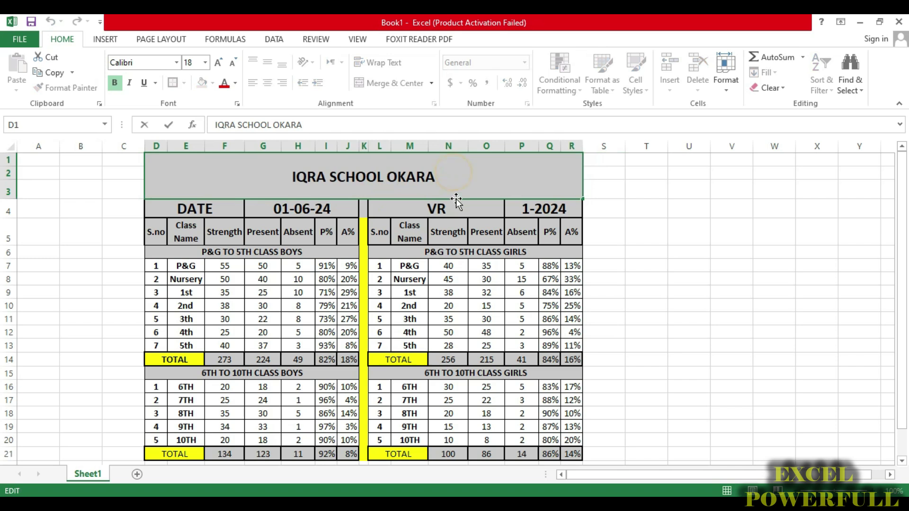
pyautogui.hotkey('alt', 'Return')
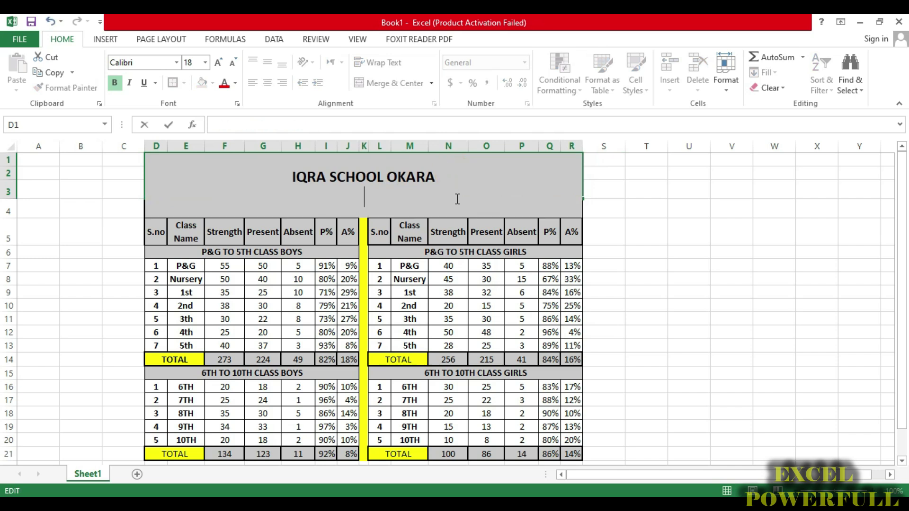
pyautogui.write('DAILY ')
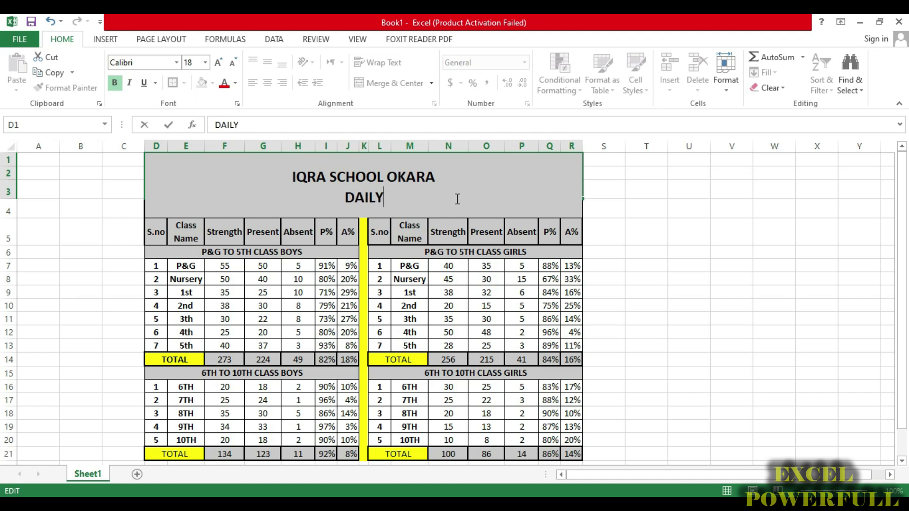
pyautogui.write('CLA')
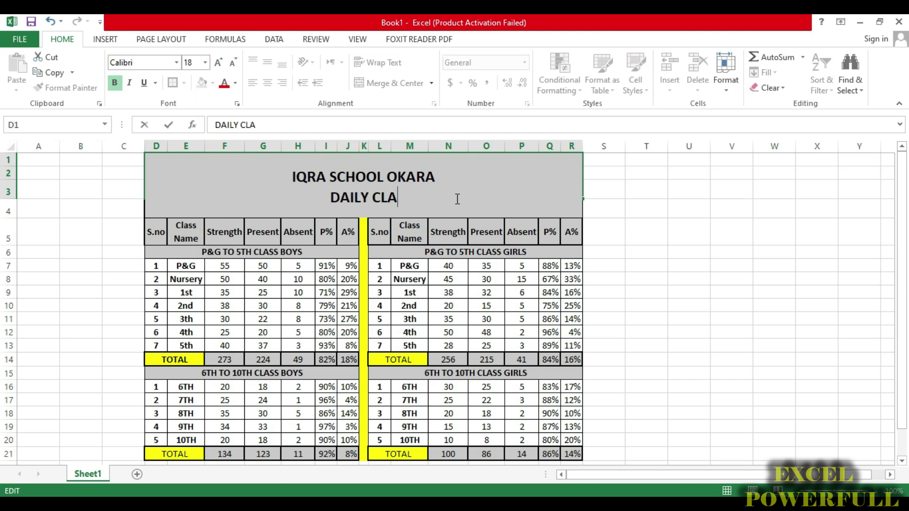
pyautogui.write('SSWISE STUDENT')
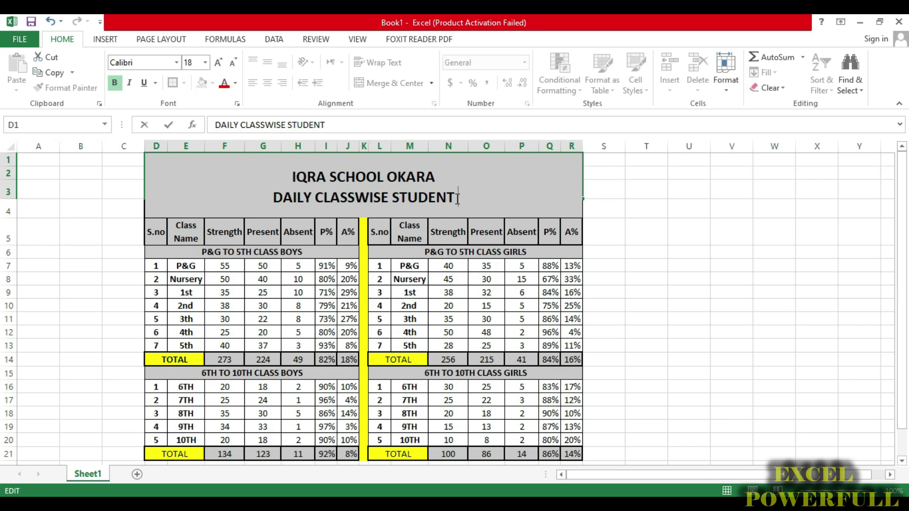
pyautogui.write(' A')
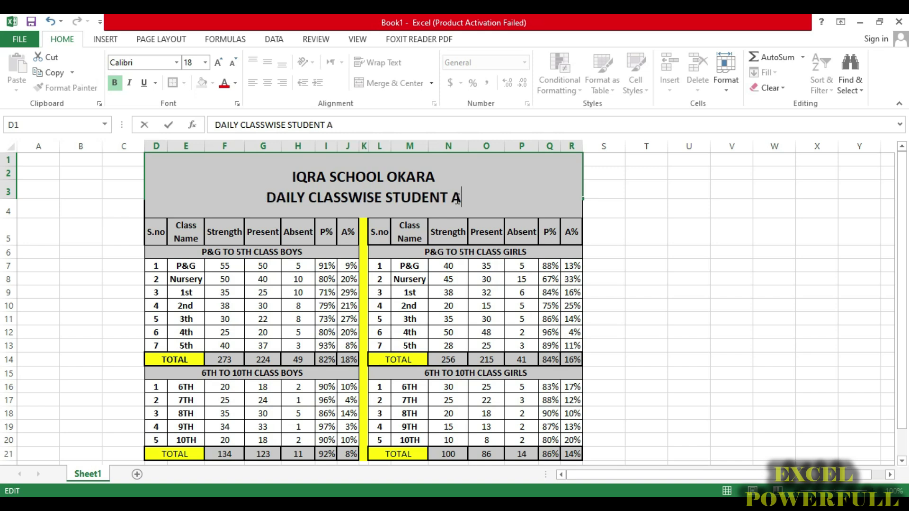
pyautogui.write('TTENDAC')
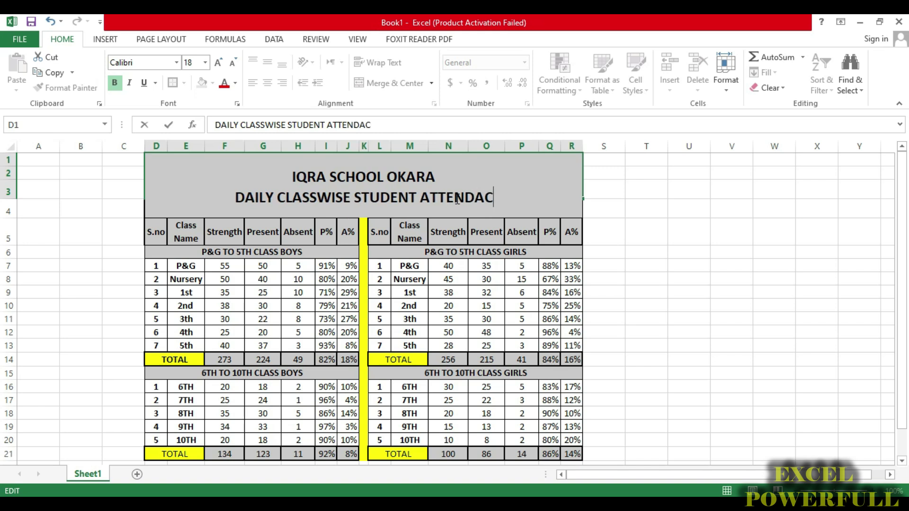
pyautogui.write('E SU')
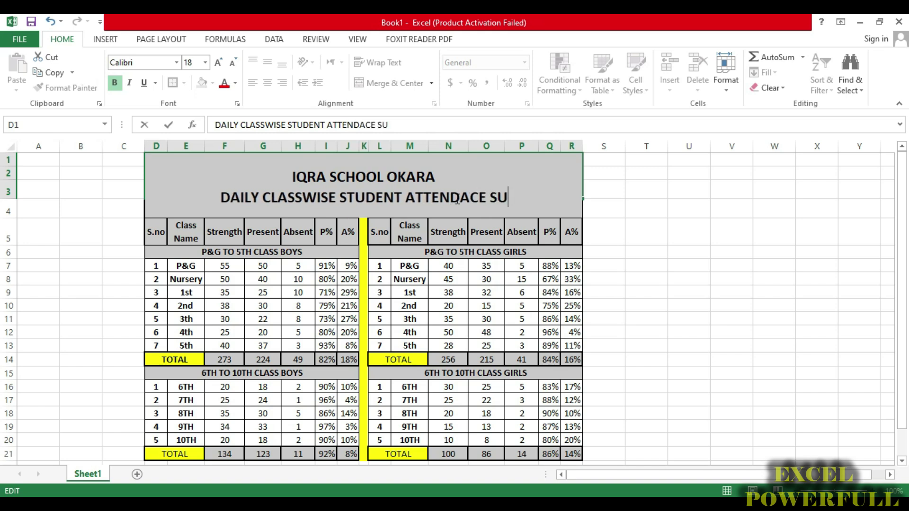
pyautogui.write('MMARY')
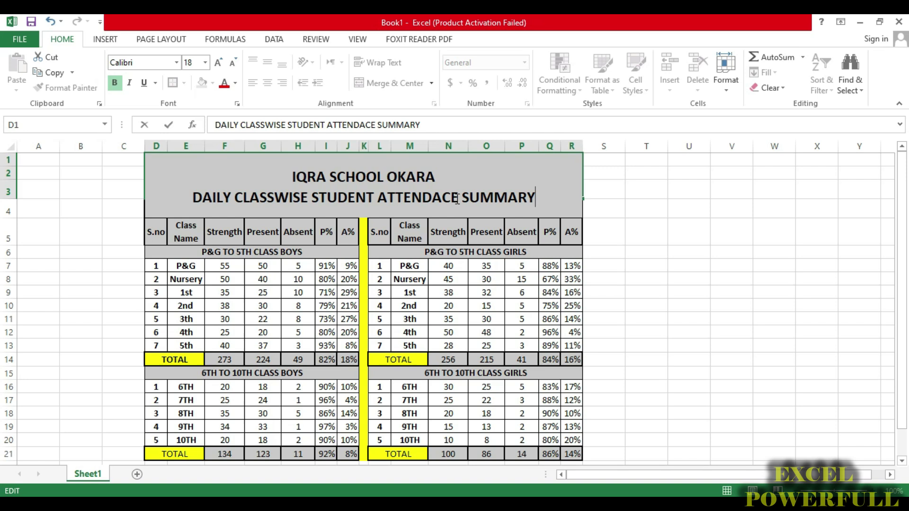
pyautogui.press('Return')
# Step: Reduce the title cell's second line, the attendance summary text, to font size 10
pyautogui.doubleClick(466, 192)
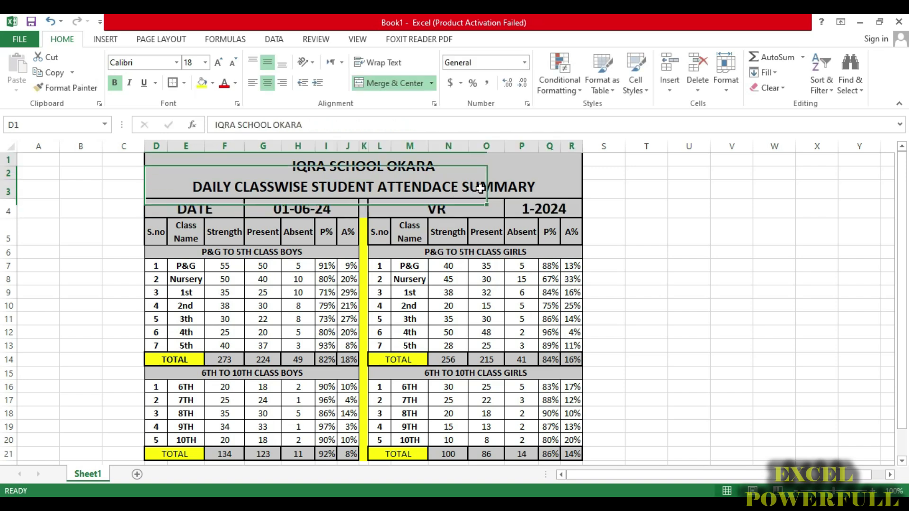
pyautogui.click(543, 187)
pyautogui.moveTo(303, 188); pyautogui.dragTo(192, 187)
pyautogui.click(234, 62)
pyautogui.click(234, 62)
pyautogui.click(234, 62)
pyautogui.click(234, 62)
pyautogui.click(233, 62)
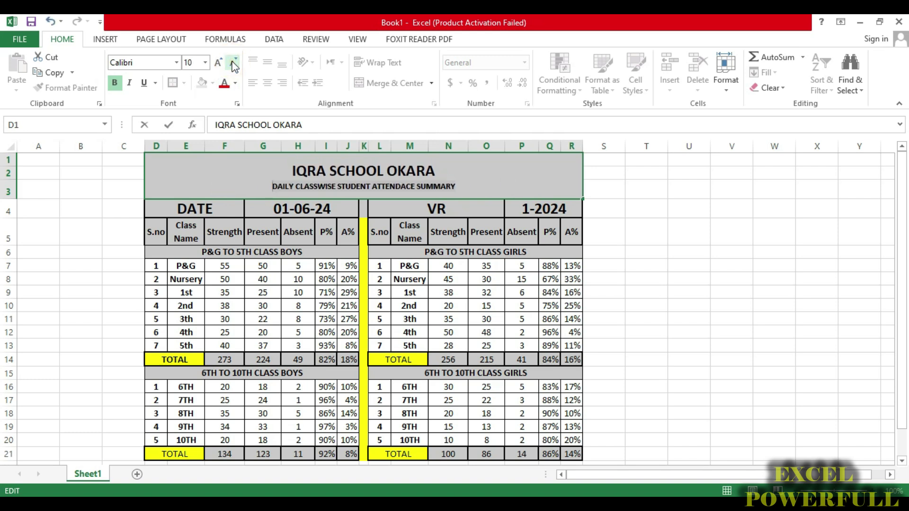
# Step: Enlarge the school name line in the title cell to font size 22
pyautogui.click(398, 166)
pyautogui.moveTo(442, 178); pyautogui.dragTo(280, 162)
pyautogui.click(219, 62)
pyautogui.click(218, 62)
# Step: Enlarge the attendance summary line in the title cell by three font size increments and finish editing the title
pyautogui.click(468, 188)
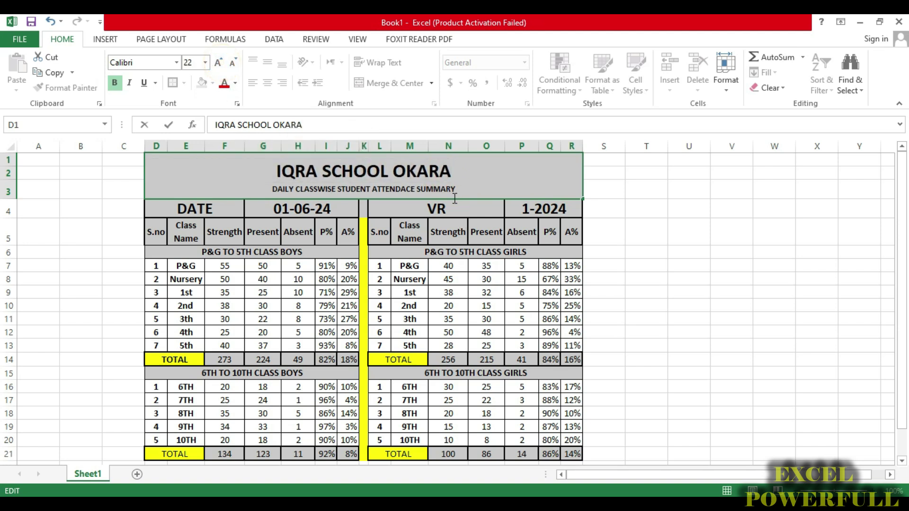
pyautogui.tripleClick(272, 188)
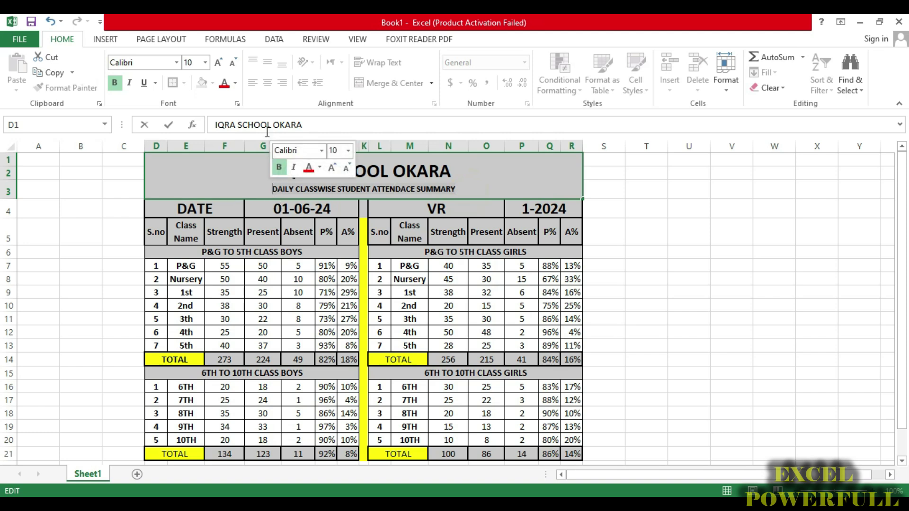
pyautogui.click(218, 63)
pyautogui.click(220, 64)
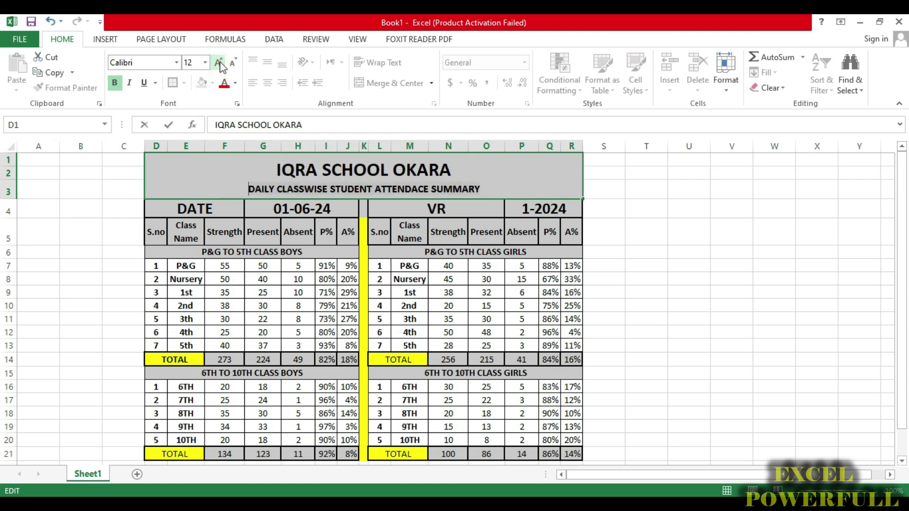
pyautogui.click(219, 62)
pyautogui.click(517, 178)
pyautogui.click(700, 227)
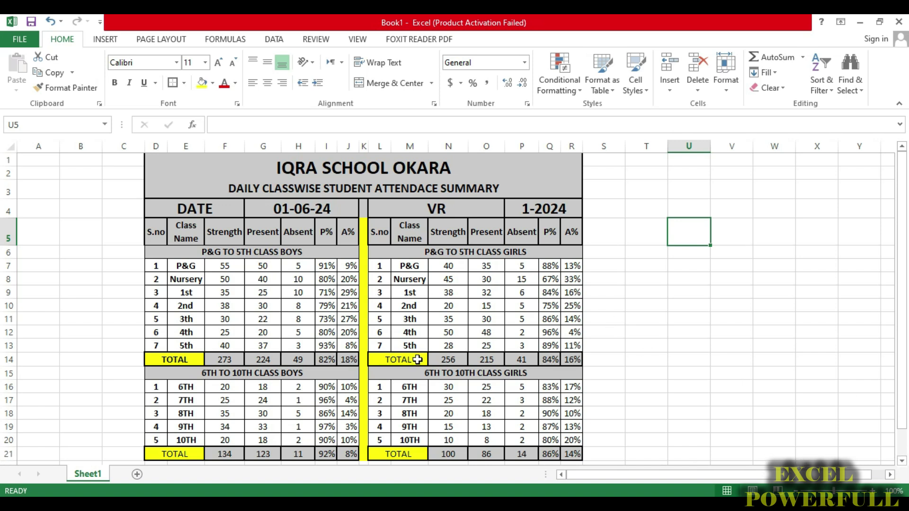
# Step: Review the P&G to 5th and 6th to 10th class sections for boys and girls down to their total rows
pyautogui.click(178, 255)
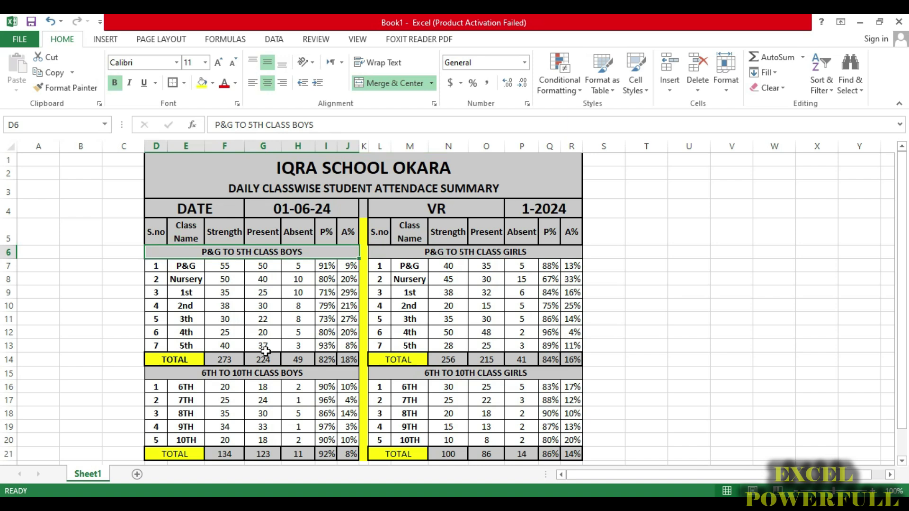
pyautogui.scroll(-2, 265, 350)
pyautogui.scroll(2, 288, 353)
pyautogui.click(196, 317)
pyautogui.click(415, 306)
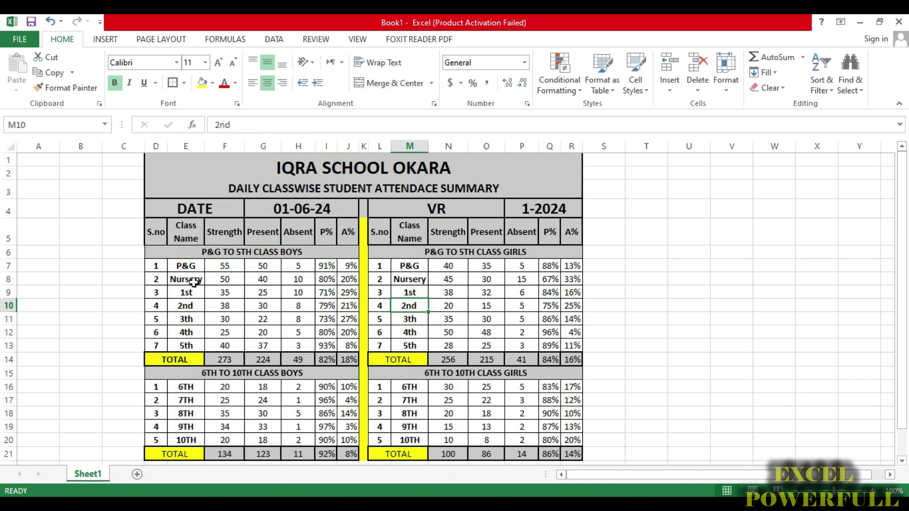
pyautogui.click(232, 254)
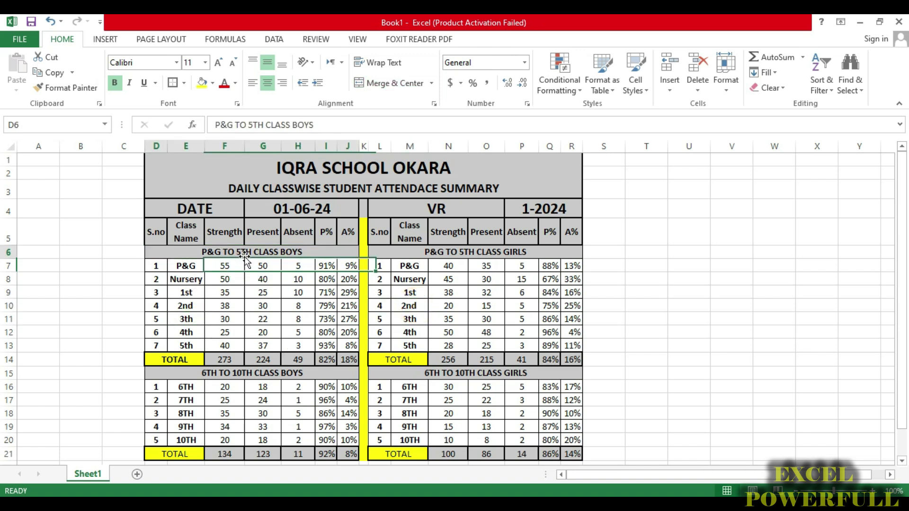
pyautogui.click(498, 275)
pyautogui.scroll(-1, 449, 351)
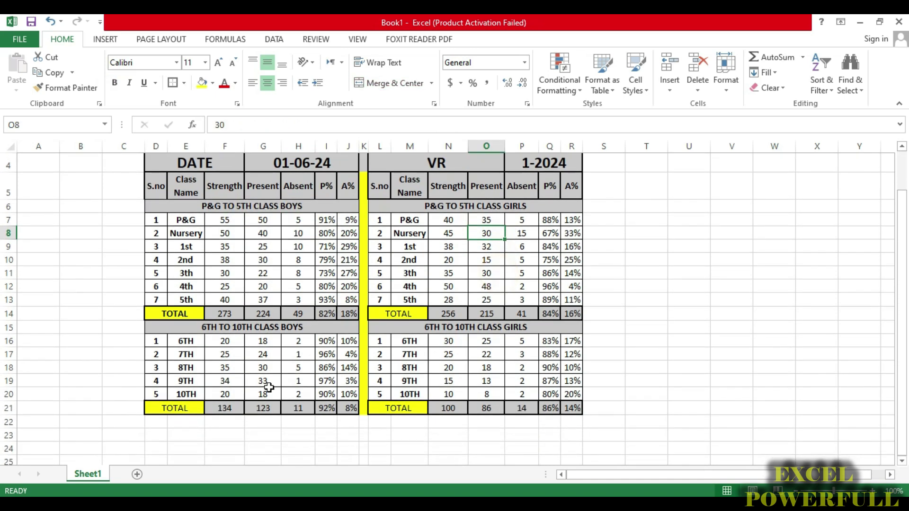
pyautogui.click(278, 353)
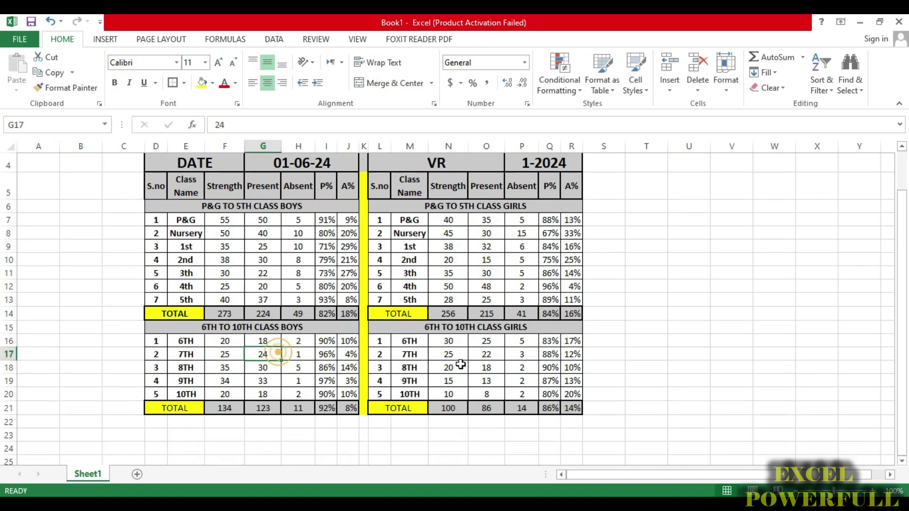
pyautogui.click(455, 367)
pyautogui.scroll(-2, 456, 368)
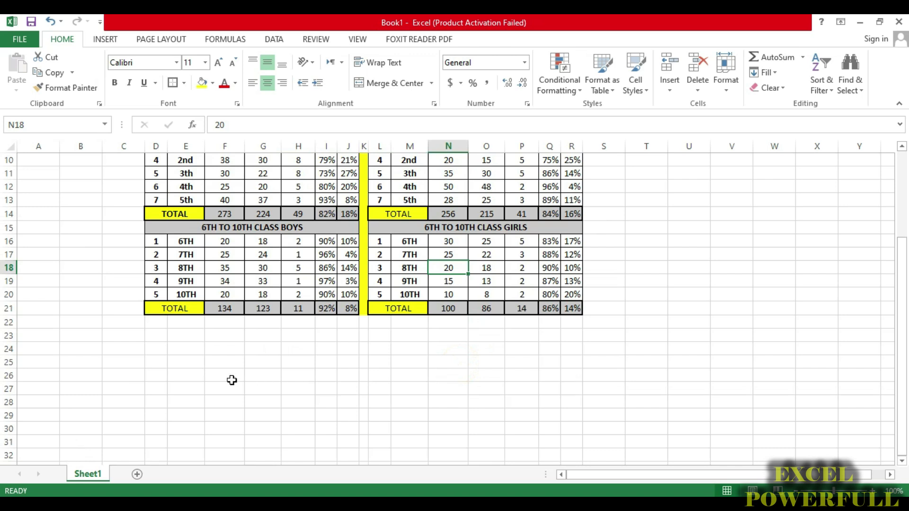
pyautogui.scroll(1, 193, 394)
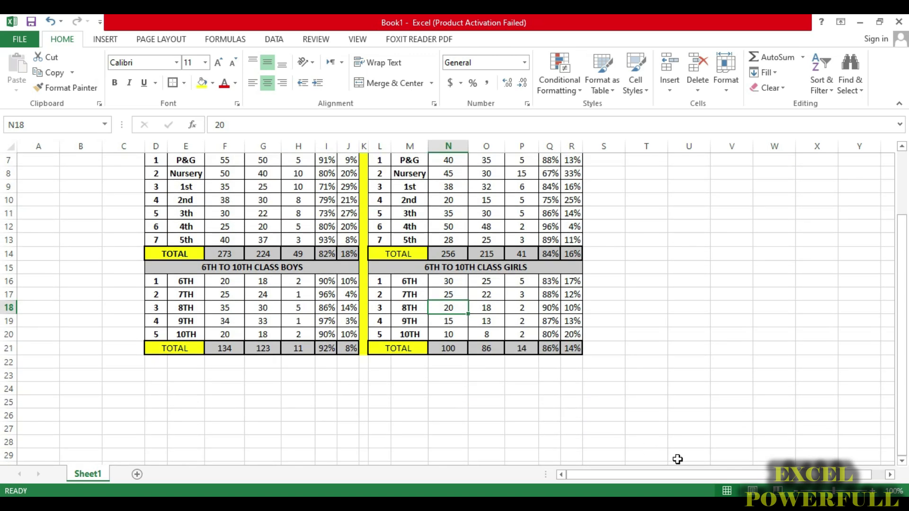
# Step: Merge and center cells D22:F23 below the lower boys' TOTAL row
pyautogui.scroll(2, 720, 452)
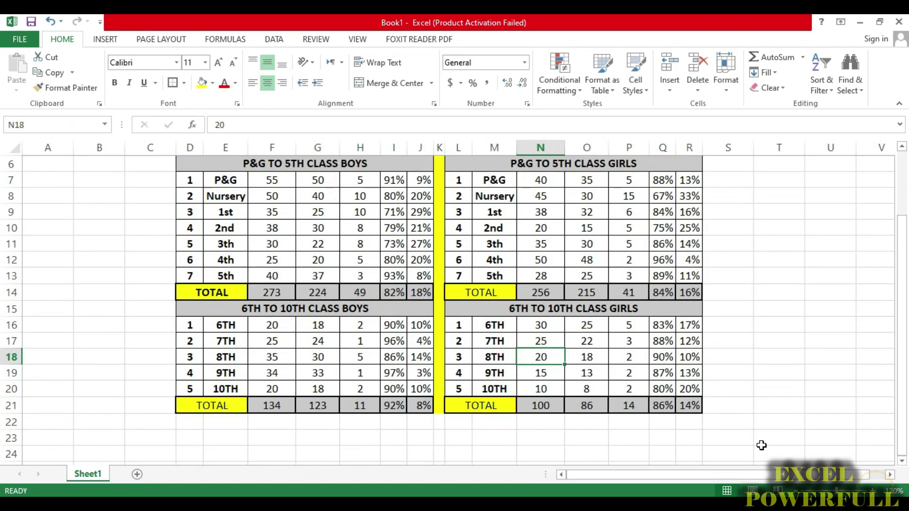
pyautogui.click(891, 475)
pyautogui.scroll(-1, 377, 415)
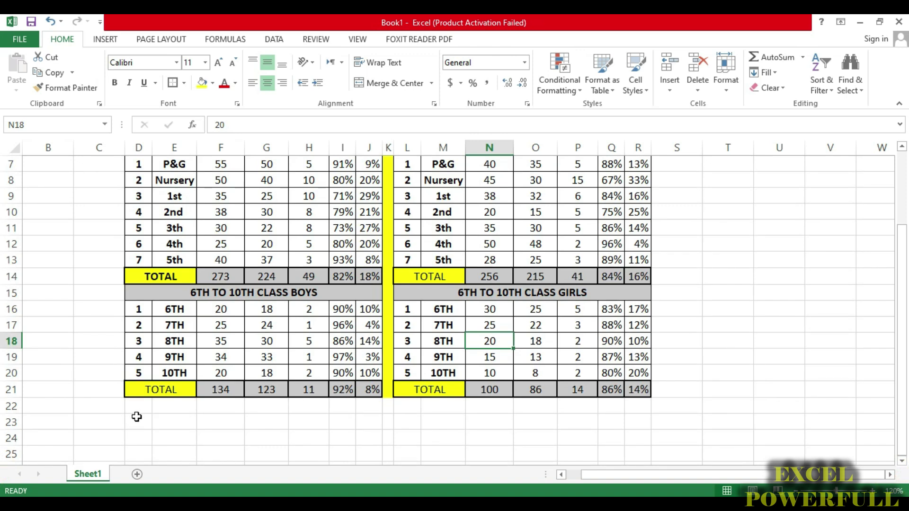
pyautogui.moveTo(136, 410); pyautogui.dragTo(207, 421)
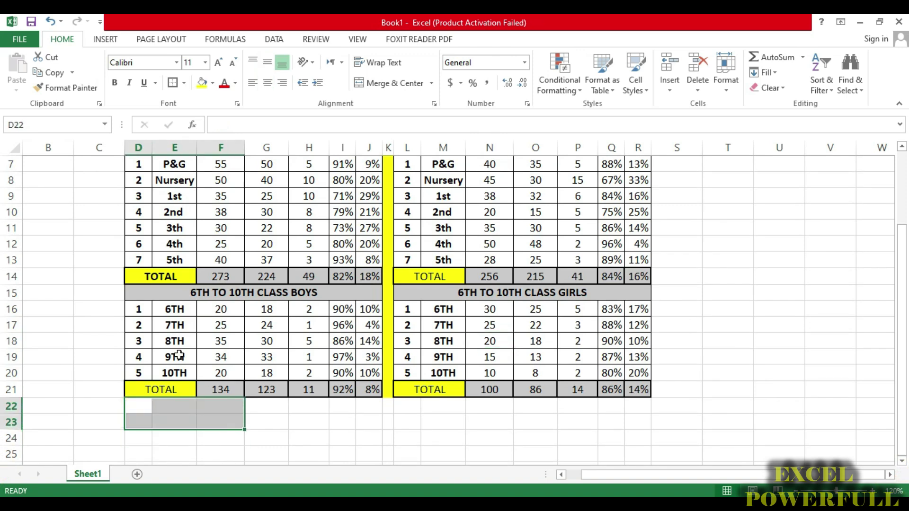
pyautogui.click(394, 82)
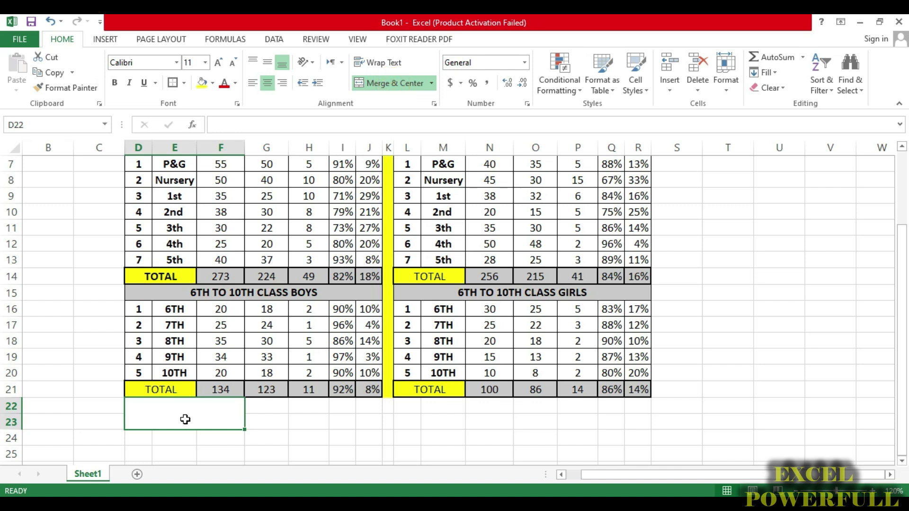
# Step: Enter the label "TOTAL STUDENT" in the merged cell D22:F23
pyautogui.write('t')
pyautogui.press('BackSpace')
pyautogui.press('BackSpace')
pyautogui.write('t')
pyautogui.press('BackSpace')
pyautogui.write('TOTAL')
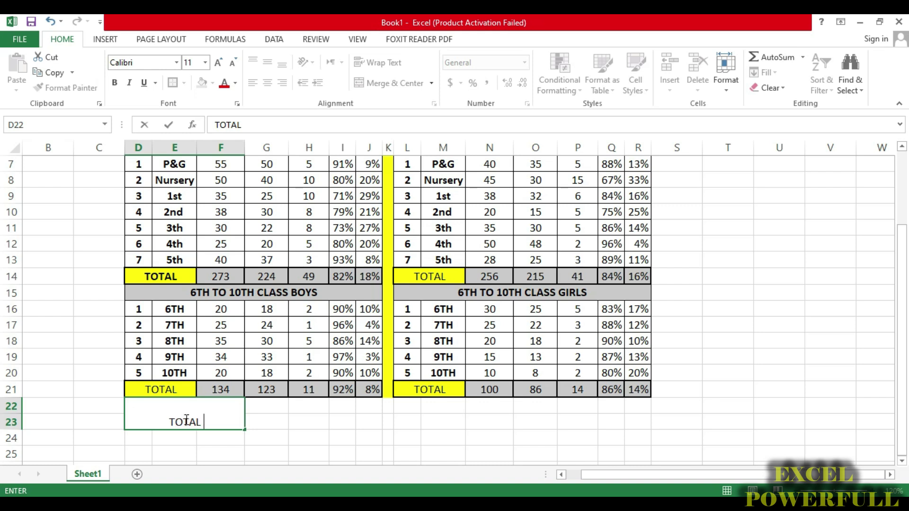
pyautogui.write(' STUDENT')
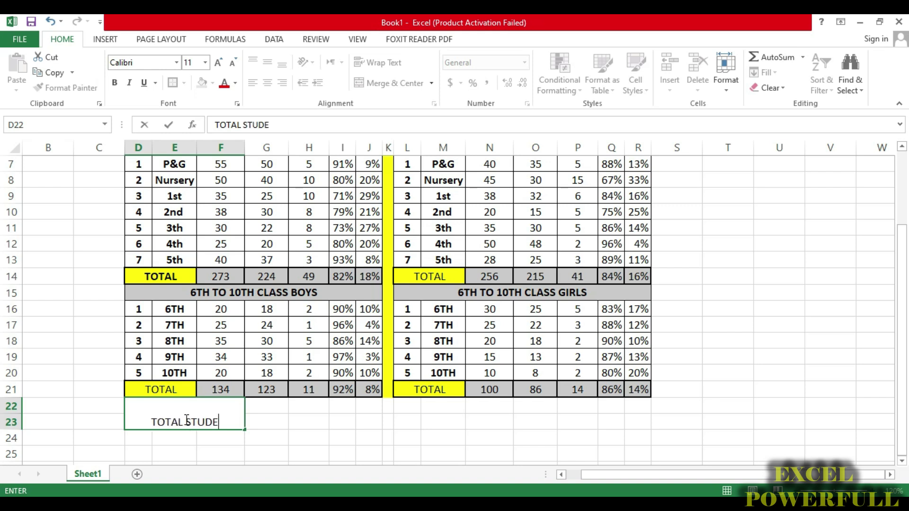
pyautogui.press('Return')
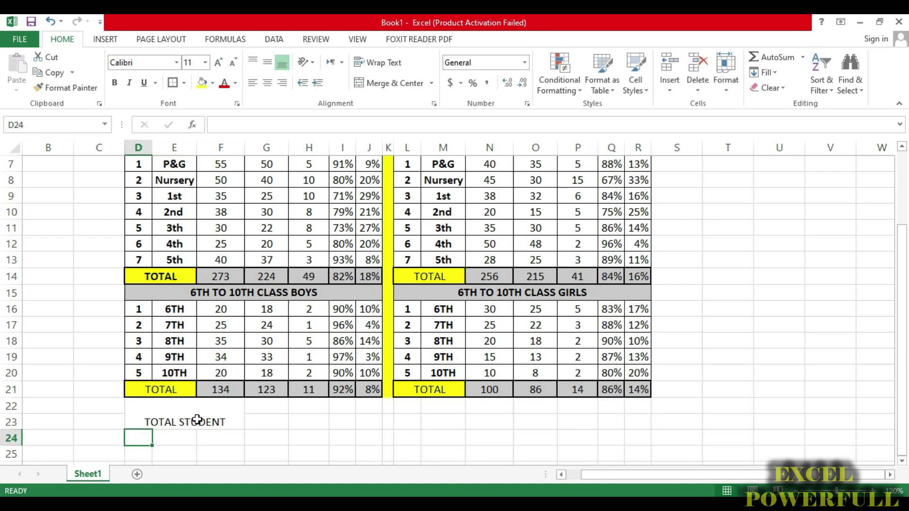
# Step: Make the TOTAL STUDENT label bold, align it vertically to the middle and outline its cell with a border
pyautogui.click(197, 419)
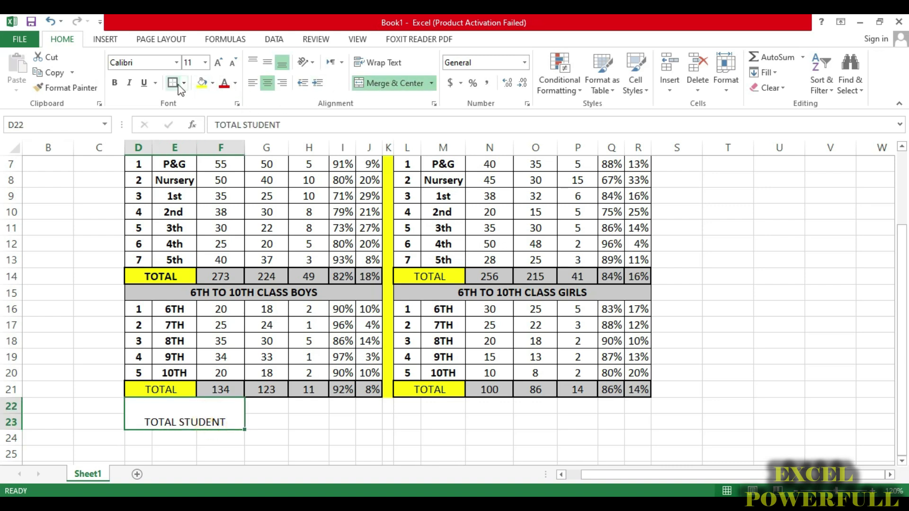
pyautogui.click(114, 82)
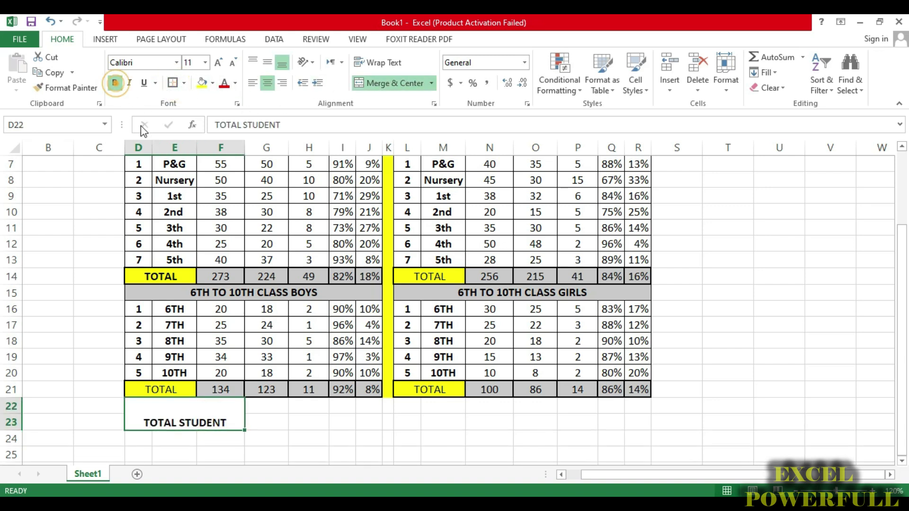
pyautogui.click(267, 62)
# Step: Merge and center cells G22:H23 beside the TOTAL STUDENT label, with middle vertical alignment
pyautogui.click(266, 407)
pyautogui.moveTo(295, 408); pyautogui.dragTo(319, 423)
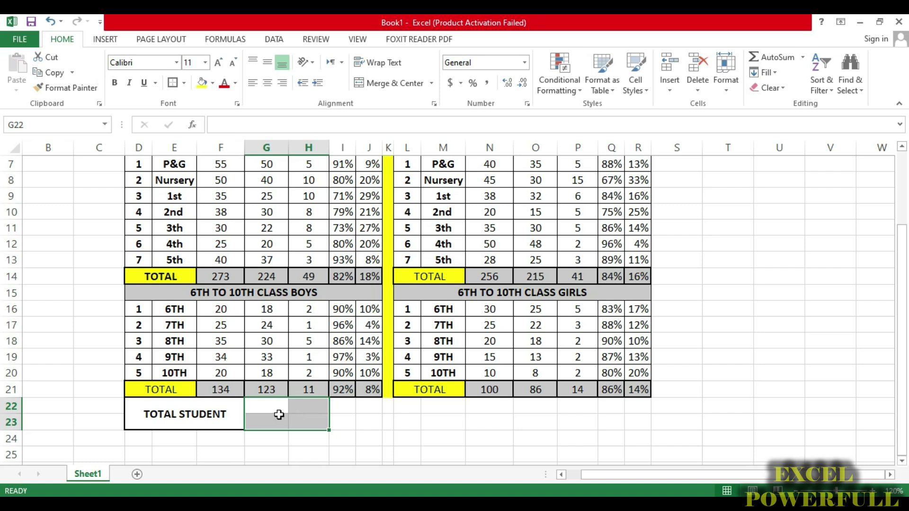
pyautogui.click(388, 83)
pyautogui.click(267, 62)
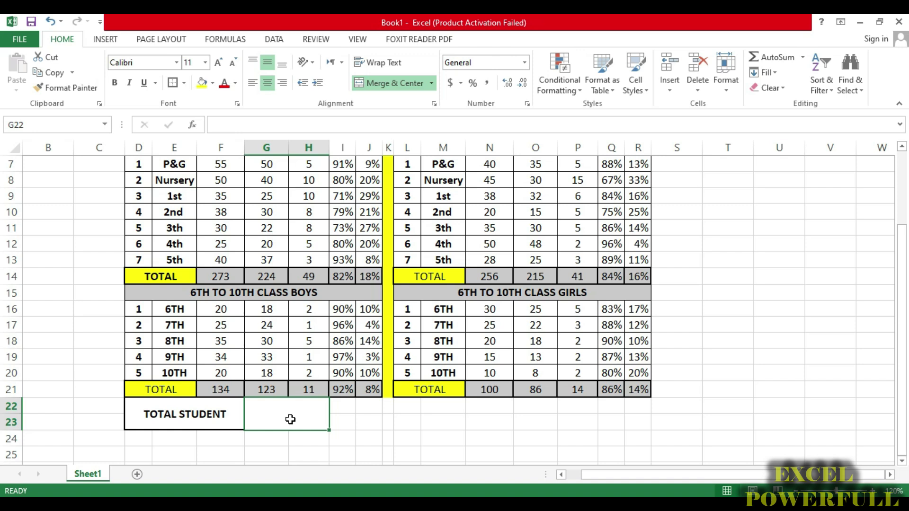
# Step: Enter the formula =F14+N14+F21+N21 beside the TOTAL STUDENT label to add all four Strength totals
pyautogui.write('=')
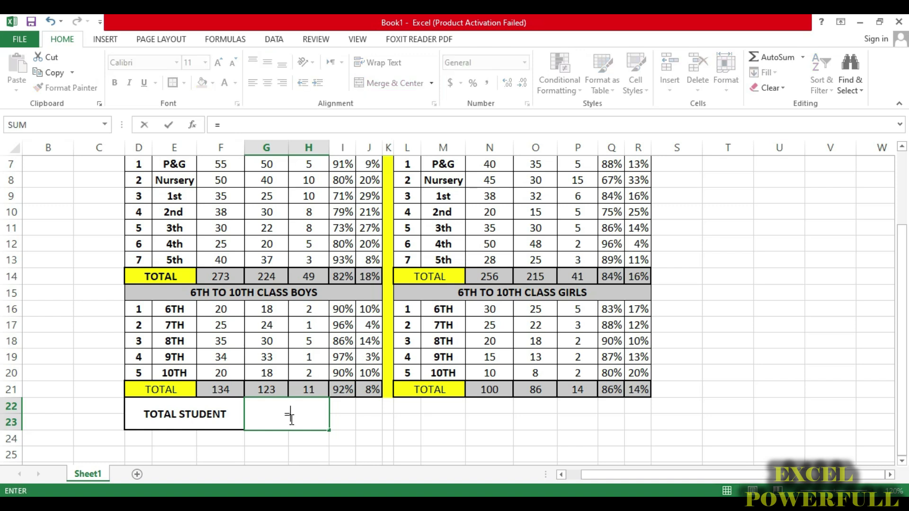
pyautogui.scroll(2, 294, 382)
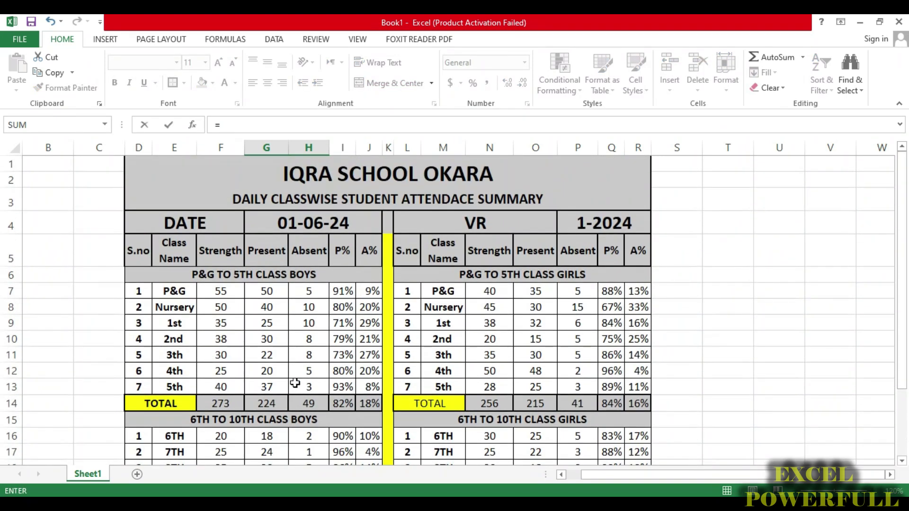
pyautogui.scroll(-1, 232, 385)
pyautogui.click(220, 348)
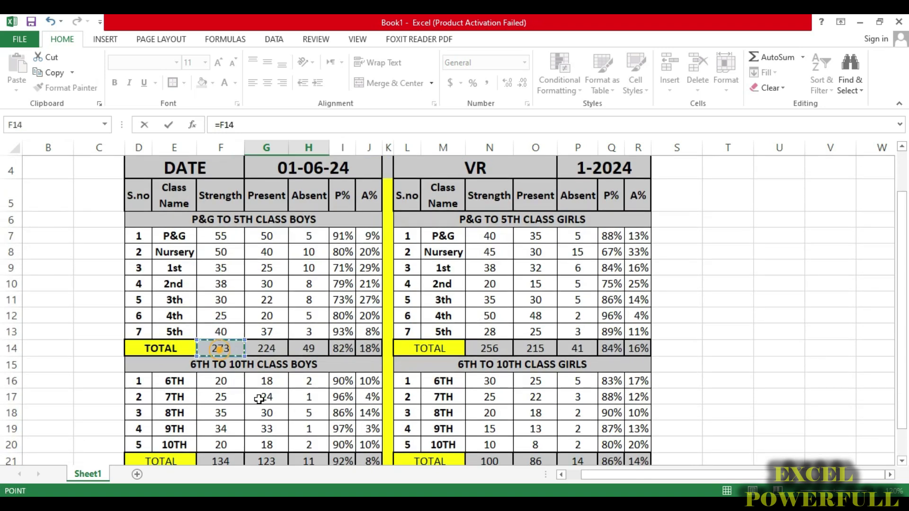
pyautogui.scroll(-2, 298, 398)
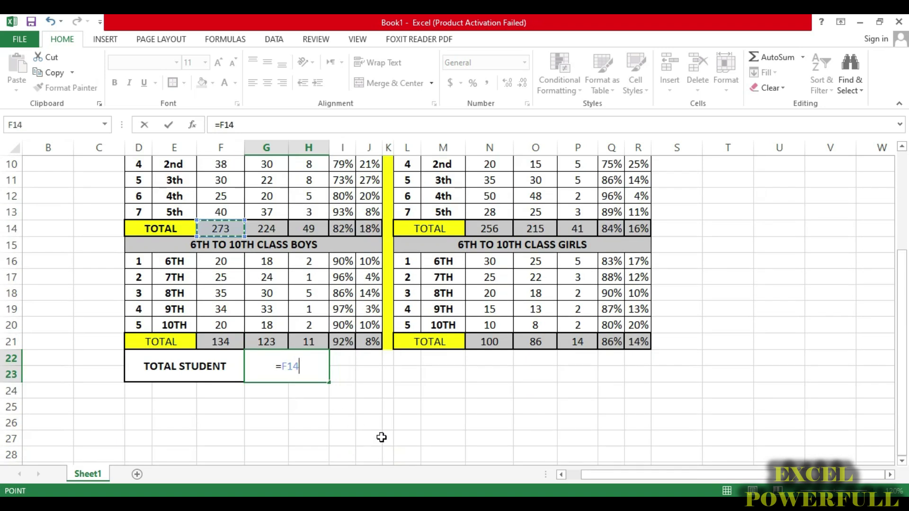
pyautogui.write('+')
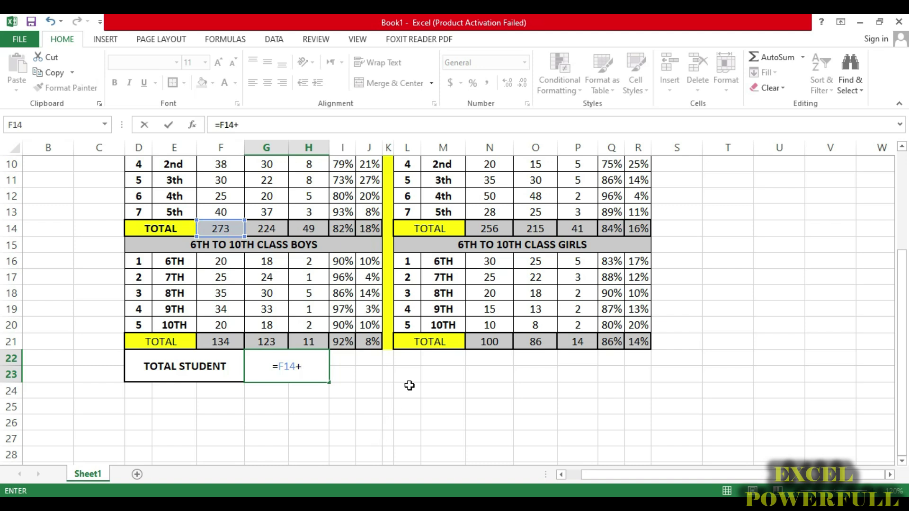
pyautogui.click(492, 229)
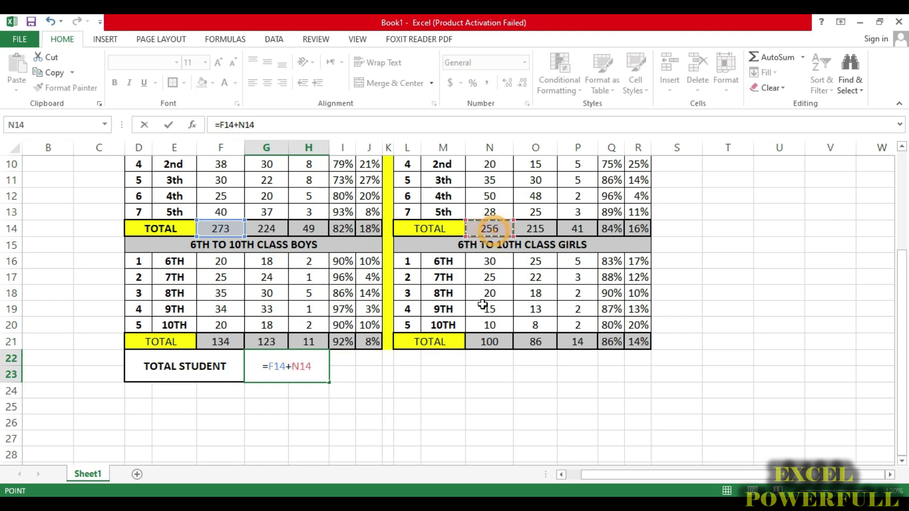
pyautogui.write('+')
pyautogui.click(219, 343)
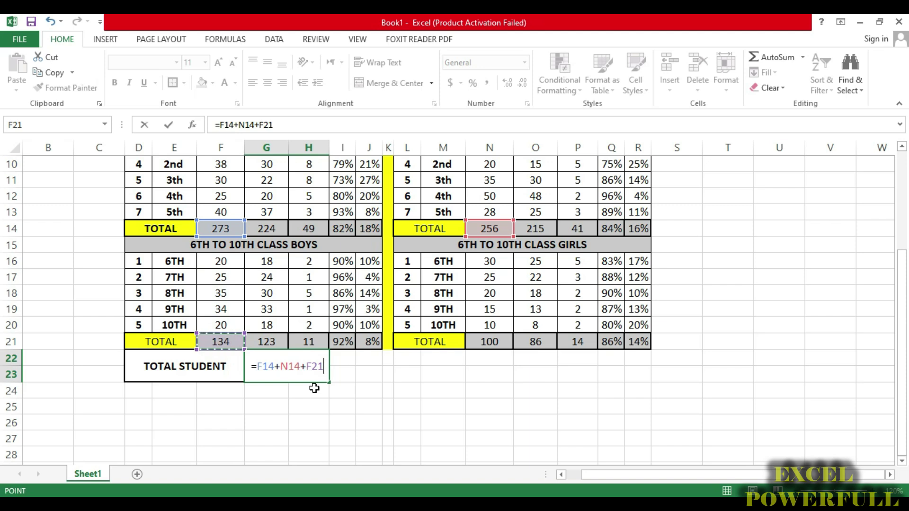
pyautogui.write('+')
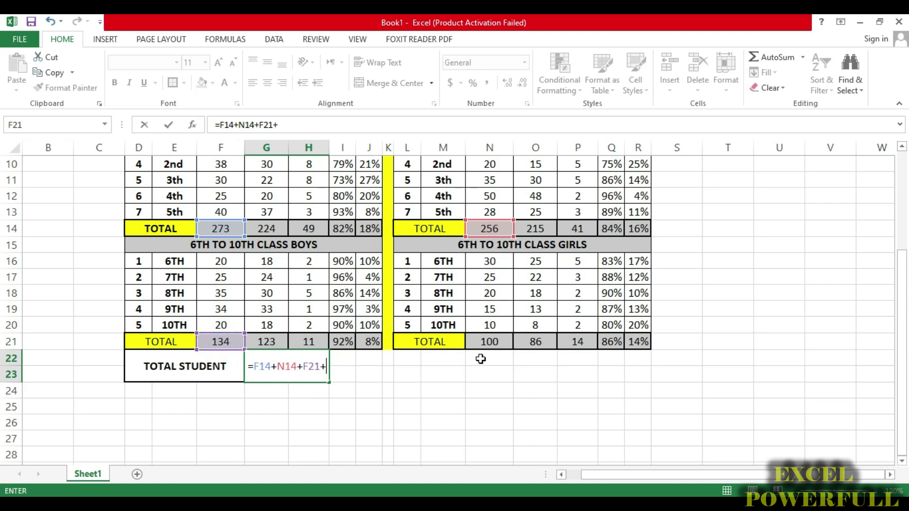
pyautogui.click(492, 344)
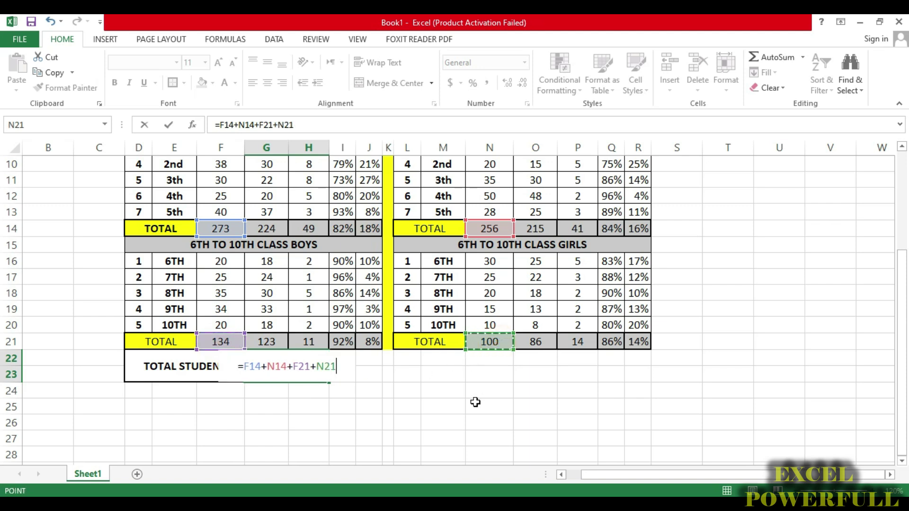
pyautogui.press('Return')
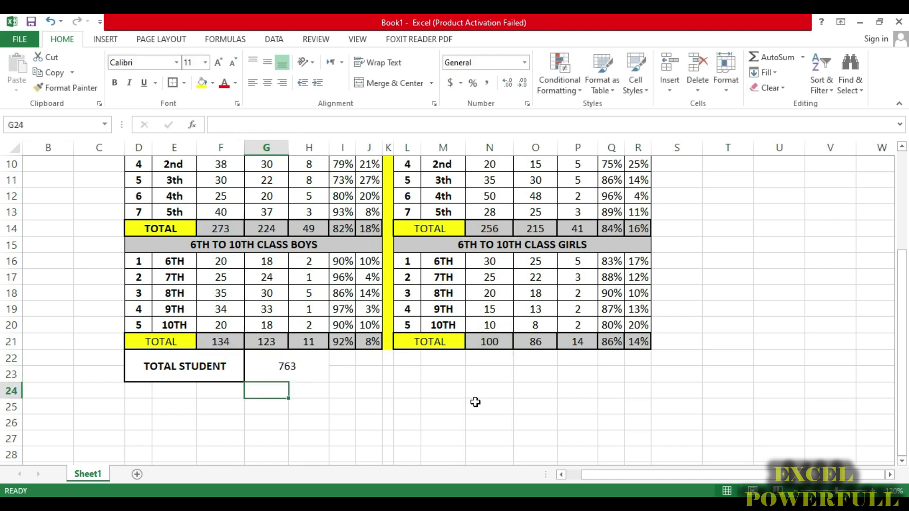
# Step: Make the total in G22 bold at font size 18 and outline its merged cell with a border
pyautogui.click(280, 364)
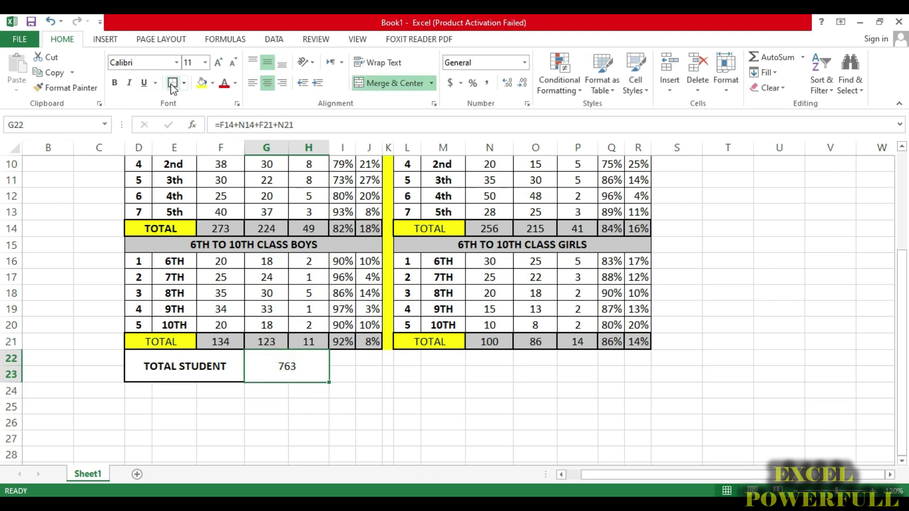
pyautogui.click(114, 83)
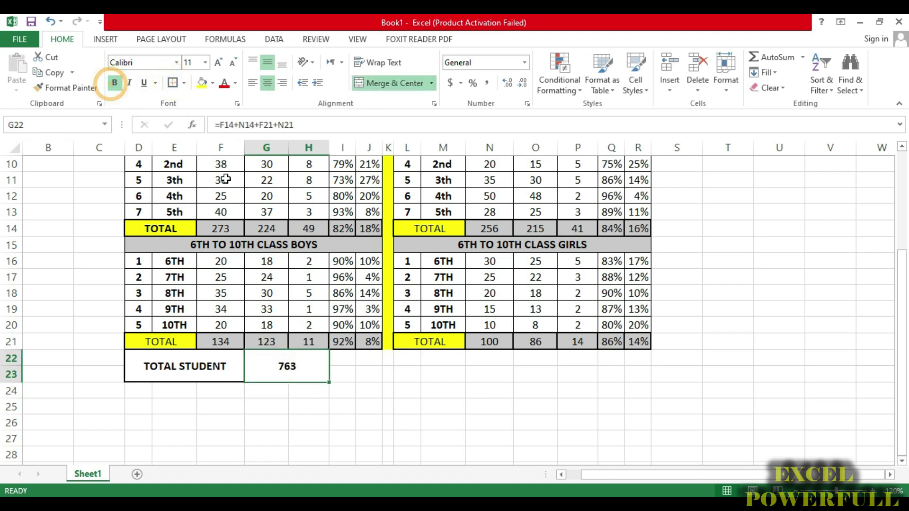
pyautogui.click(218, 62)
pyautogui.click(218, 63)
pyautogui.click(218, 62)
pyautogui.click(219, 62)
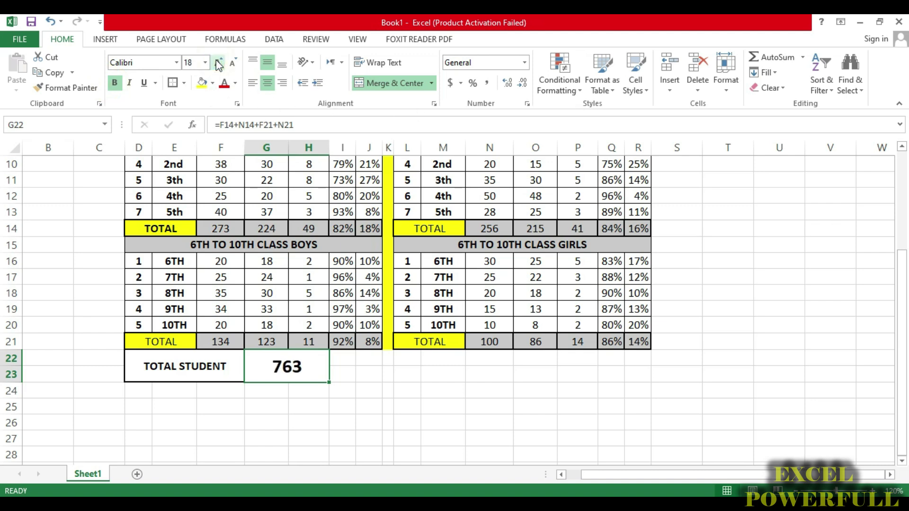
# Step: Fill the TOTAL STUDENT label cell with the standard light green
pyautogui.click(184, 366)
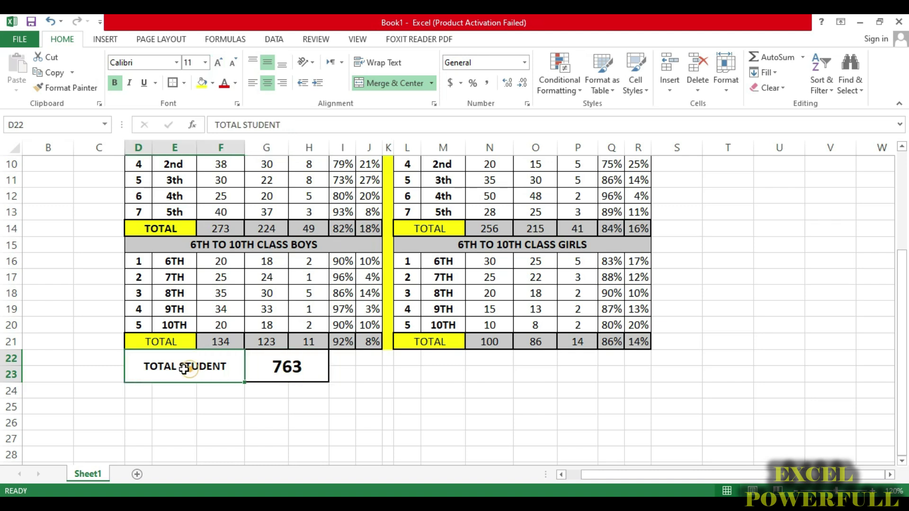
pyautogui.click(211, 83)
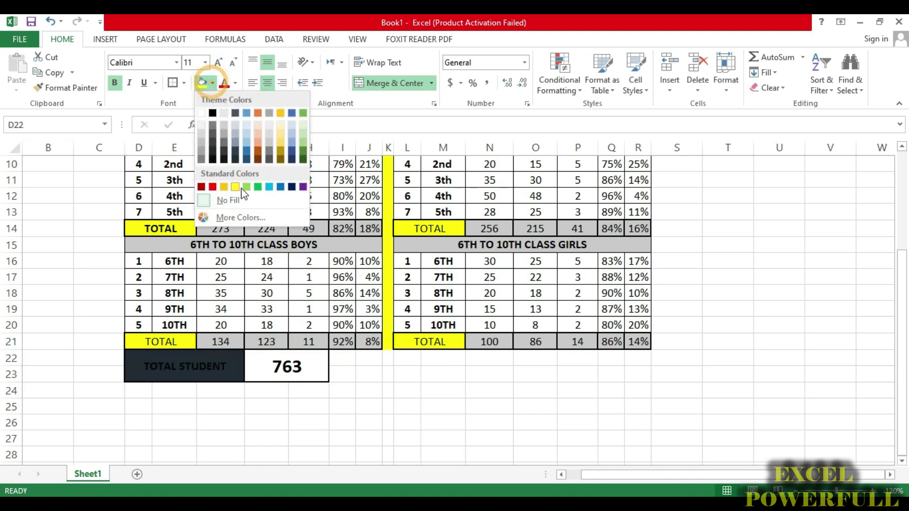
pyautogui.click(246, 186)
# Step: Fill the total's cell G22 with blue, and set the font size to 20 for the total and 12 for the TOTAL STUDENT label
pyautogui.click(281, 354)
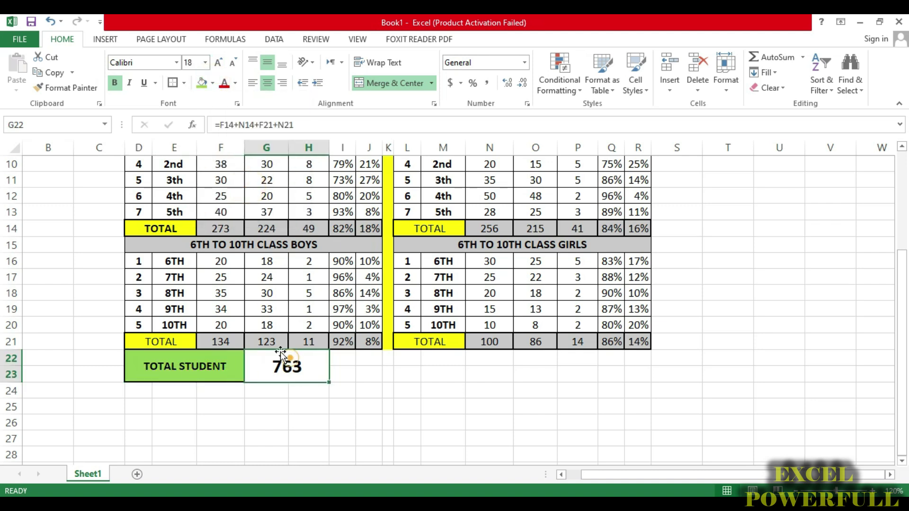
pyautogui.click(212, 84)
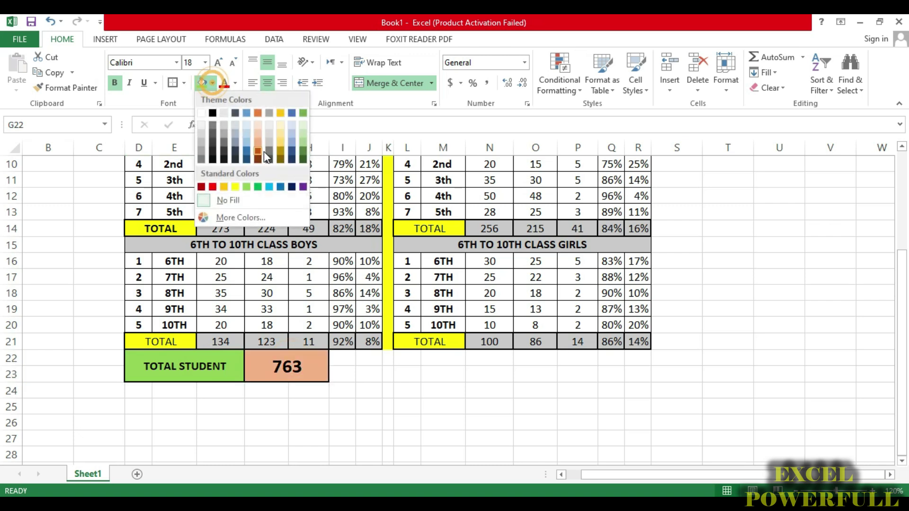
pyautogui.click(246, 112)
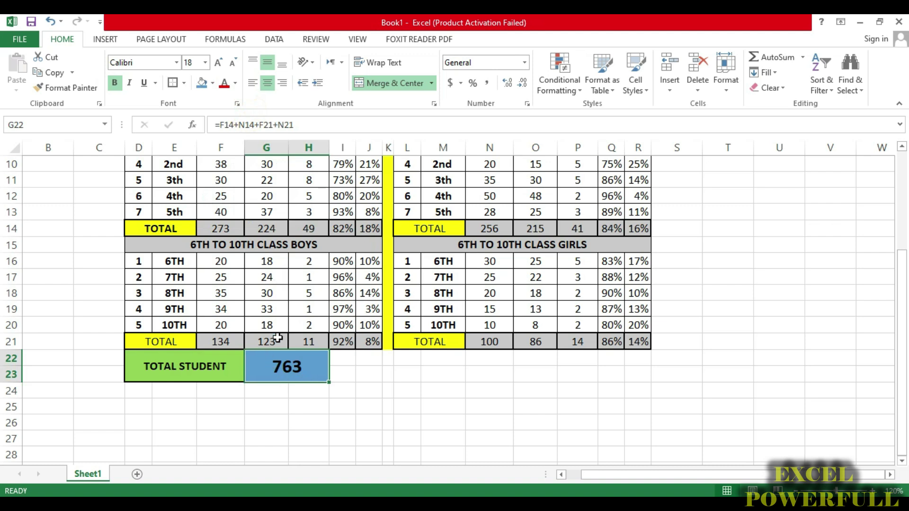
pyautogui.click(219, 63)
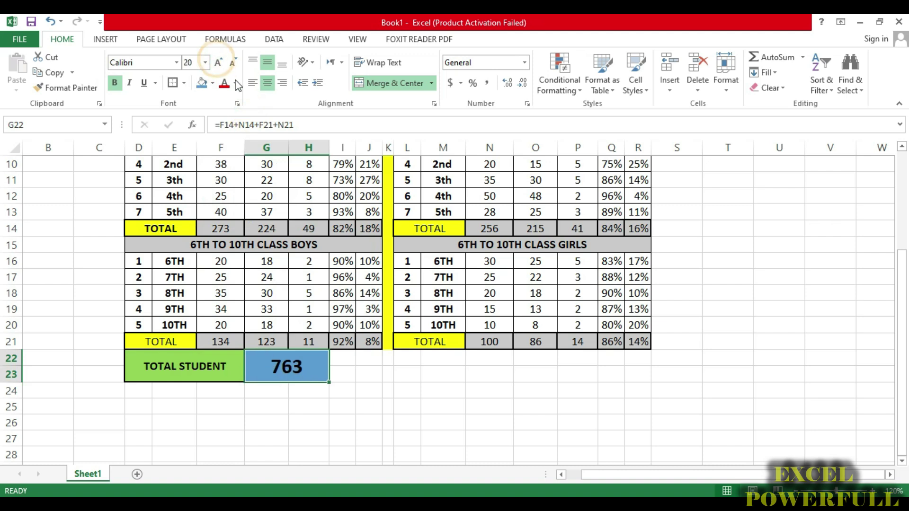
pyautogui.click(197, 379)
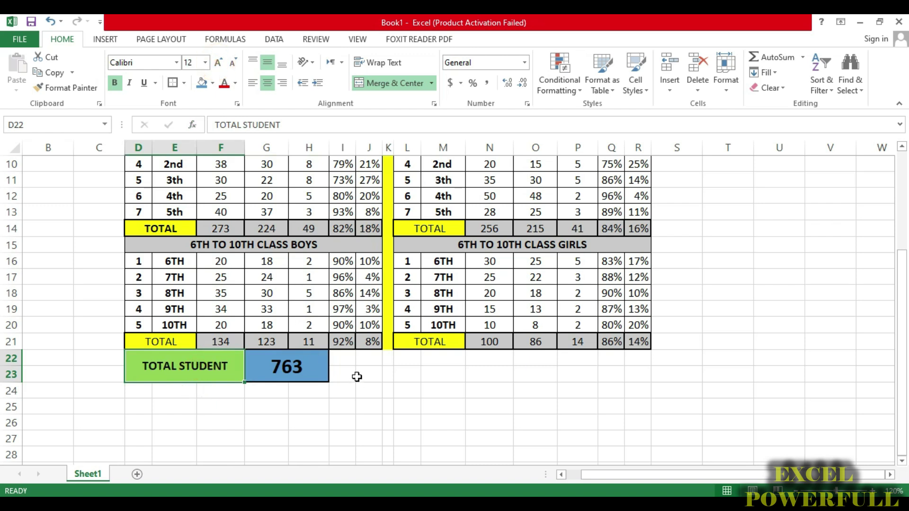
# Step: Merge and center cells I22:L23 beside the student total and enter the label "PRESENT"
pyautogui.click(353, 361)
pyautogui.moveTo(354, 359); pyautogui.dragTo(415, 380)
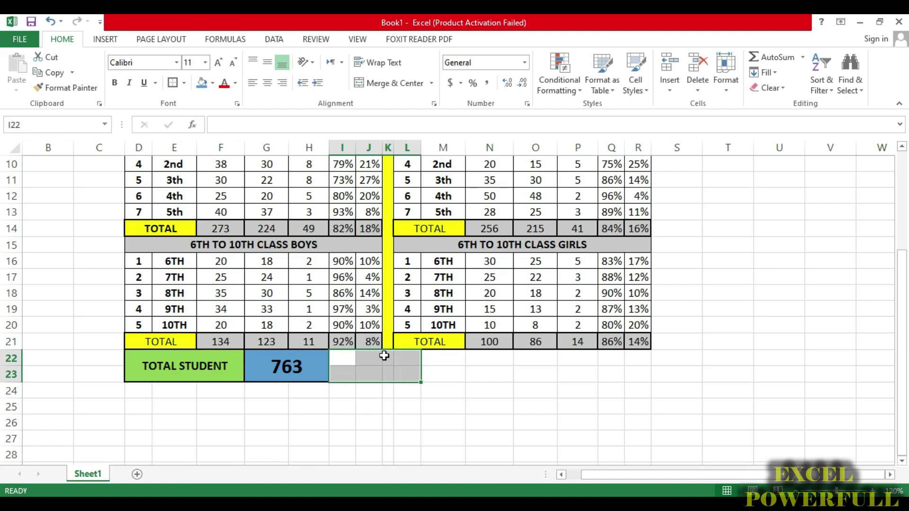
pyautogui.click(389, 83)
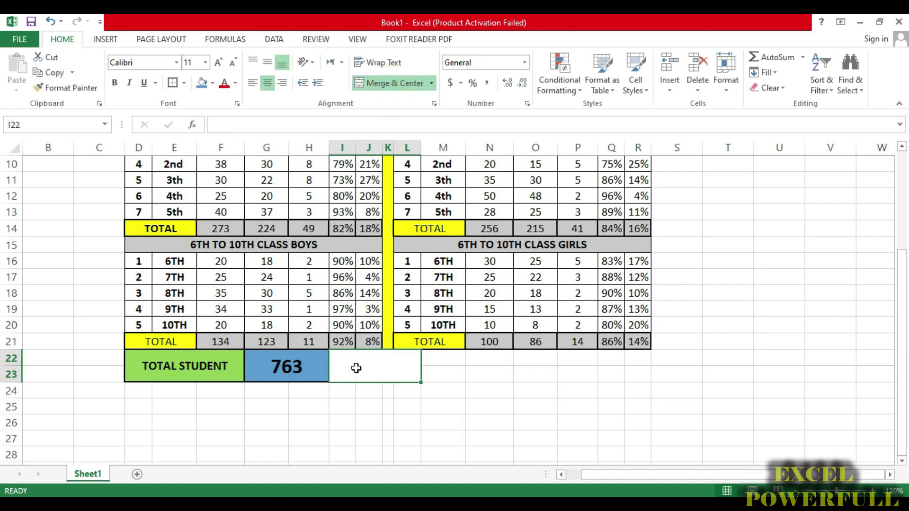
pyautogui.write('PRESENT')
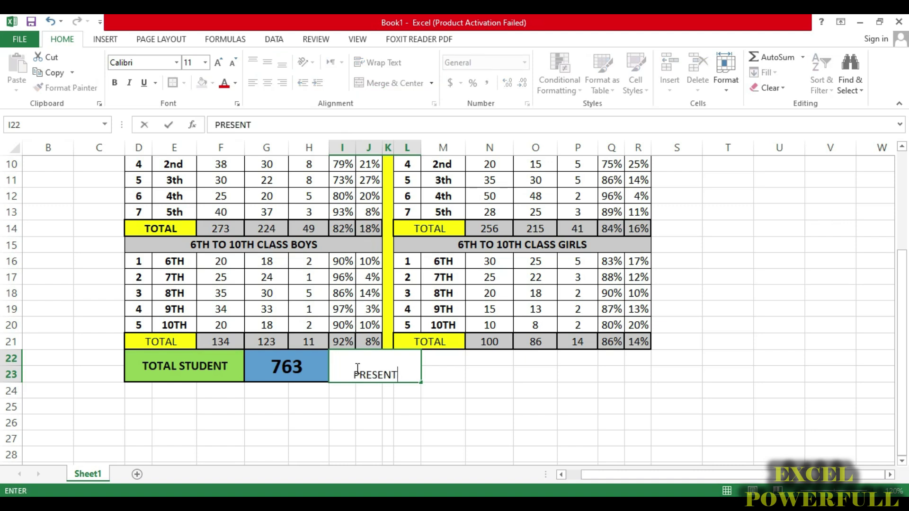
pyautogui.press('Return')
# Step: Format the PRESENT label cell with middle vertical alignment, bold text, a light gold fill and an outline border
pyautogui.click(395, 376)
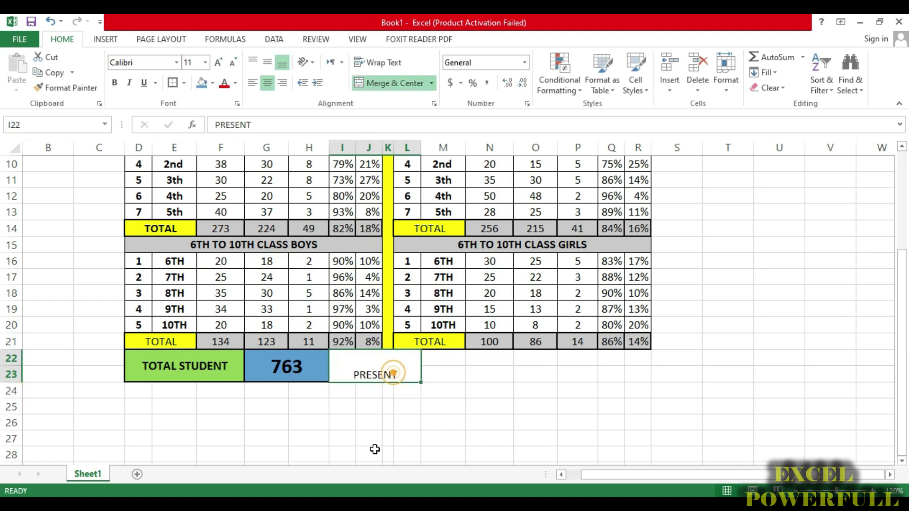
pyautogui.click(267, 62)
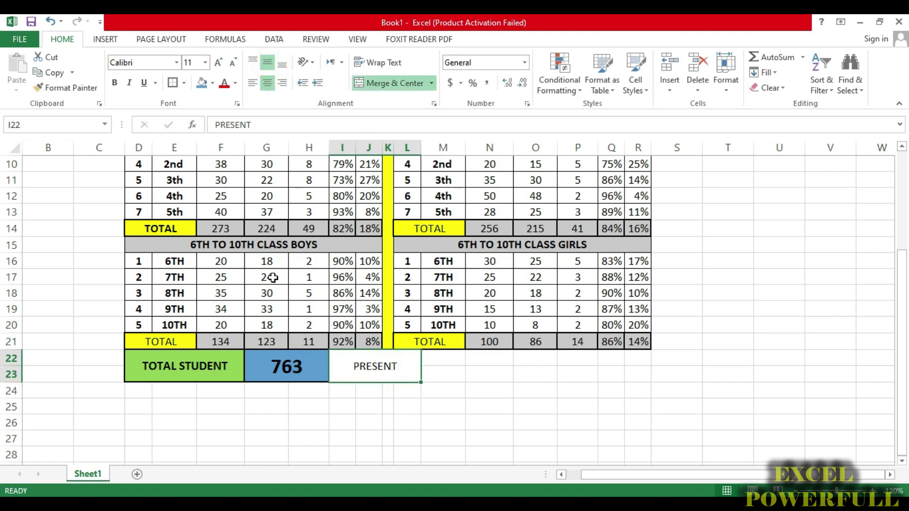
pyautogui.click(114, 83)
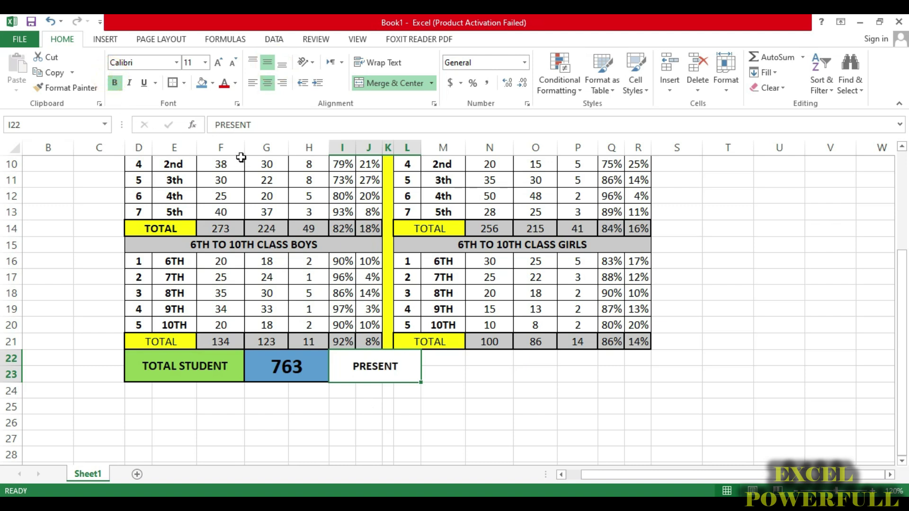
pyautogui.click(212, 82)
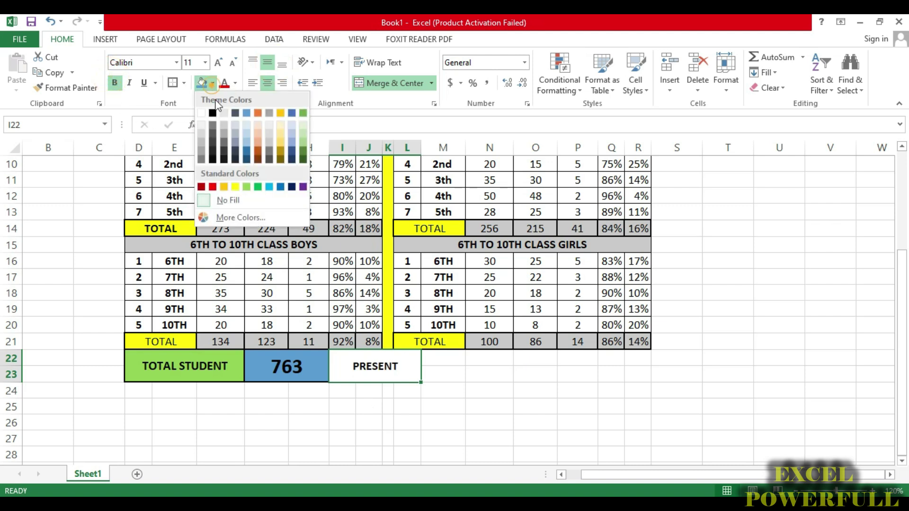
pyautogui.click(282, 138)
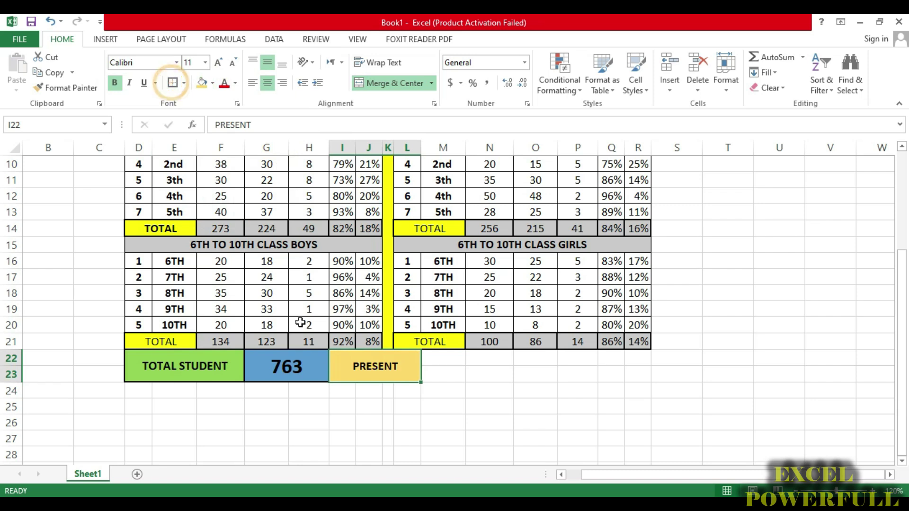
# Step: Merge and center cells M22:N23 beside the PRESENT label, with middle vertical alignment
pyautogui.moveTo(440, 361); pyautogui.dragTo(493, 373)
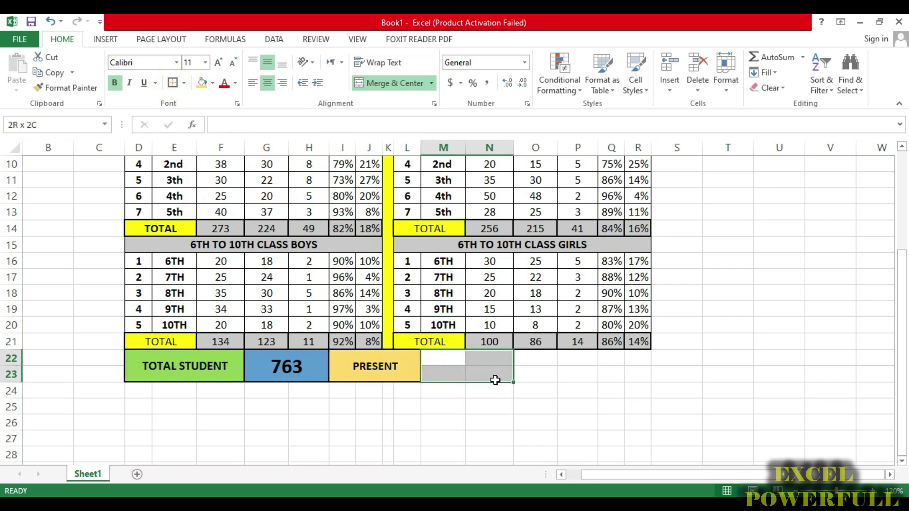
pyautogui.click(268, 62)
pyautogui.click(388, 83)
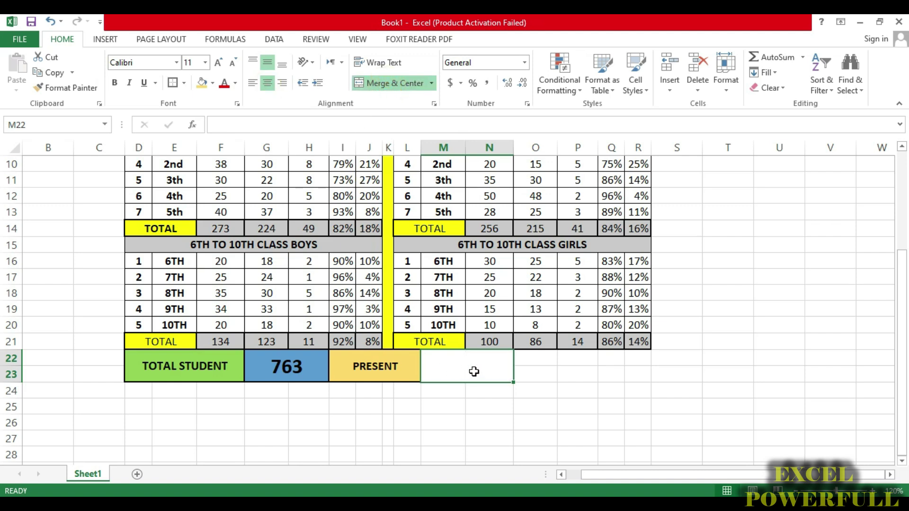
# Step: Enter the formula =G14+O14+G21+O21 in cell M22 beside the PRESENT label to total all present students
pyautogui.write('=')
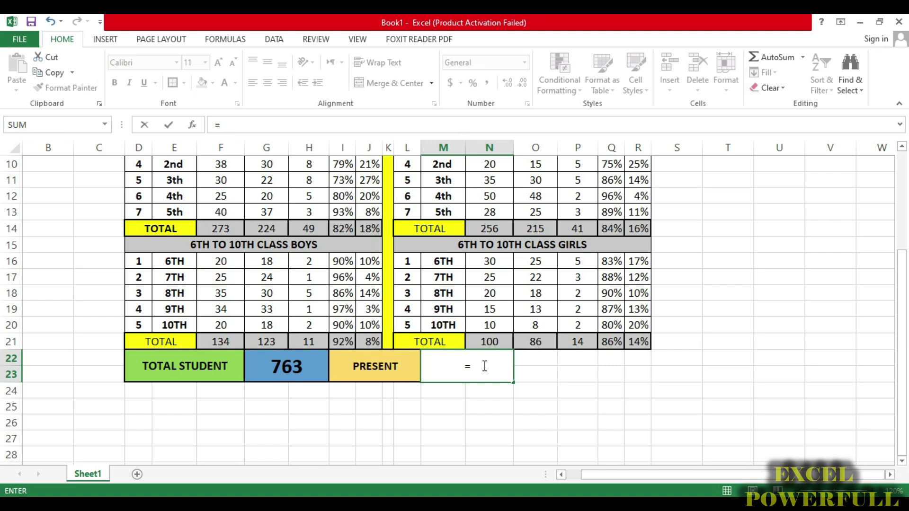
pyautogui.scroll(3, 484, 366)
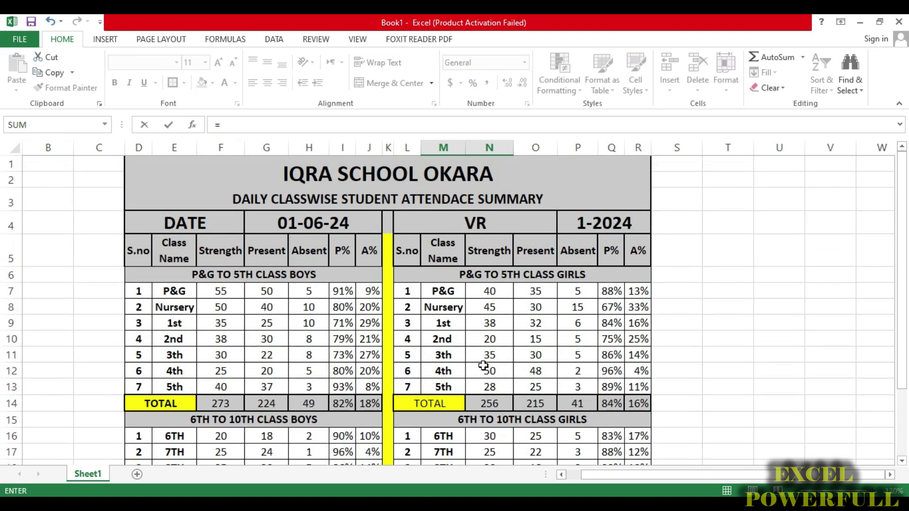
pyautogui.scroll(-1, 483, 366)
pyautogui.click(266, 348)
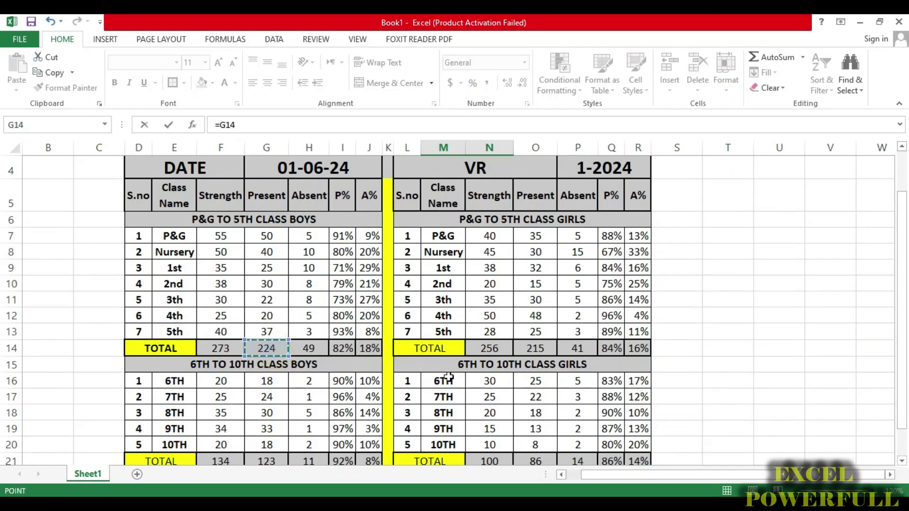
pyautogui.write('+')
pyautogui.scroll(-1, 452, 373)
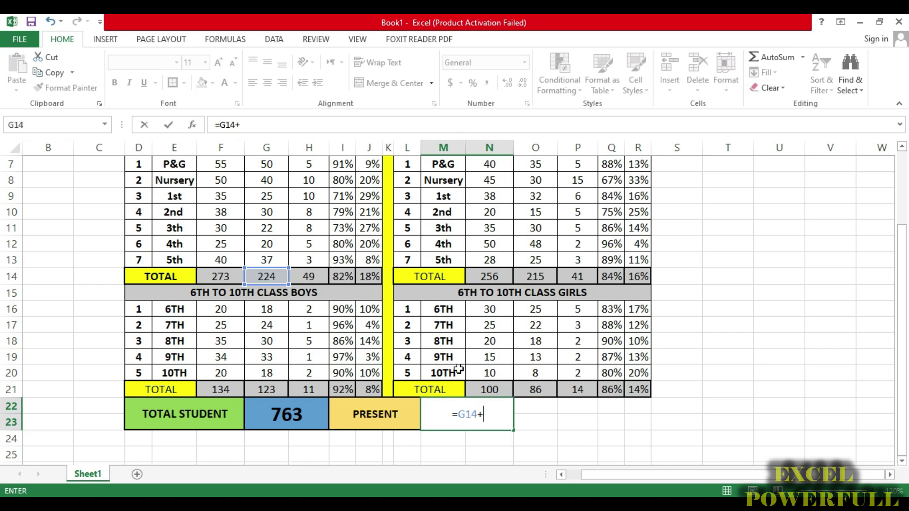
pyautogui.click(545, 279)
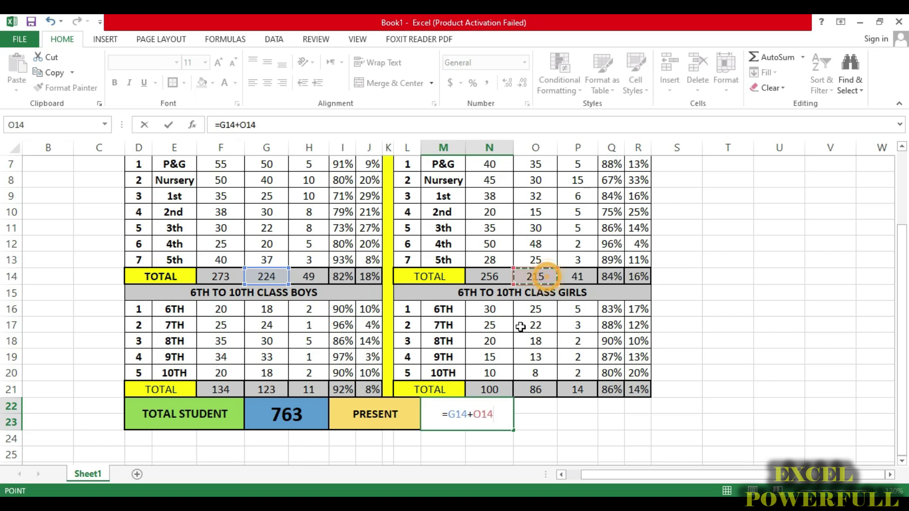
pyautogui.write('+')
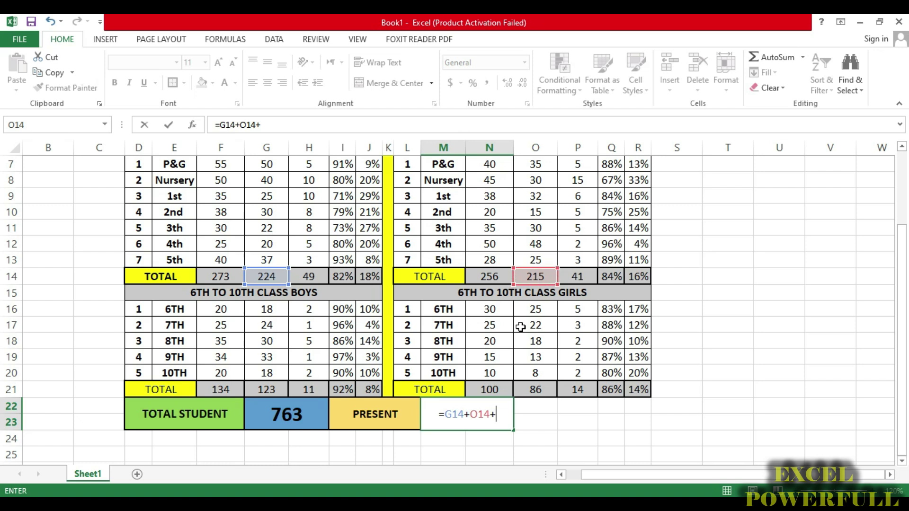
pyautogui.click(272, 392)
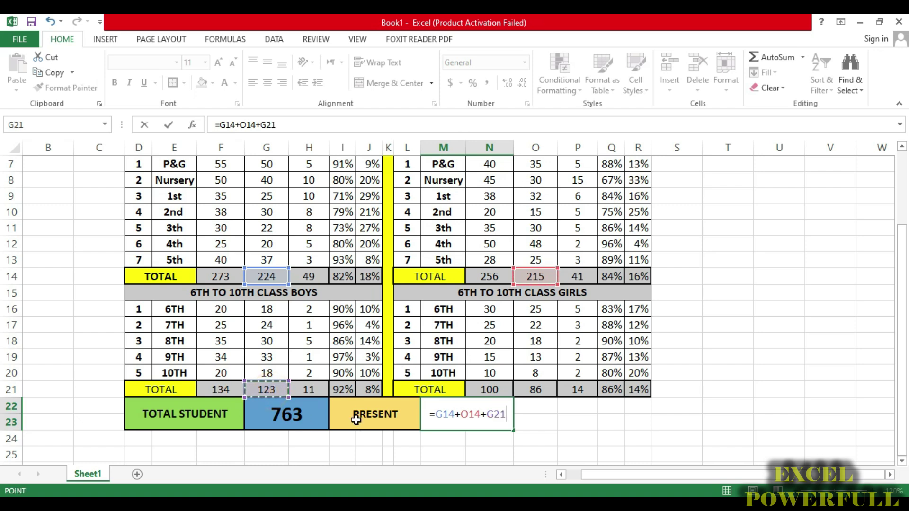
pyautogui.write('+')
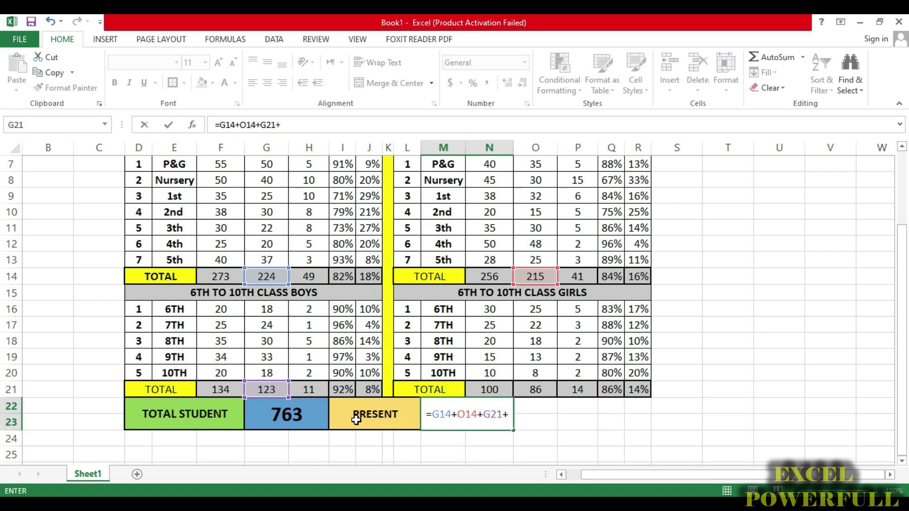
pyautogui.click(529, 392)
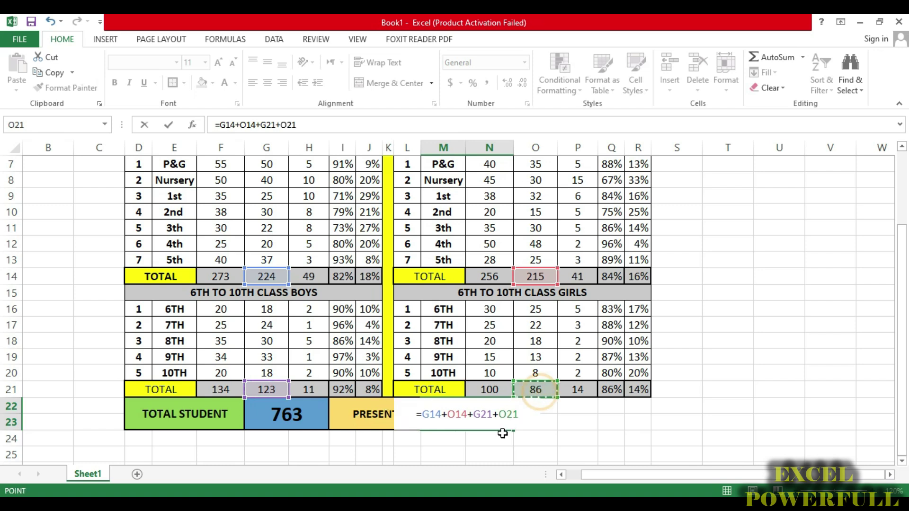
pyautogui.press('Return')
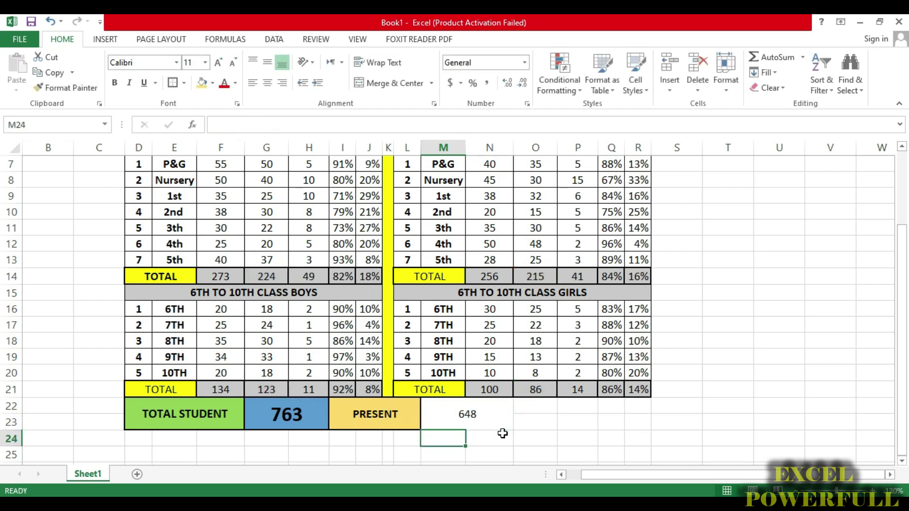
# Step: Format the present total in M22 with font size 22, bold text, a light blue fill and an outline border
pyautogui.click(465, 412)
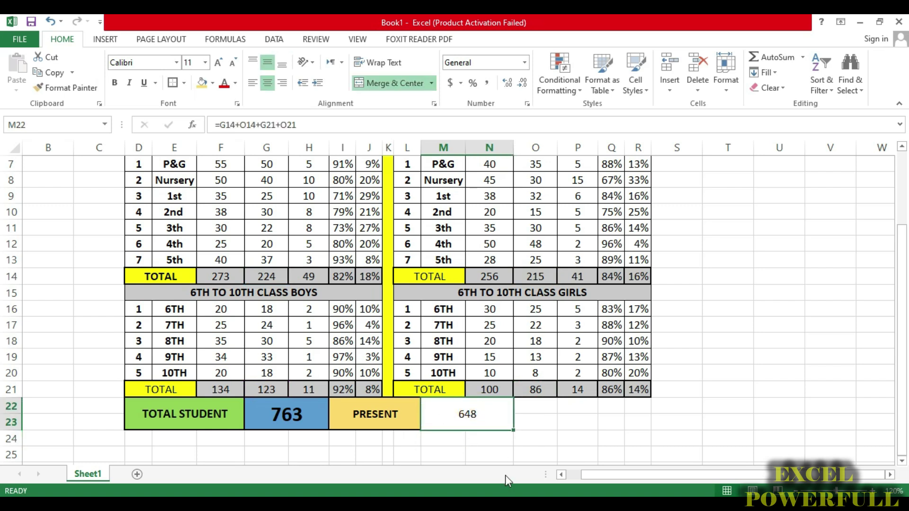
pyautogui.click(219, 63)
pyautogui.click(219, 63)
pyautogui.click(219, 63)
pyautogui.click(219, 63)
pyautogui.click(219, 62)
pyautogui.click(219, 62)
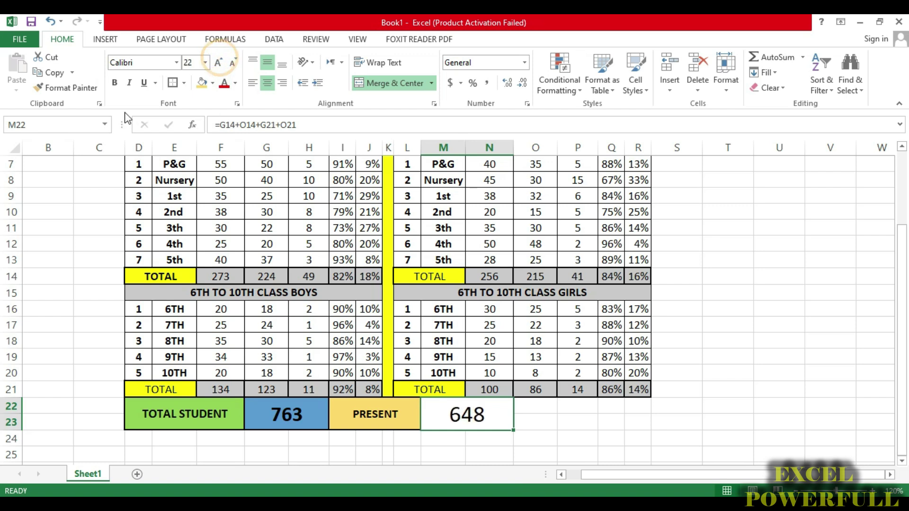
pyautogui.click(114, 83)
pyautogui.click(212, 84)
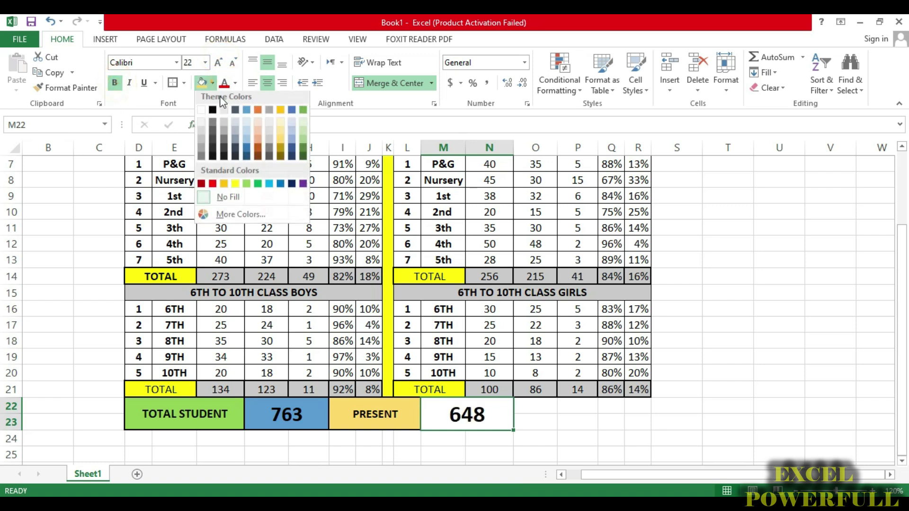
pyautogui.click(291, 134)
pyautogui.click(174, 88)
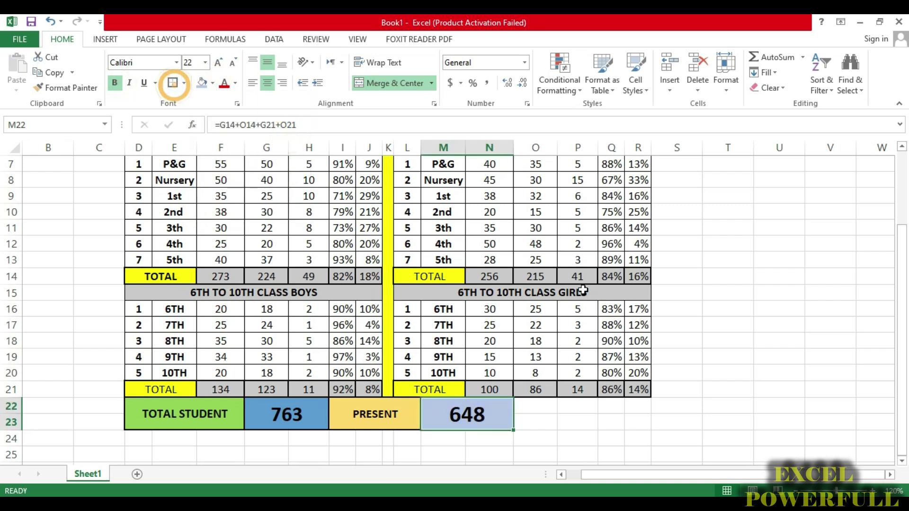
# Step: Merge and center cells O22:P23 with middle vertical alignment and enter the label "ABSENT"
pyautogui.moveTo(534, 411); pyautogui.dragTo(577, 421)
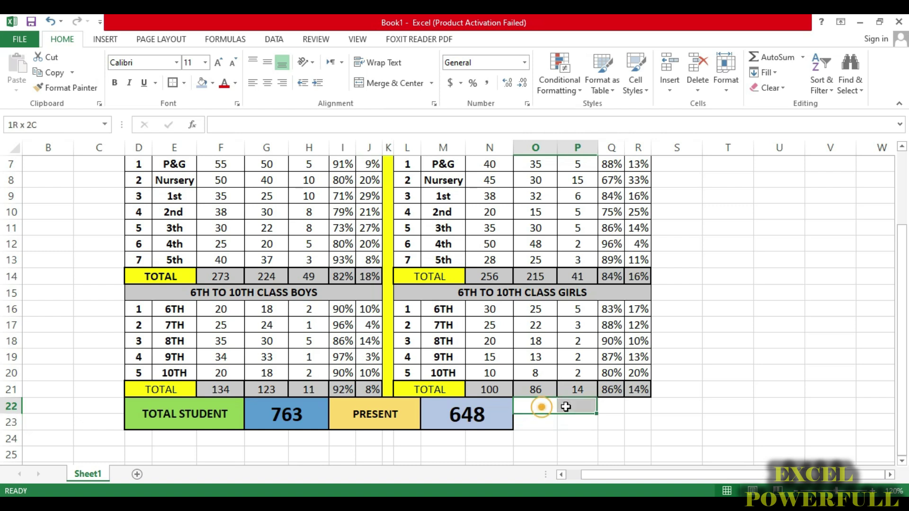
pyautogui.click(386, 83)
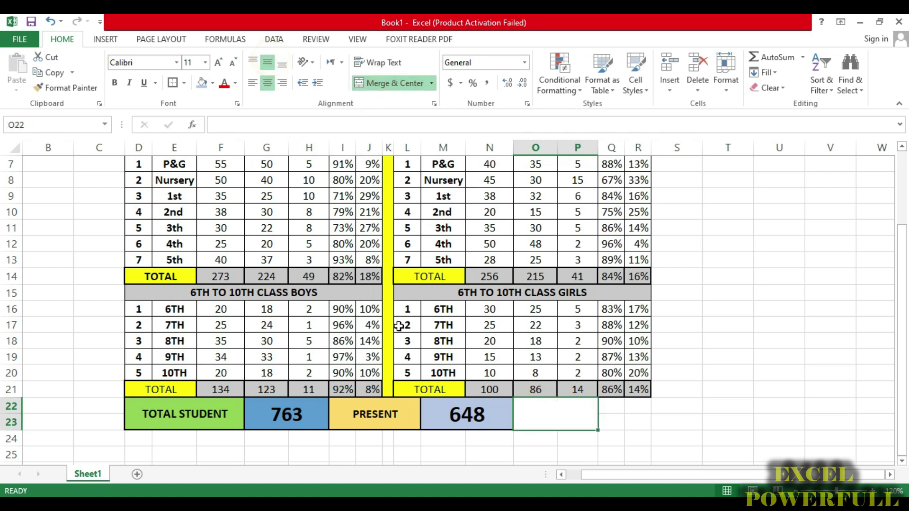
pyautogui.write('ABS')
pyautogui.press('BackSpace')
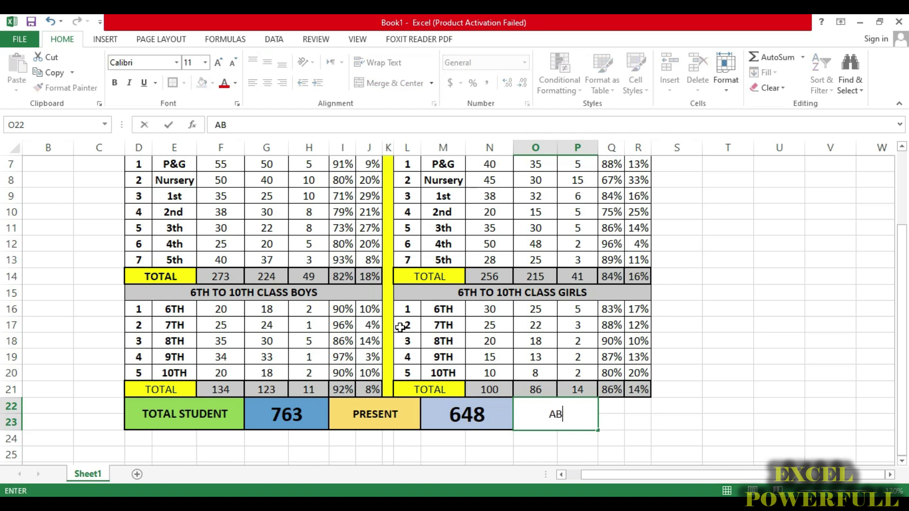
pyautogui.write('SENT')
pyautogui.press('Return')
# Step: Format the ABSENT label cell with bold text, font size 14 and a light orange fill
pyautogui.click(564, 424)
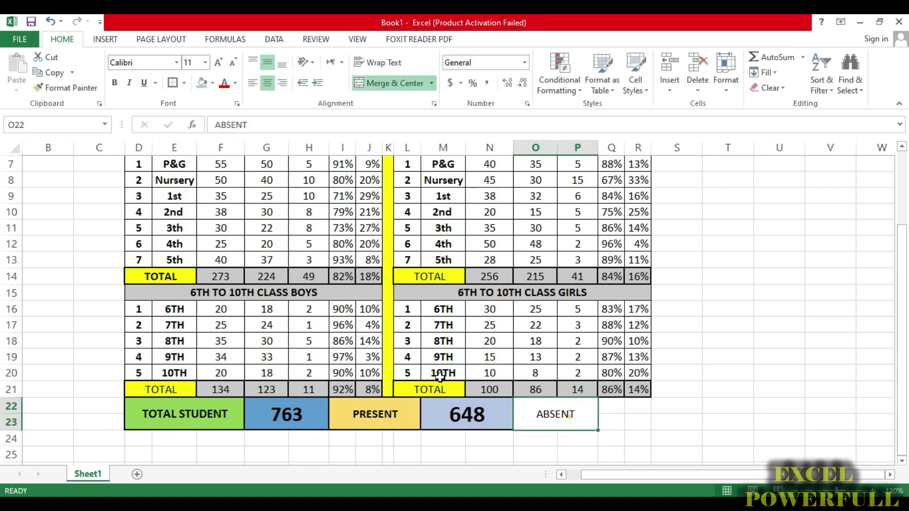
pyautogui.click(111, 83)
pyautogui.click(217, 63)
pyautogui.click(218, 63)
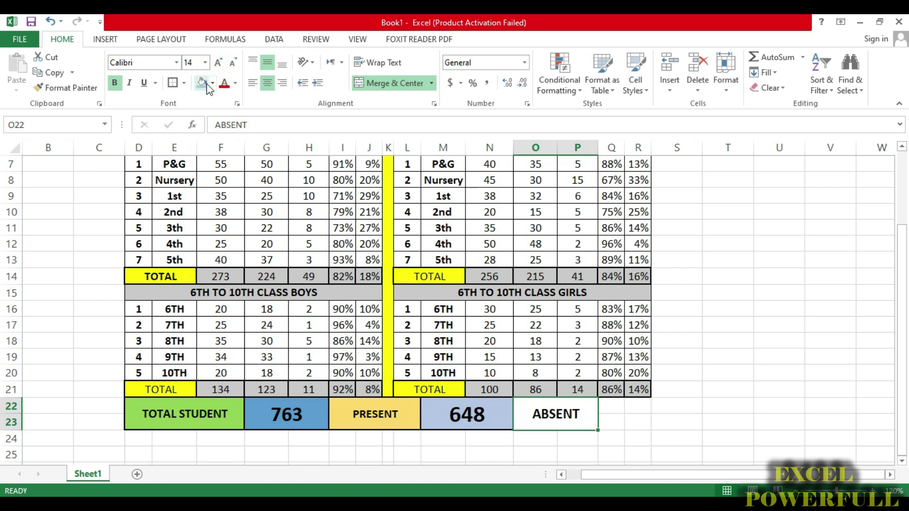
pyautogui.click(213, 83)
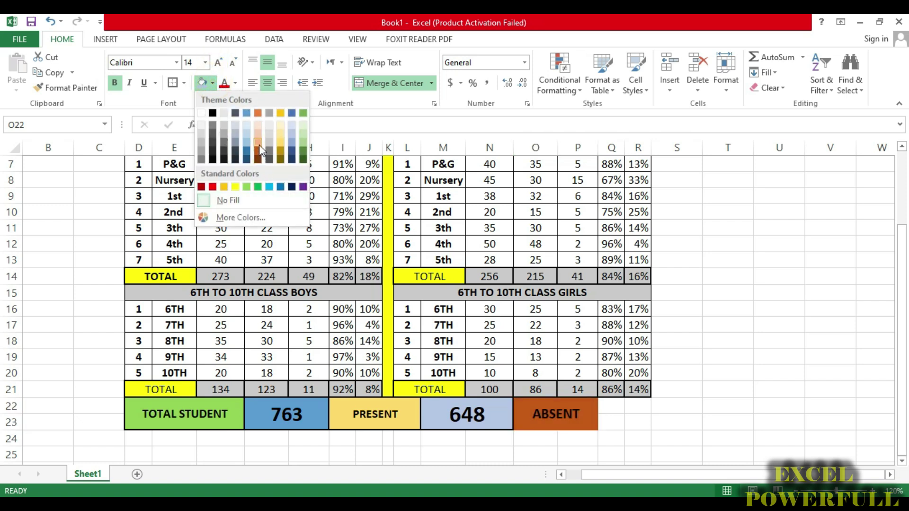
pyautogui.click(258, 143)
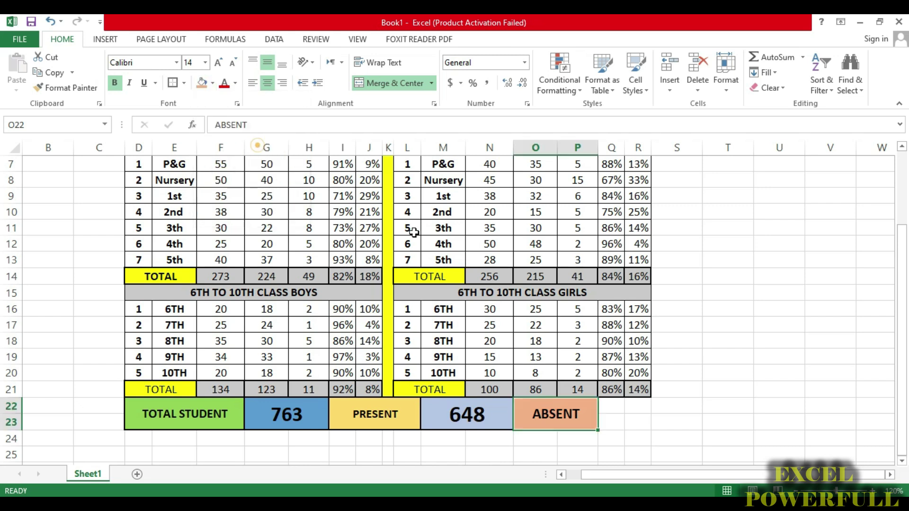
# Step: Merge and center cells Q22:R23 with middle vertical alignment and enter the formula =G22-M22 for the absent students
pyautogui.moveTo(610, 406); pyautogui.dragTo(638, 420)
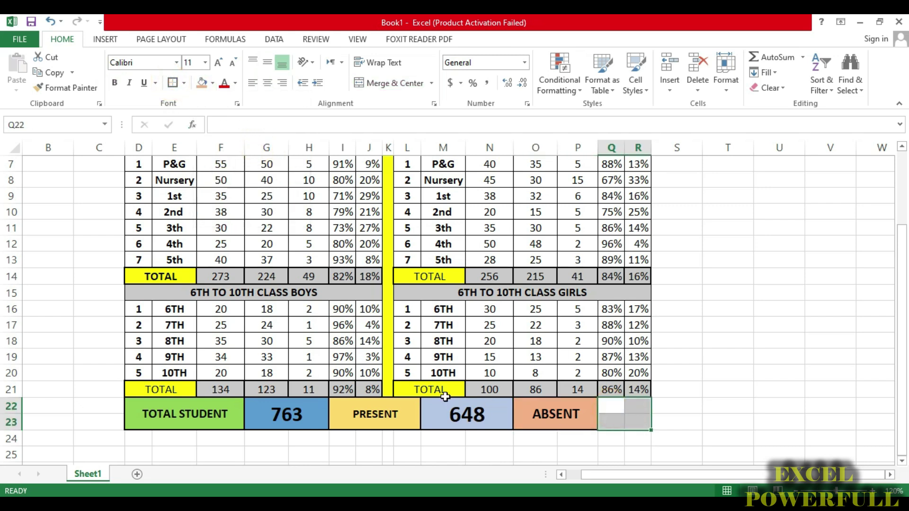
pyautogui.click(378, 84)
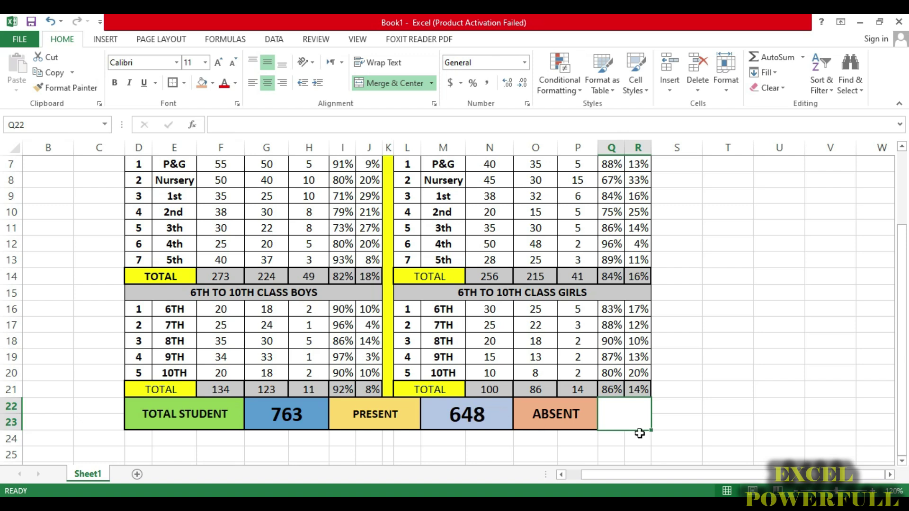
pyautogui.write('=')
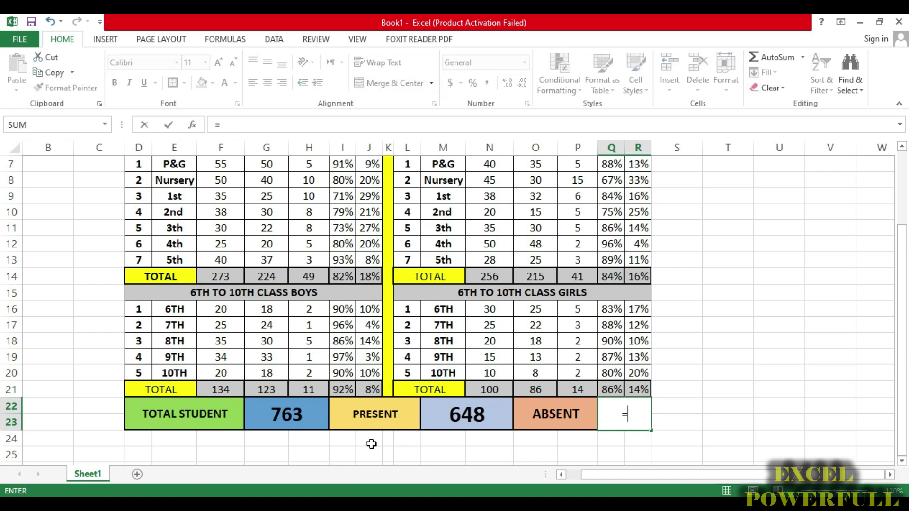
pyautogui.click(308, 424)
pyautogui.write('-')
pyautogui.click(462, 419)
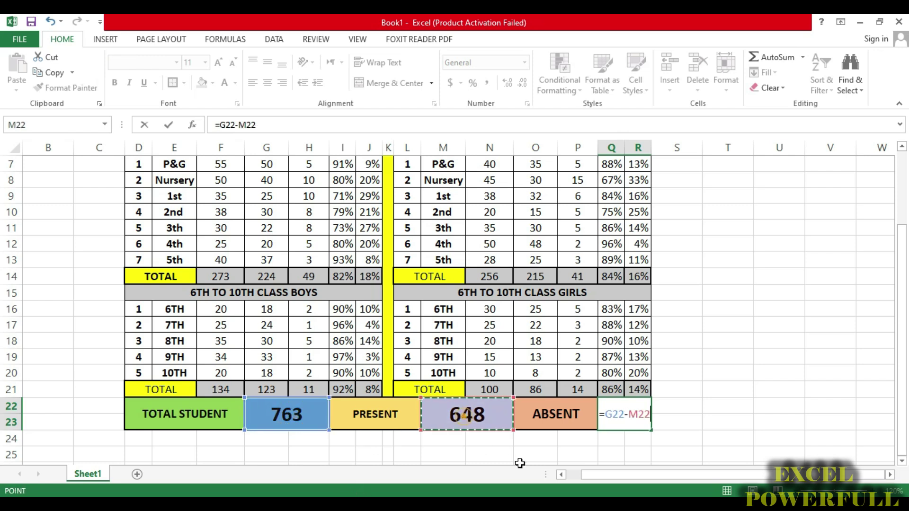
pyautogui.press('Return')
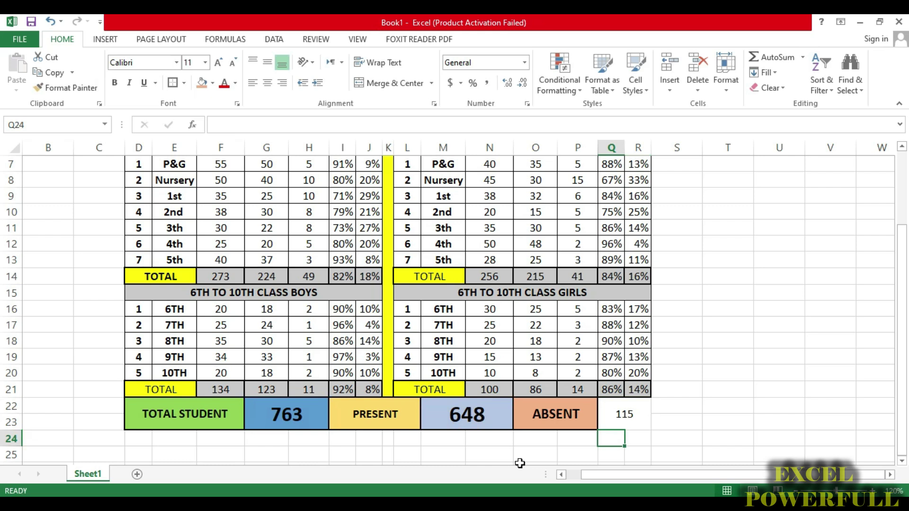
# Step: Format the absent total in Q22 with bold text, font size 14 and a gray fill
pyautogui.click(637, 416)
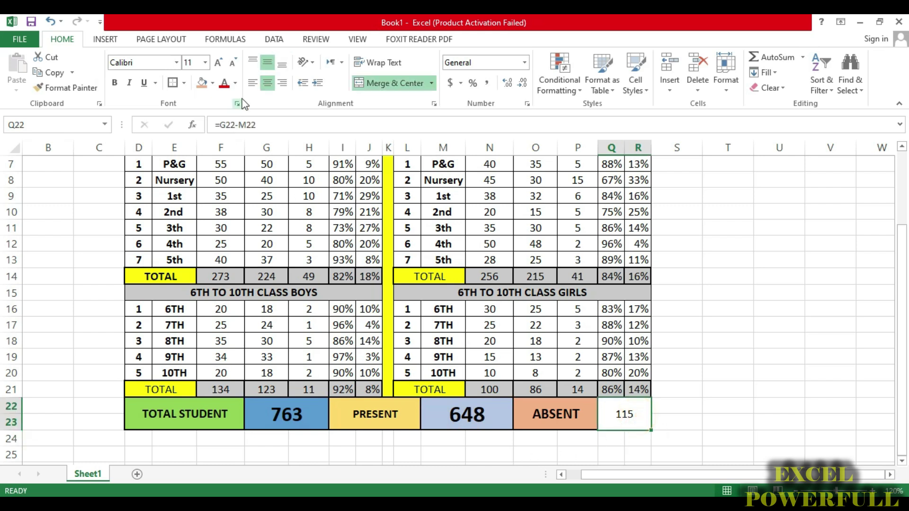
pyautogui.click(114, 82)
pyautogui.click(217, 66)
pyautogui.click(217, 66)
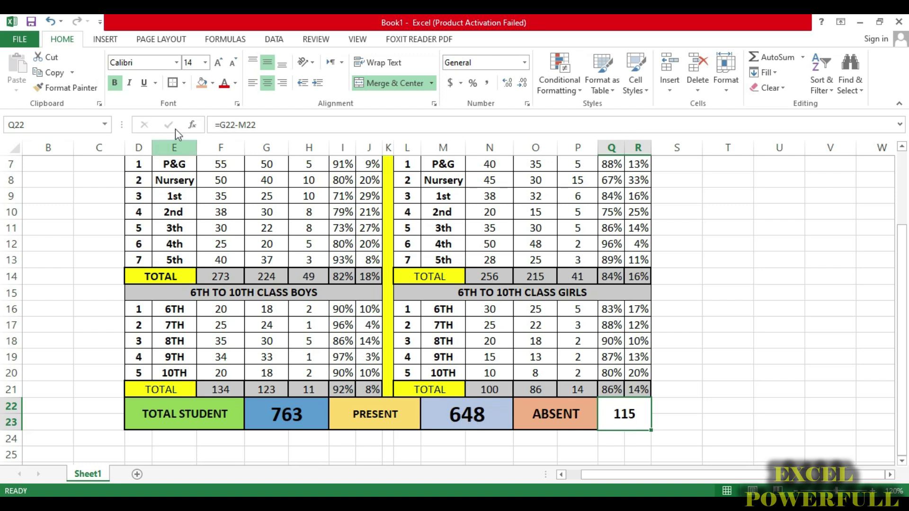
pyautogui.click(212, 83)
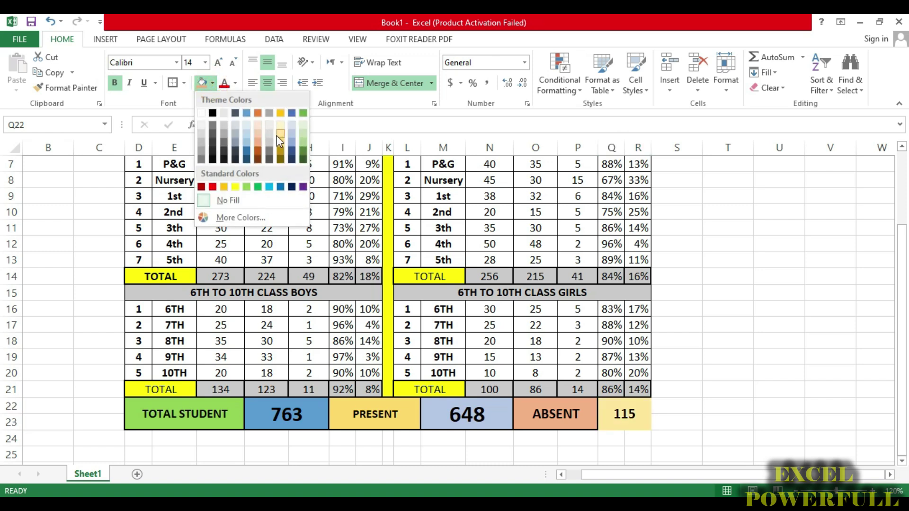
pyautogui.click(269, 114)
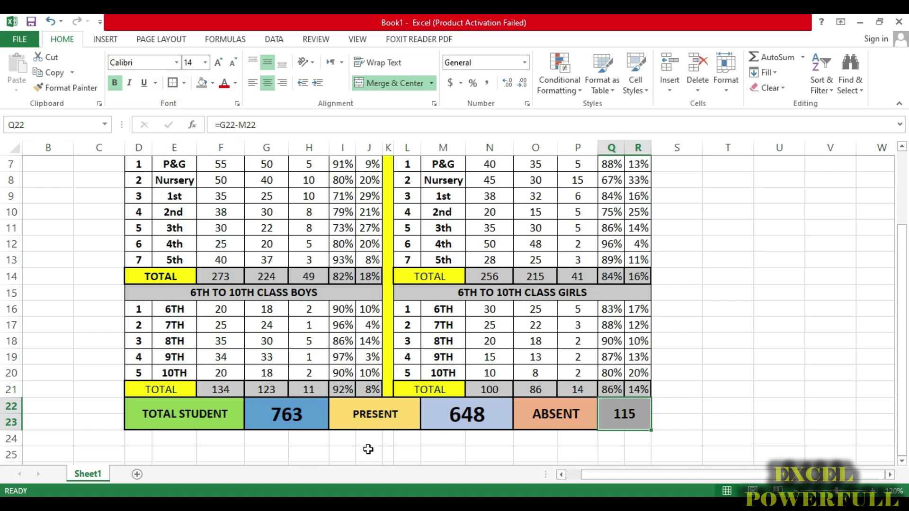
pyautogui.scroll(-1, 368, 449)
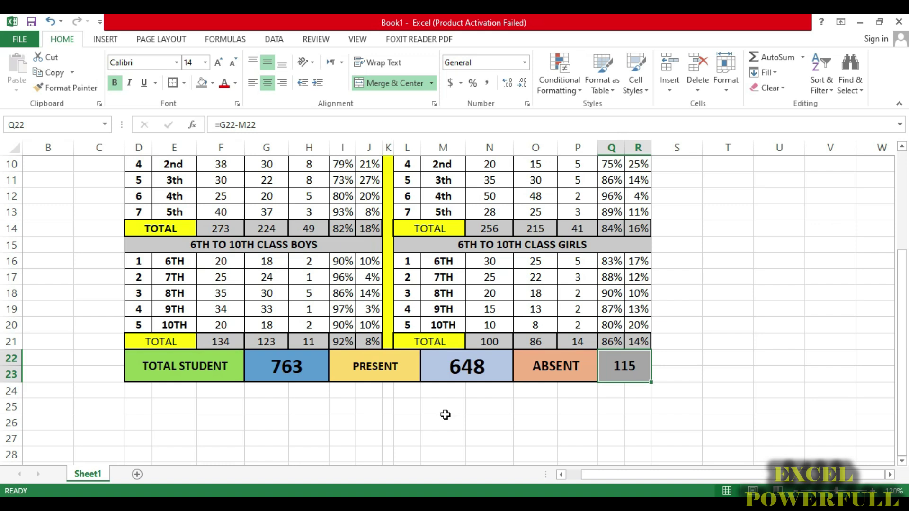
pyautogui.scroll(3, 446, 414)
pyautogui.click(450, 327)
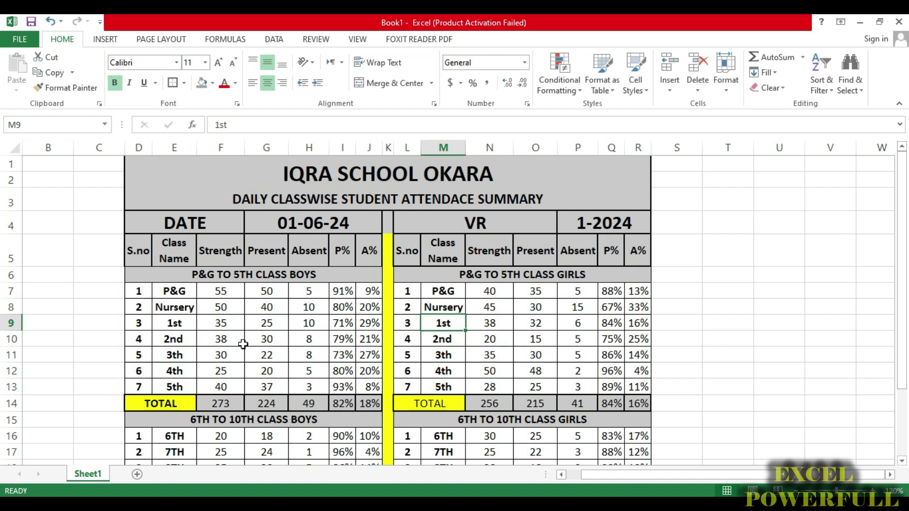
pyautogui.scroll(-3, 487, 373)
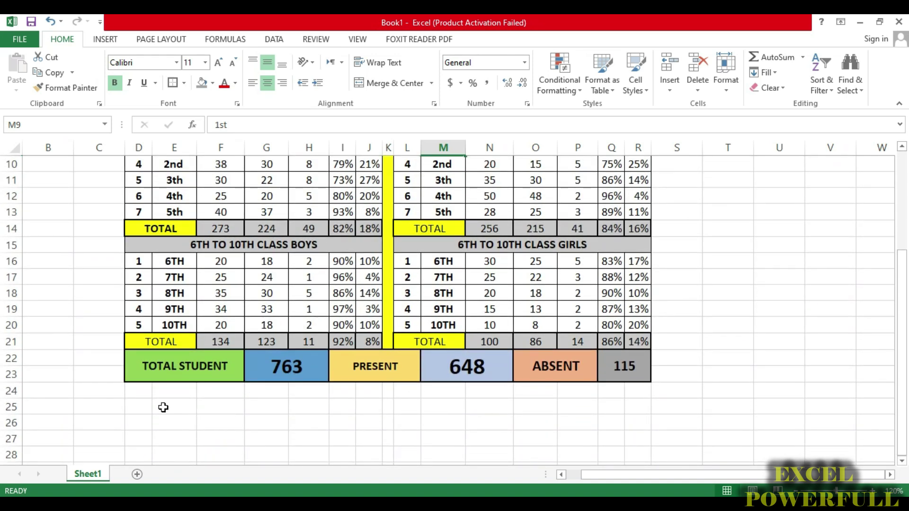
# Step: Merge and center cells D24:G25 below the summary row and enter the label "P%"
pyautogui.moveTo(142, 395); pyautogui.dragTo(284, 411)
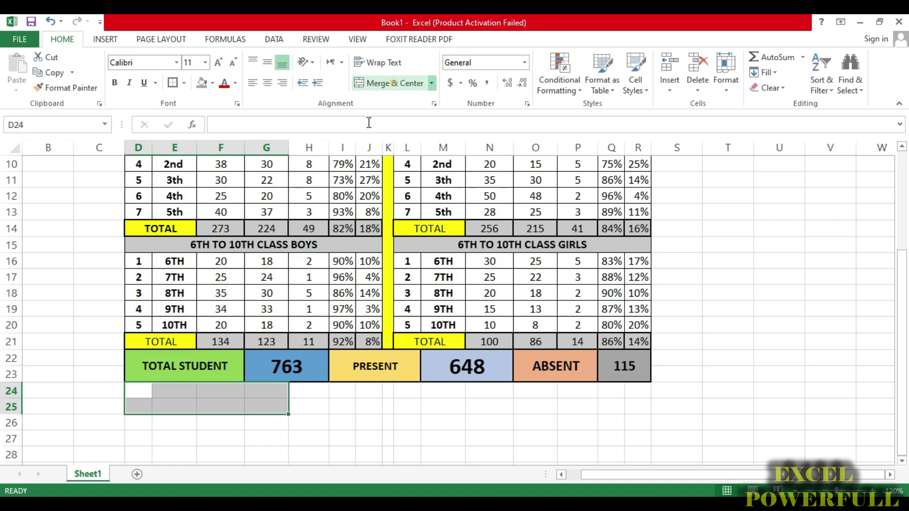
pyautogui.click(395, 83)
pyautogui.click(192, 403)
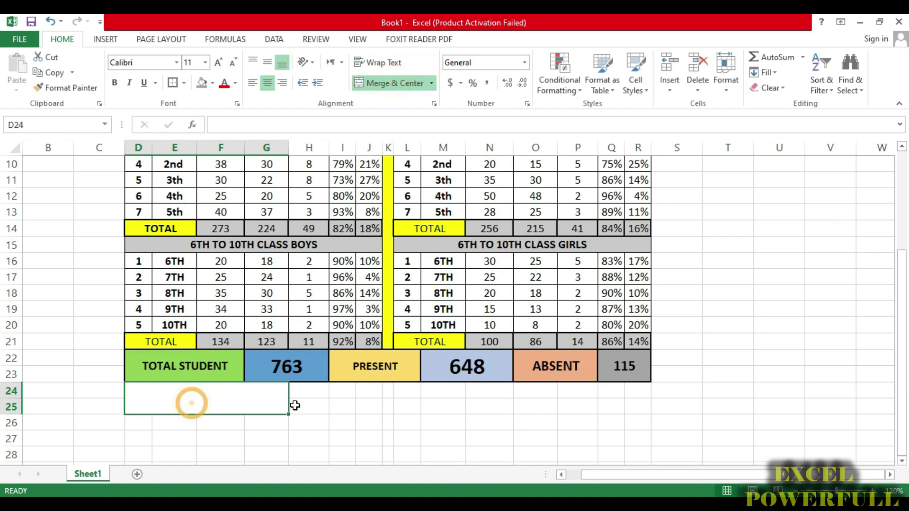
pyautogui.write('P')
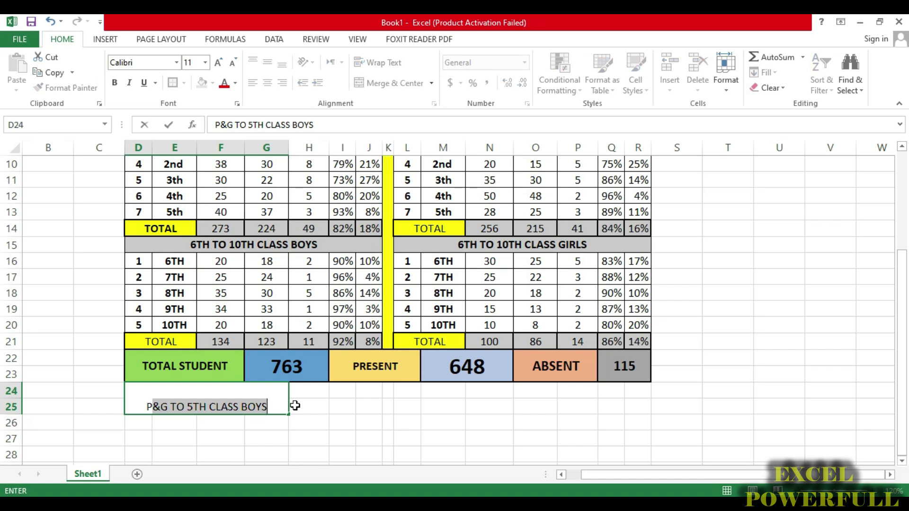
pyautogui.write('%')
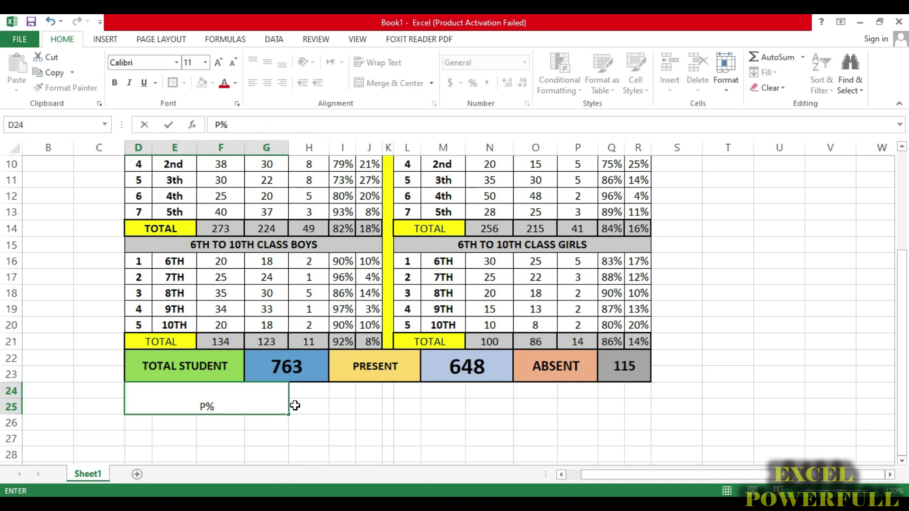
pyautogui.click(285, 434)
# Step: Format the P% label cell with middle vertical alignment, bold text, font size 20, a yellow fill and a thick box border
pyautogui.click(203, 400)
pyautogui.click(268, 64)
pyautogui.click(218, 64)
pyautogui.click(218, 64)
pyautogui.click(217, 64)
pyautogui.click(217, 63)
pyautogui.click(217, 64)
pyautogui.click(115, 83)
pyautogui.click(213, 84)
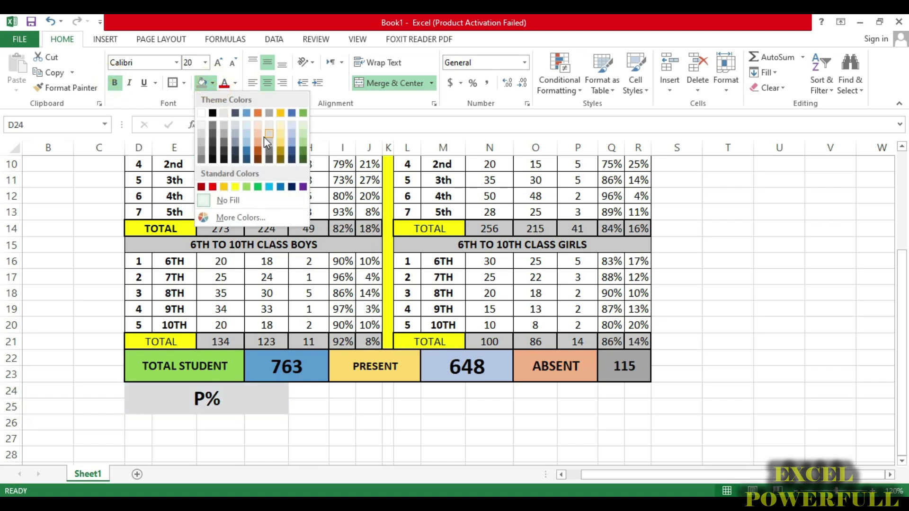
pyautogui.click(235, 187)
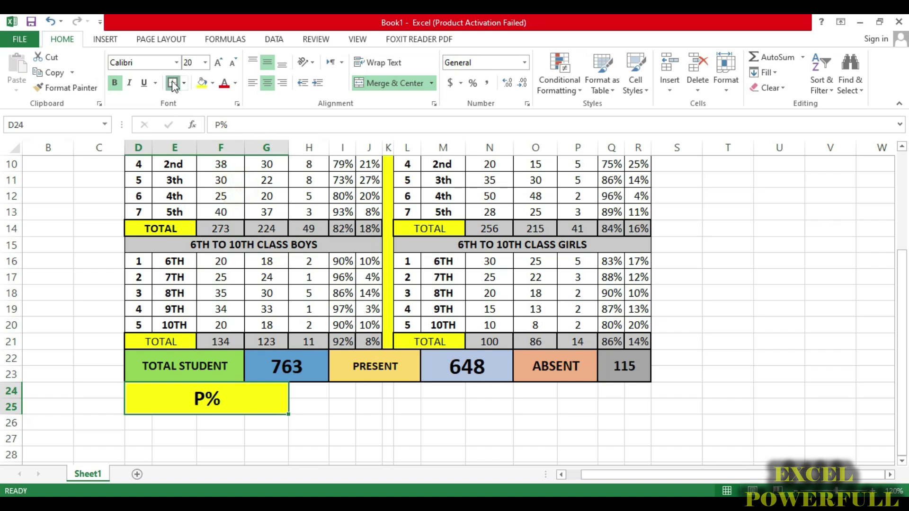
# Step: Merge and center cells H24:J25 with middle vertical alignment and enter the formula =M22/G22 for the present percentage
pyautogui.moveTo(300, 391); pyautogui.dragTo(380, 410)
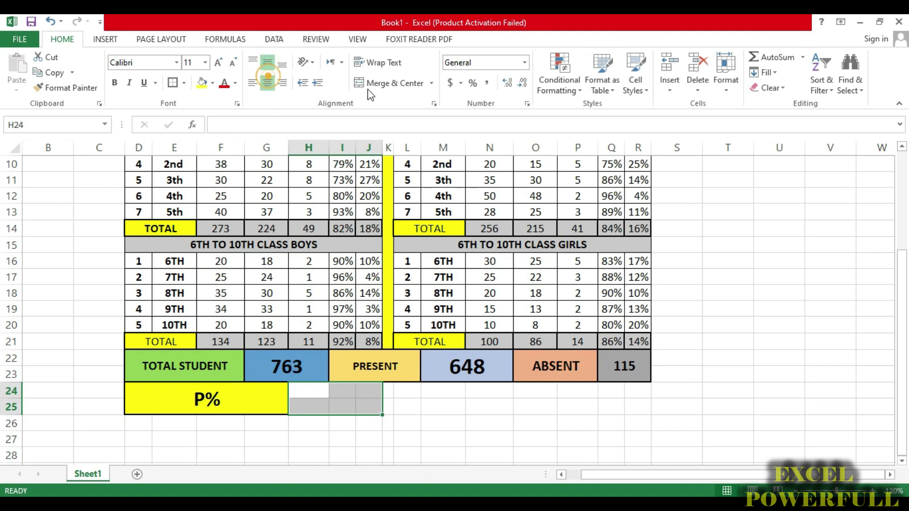
pyautogui.click(404, 86)
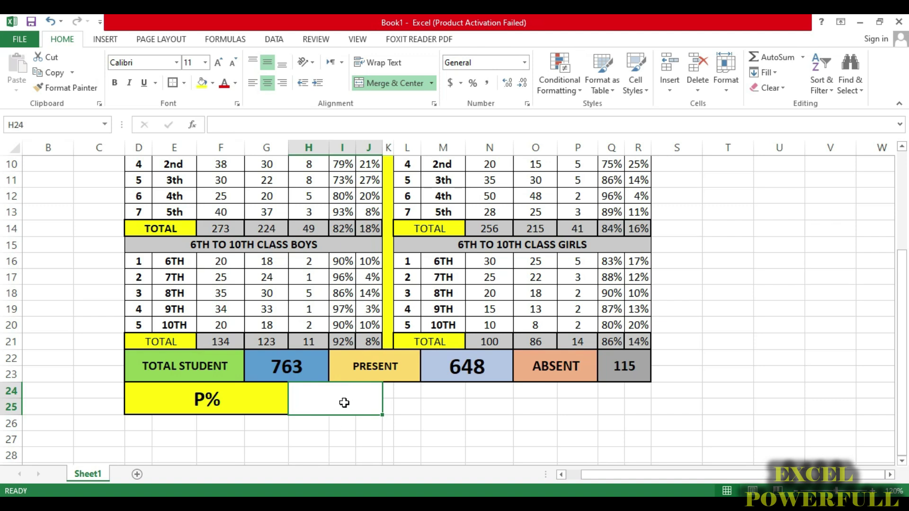
pyautogui.write('=')
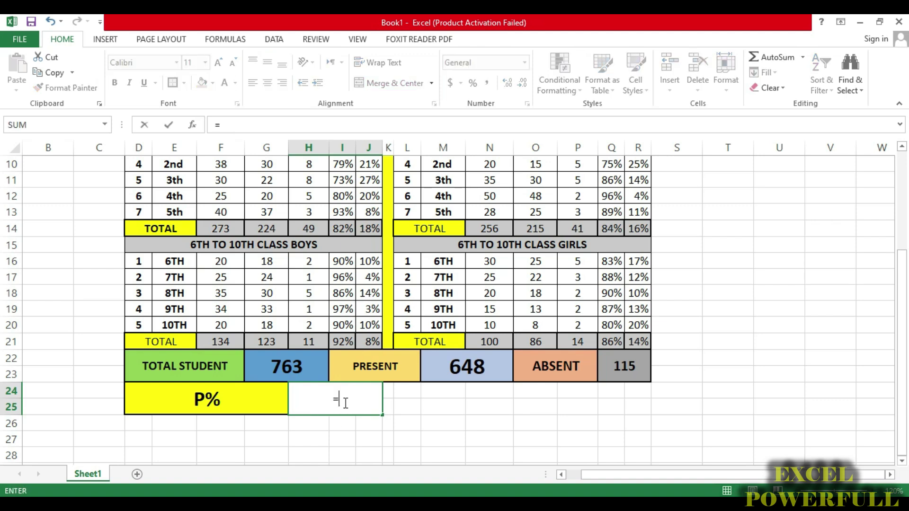
pyautogui.click(443, 376)
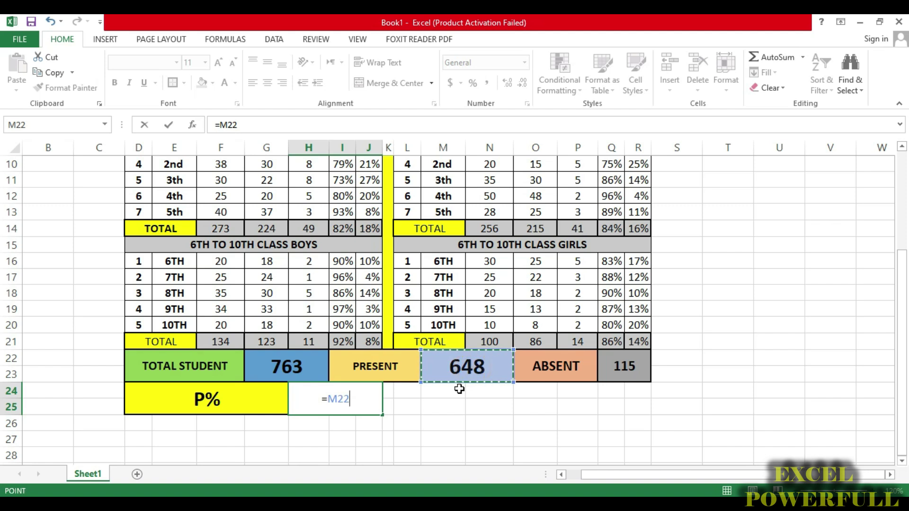
pyautogui.write('/')
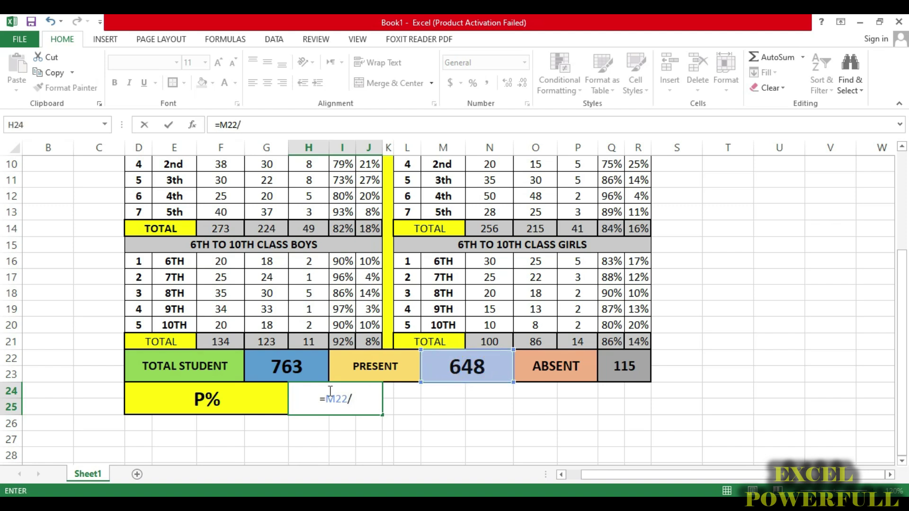
pyautogui.click(291, 374)
pyautogui.press('Return')
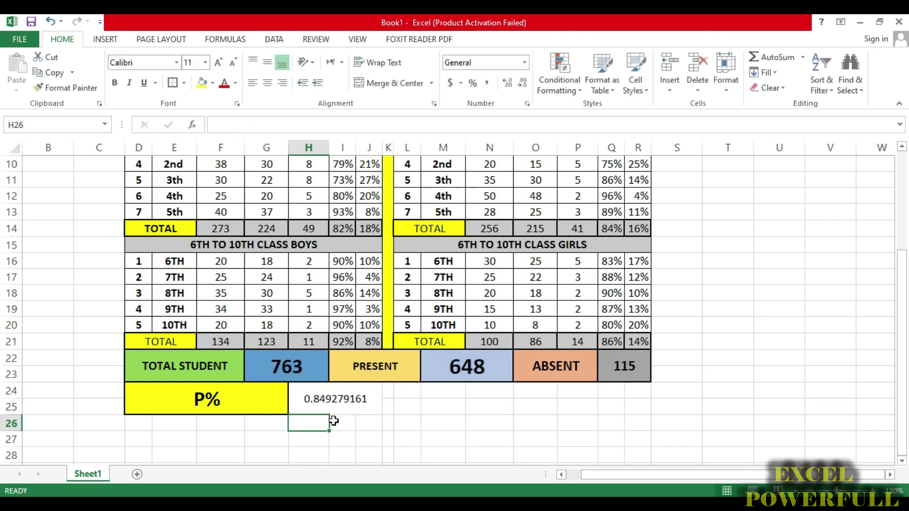
# Step: Format H24 as a percentage with a thick box border and a light green fill
pyautogui.click(341, 403)
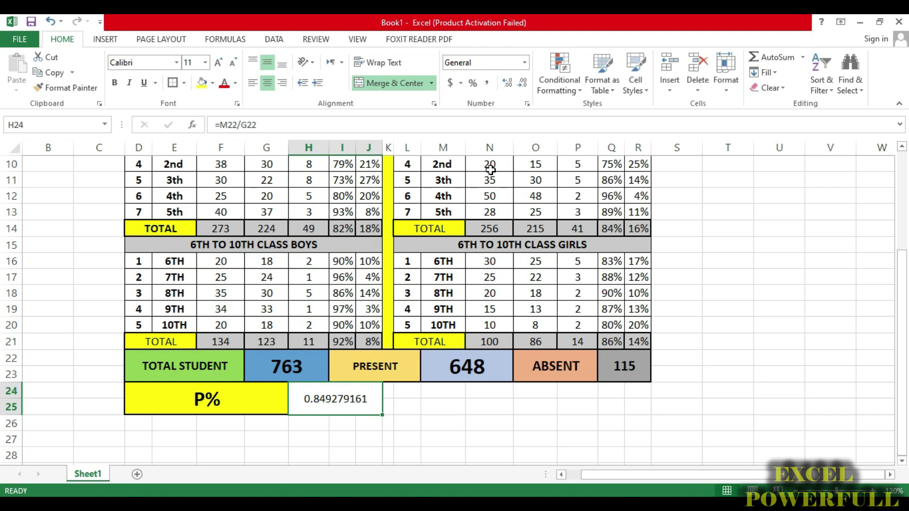
pyautogui.click(472, 87)
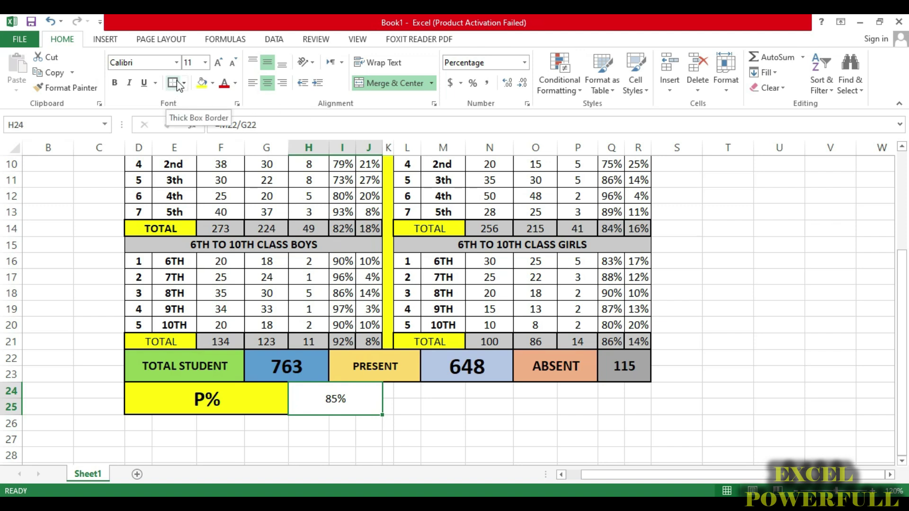
pyautogui.click(213, 83)
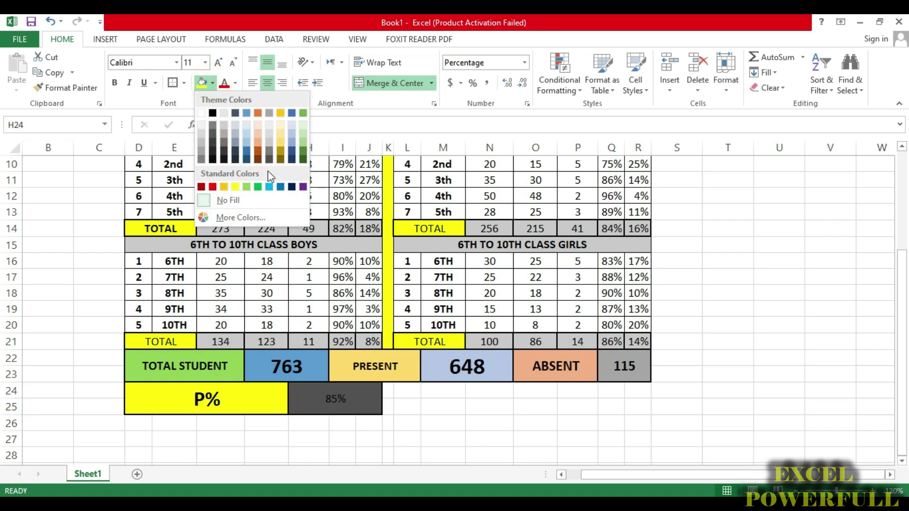
pyautogui.click(247, 187)
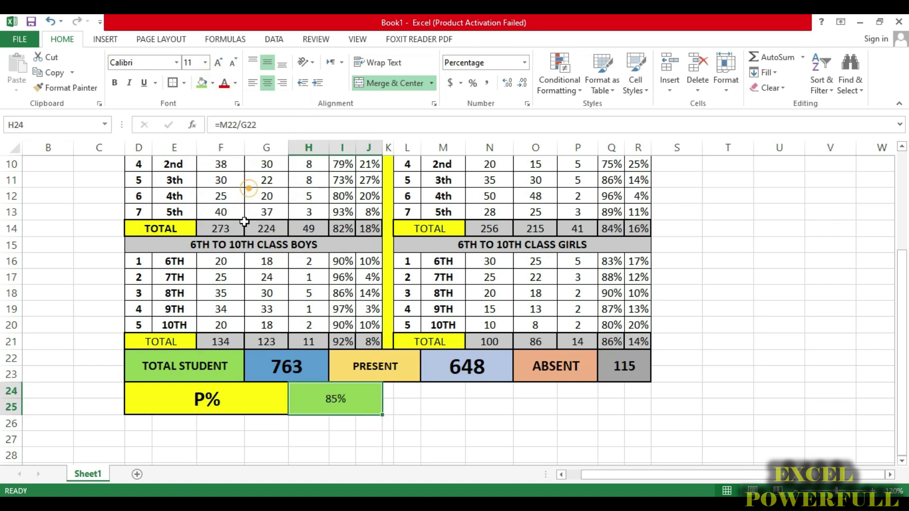
# Step: Merge and center cells K24:N25 with middle vertical alignment
pyautogui.moveTo(390, 392); pyautogui.dragTo(489, 406)
pyautogui.click(268, 62)
pyautogui.click(267, 83)
pyautogui.click(383, 83)
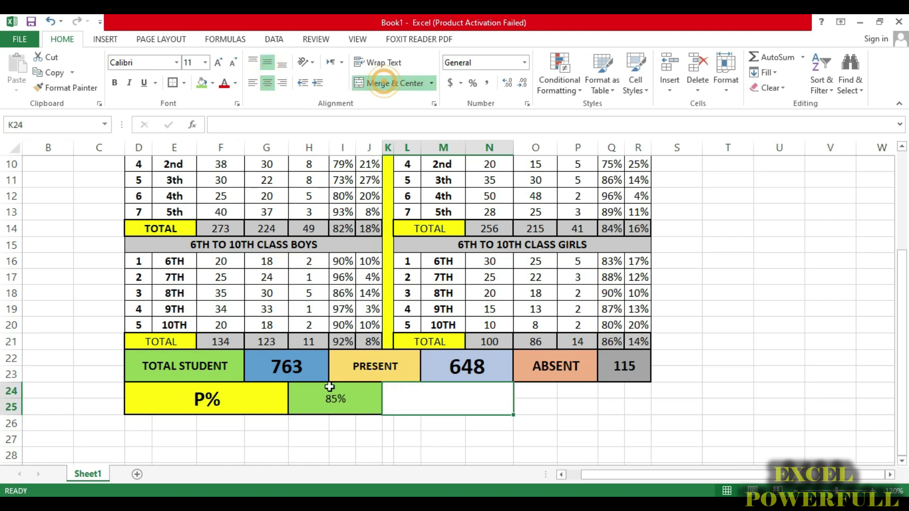
# Step: Make the present percentage in H24 bold and increase its font size to 22
pyautogui.click(328, 389)
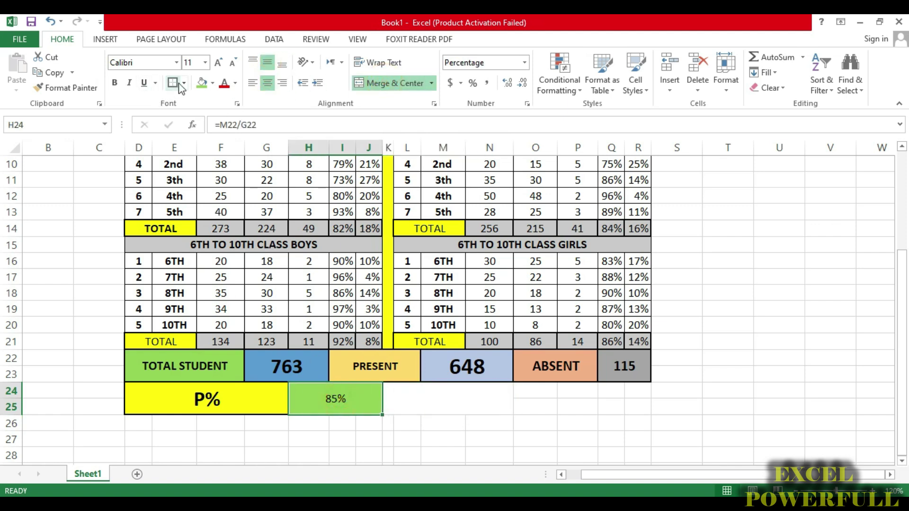
pyautogui.click(217, 62)
pyautogui.click(217, 62)
pyautogui.click(217, 62)
pyautogui.click(217, 62)
pyautogui.click(217, 62)
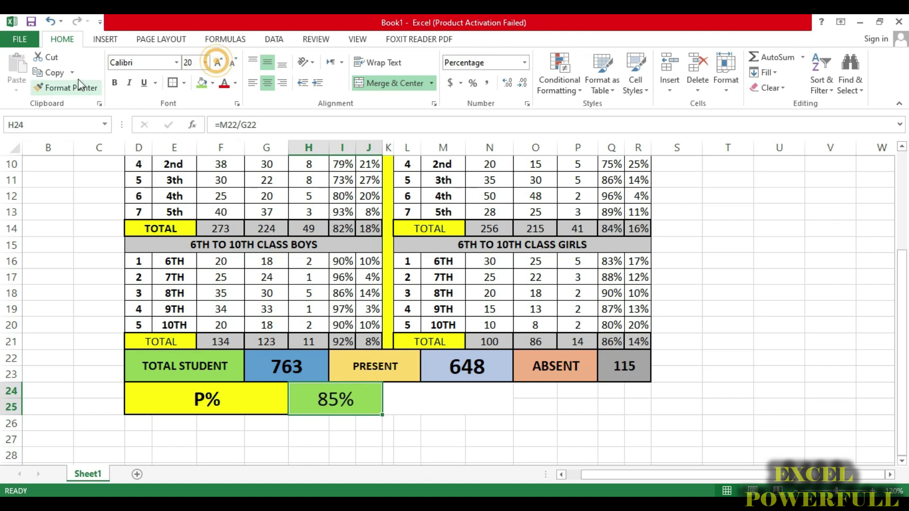
pyautogui.click(114, 83)
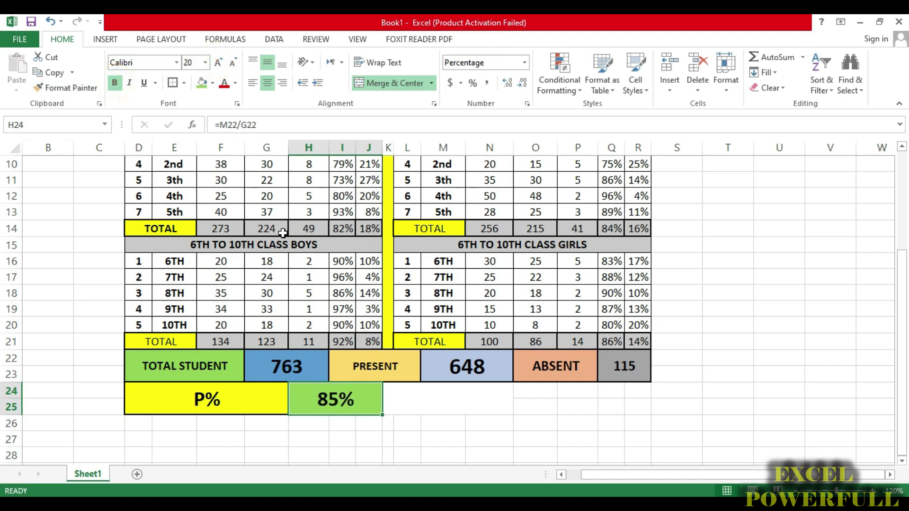
pyautogui.click(217, 62)
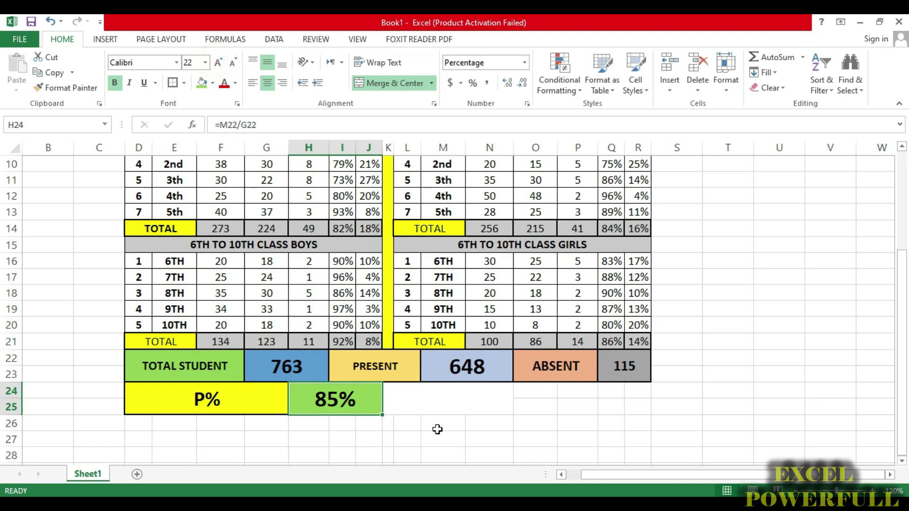
# Step: Enter the label "A%" in the merged cell K24
pyautogui.click(442, 397)
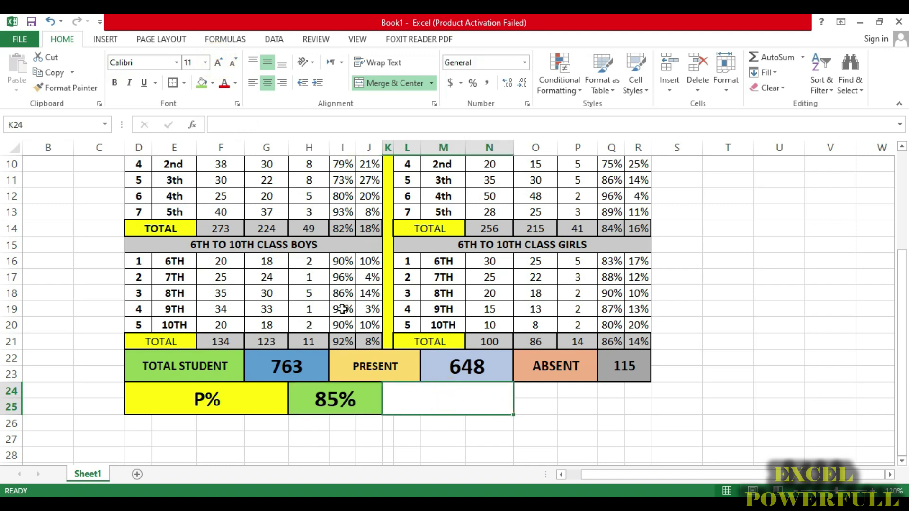
pyautogui.write('A')
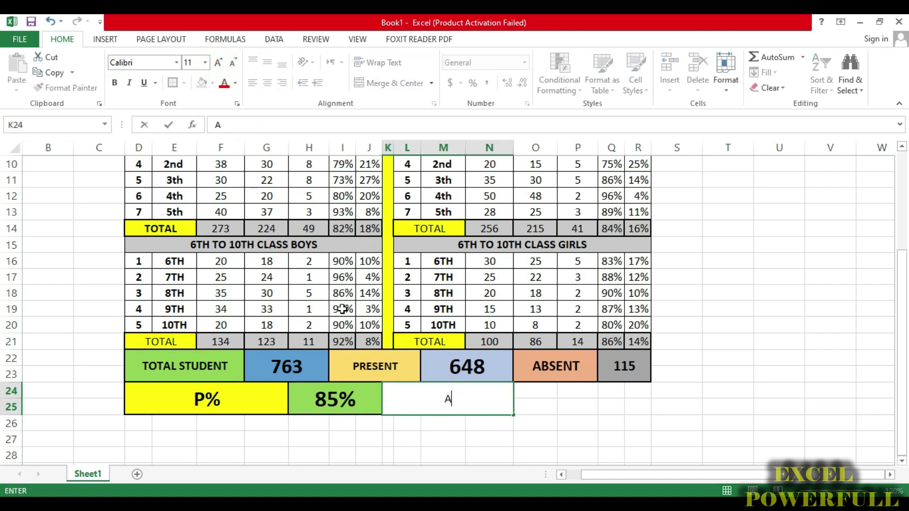
pyautogui.write('%')
# Step: Format the A% label cell with bold text, font size 20, an orange fill and a thick box border
pyautogui.click(464, 400)
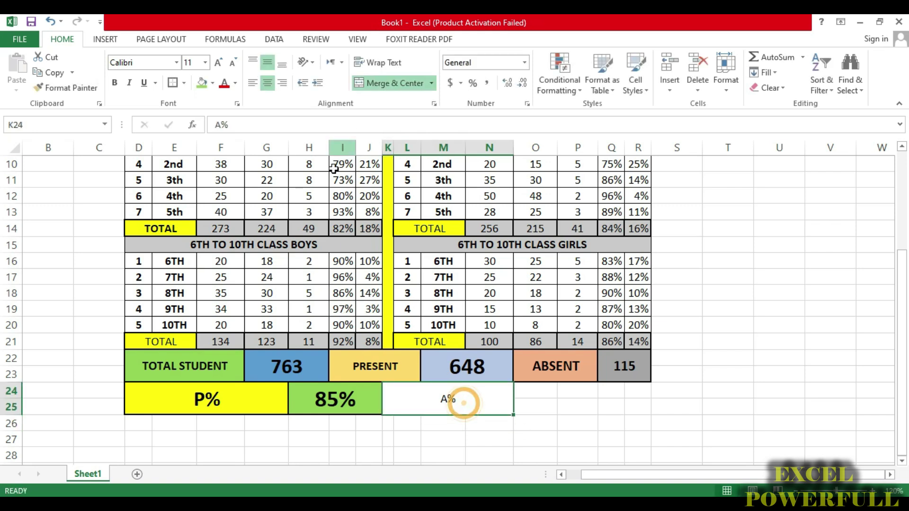
pyautogui.click(114, 83)
pyautogui.click(219, 63)
pyautogui.click(218, 62)
pyautogui.click(219, 62)
pyautogui.click(219, 62)
pyautogui.click(219, 64)
pyautogui.click(212, 83)
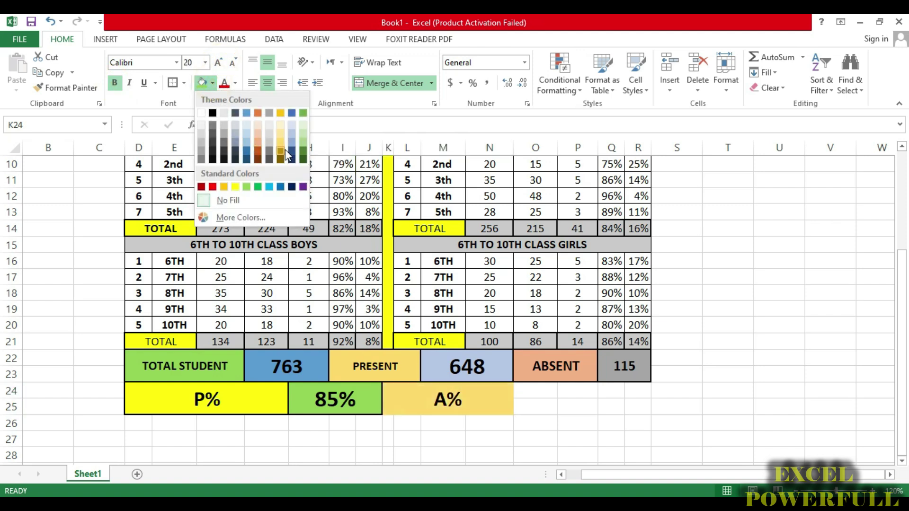
pyautogui.click(223, 187)
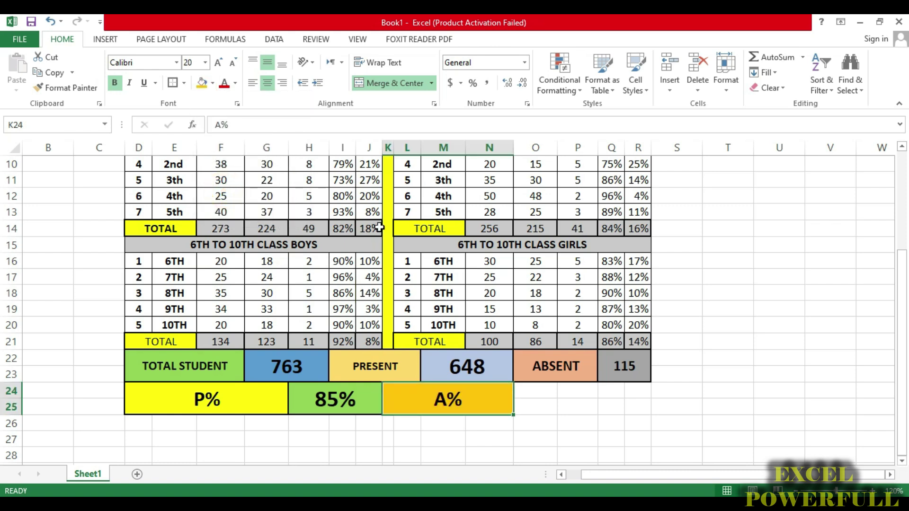
# Step: Merge and center cells O24:R25 and enter the formula =Q22/G22 for the absent percentage
pyautogui.moveTo(535, 396); pyautogui.dragTo(635, 402)
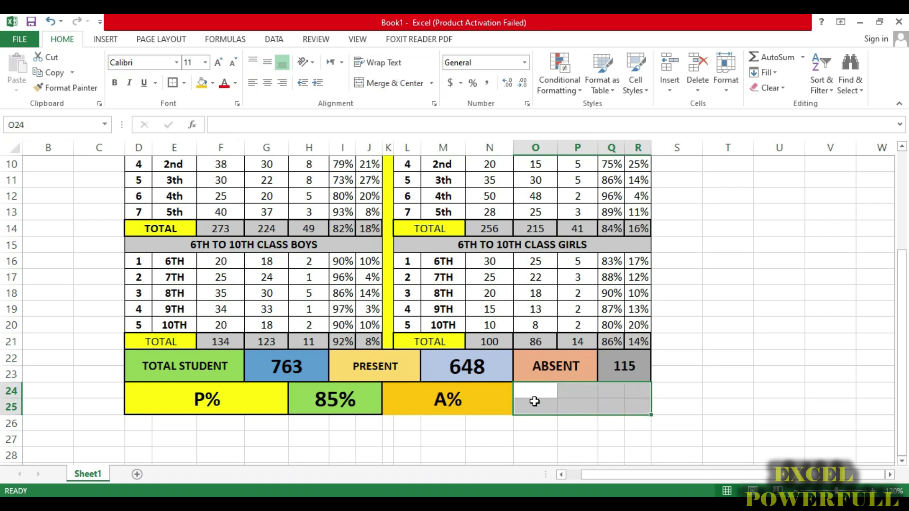
pyautogui.click(388, 83)
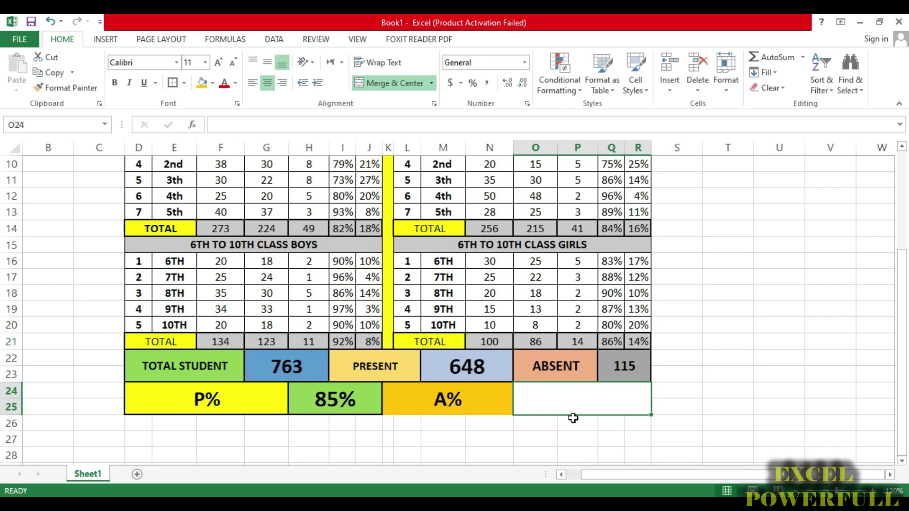
pyautogui.write('=')
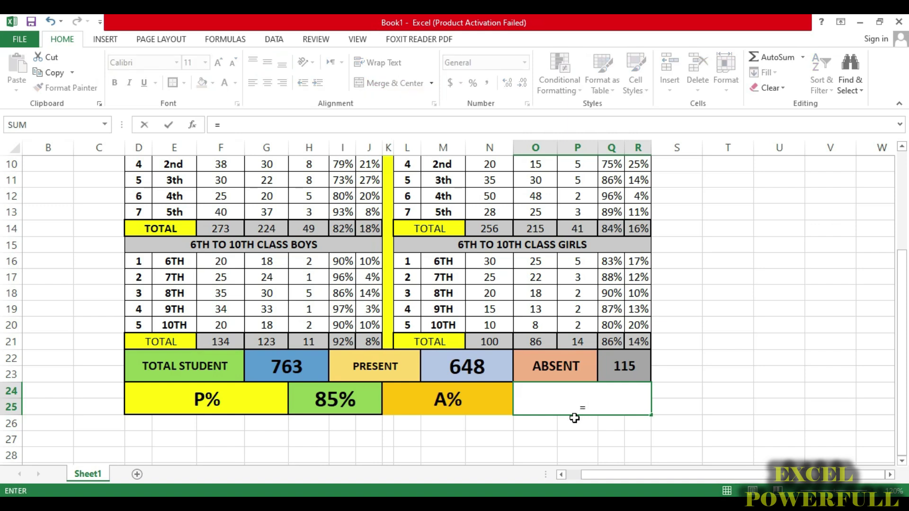
pyautogui.click(617, 372)
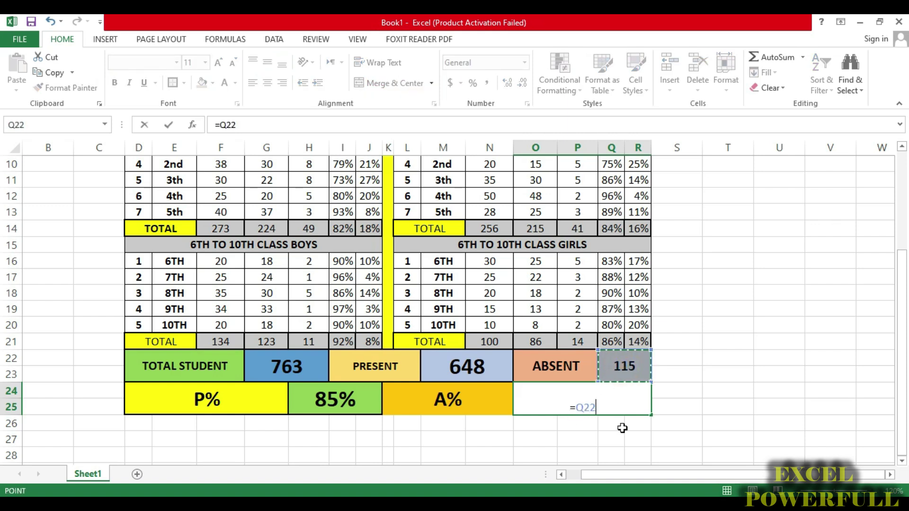
pyautogui.write('/')
pyautogui.click(284, 365)
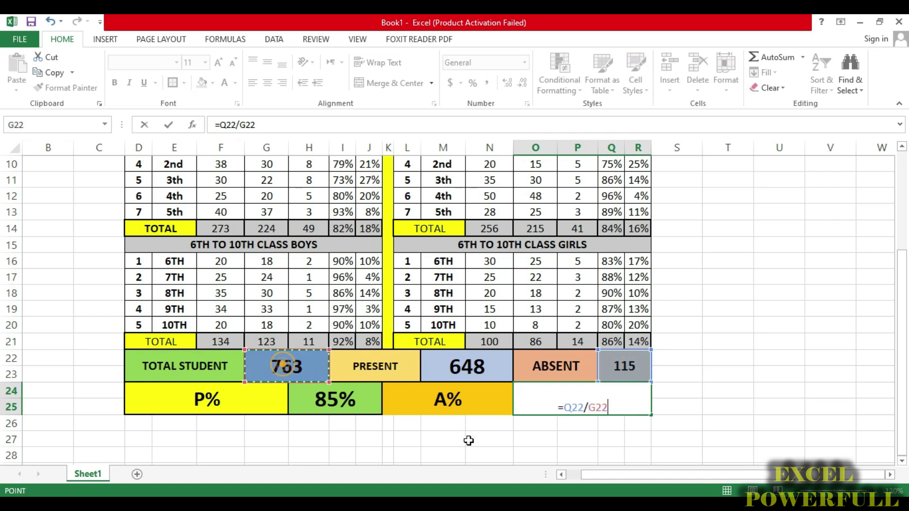
pyautogui.press('Return')
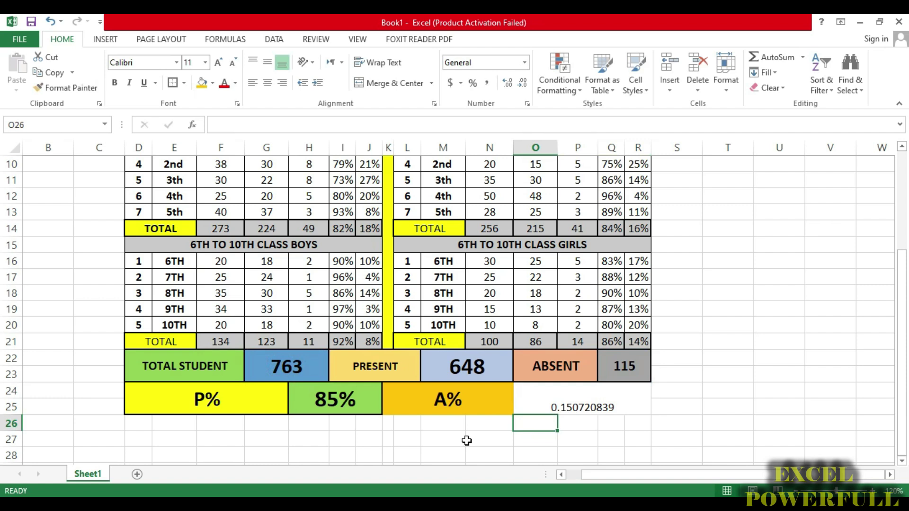
# Step: Format the absent percentage in O24 with percent style, middle alignment, a thick box border and bold text
pyautogui.click(587, 405)
pyautogui.click(472, 83)
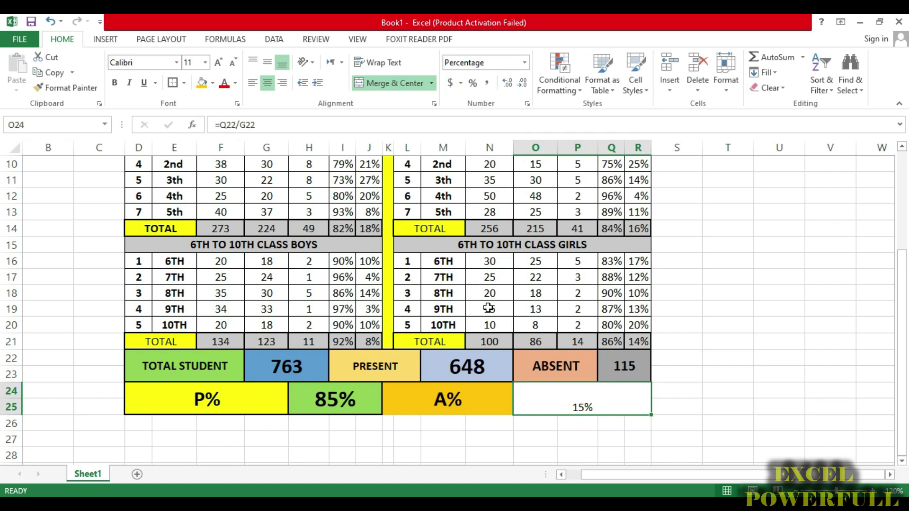
pyautogui.click(268, 62)
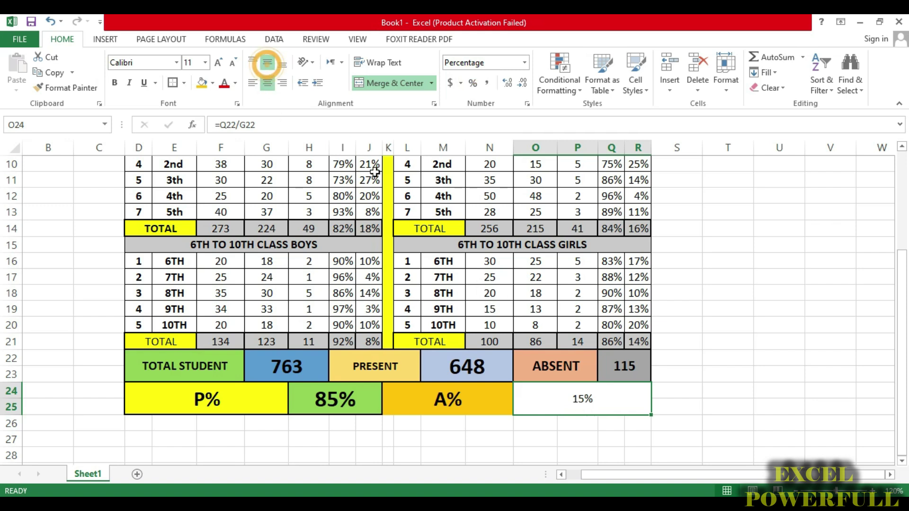
pyautogui.click(172, 82)
pyautogui.click(114, 83)
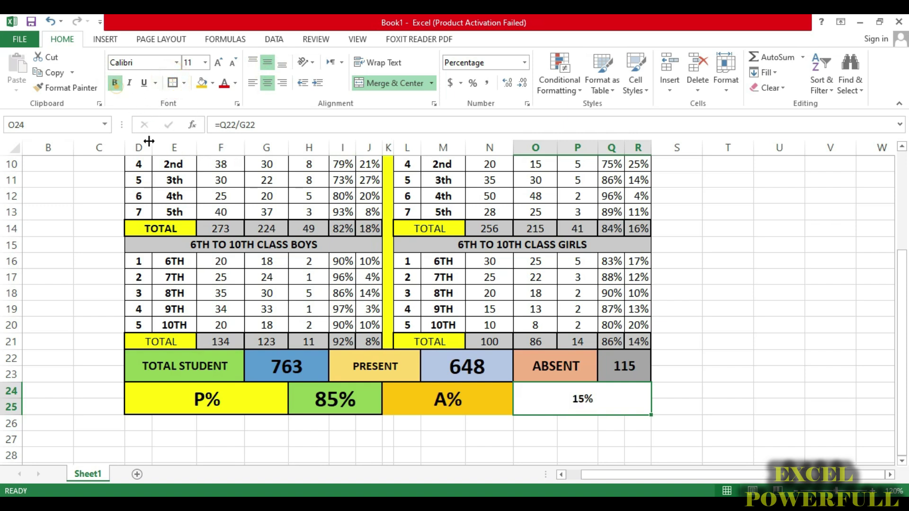
# Step: Increase the absent percentage's font size to 20 and fill its merged cell with red
pyautogui.click(219, 62)
pyautogui.click(219, 62)
pyautogui.click(219, 62)
pyautogui.click(219, 62)
pyautogui.click(219, 62)
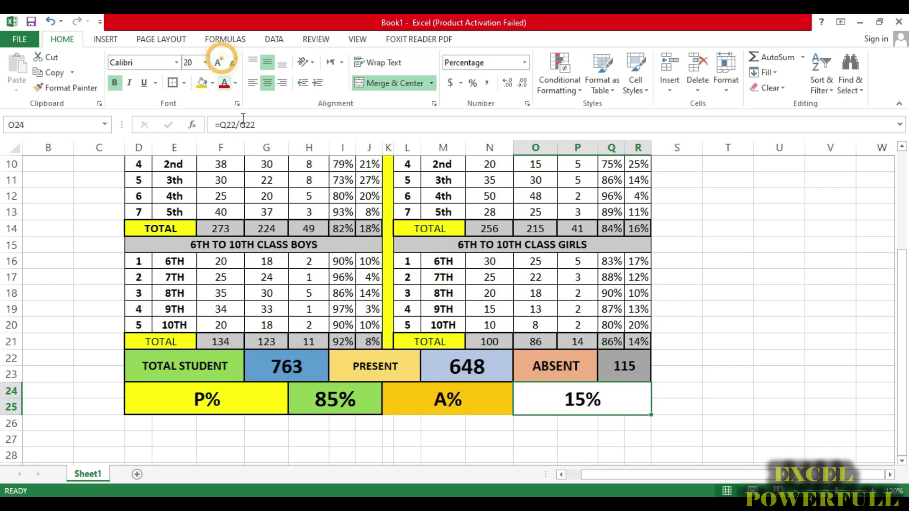
pyautogui.click(212, 82)
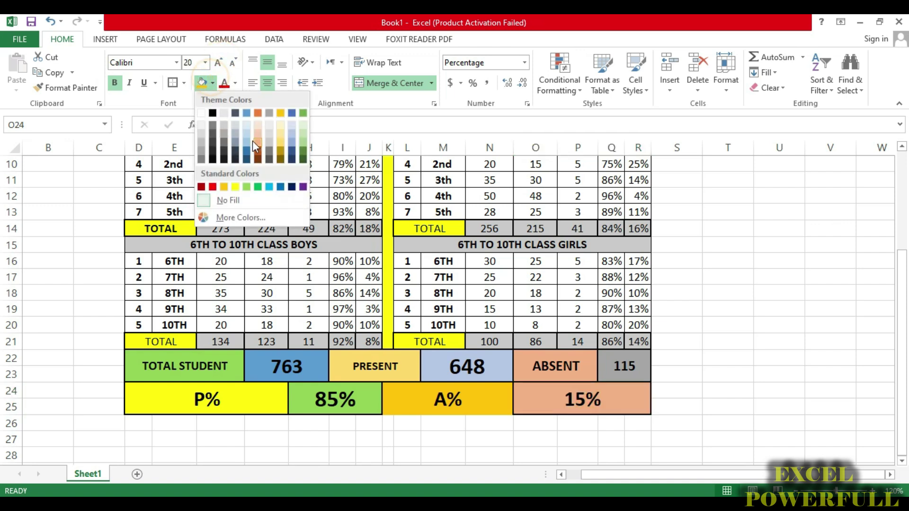
pyautogui.click(211, 187)
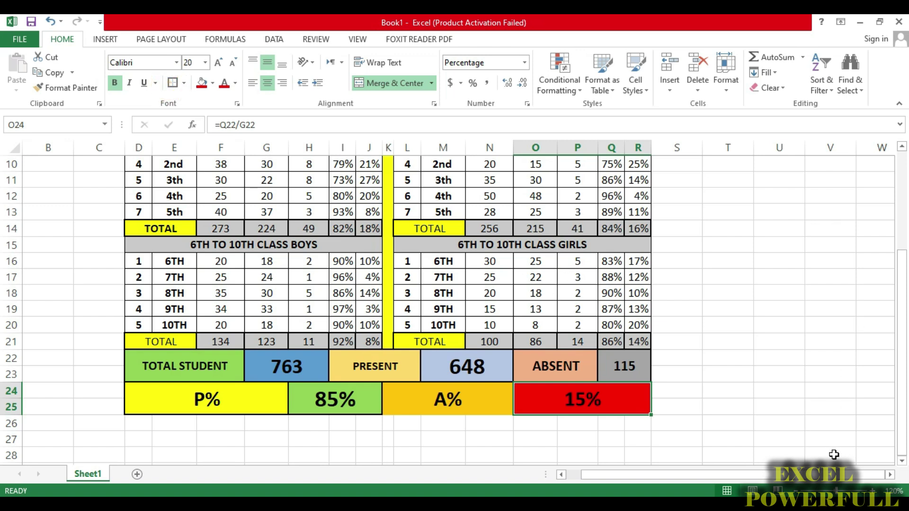
# Step: Change the VR number in the report header to 2-2024
pyautogui.click(796, 491)
pyautogui.click(796, 491)
pyautogui.moveTo(903, 417); pyautogui.dragTo(903, 362)
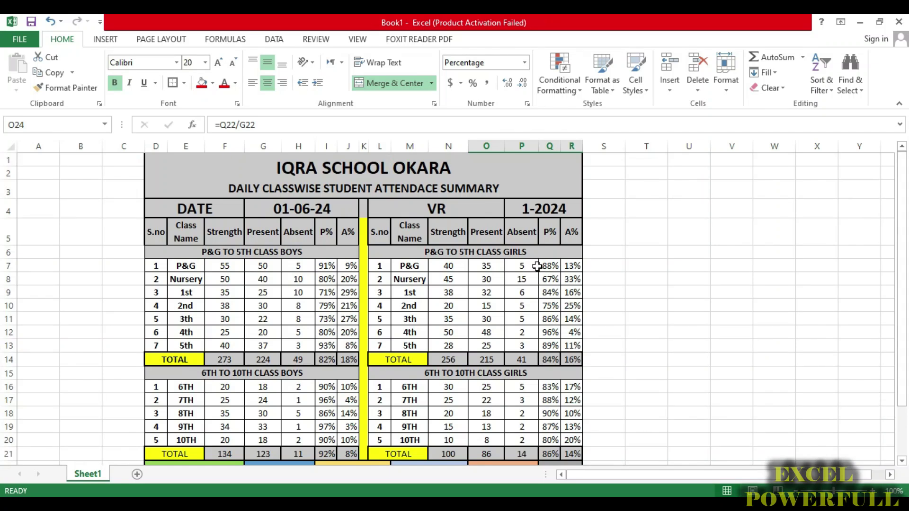
pyautogui.doubleClick(533, 212)
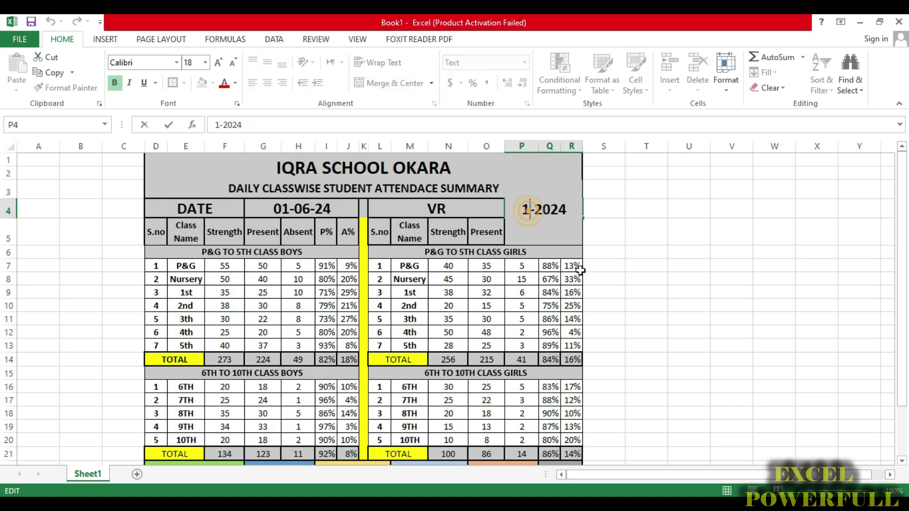
pyautogui.press('BackSpace')
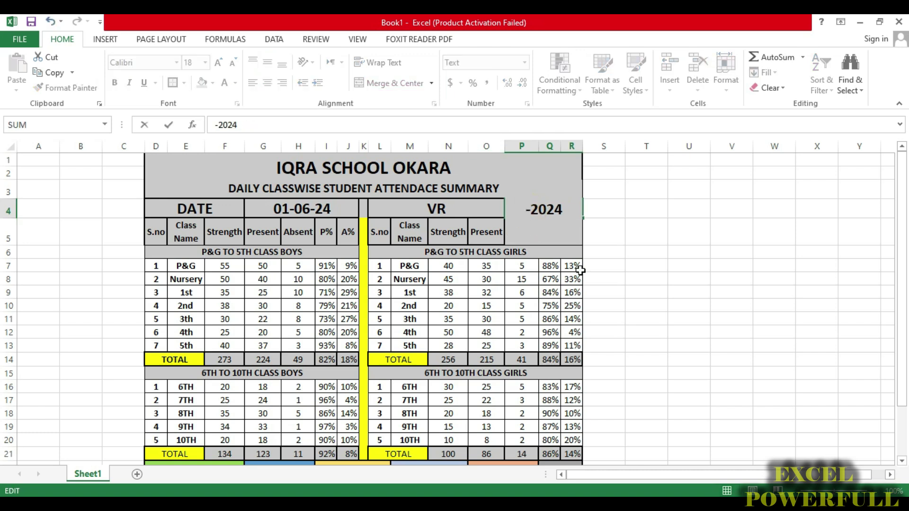
pyautogui.write('2')
pyautogui.press('Return')
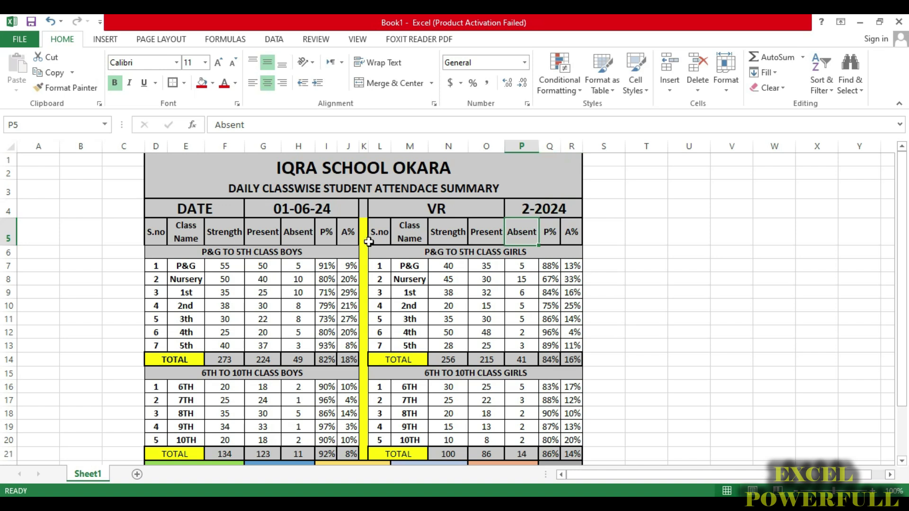
# Step: Change the report date in G4 to 02-06-2024
pyautogui.doubleClick(286, 208)
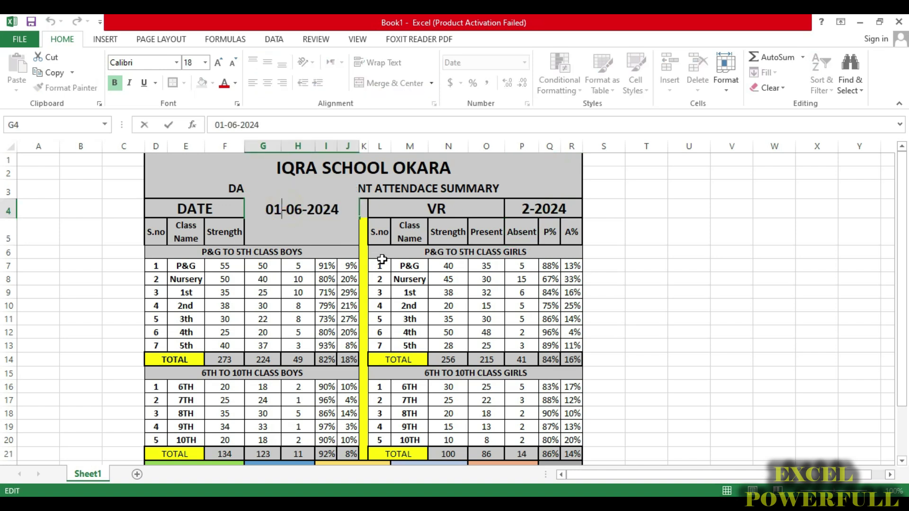
pyautogui.press('BackSpace')
pyautogui.write('2')
pyautogui.press('Return')
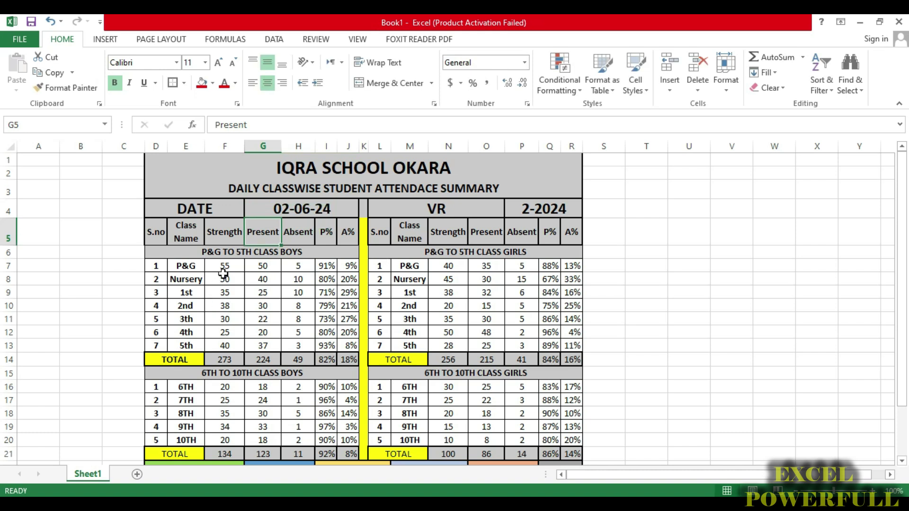
pyautogui.moveTo(229, 269); pyautogui.dragTo(225, 345)
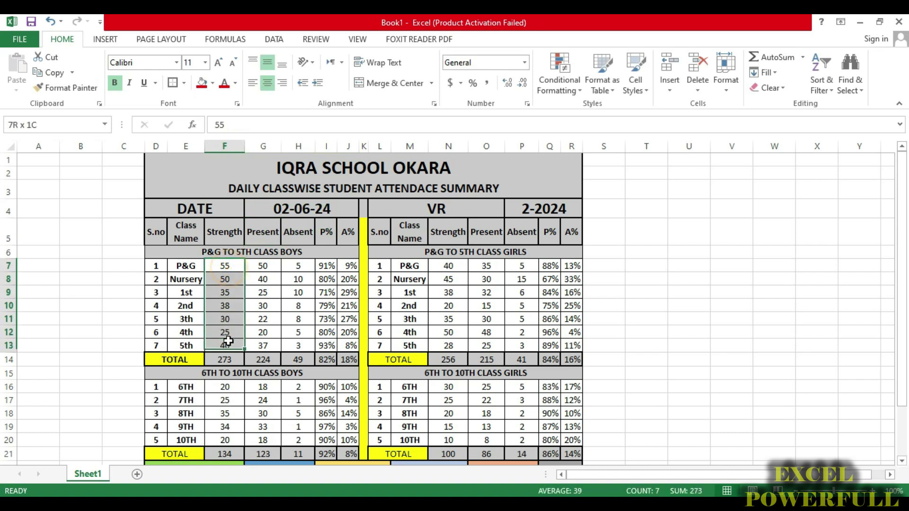
pyautogui.moveTo(266, 269); pyautogui.dragTo(263, 345)
pyautogui.moveTo(302, 274); pyautogui.dragTo(298, 346)
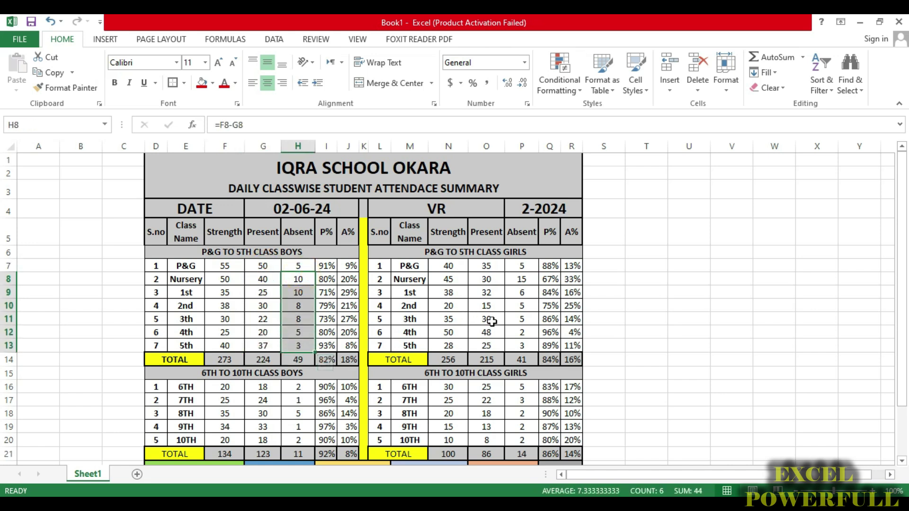
# Step: Set the report date in G4 back to 01-06-2024
pyautogui.click(276, 208)
pyautogui.doubleClick(286, 209)
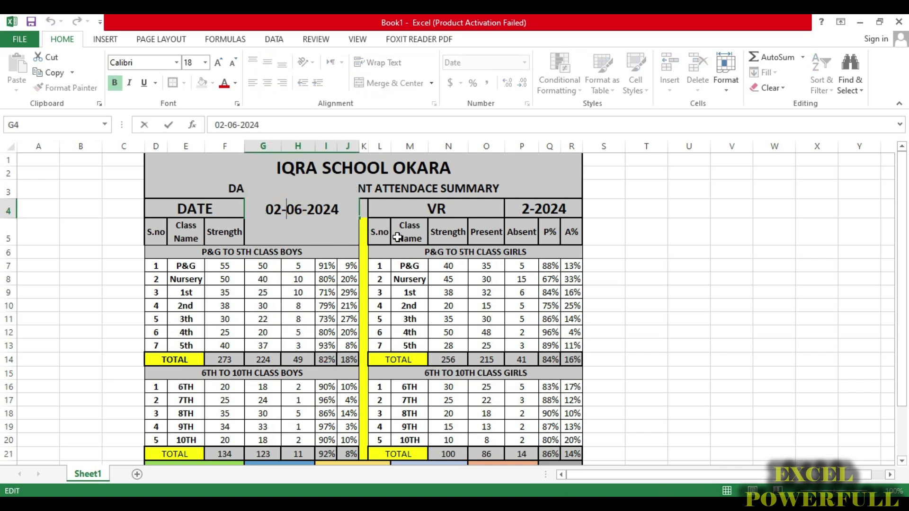
pyautogui.press('BackSpace')
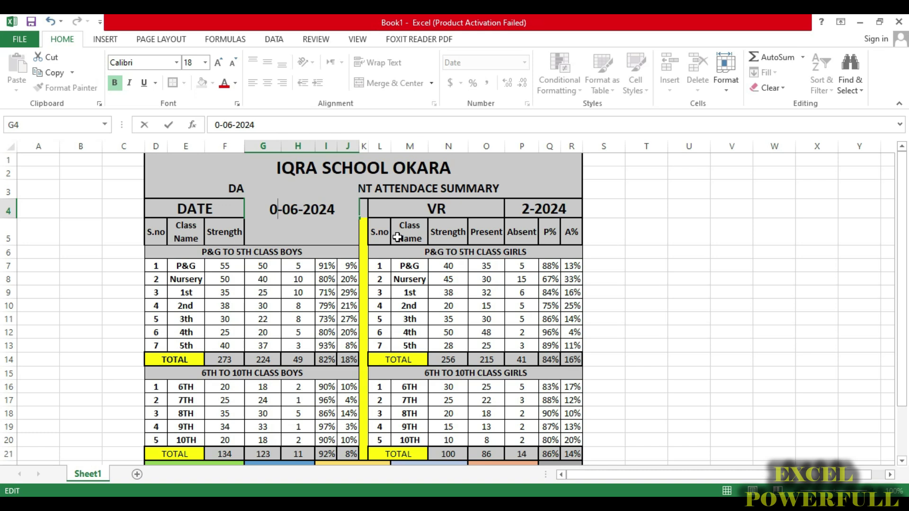
pyautogui.write('1')
pyautogui.click(432, 316)
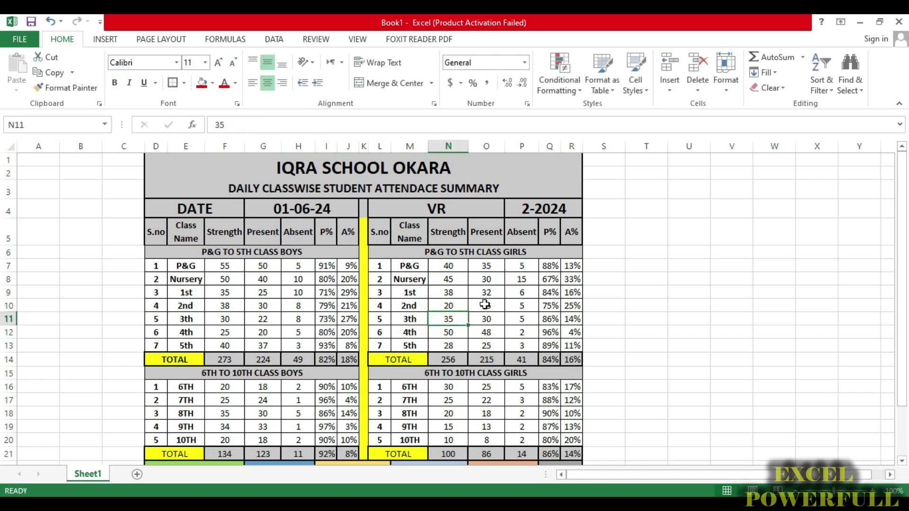
# Step: Review the finished report from its header to the bottom summary, including the P&G to 5th boys' and girls' class data
pyautogui.scroll(-1, 484, 304)
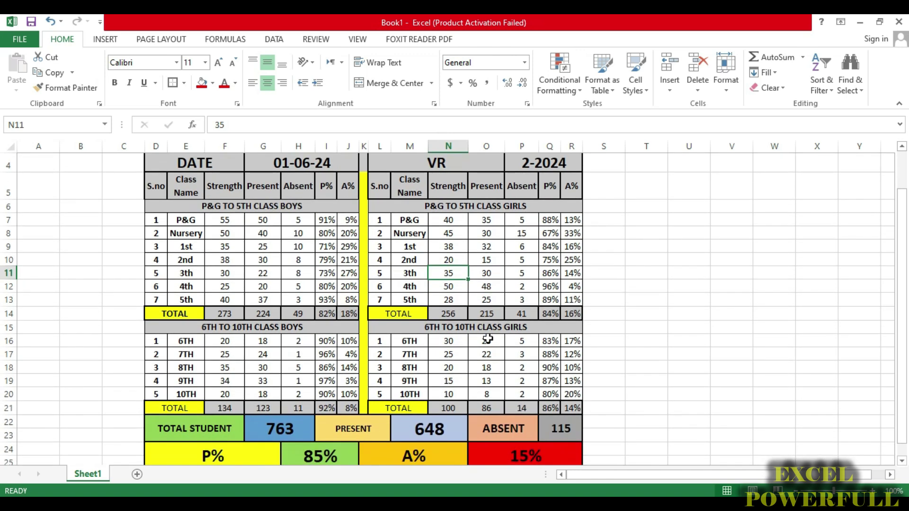
pyautogui.scroll(1, 329, 334)
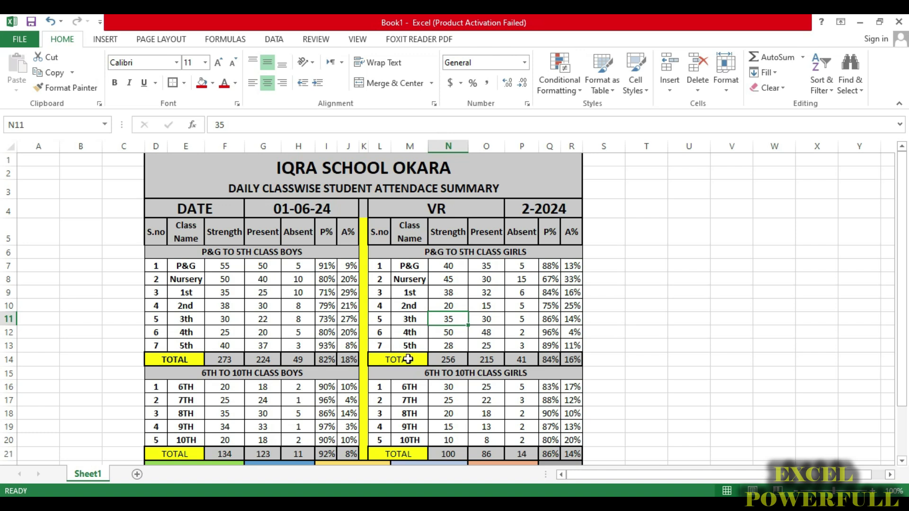
pyautogui.scroll(-2, 407, 359)
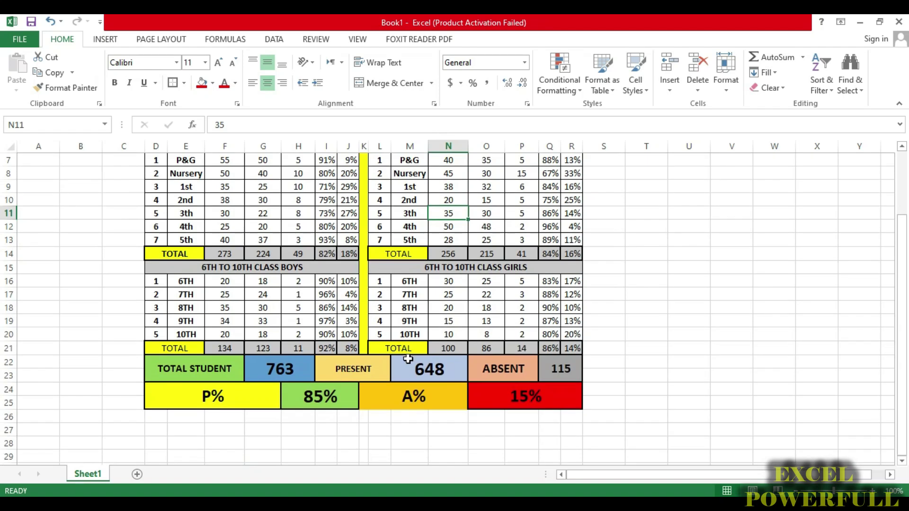
pyautogui.scroll(2, 408, 359)
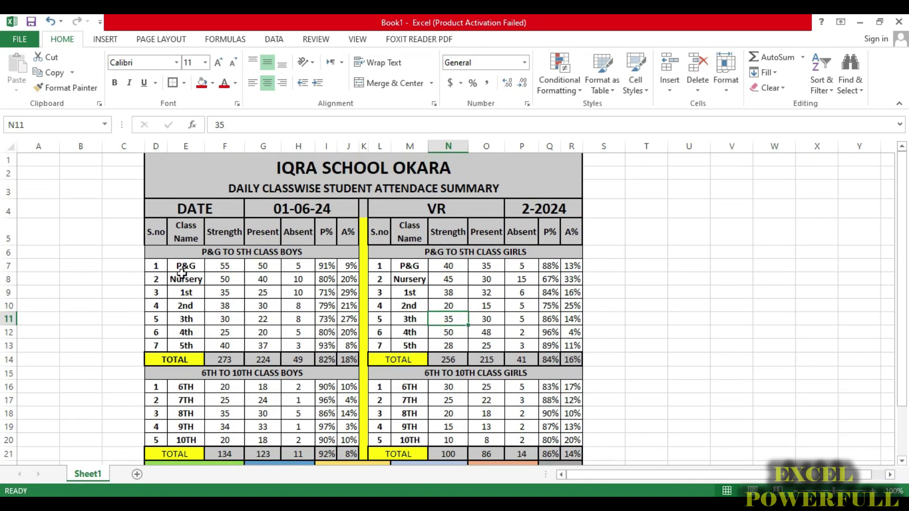
pyautogui.moveTo(186, 265); pyautogui.dragTo(189, 346)
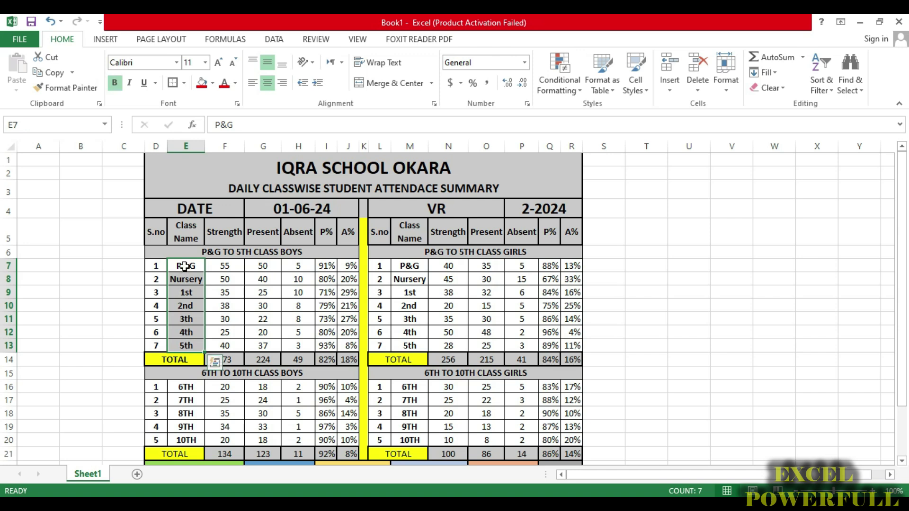
pyautogui.click(185, 266)
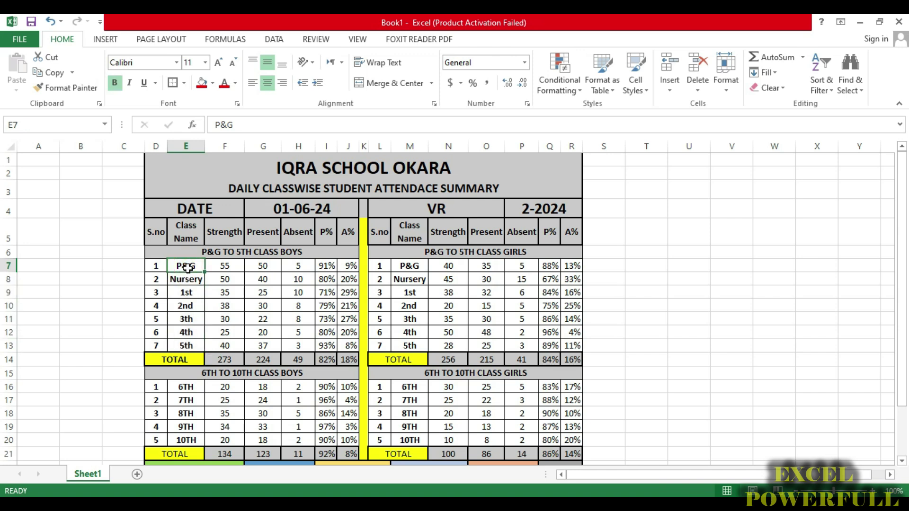
pyautogui.moveTo(410, 271); pyautogui.dragTo(410, 334)
pyautogui.moveTo(453, 268); pyautogui.dragTo(449, 334)
pyautogui.moveTo(488, 263); pyautogui.dragTo(487, 333)
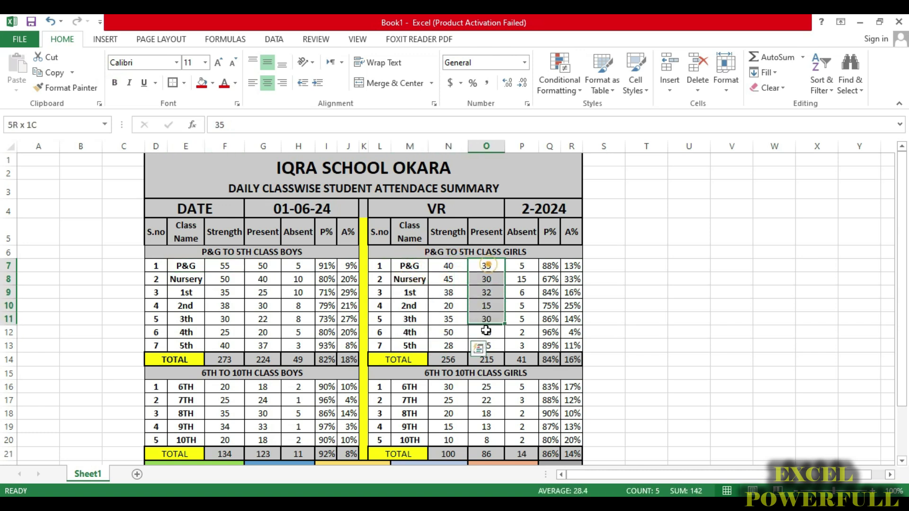
pyautogui.moveTo(520, 270); pyautogui.dragTo(522, 334)
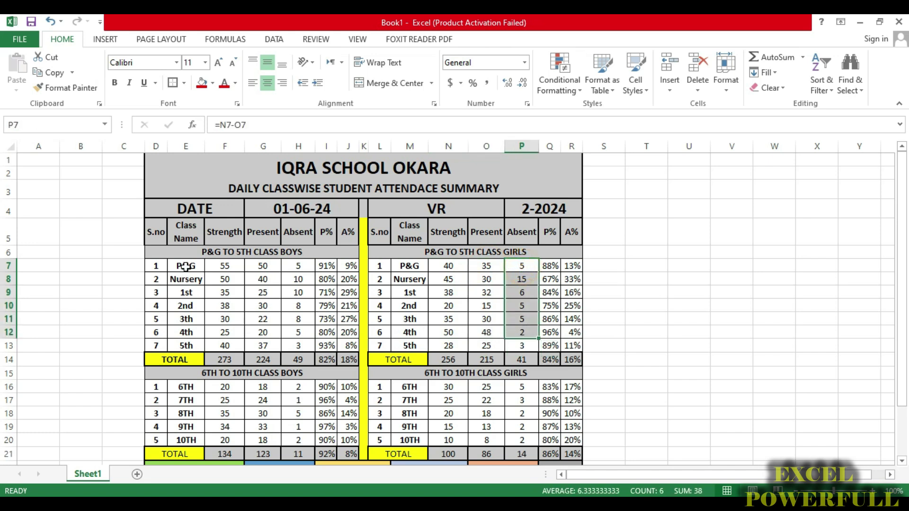
pyautogui.moveTo(185, 267); pyautogui.dragTo(180, 344)
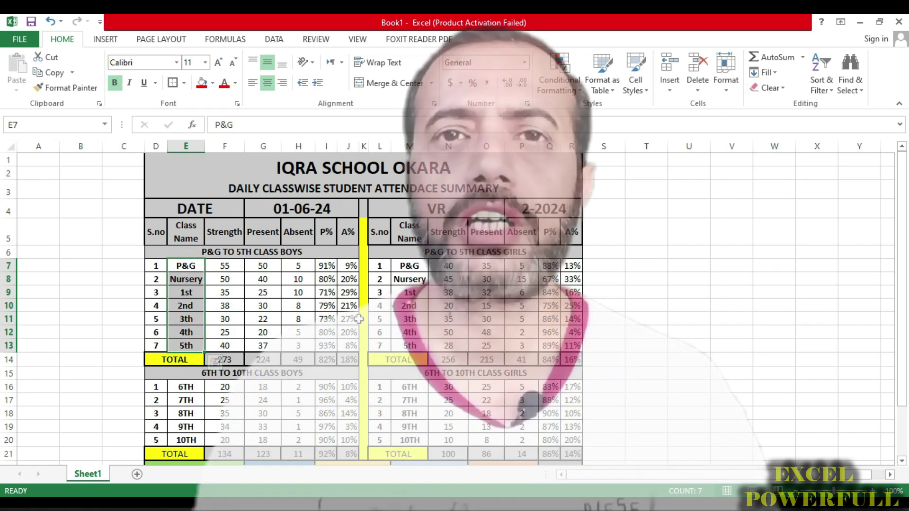